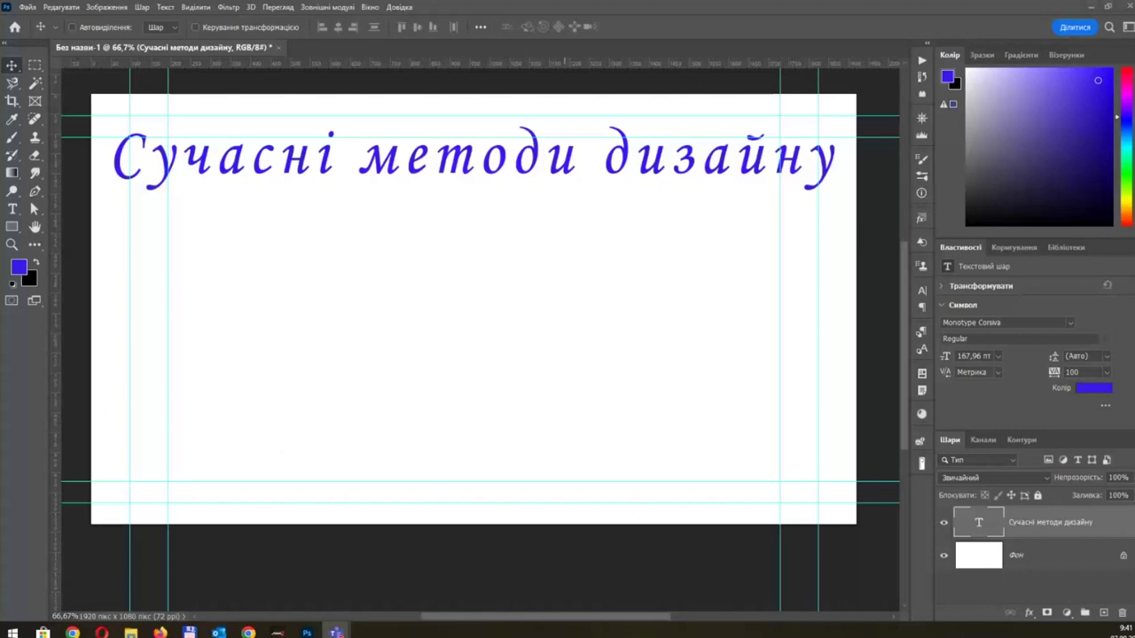
Step: Open Google Chrome from the taskbar on top of the Photoshop banner
{"action": "left_click", "coordinate": [248, 632]}
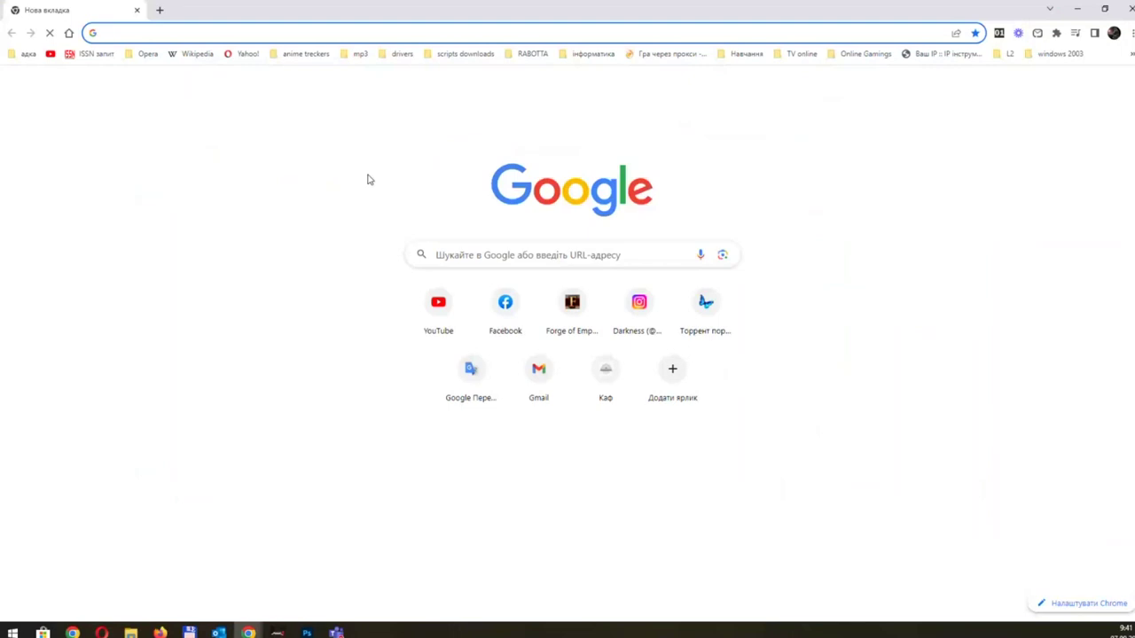
Step: Search Google for 'дівчина на вулиці' and show the image results
{"action": "type", "text": "дівч"}
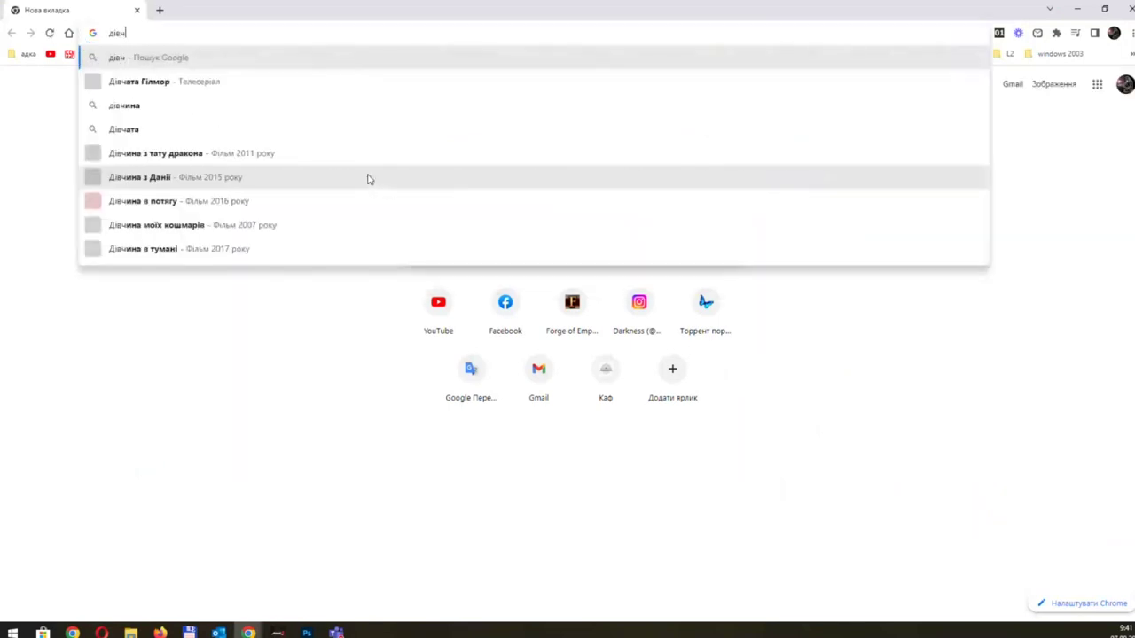
{"action": "type", "text": "ина на вул"}
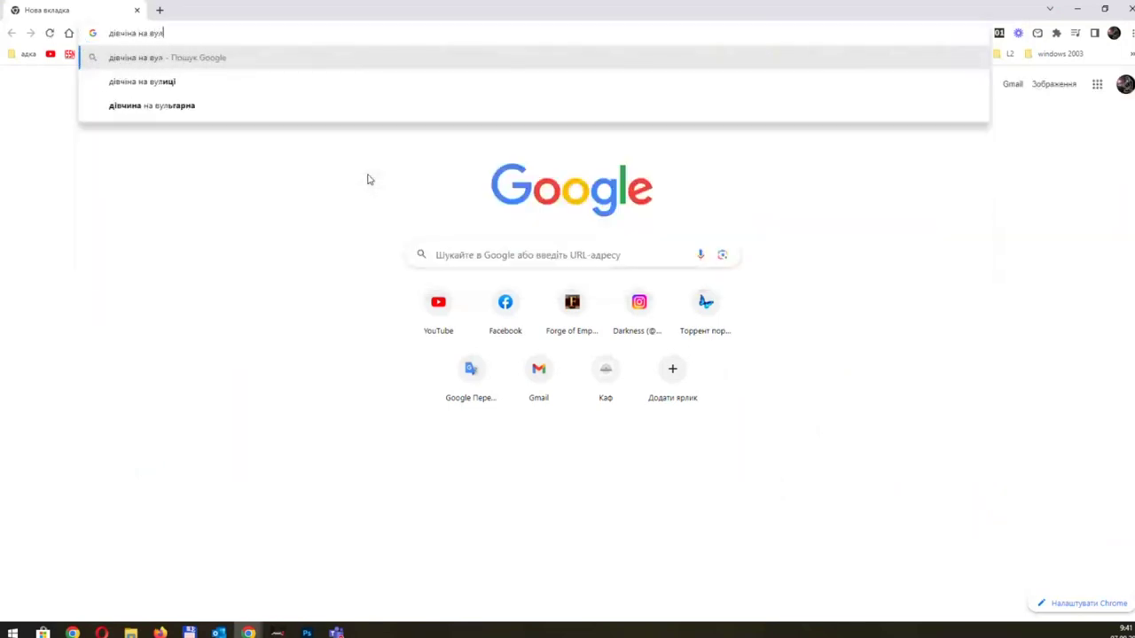
{"action": "type", "text": "иці"}
{"action": "key", "text": "Return"}
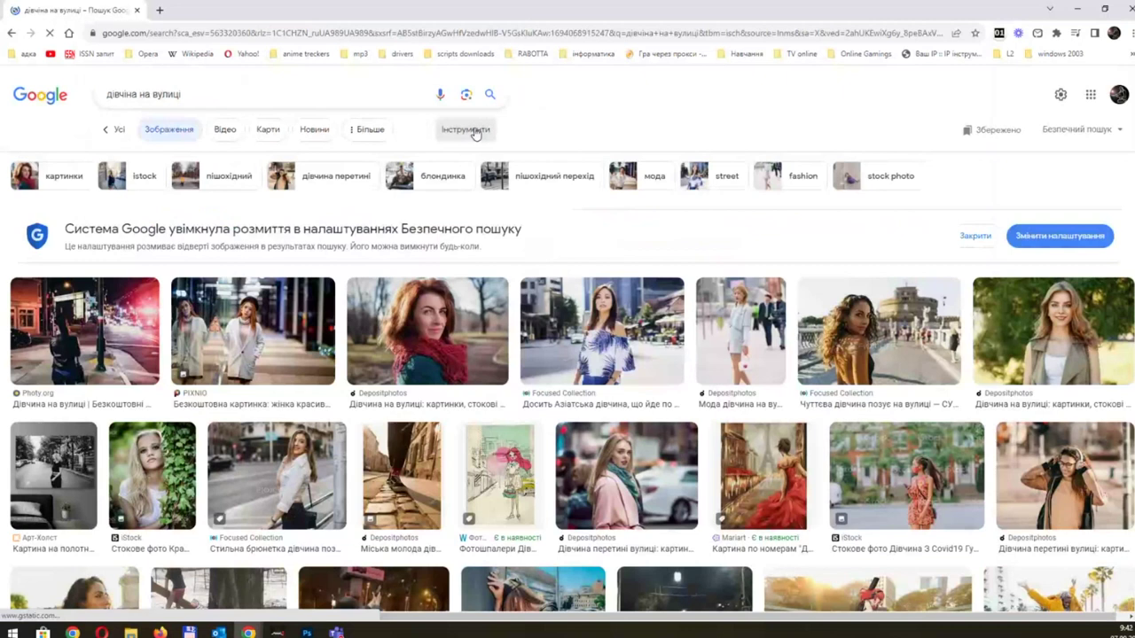
{"action": "left_click", "coordinate": [470, 129]}
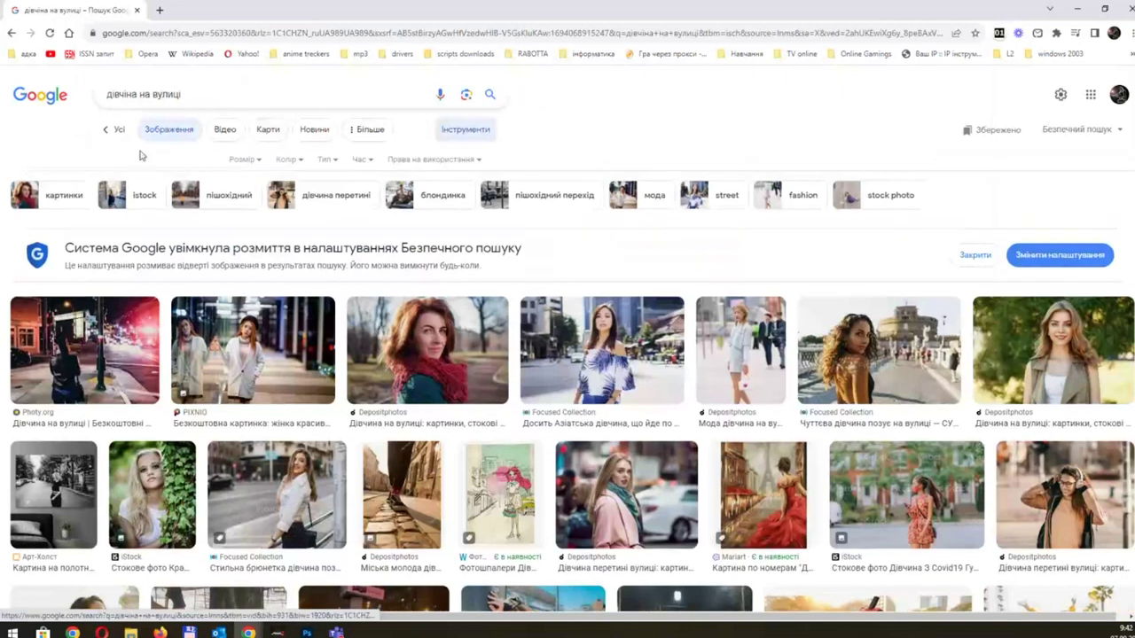
{"action": "left_click", "coordinate": [254, 159]}
{"action": "key", "text": "alt+Home"}
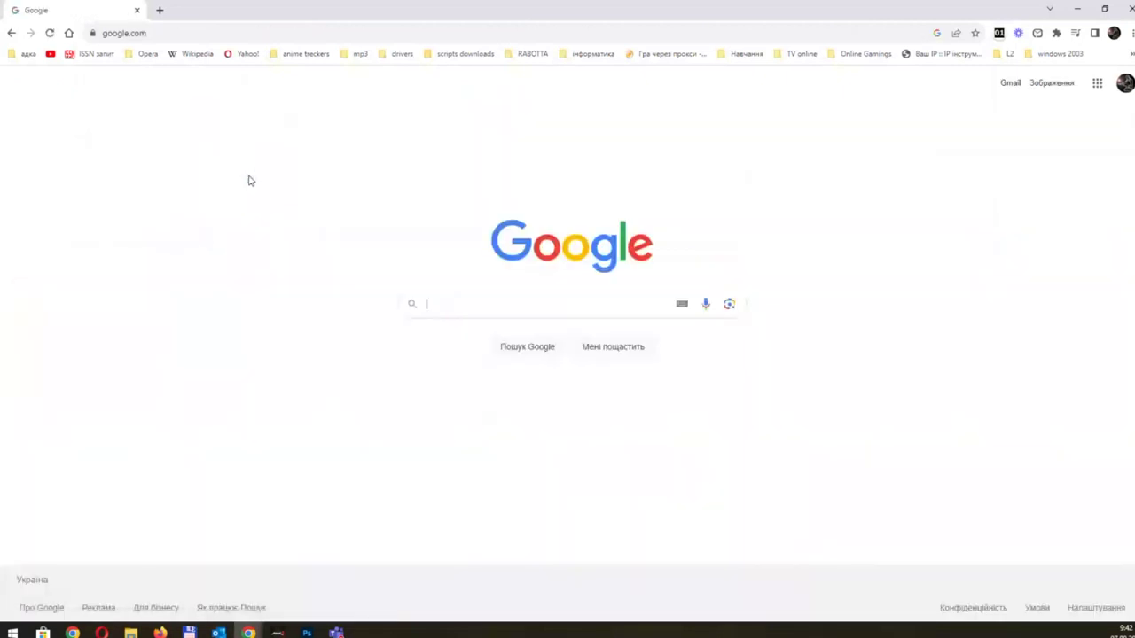
{"action": "left_click", "coordinate": [12, 33]}
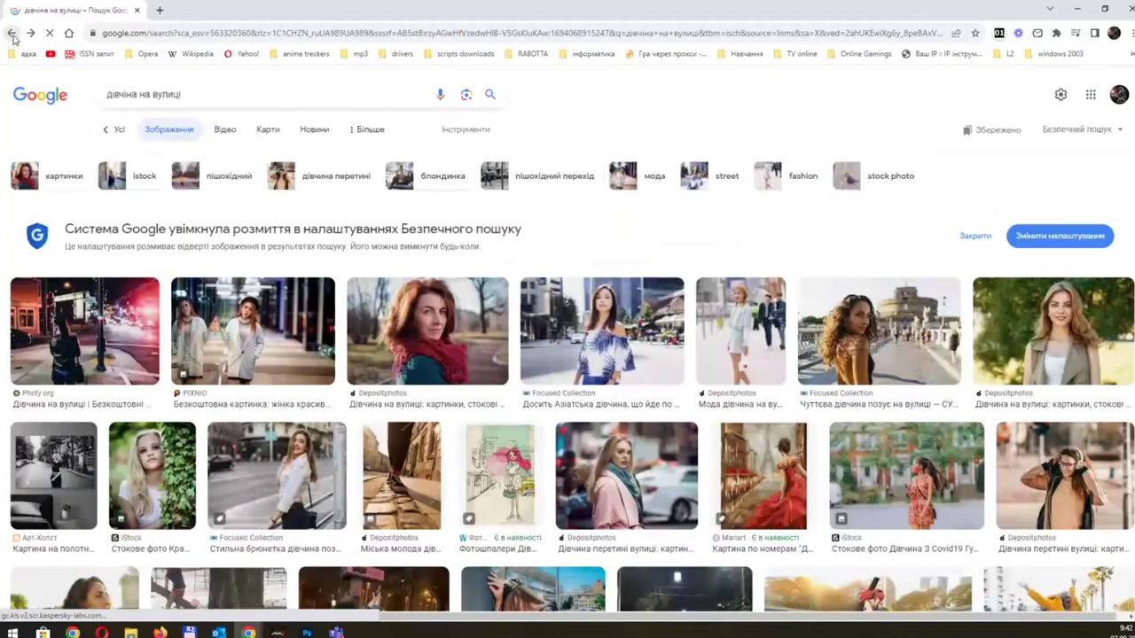
Step: Filter the image results to Large size and browse down the list
{"action": "left_click", "coordinate": [477, 133]}
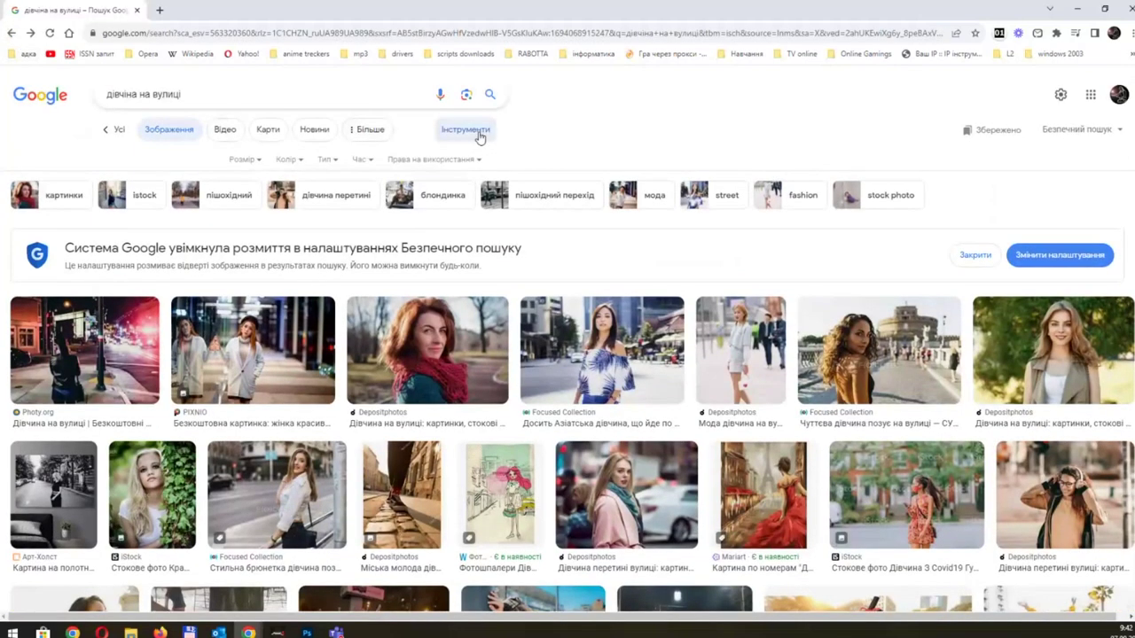
{"action": "left_click", "coordinate": [255, 165]}
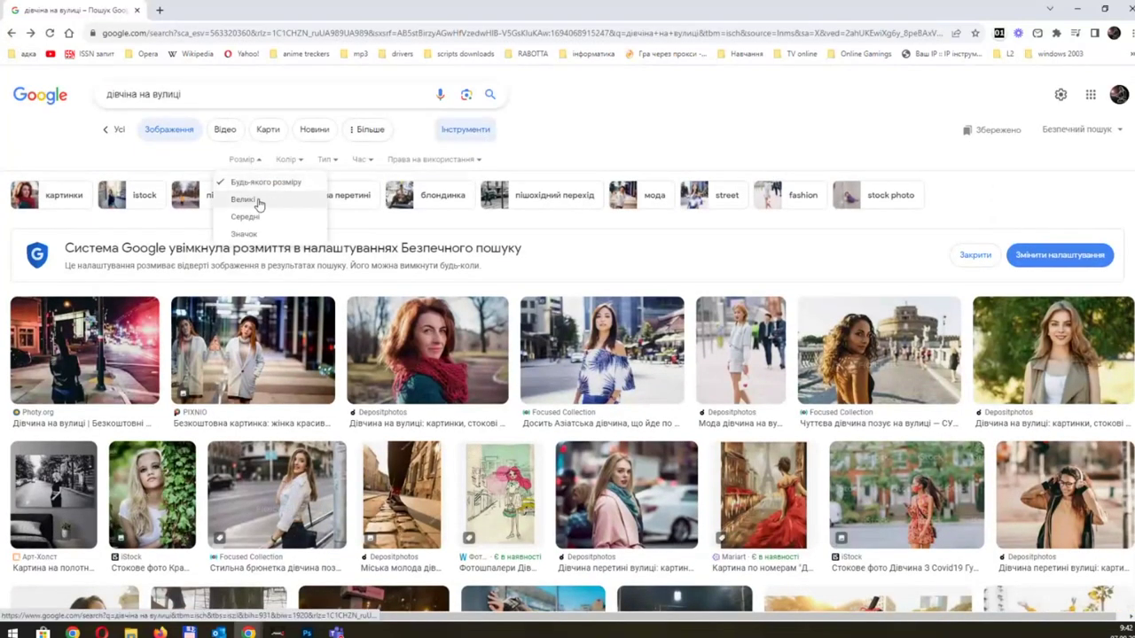
{"action": "left_click", "coordinate": [258, 202]}
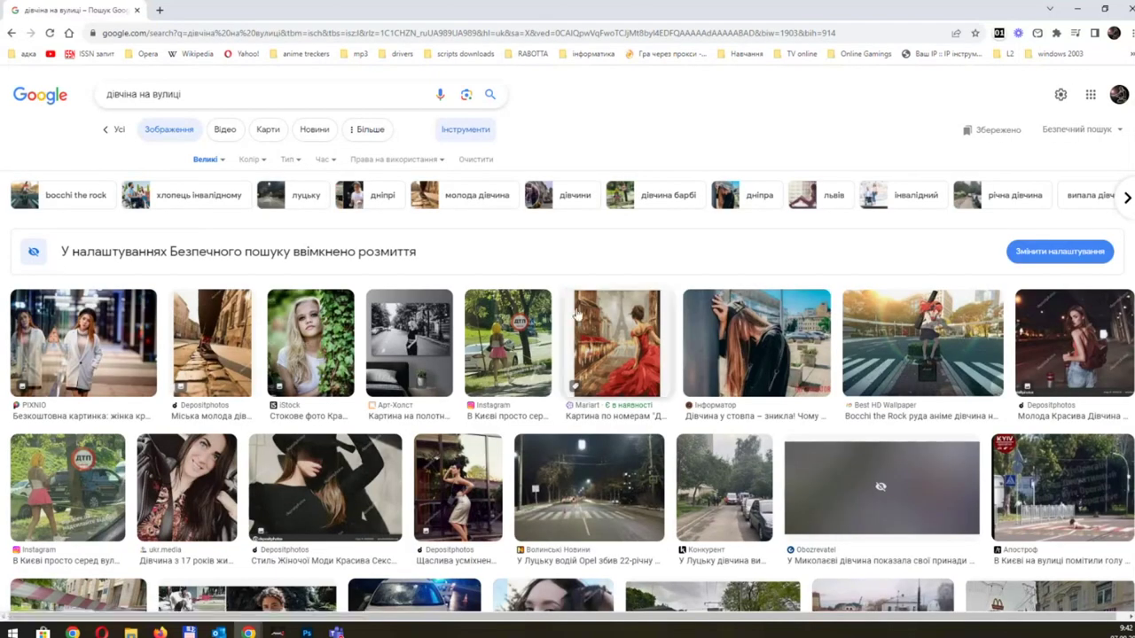
{"action": "scroll", "coordinate": [581, 311], "scroll_direction": "down", "scroll_amount": 5}
{"action": "scroll", "coordinate": [580, 310], "scroll_direction": "down", "scroll_amount": 3}
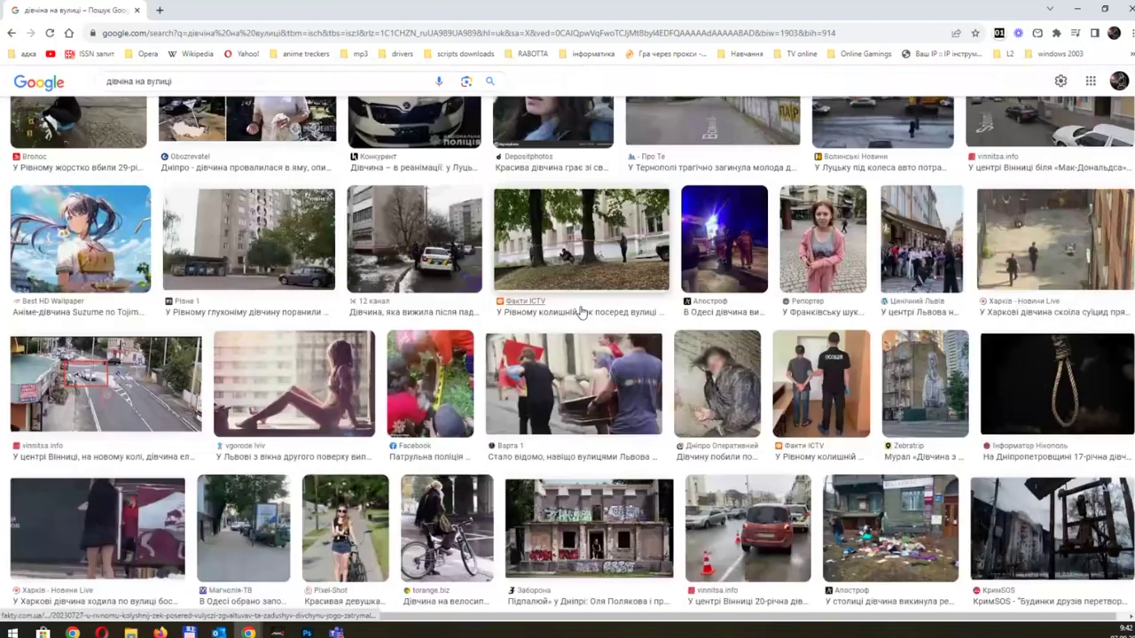
{"action": "scroll", "coordinate": [581, 311], "scroll_direction": "down", "scroll_amount": 3}
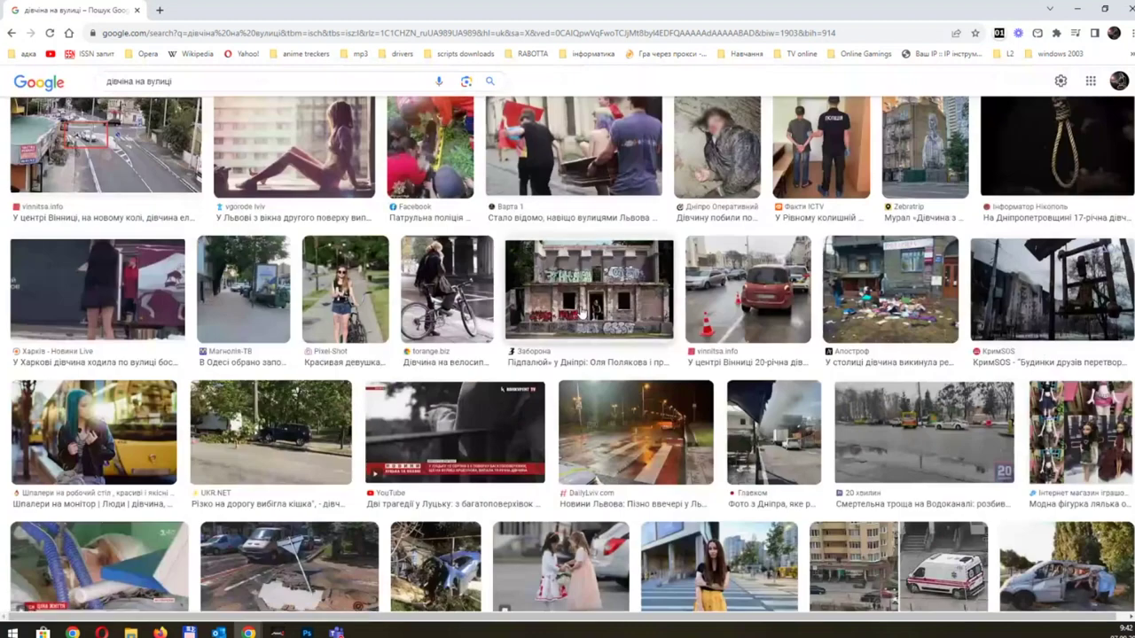
{"action": "scroll", "coordinate": [580, 310], "scroll_direction": "down", "scroll_amount": 2}
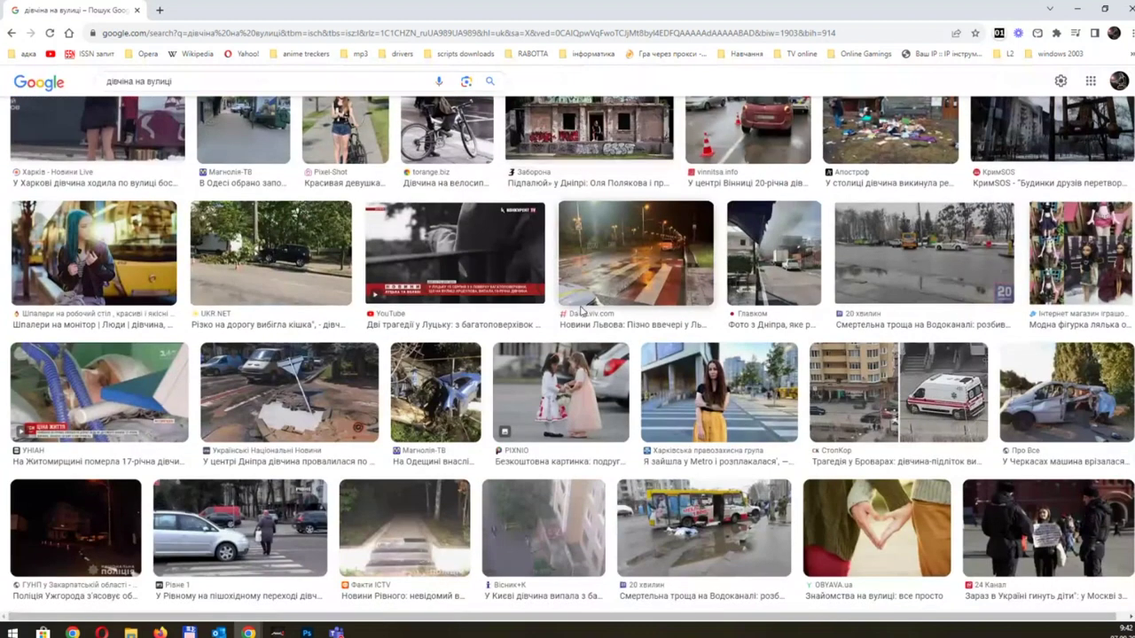
Step: Preview the PIXNIO photo of two little girls on a street
{"action": "left_click", "coordinate": [578, 386]}
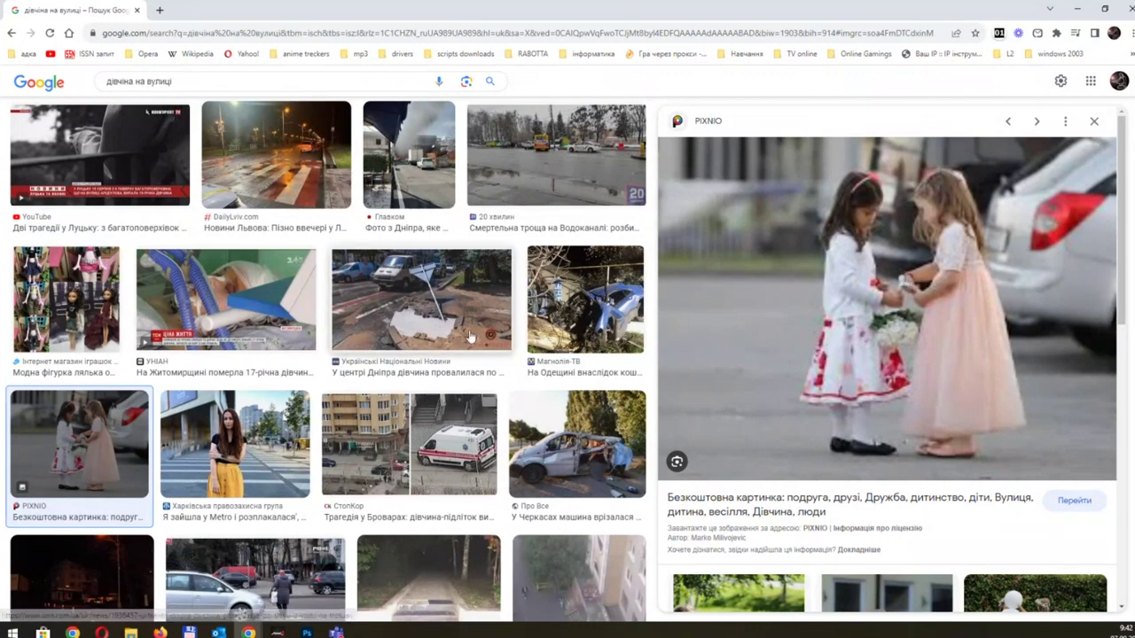
{"action": "scroll", "coordinate": [470, 336], "scroll_direction": "down", "scroll_amount": 3}
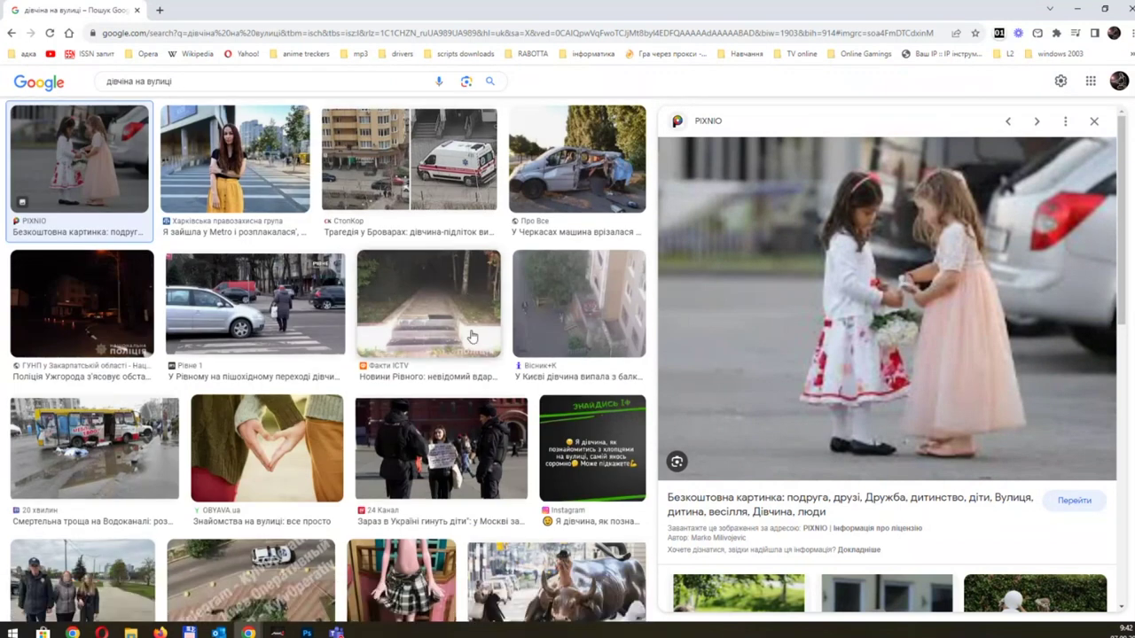
{"action": "scroll", "coordinate": [471, 336], "scroll_direction": "down", "scroll_amount": 3}
{"action": "scroll", "coordinate": [471, 334], "scroll_direction": "down", "scroll_amount": 3}
{"action": "scroll", "coordinate": [471, 335], "scroll_direction": "down", "scroll_amount": 2}
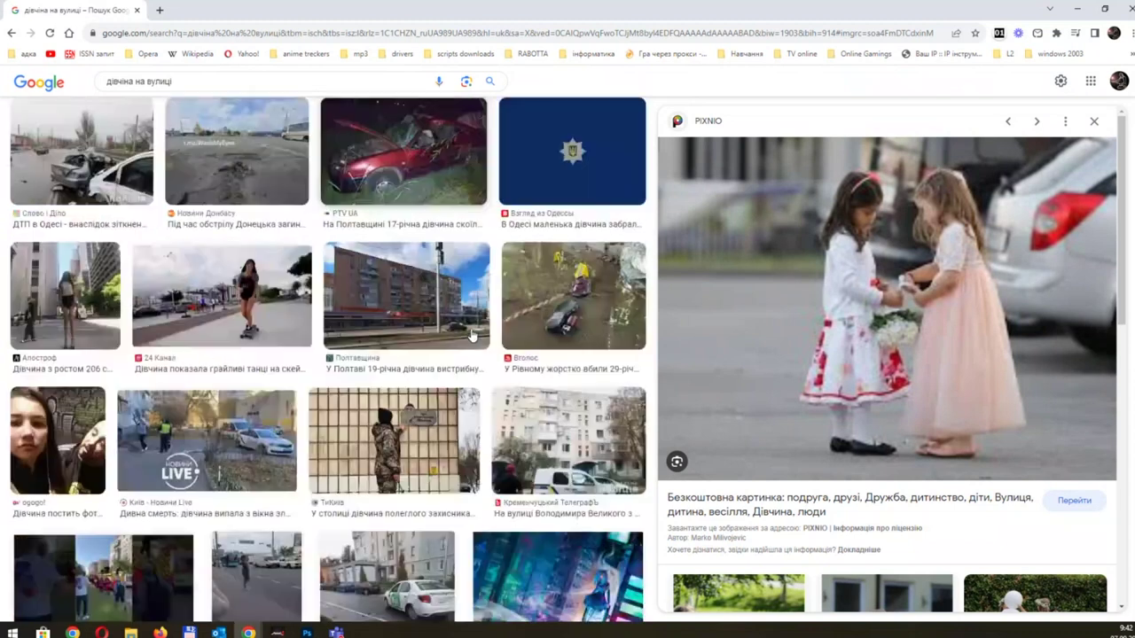
{"action": "scroll", "coordinate": [471, 336], "scroll_direction": "down", "scroll_amount": 2}
{"action": "scroll", "coordinate": [471, 336], "scroll_direction": "up", "scroll_amount": 2}
{"action": "scroll", "coordinate": [471, 336], "scroll_direction": "up", "scroll_amount": 5}
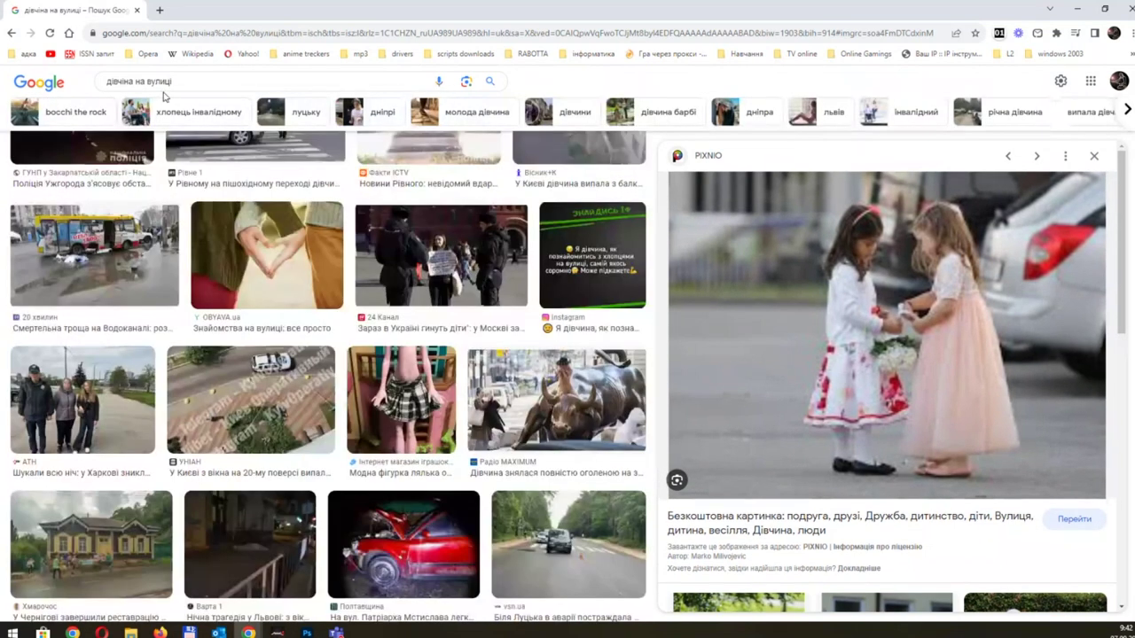
{"action": "left_click", "coordinate": [165, 81]}
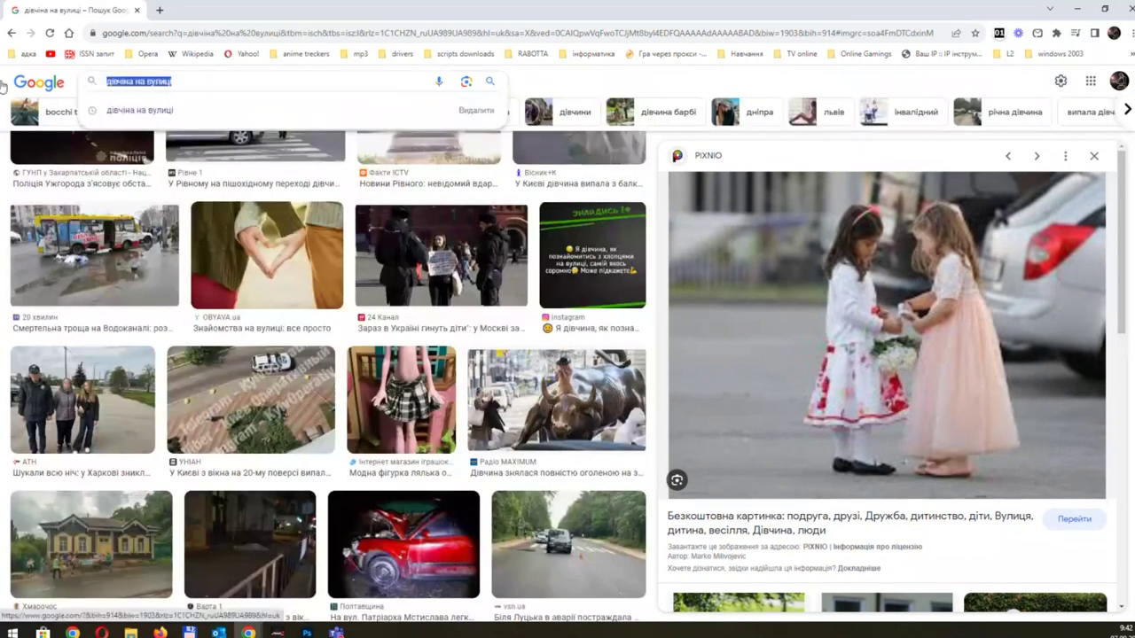
Step: Search images for 'girl on street', limited to Large size
{"action": "type", "text": "gir"}
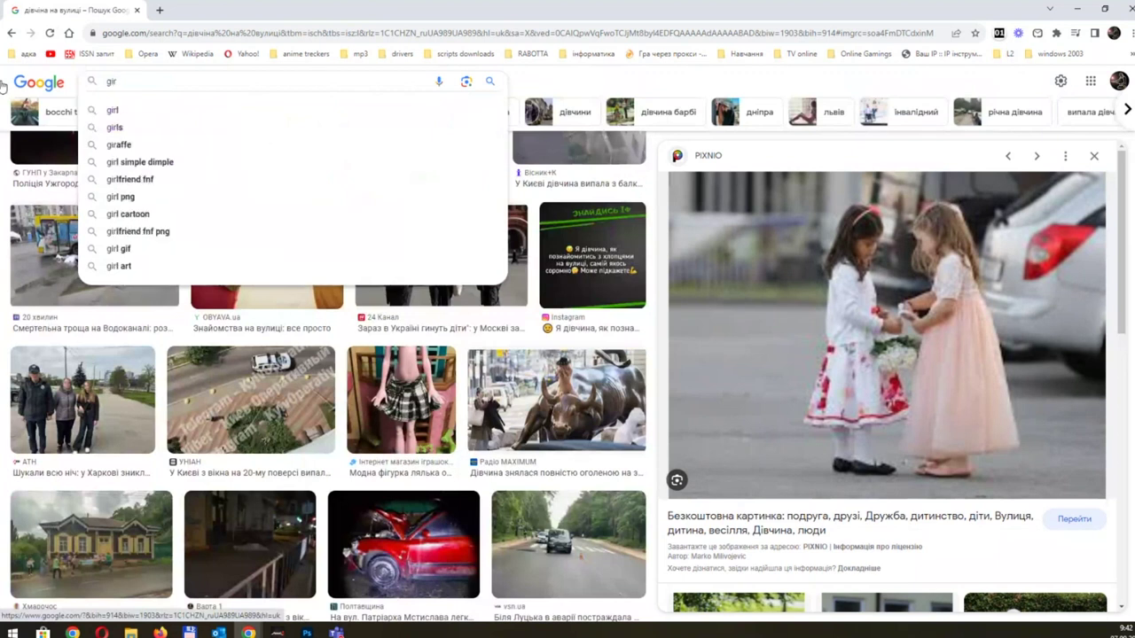
{"action": "type", "text": "l on stre"}
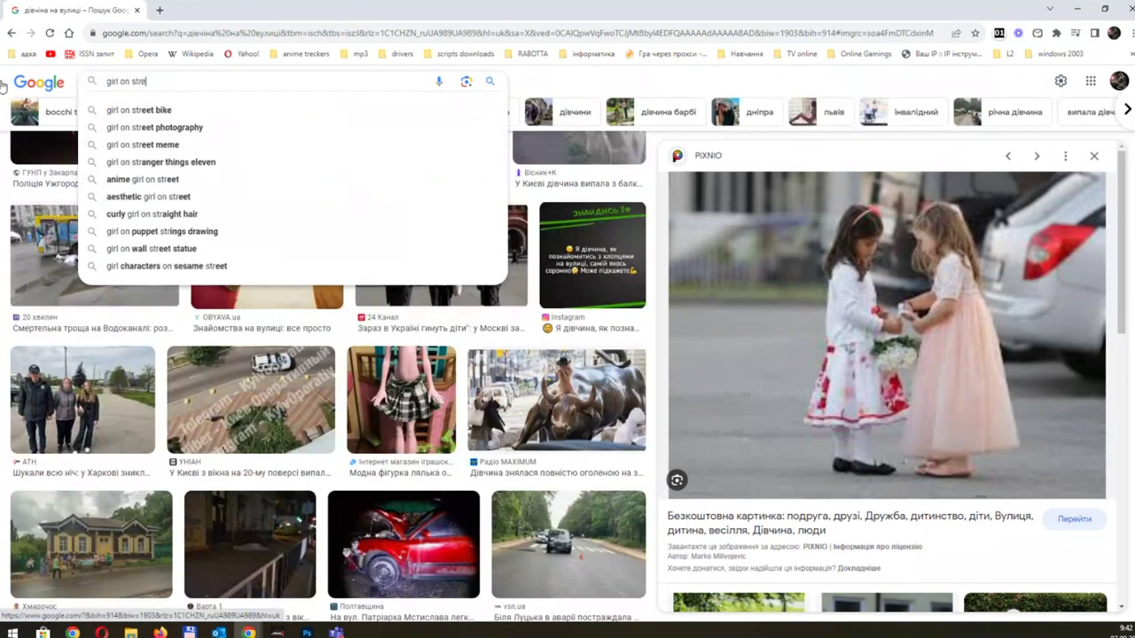
{"action": "type", "text": "et"}
{"action": "key", "text": "Return"}
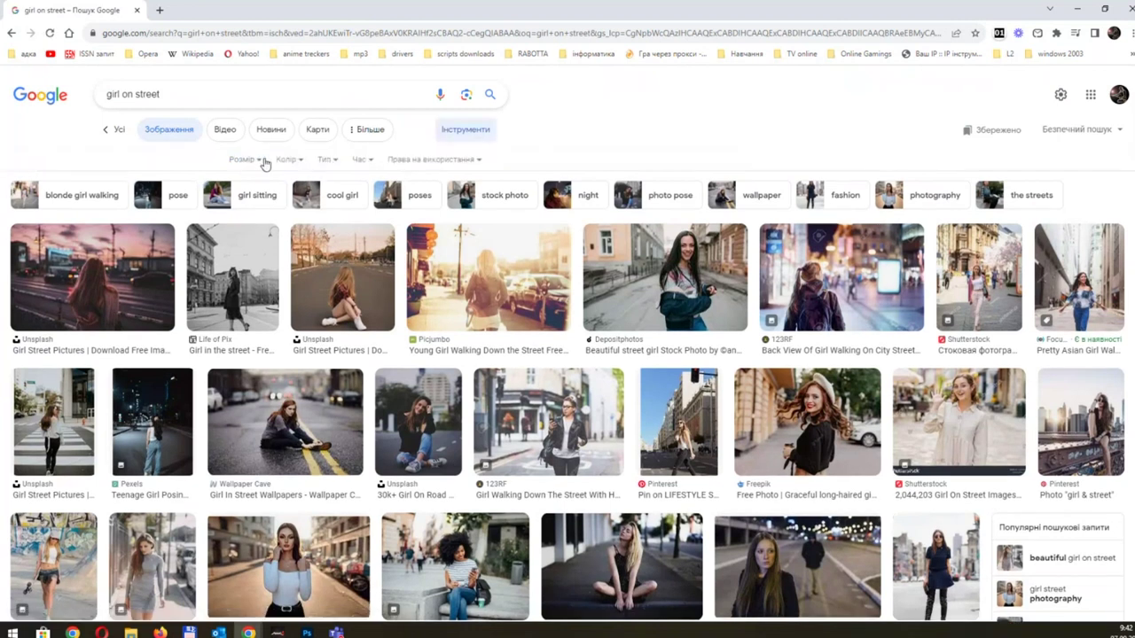
{"action": "left_click", "coordinate": [252, 159]}
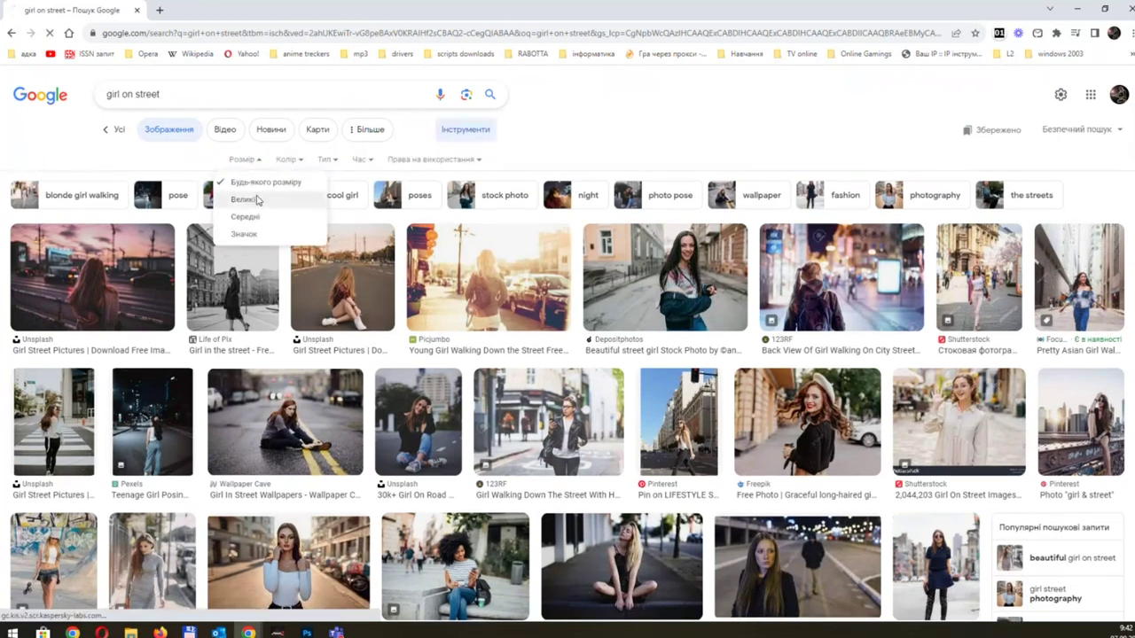
{"action": "left_click", "coordinate": [257, 199]}
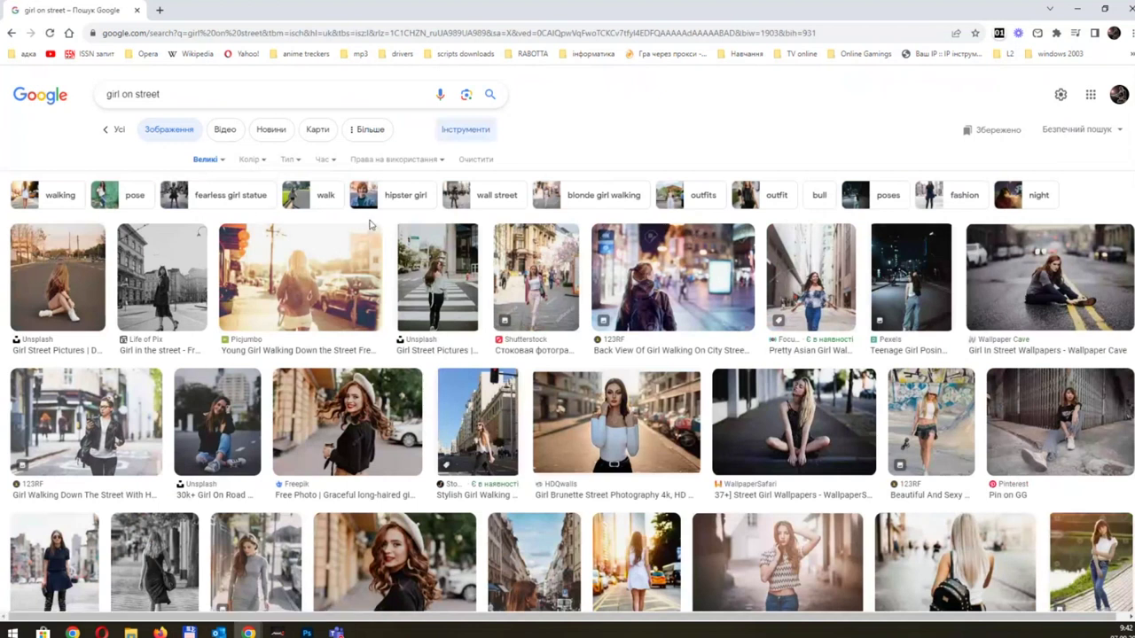
Step: Copy the WayTooSocial photo of a blonde woman with coffee, then close Chrome
{"action": "scroll", "coordinate": [597, 270], "scroll_direction": "down", "scroll_amount": 2}
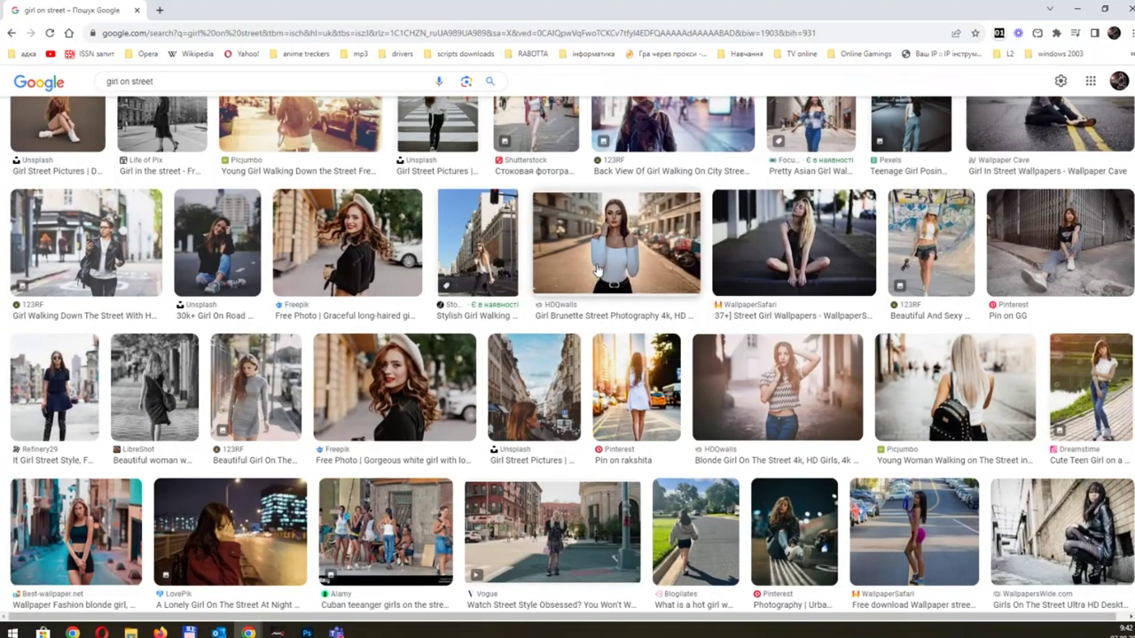
{"action": "scroll", "coordinate": [597, 270], "scroll_direction": "down", "scroll_amount": 1}
{"action": "scroll", "coordinate": [597, 270], "scroll_direction": "down", "scroll_amount": 1}
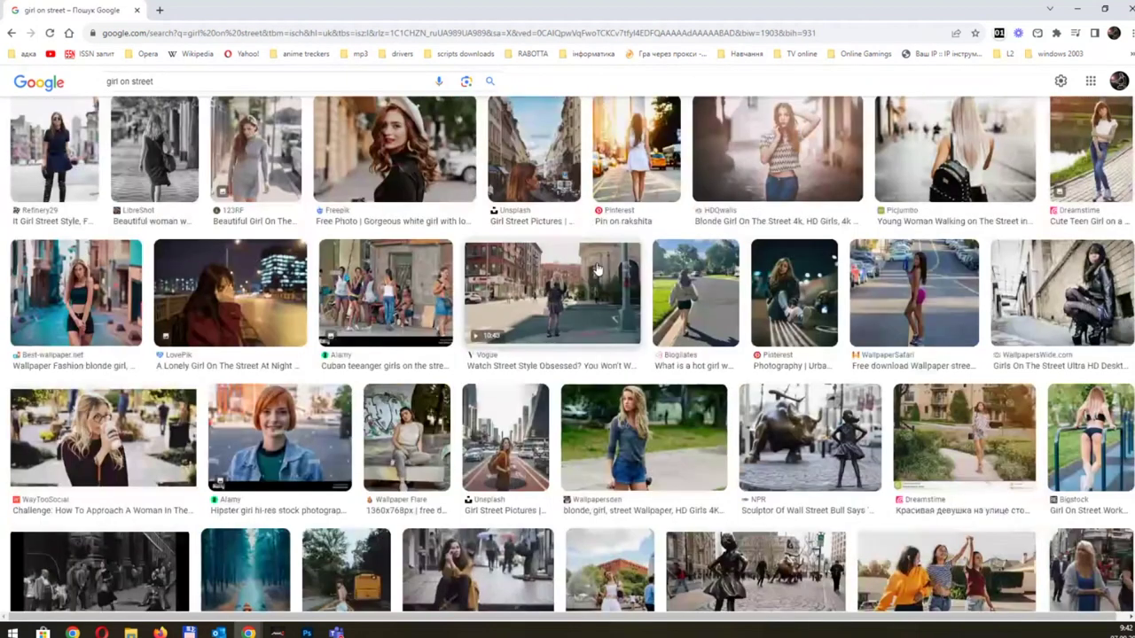
{"action": "scroll", "coordinate": [597, 271], "scroll_direction": "down", "scroll_amount": 1}
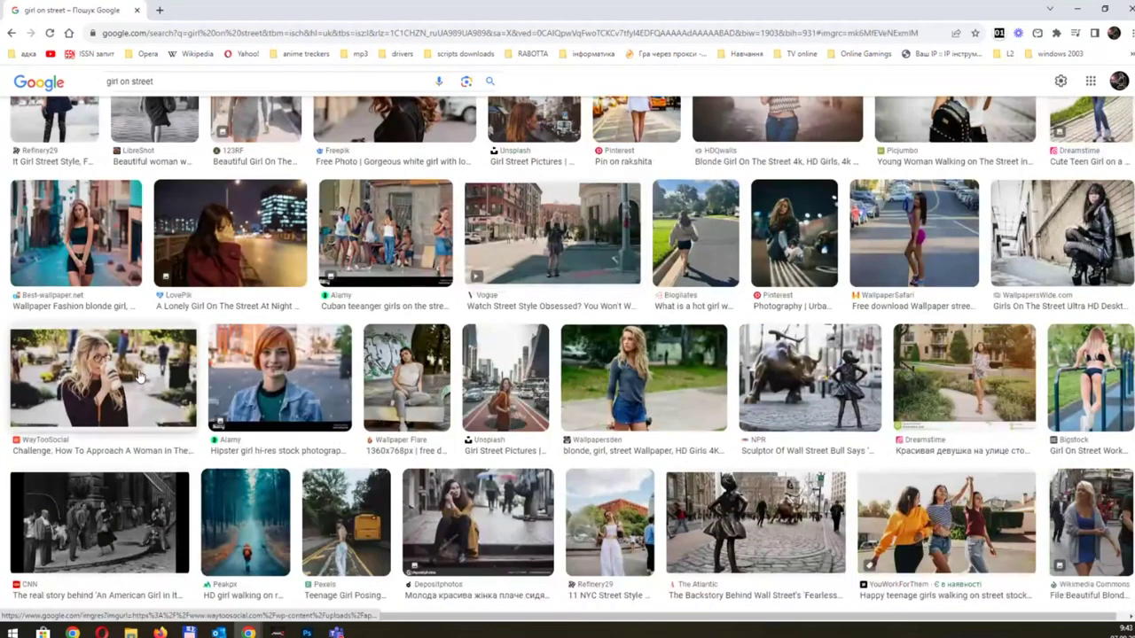
{"action": "left_click", "coordinate": [102, 376]}
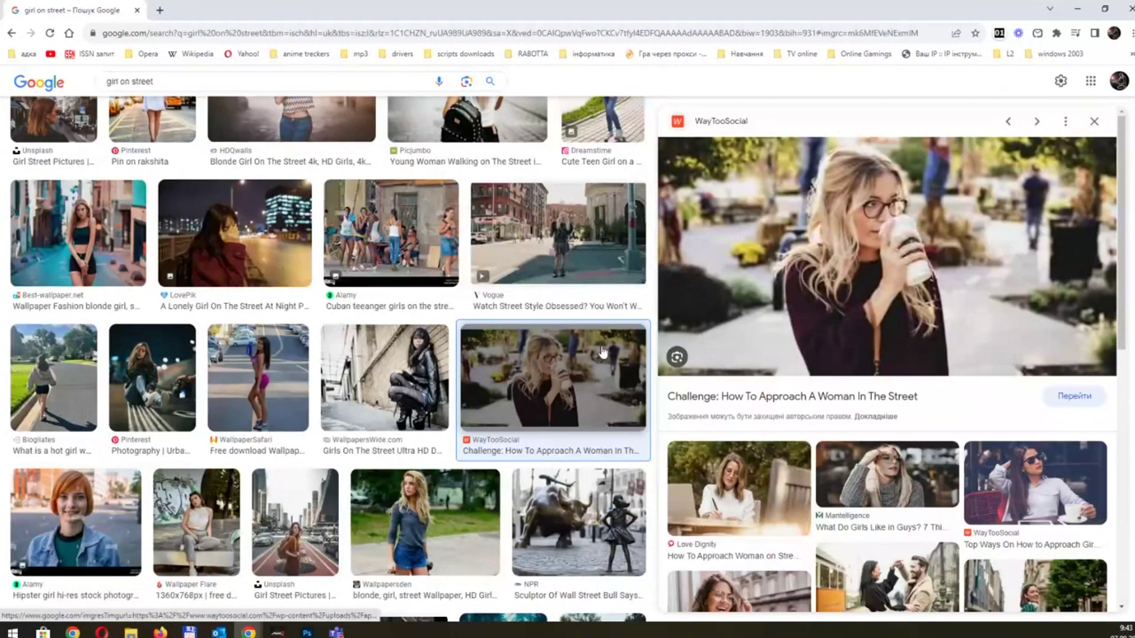
{"action": "right_click", "coordinate": [853, 222]}
{"action": "left_click", "coordinate": [942, 328]}
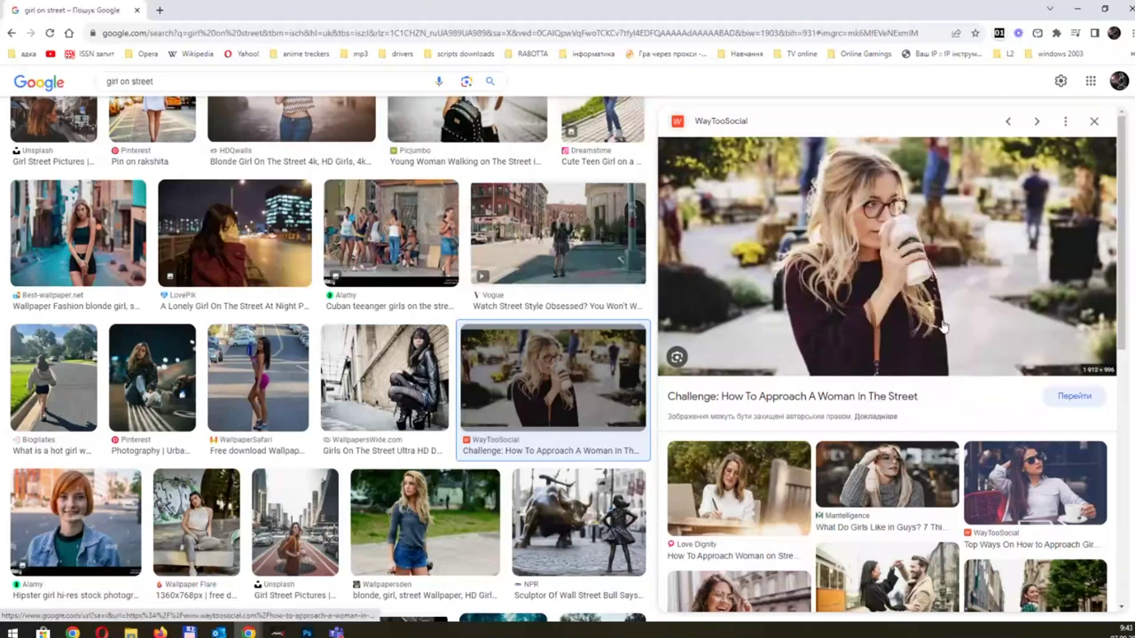
{"action": "left_click", "coordinate": [1077, 9]}
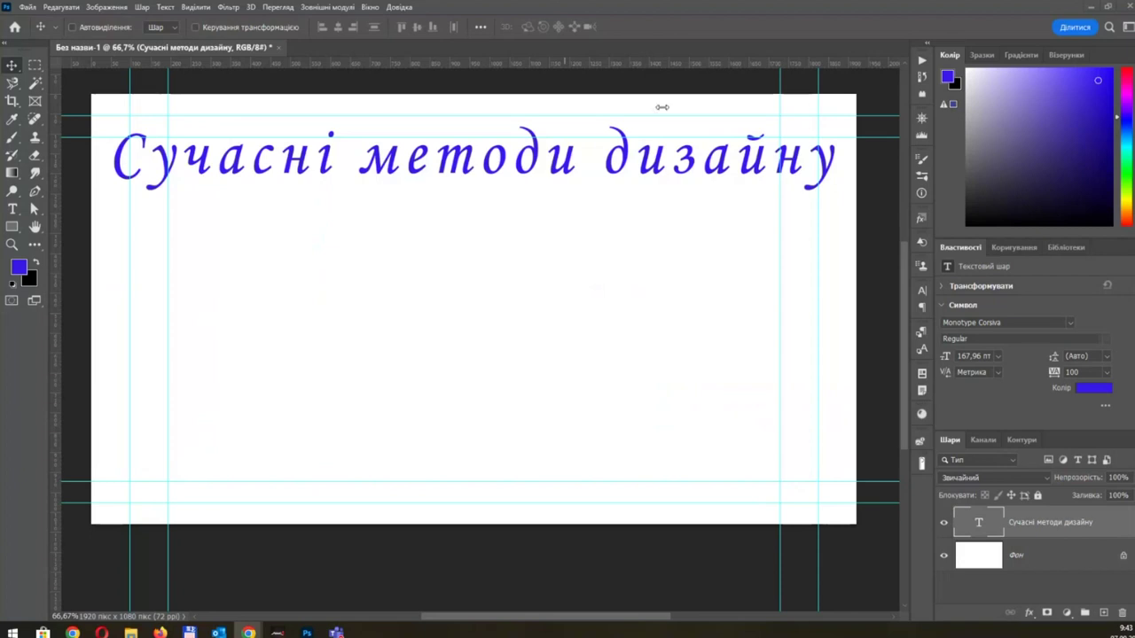
Step: Paste the coffee-woman photo as Шар 1 and move the title layer above it
{"action": "left_click", "coordinate": [467, 228]}
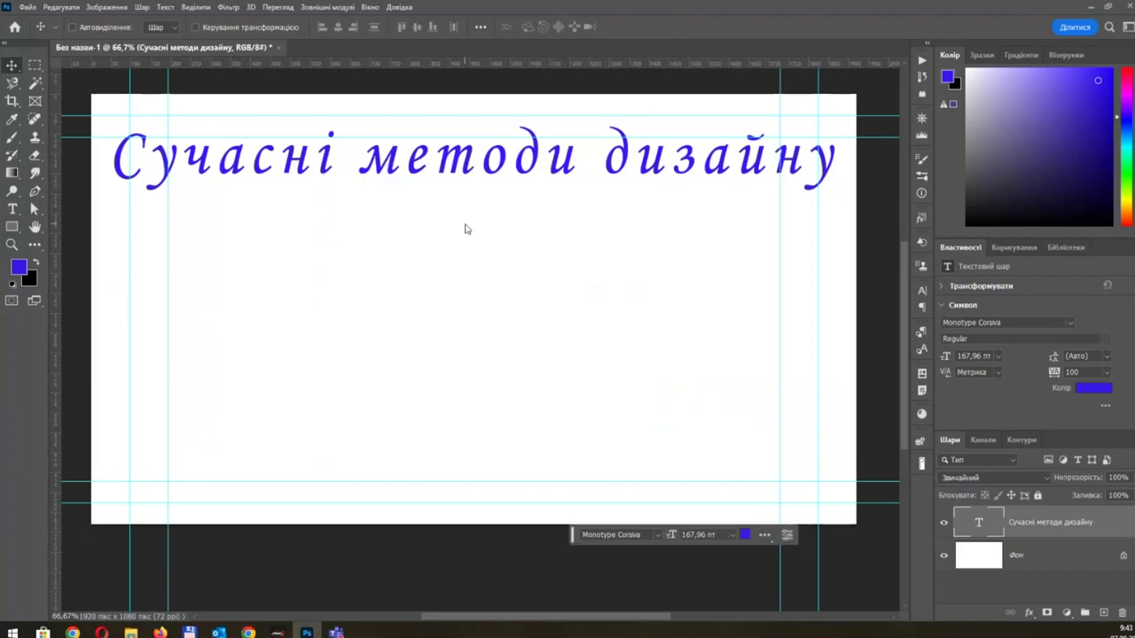
{"action": "key", "text": "ctrl"}
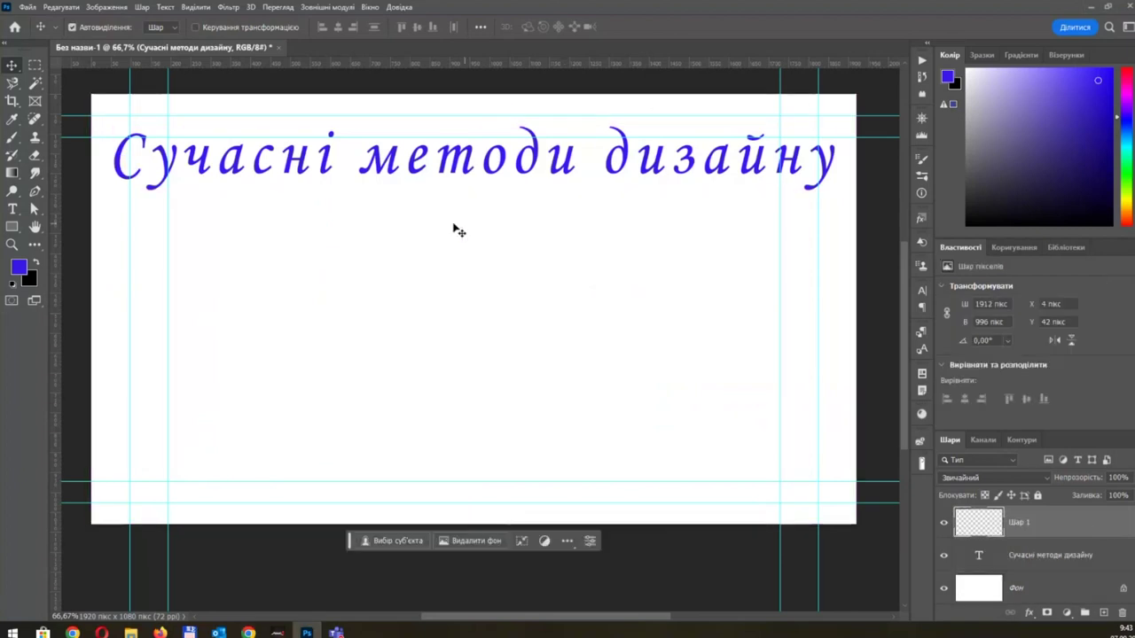
{"action": "key", "text": "ctrl+v"}
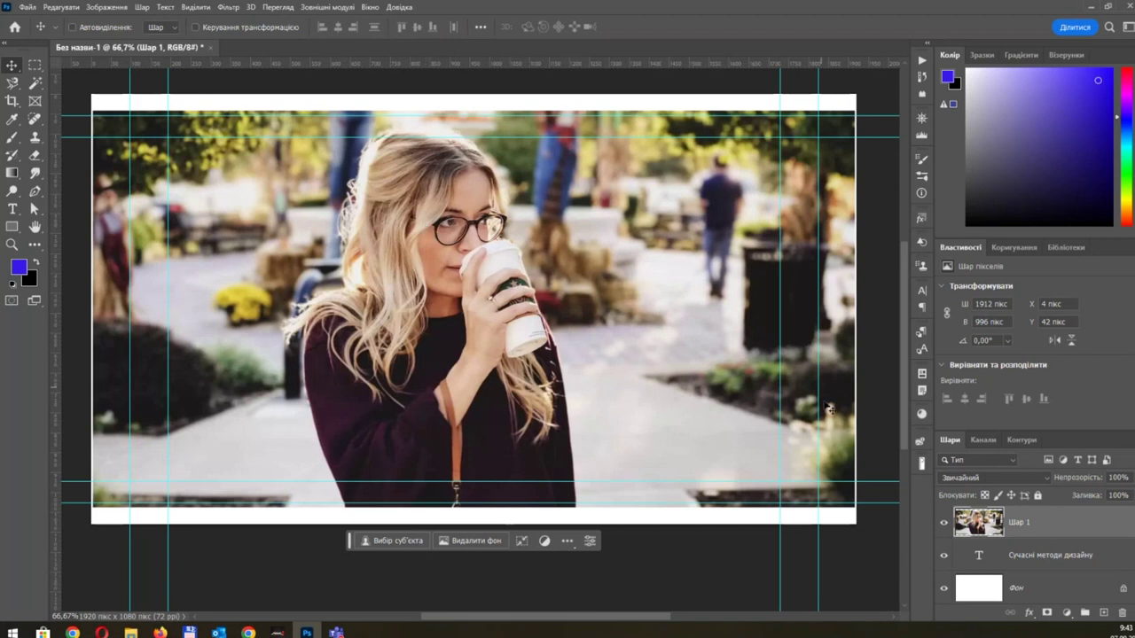
{"action": "left_click", "coordinate": [1050, 555]}
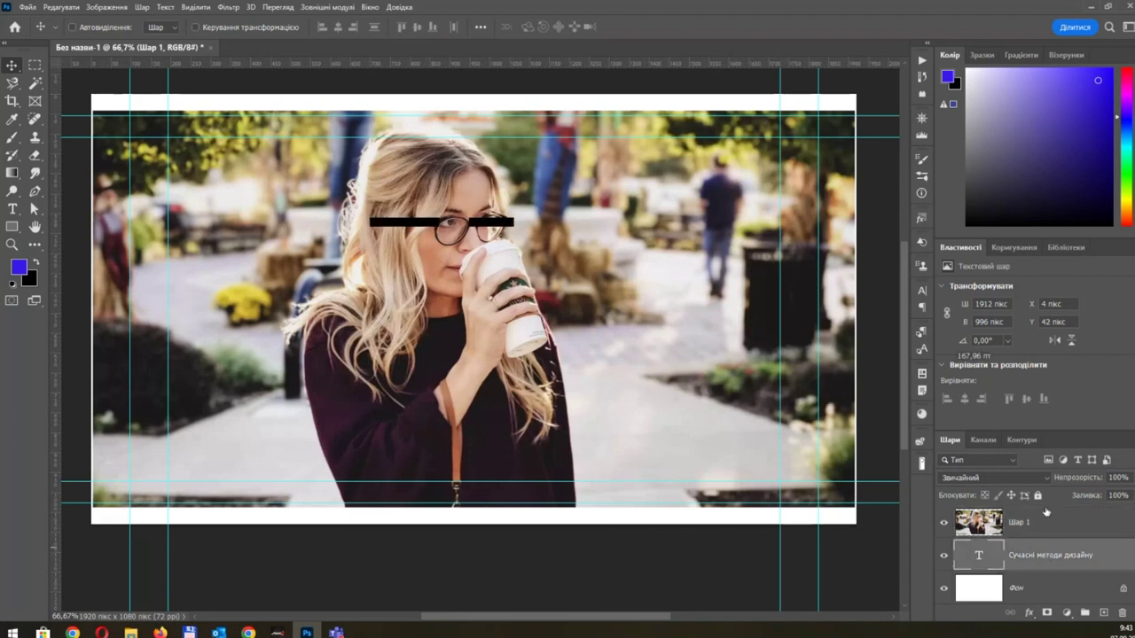
{"action": "left_click_drag", "start_coordinate": [1050, 556], "coordinate": [1050, 517]}
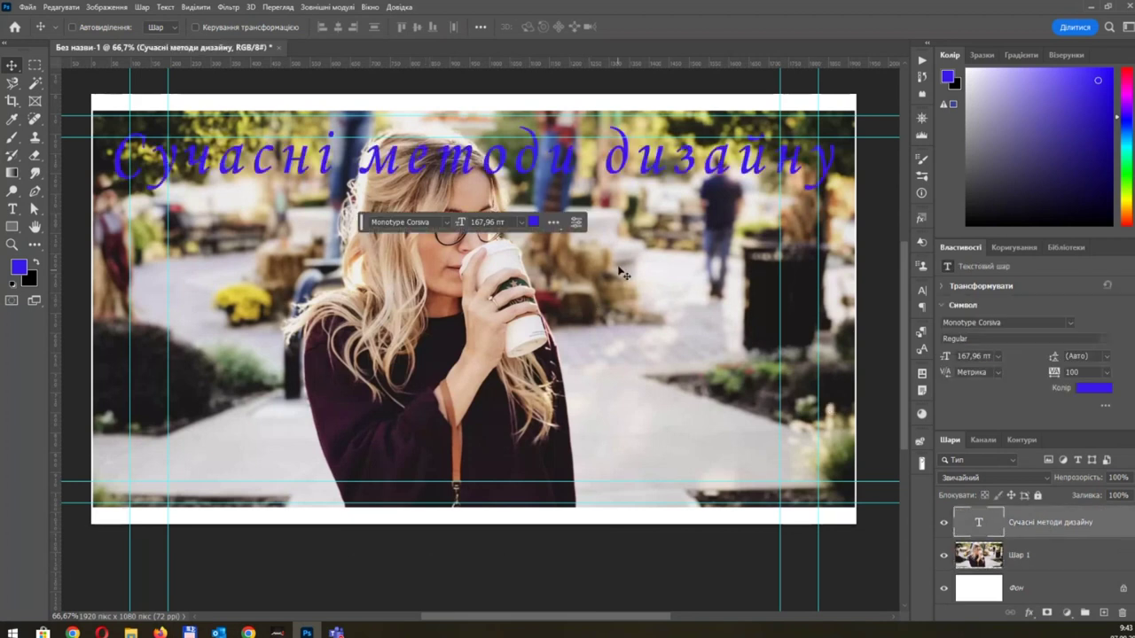
Step: Move the script title higher and recolour it pale cream (#eadfd2)
{"action": "left_click", "coordinate": [457, 140]}
{"action": "left_click_drag", "start_coordinate": [457, 139], "coordinate": [451, 104]}
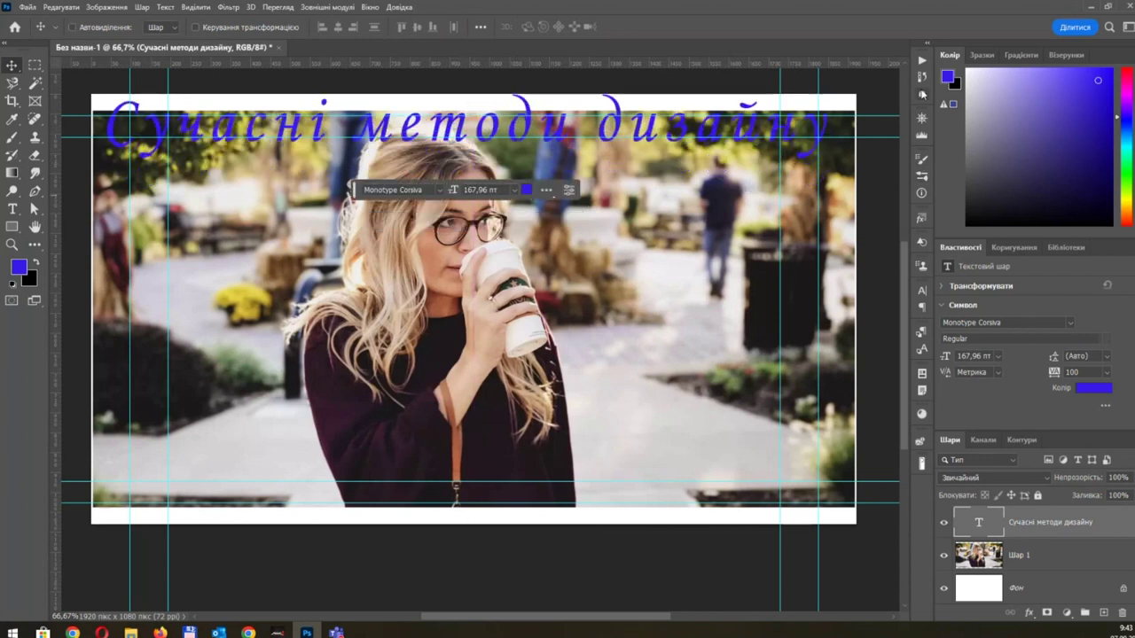
{"action": "left_click", "coordinate": [922, 290]}
{"action": "left_click", "coordinate": [894, 375]}
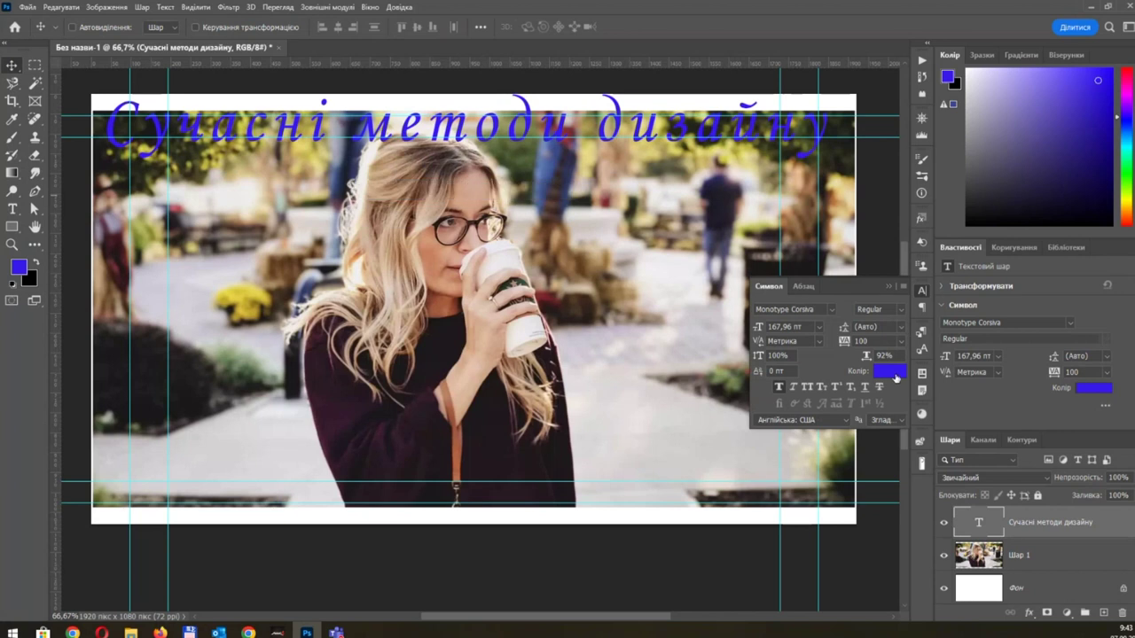
{"action": "left_click", "coordinate": [949, 481]}
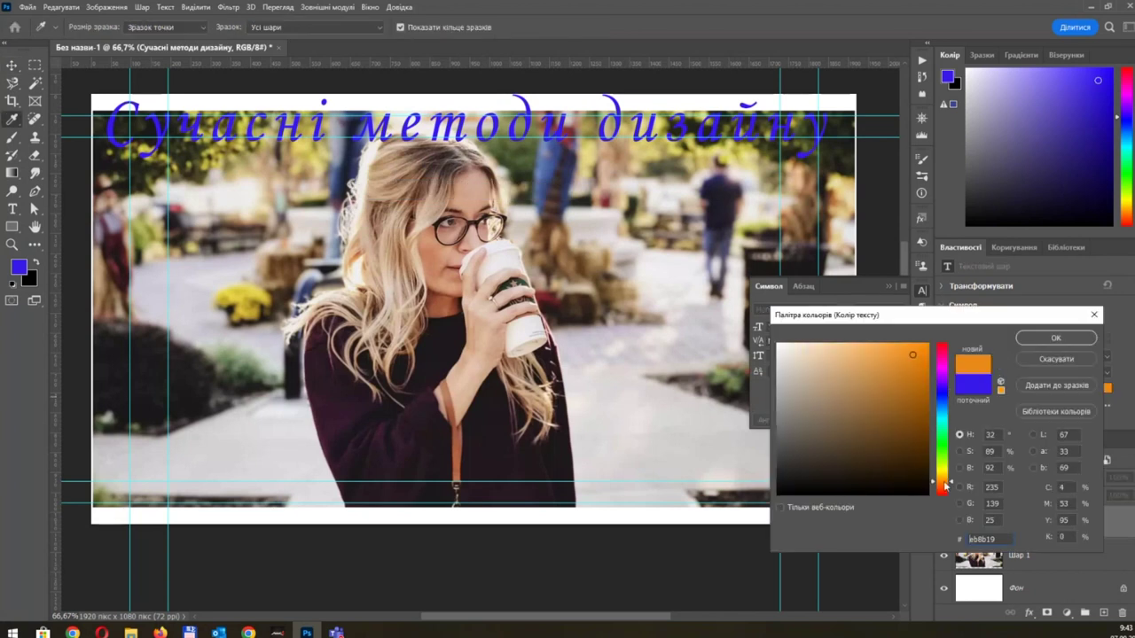
{"action": "left_click", "coordinate": [927, 343]}
{"action": "mouse_move", "coordinate": [925, 334]}
{"action": "left_mouse_down"}
{"action": "mouse_move", "coordinate": [793, 344]}
{"action": "mouse_move", "coordinate": [791, 355]}
{"action": "left_mouse_up"}
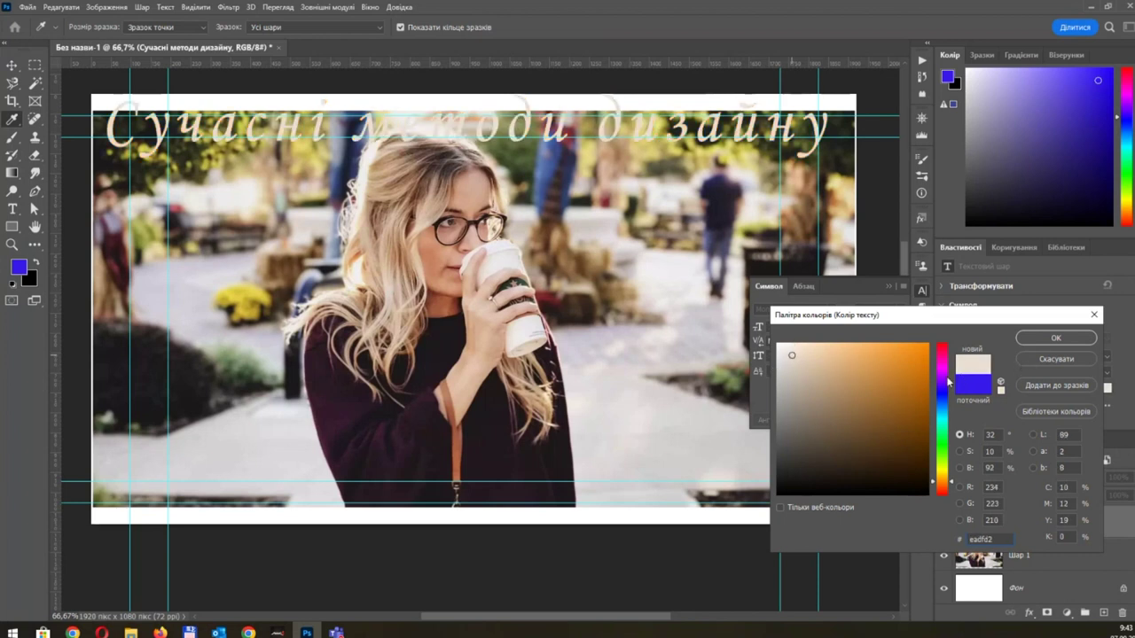
{"action": "left_click", "coordinate": [1052, 338]}
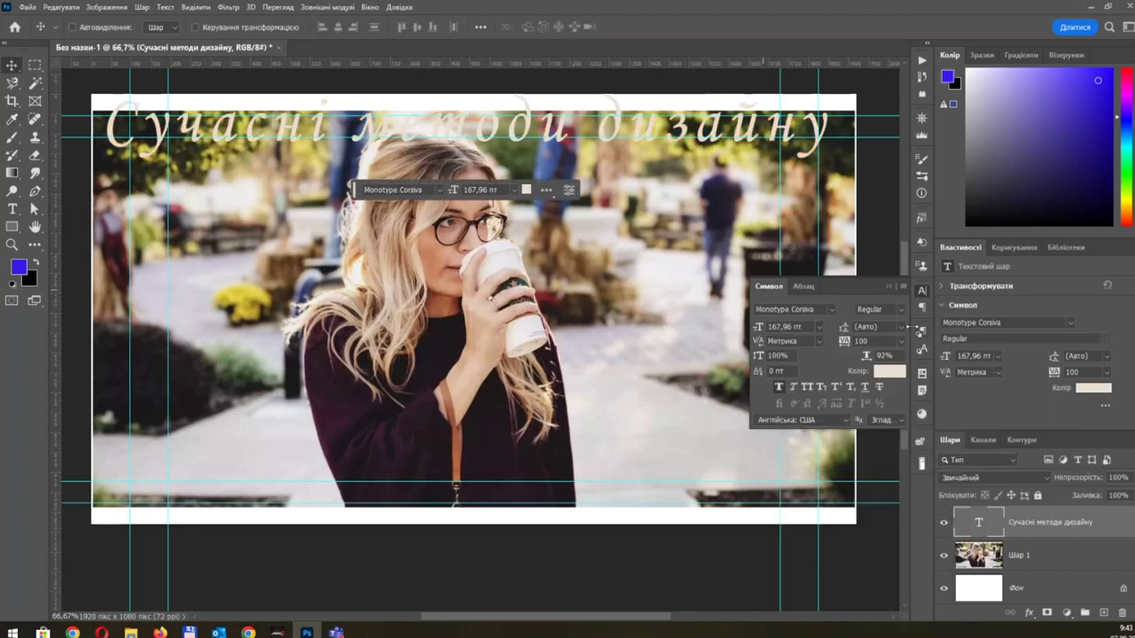
Step: Remove the leftmost vertical guide from the banner
{"action": "left_click", "coordinate": [890, 288]}
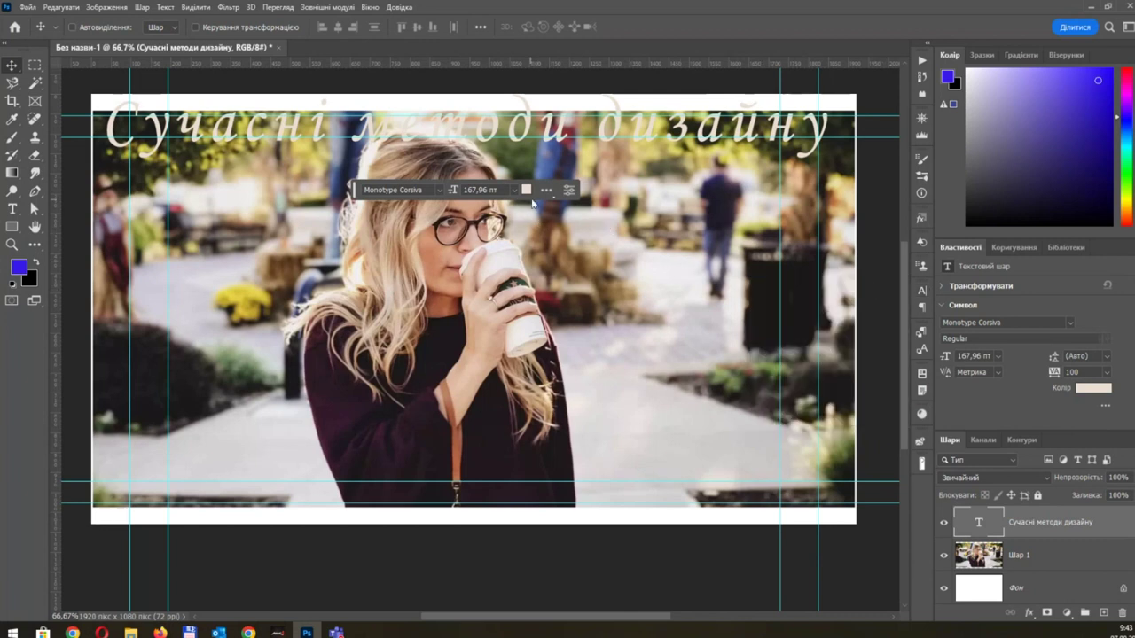
{"action": "left_click", "coordinate": [543, 193]}
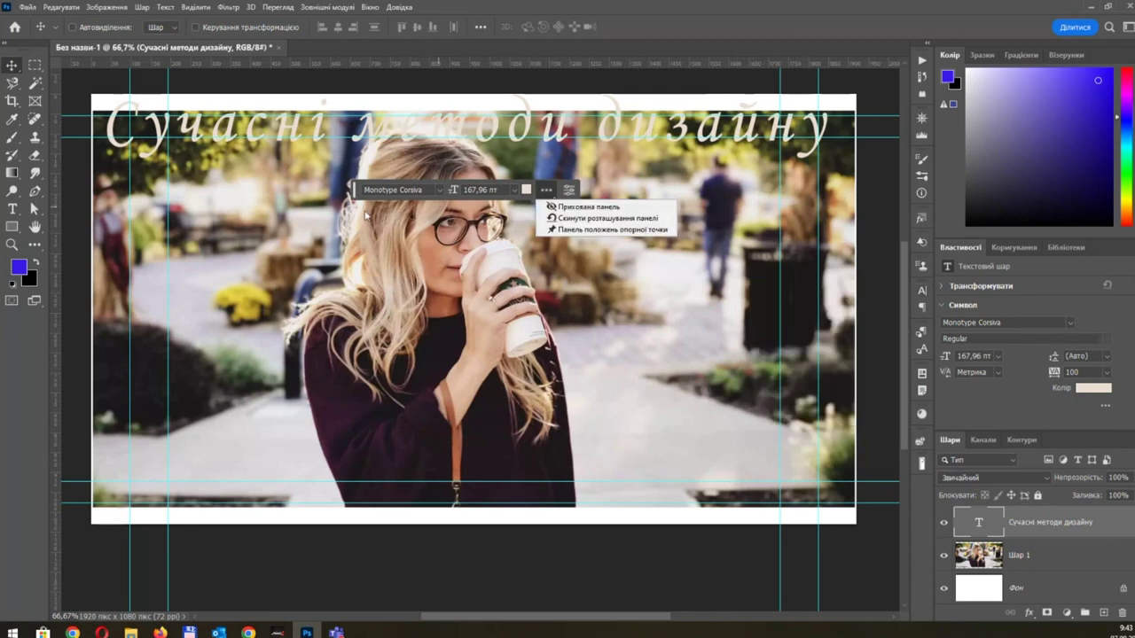
{"action": "mouse_move", "coordinate": [130, 202]}
{"action": "left_mouse_down"}
{"action": "mouse_move", "coordinate": [31, 194]}
{"action": "mouse_move", "coordinate": [60, 187]}
{"action": "left_mouse_up"}
Step: Delete the last three vertical guides, keeping only the horizontal ones
{"action": "key", "text": "ctrl+z"}
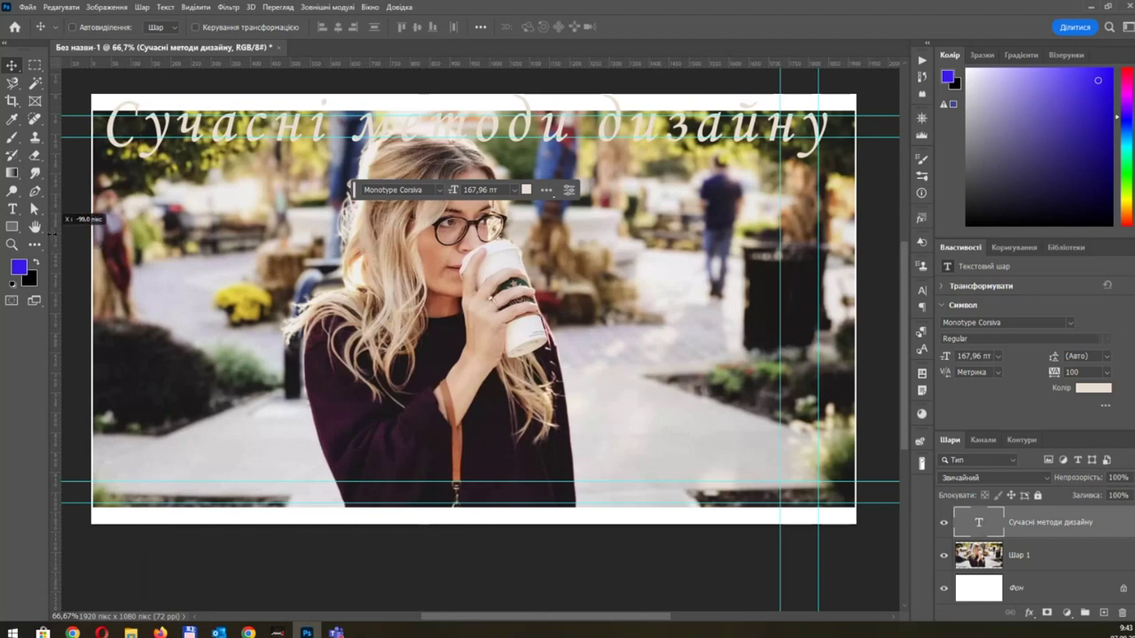
{"action": "key", "text": "ctrl+z"}
{"action": "left_click_drag", "start_coordinate": [781, 224], "coordinate": [66, 246]}
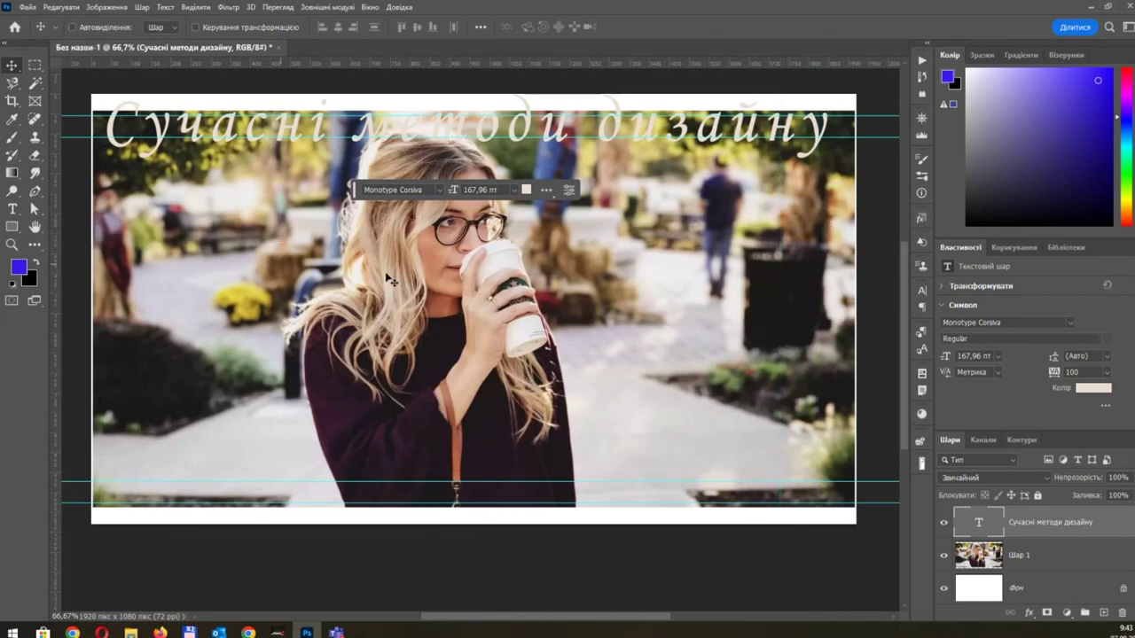
{"action": "key", "text": "ctrl+t"}
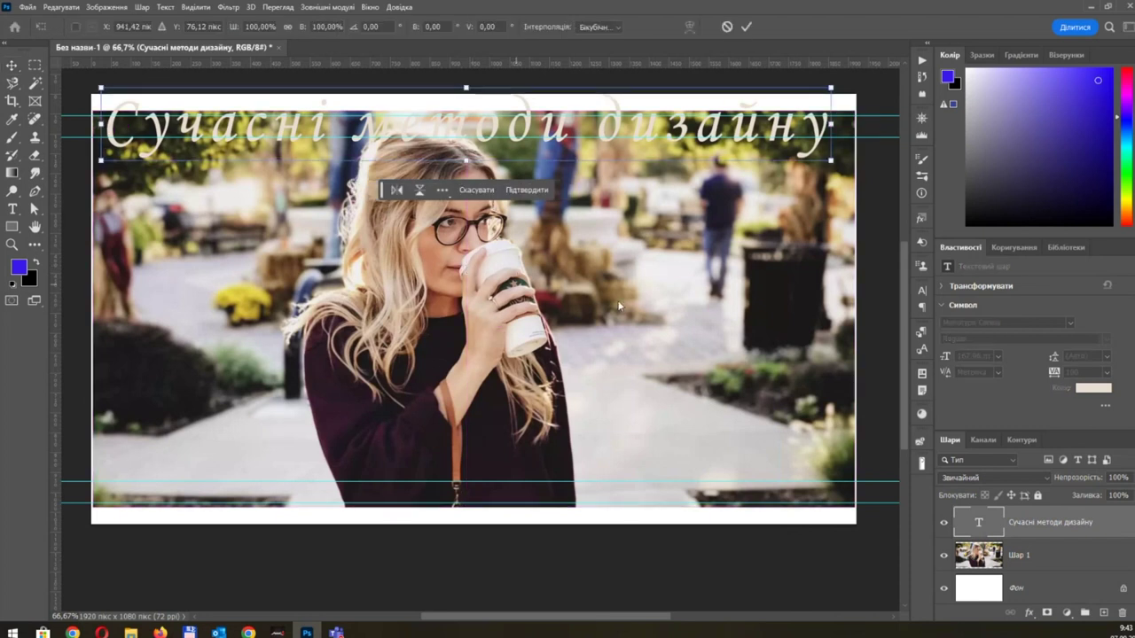
Step: Scale the street photo to 2078 × 1083 px so it covers the banner
{"action": "key", "text": "Return"}
{"action": "left_click", "coordinate": [1055, 555]}
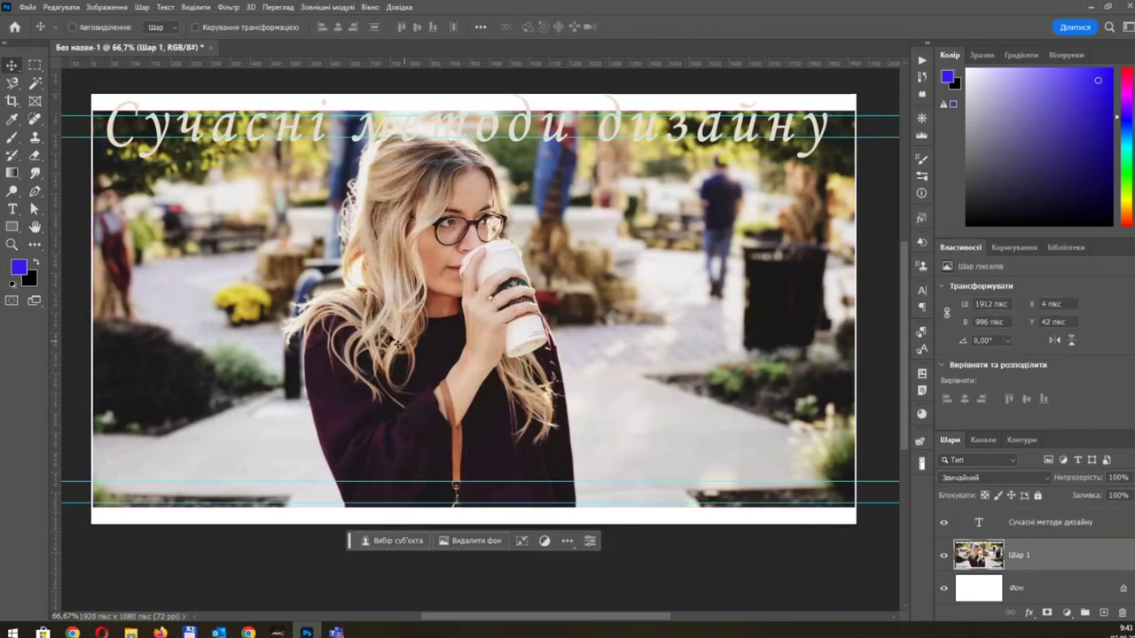
{"action": "key", "text": "ctrl+t"}
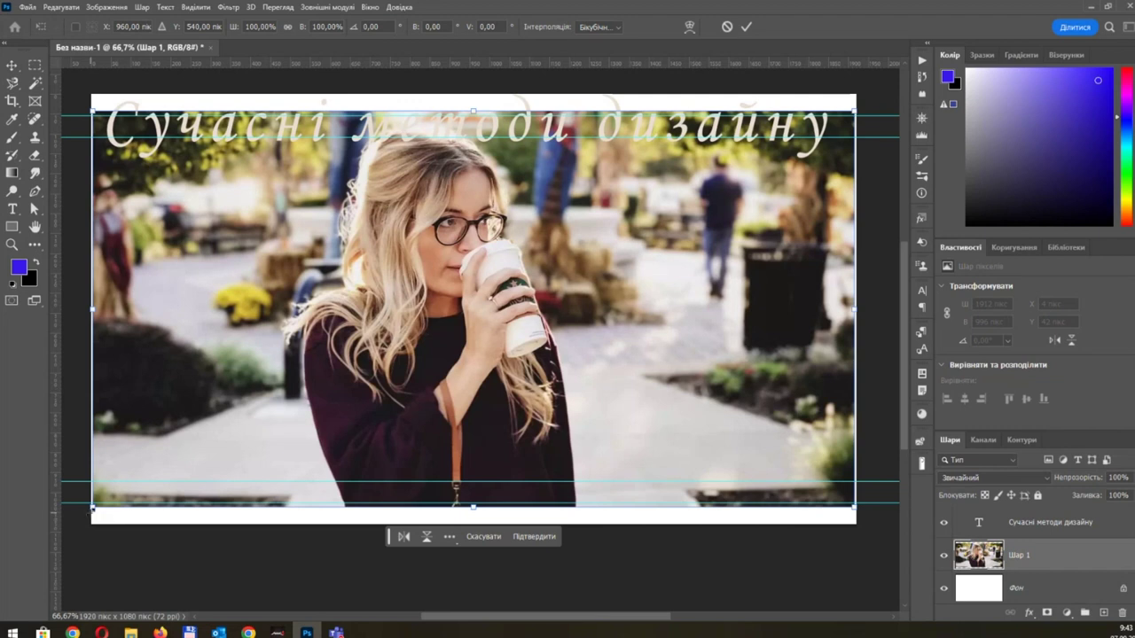
{"action": "left_click_drag", "start_coordinate": [91, 509], "coordinate": [80, 512]}
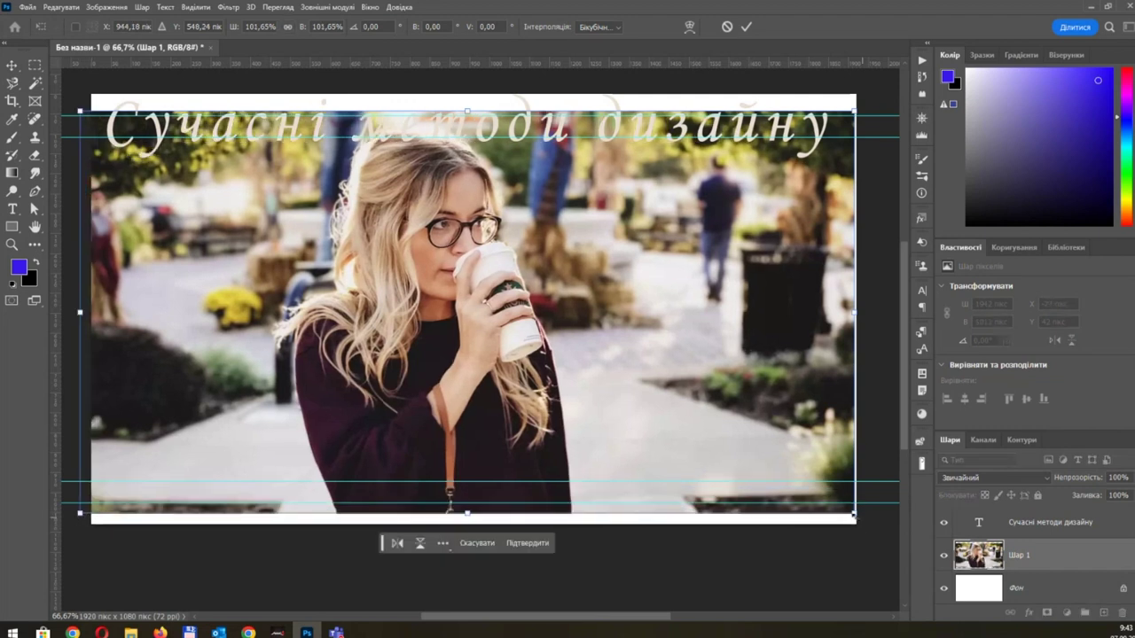
{"action": "left_click_drag", "start_coordinate": [853, 512], "coordinate": [887, 530]}
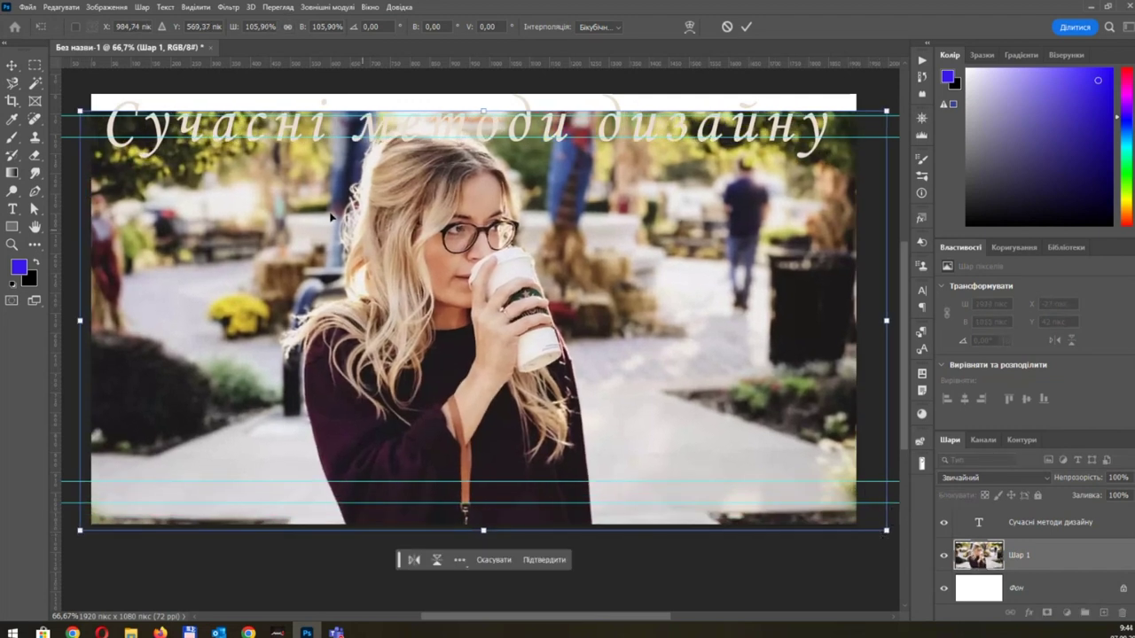
{"action": "left_click_drag", "start_coordinate": [397, 245], "coordinate": [395, 236]}
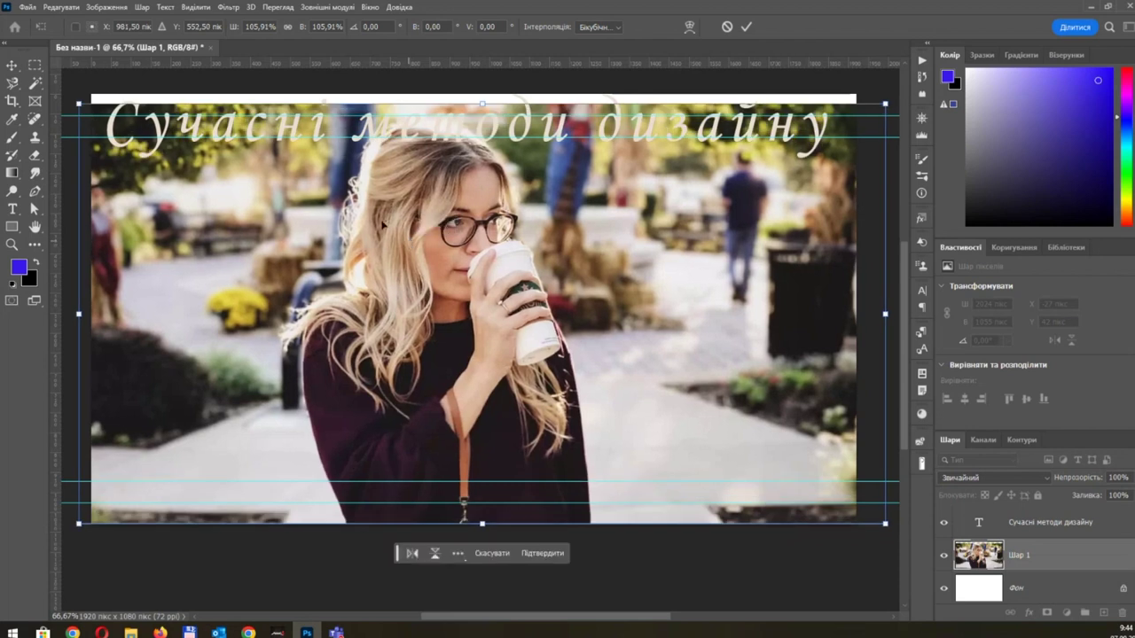
{"action": "left_click_drag", "start_coordinate": [79, 104], "coordinate": [62, 81]}
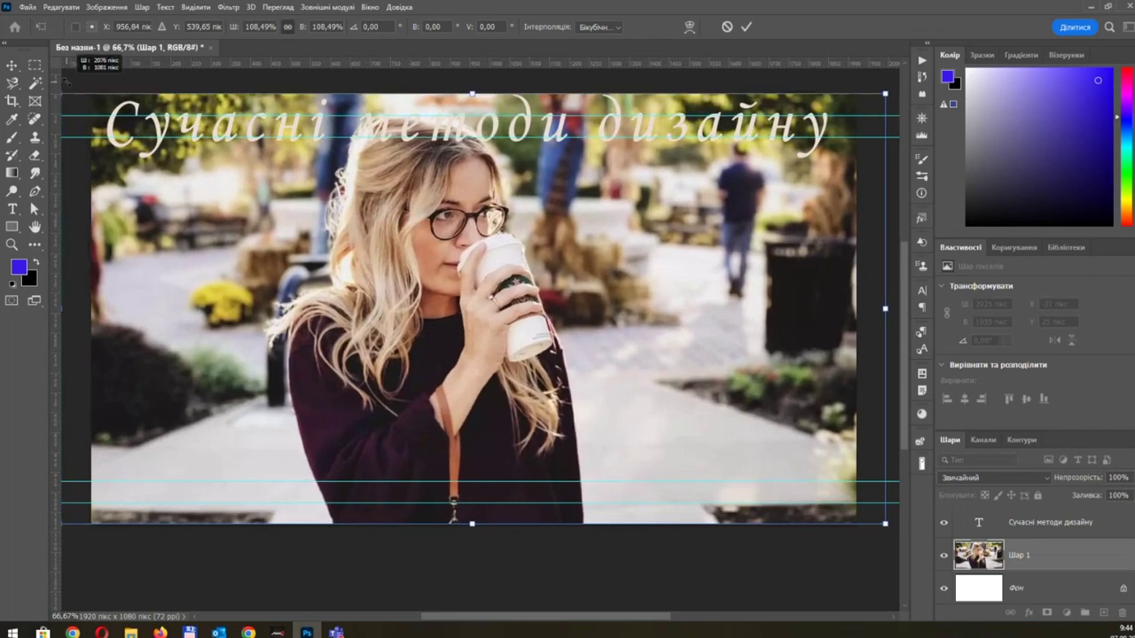
{"action": "key", "text": "Return"}
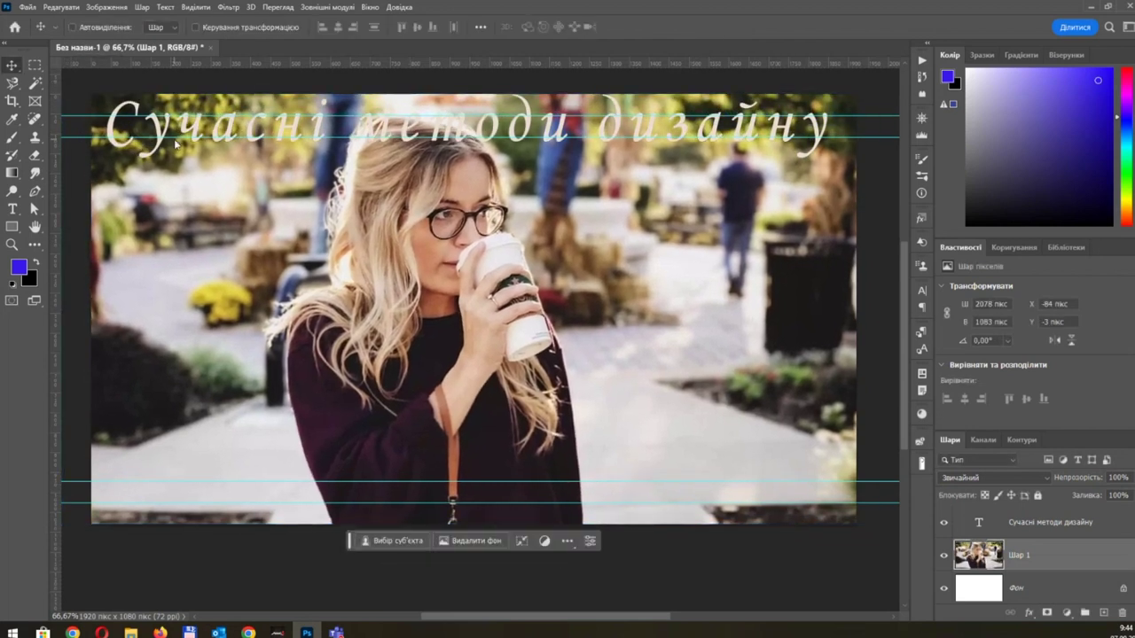
{"action": "scroll", "coordinate": [372, 177], "scroll_direction": "up", "scroll_amount": 1}
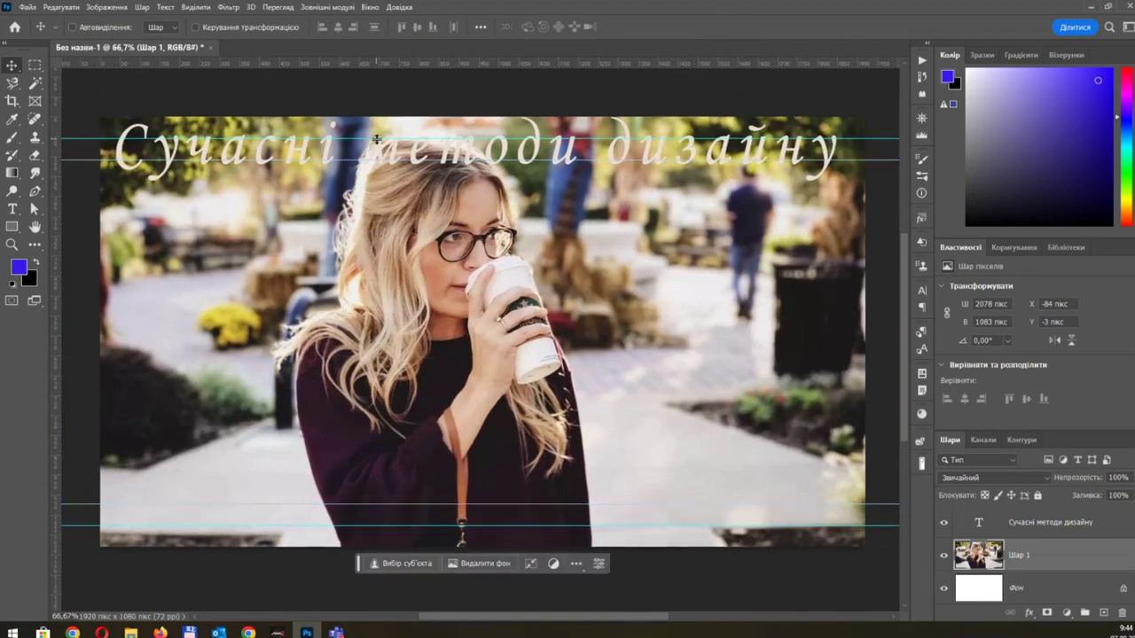
{"action": "mouse_move", "coordinate": [379, 63]}
{"action": "left_mouse_down"}
{"action": "mouse_move", "coordinate": [399, 82]}
{"action": "mouse_move", "coordinate": [390, 59]}
{"action": "mouse_move", "coordinate": [416, 62]}
{"action": "mouse_move", "coordinate": [387, 62]}
{"action": "left_mouse_up"}
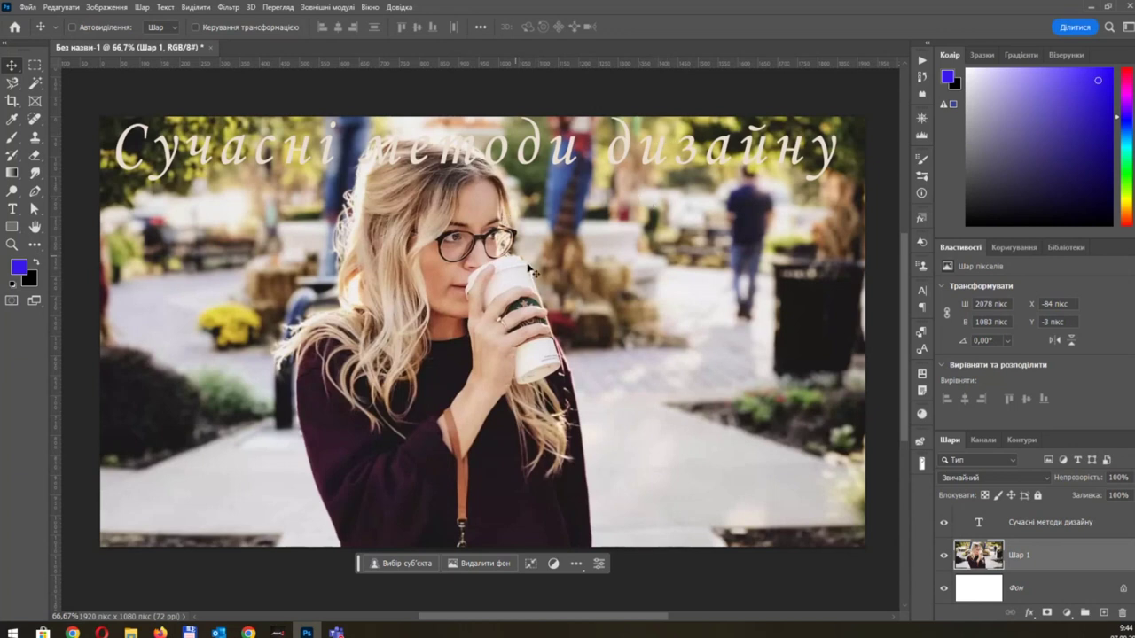
Step: Zoom out from 12800% to about 75% to see the whole banner
{"action": "scroll", "coordinate": [531, 269], "scroll_direction": "up", "scroll_amount": 5}
{"action": "scroll", "coordinate": [461, 302], "scroll_direction": "up", "scroll_amount": 3}
{"action": "scroll", "coordinate": [441, 310], "scroll_direction": "up", "scroll_amount": 2}
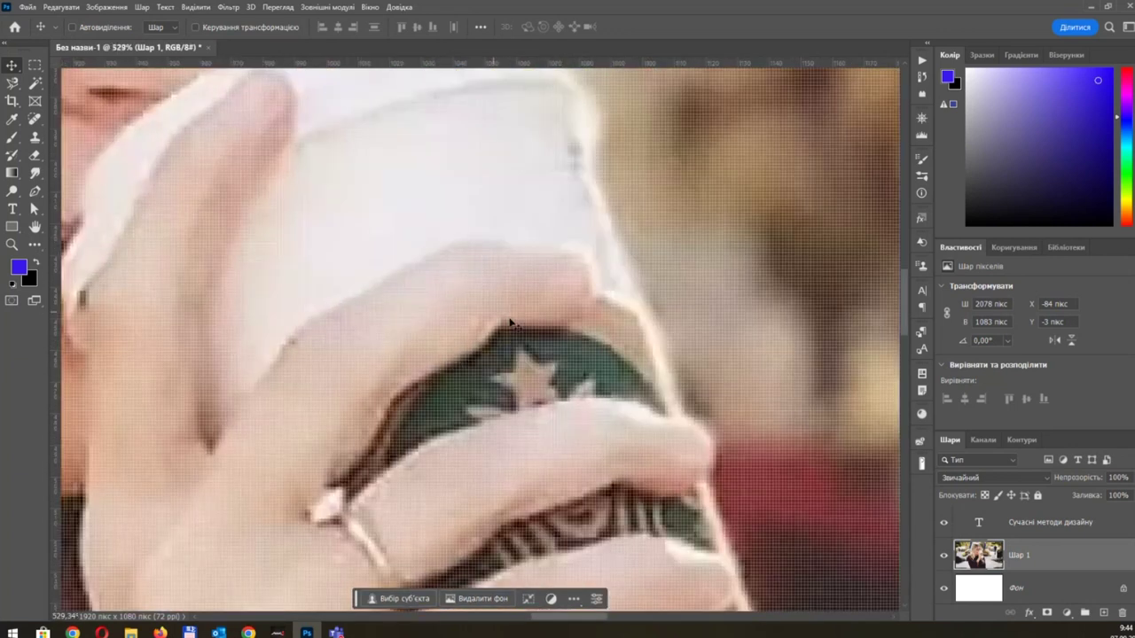
{"action": "scroll", "coordinate": [509, 324], "scroll_direction": "up", "scroll_amount": 8}
{"action": "scroll", "coordinate": [502, 325], "scroll_direction": "up", "scroll_amount": 5}
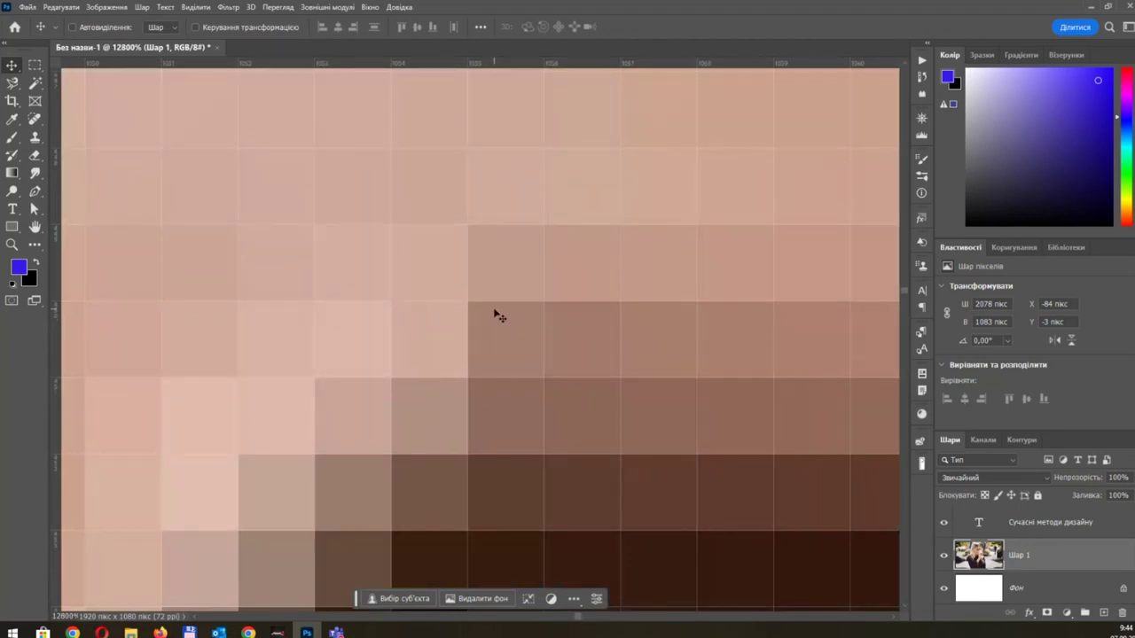
{"action": "scroll", "coordinate": [520, 286], "scroll_direction": "down", "scroll_amount": 2}
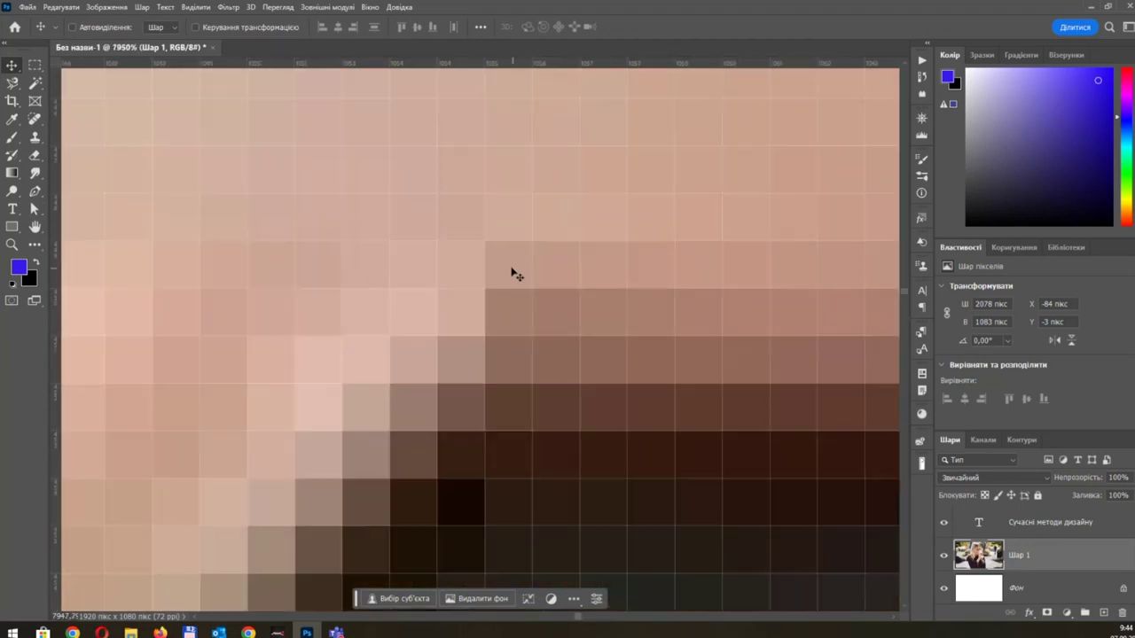
{"action": "scroll", "coordinate": [513, 275], "scroll_direction": "down", "scroll_amount": 1}
{"action": "scroll", "coordinate": [513, 274], "scroll_direction": "down", "scroll_amount": 3}
{"action": "scroll", "coordinate": [544, 284], "scroll_direction": "up", "scroll_amount": 2}
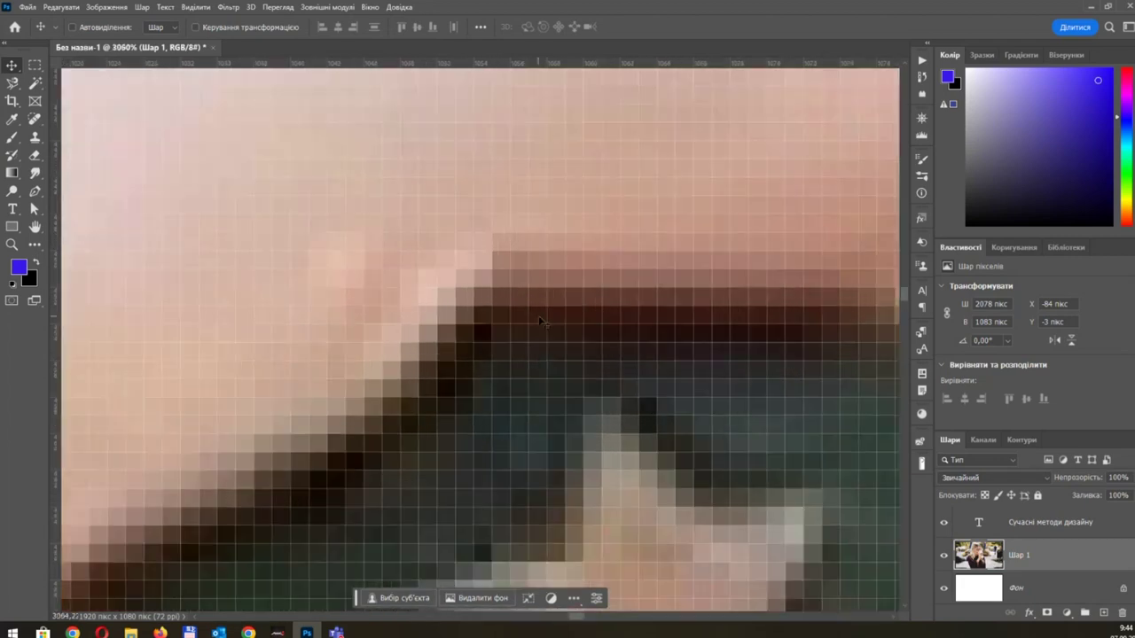
{"action": "scroll", "coordinate": [544, 319], "scroll_direction": "up", "scroll_amount": 2}
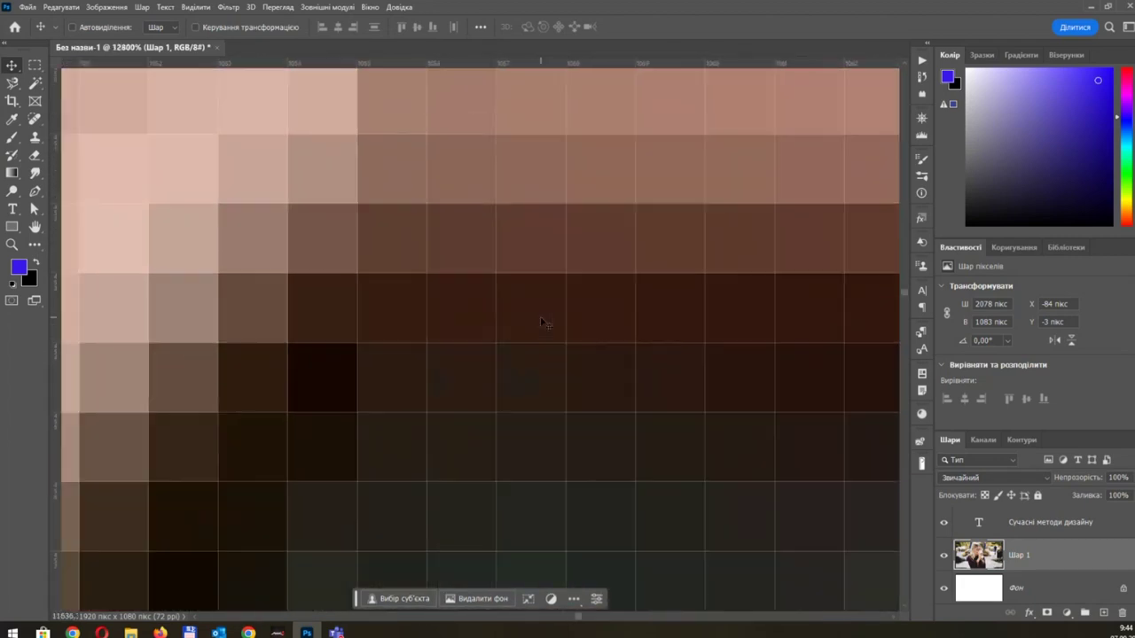
{"action": "scroll", "coordinate": [545, 322], "scroll_direction": "down", "scroll_amount": 2}
{"action": "scroll", "coordinate": [544, 322], "scroll_direction": "down", "scroll_amount": 1}
{"action": "scroll", "coordinate": [544, 322], "scroll_direction": "down", "scroll_amount": 1}
{"action": "scroll", "coordinate": [544, 322], "scroll_direction": "down", "scroll_amount": 1}
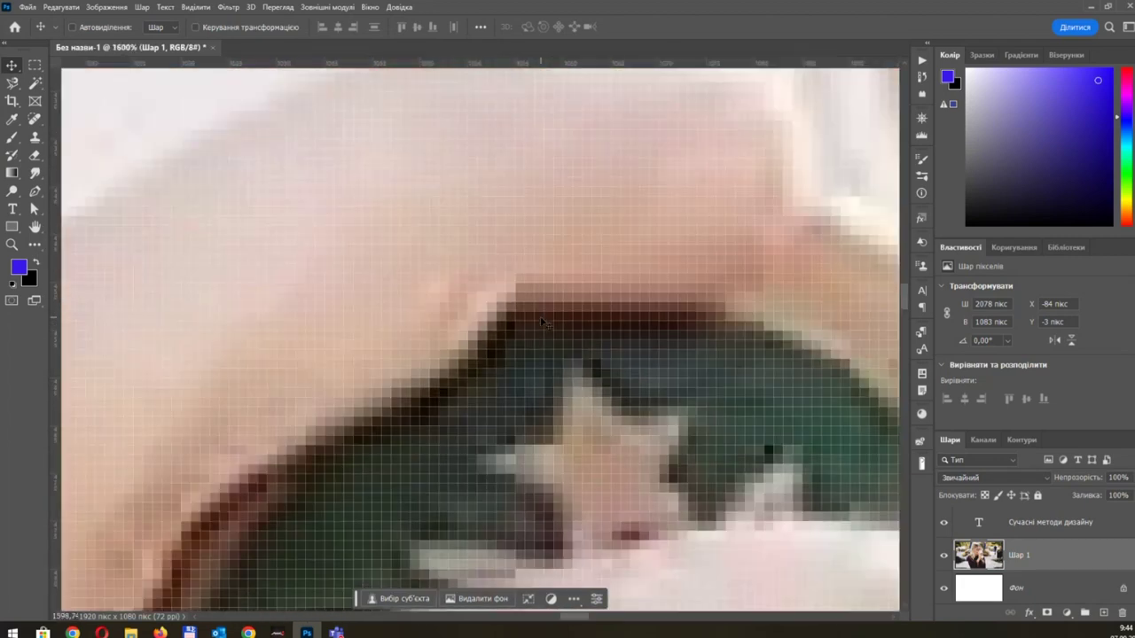
{"action": "scroll", "coordinate": [544, 322], "scroll_direction": "down", "scroll_amount": 2}
{"action": "scroll", "coordinate": [544, 322], "scroll_direction": "down", "scroll_amount": 1}
{"action": "scroll", "coordinate": [544, 322], "scroll_direction": "down", "scroll_amount": 3}
{"action": "scroll", "coordinate": [544, 322], "scroll_direction": "down", "scroll_amount": 2}
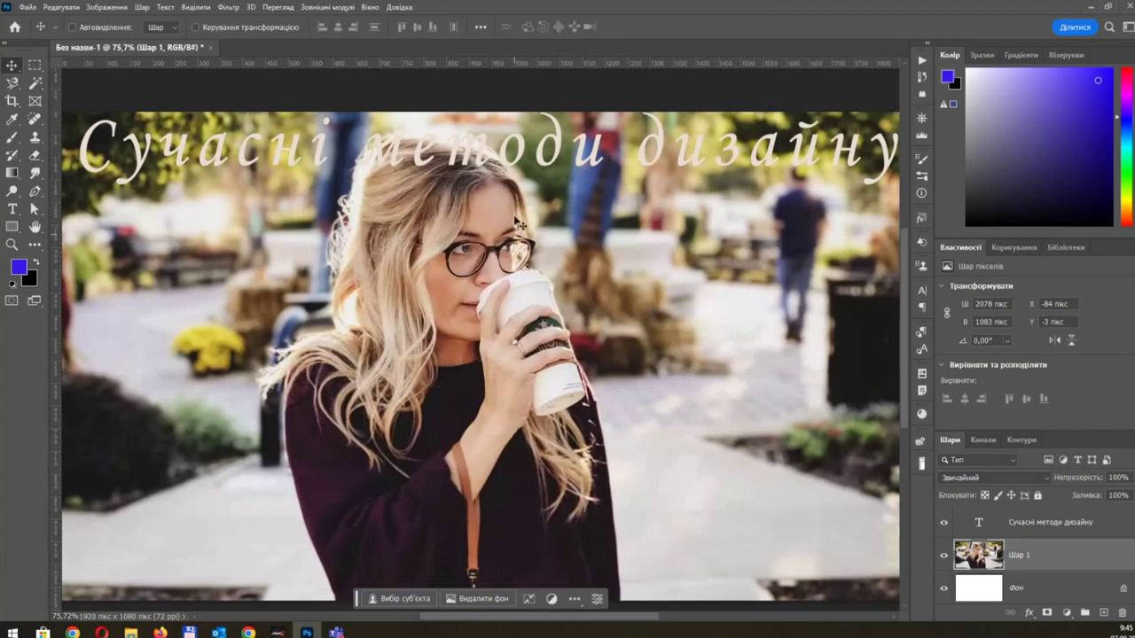
{"action": "scroll", "coordinate": [532, 188], "scroll_direction": "down", "scroll_amount": 1}
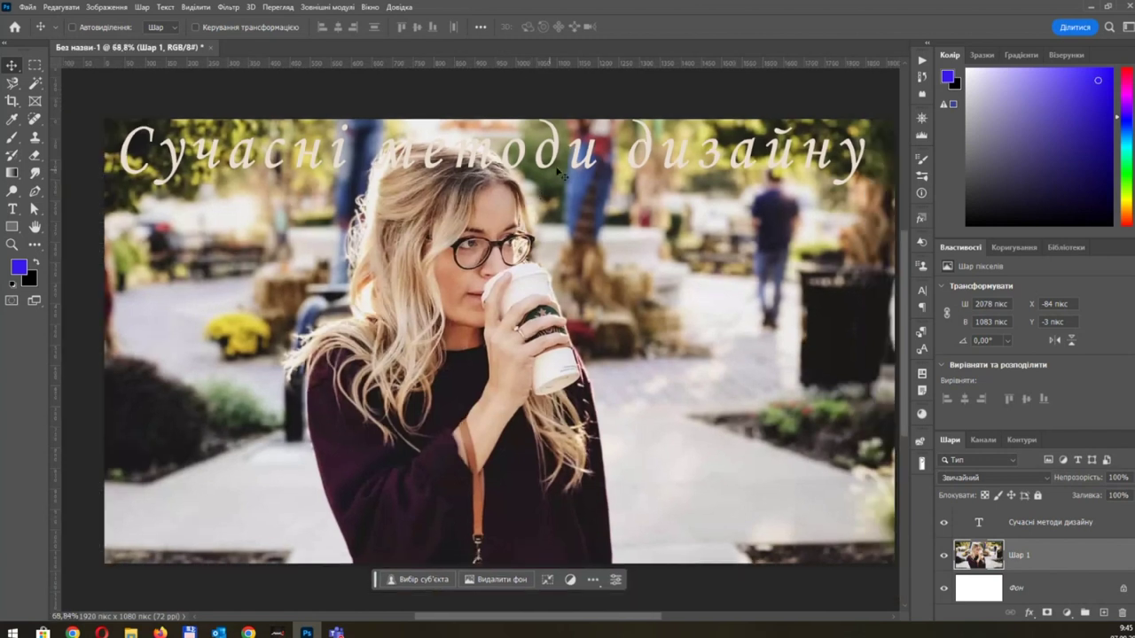
{"action": "scroll", "coordinate": [593, 161], "scroll_direction": "right", "scroll_amount": 2}
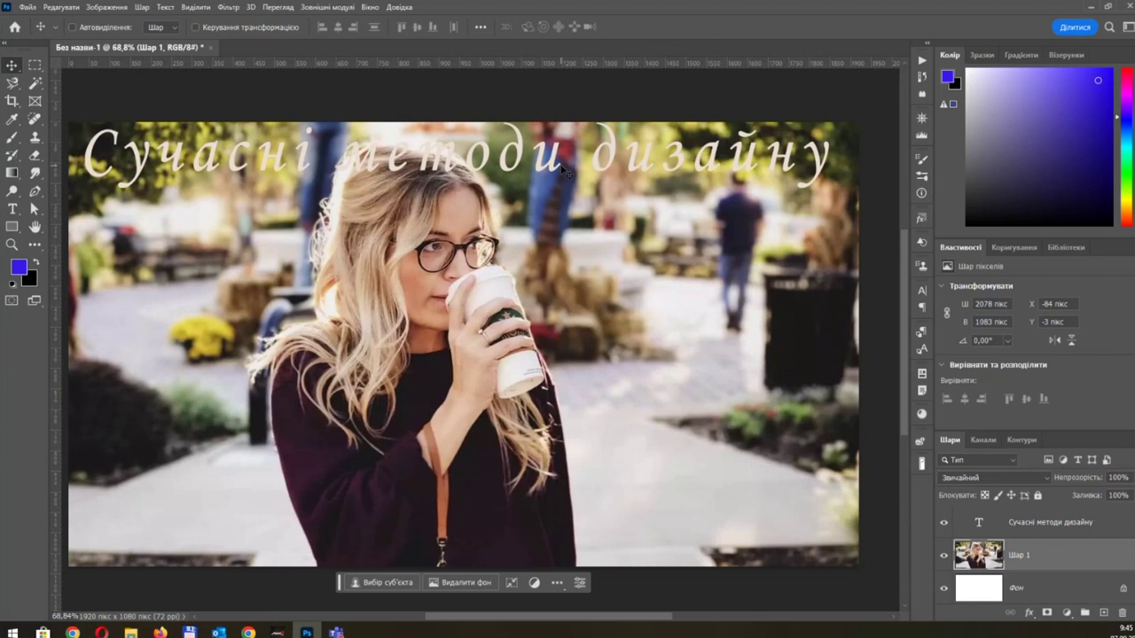
{"action": "scroll", "coordinate": [493, 217], "scroll_direction": "left", "scroll_amount": 1}
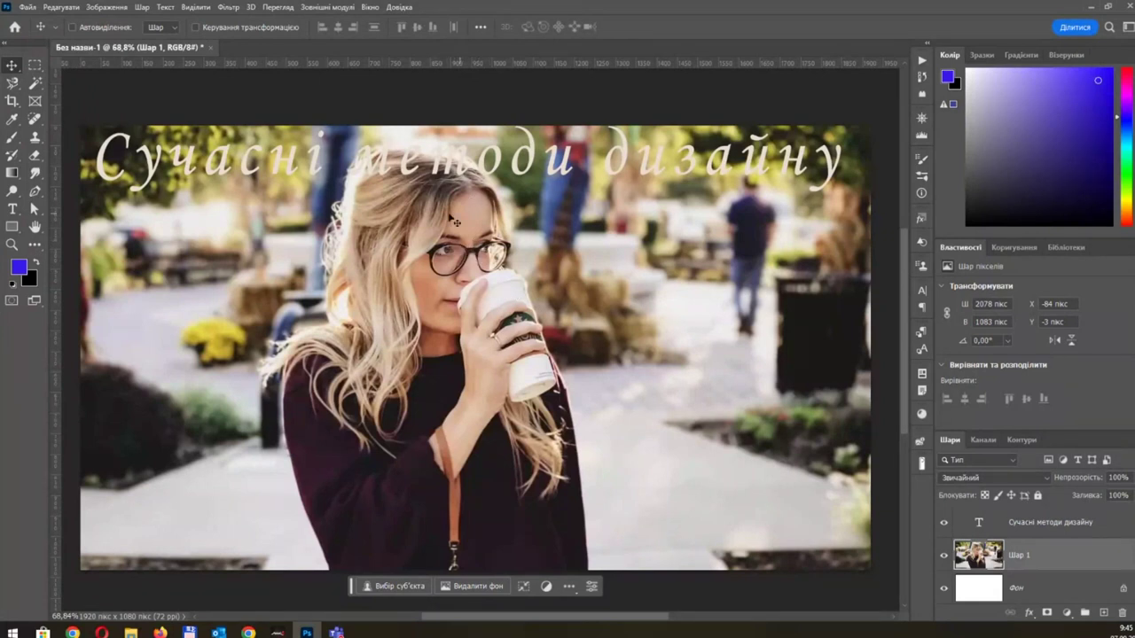
Step: Zoom to about 408% on the woman's glasses and pick the Rectangular Marquee tool
{"action": "scroll", "coordinate": [475, 236], "scroll_direction": "up", "scroll_amount": 1}
{"action": "scroll", "coordinate": [475, 236], "scroll_direction": "up", "scroll_amount": 3}
{"action": "scroll", "coordinate": [475, 236], "scroll_direction": "up", "scroll_amount": 3}
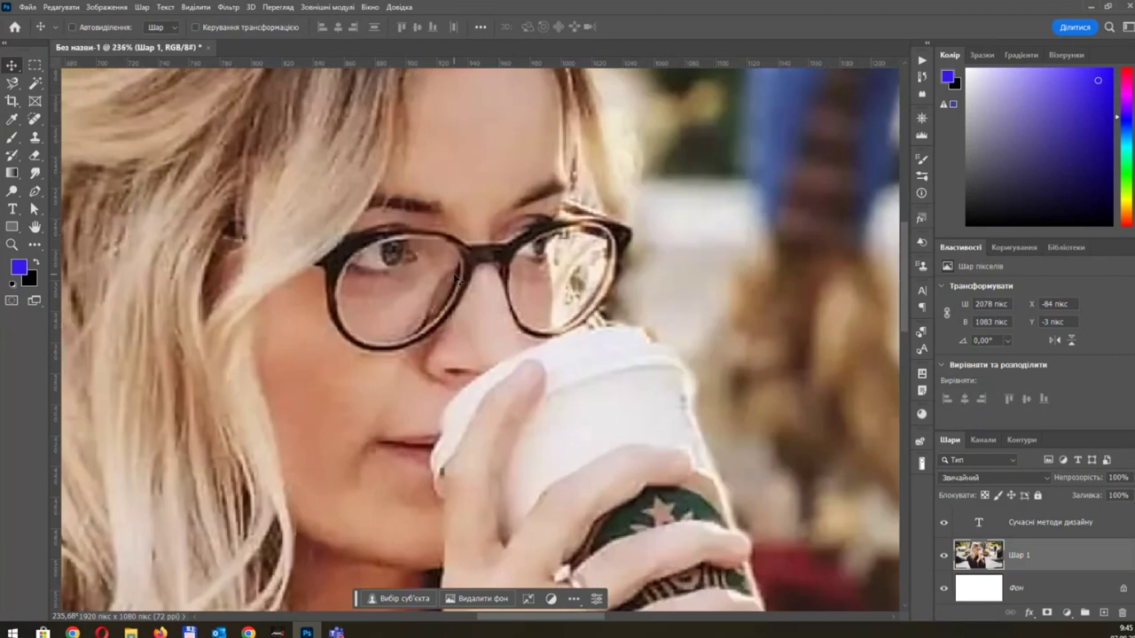
{"action": "scroll", "coordinate": [475, 236], "scroll_direction": "up", "scroll_amount": 3}
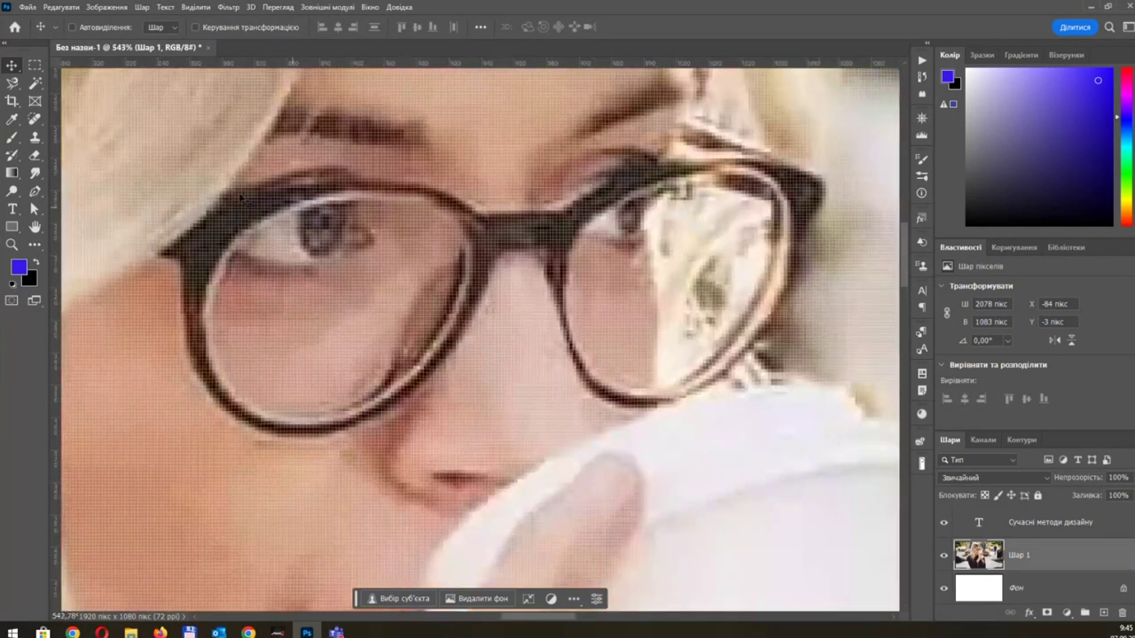
{"action": "scroll", "coordinate": [359, 219], "scroll_direction": "down", "scroll_amount": 1}
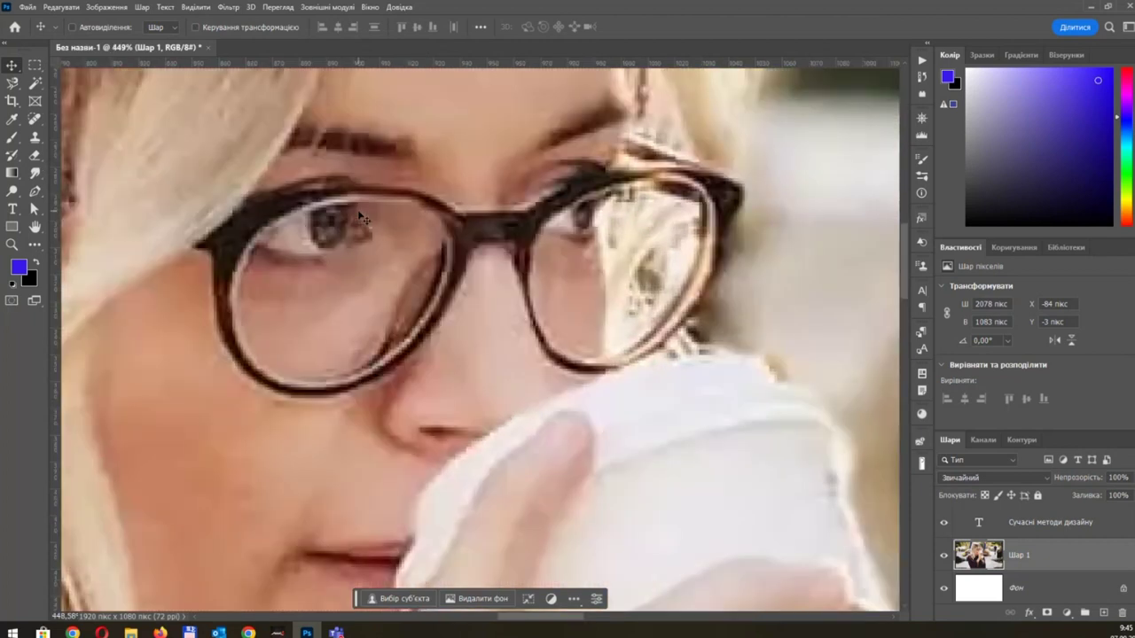
{"action": "scroll", "coordinate": [359, 219], "scroll_direction": "down", "scroll_amount": 1}
{"action": "left_click", "coordinate": [36, 68]}
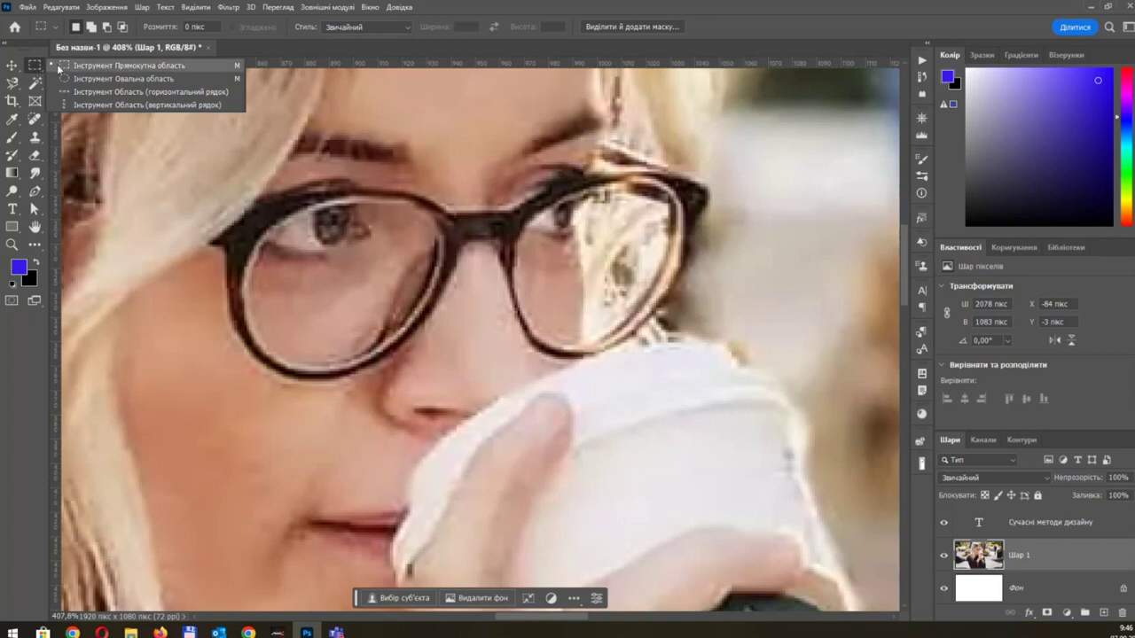
Step: Select a rectangle over the glasses, then replace it with a large ellipse around the face
{"action": "left_click", "coordinate": [78, 66]}
{"action": "left_click_drag", "start_coordinate": [312, 167], "coordinate": [663, 409]}
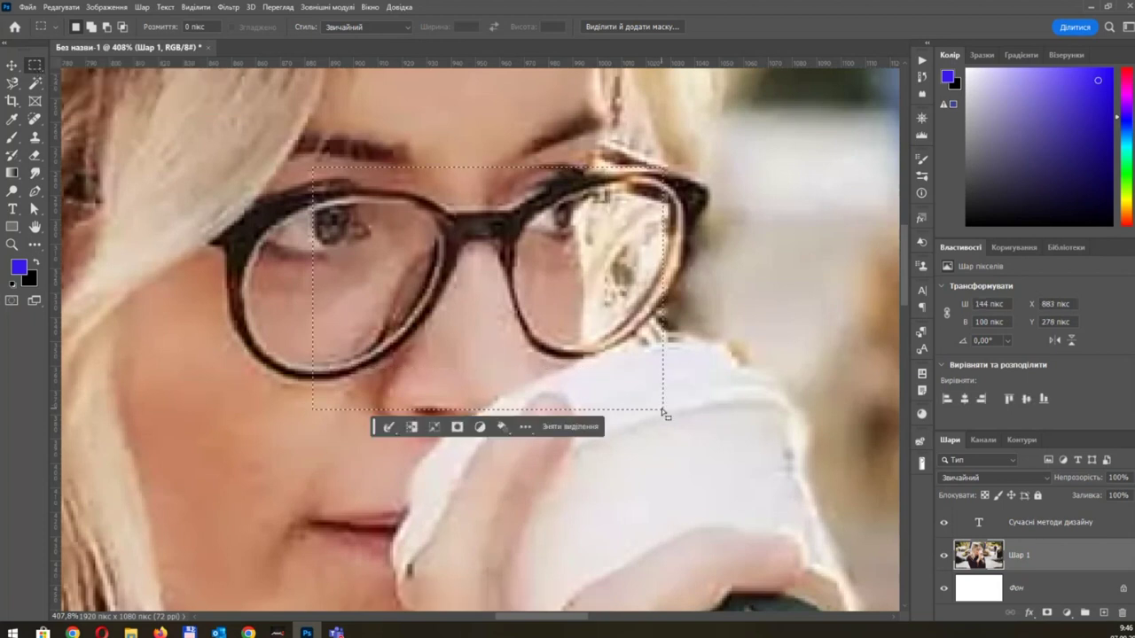
{"action": "right_click", "coordinate": [36, 64]}
{"action": "left_click", "coordinate": [90, 80]}
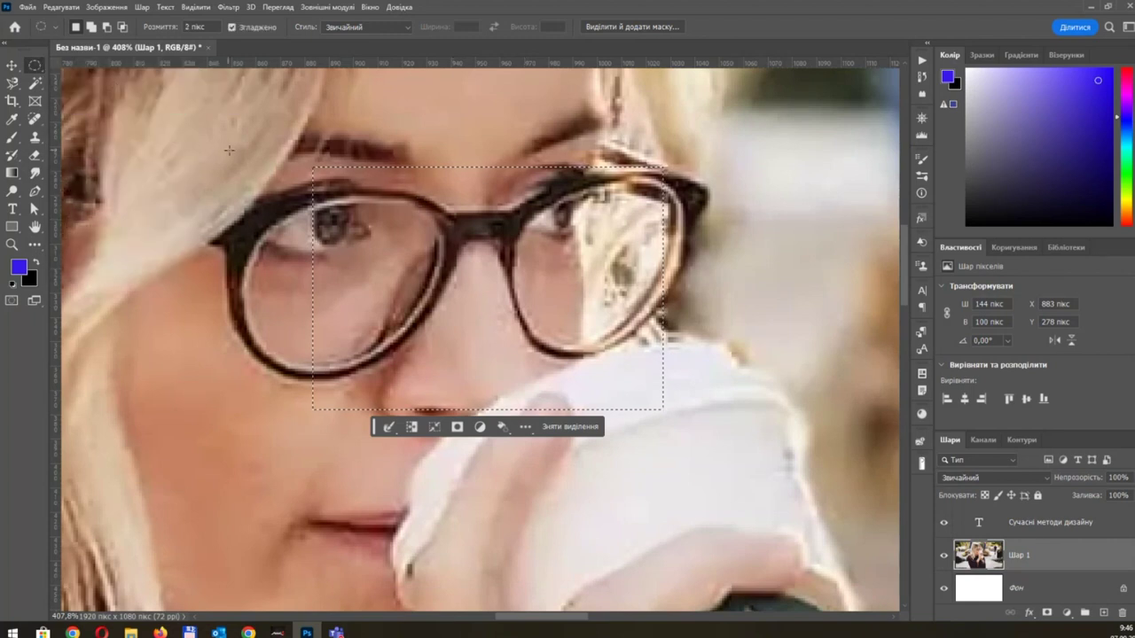
{"action": "left_click_drag", "start_coordinate": [229, 150], "coordinate": [629, 513]}
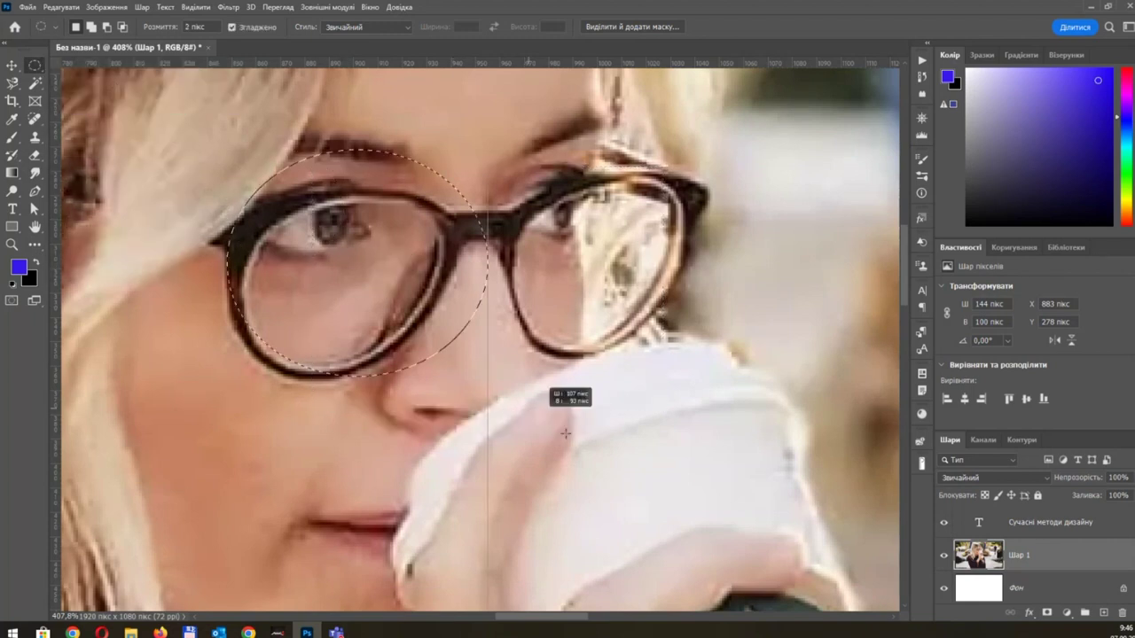
{"action": "left_click", "coordinate": [11, 82]}
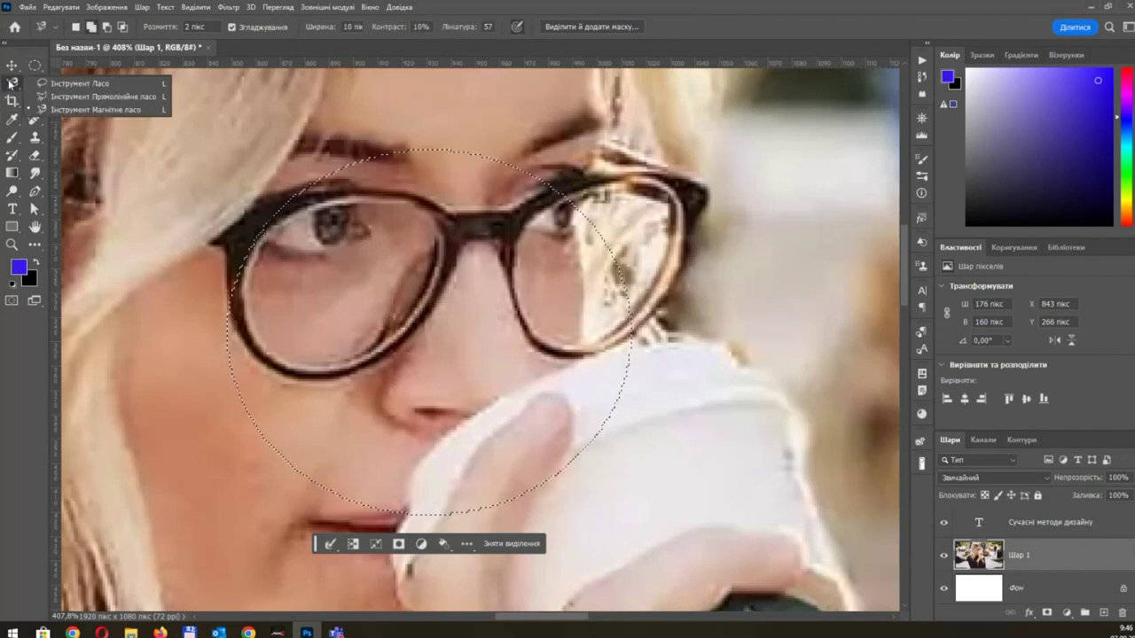
Step: Draw a freehand Lasso selection around the glasses, then deselect it with Ctrl+D
{"action": "left_click", "coordinate": [76, 84]}
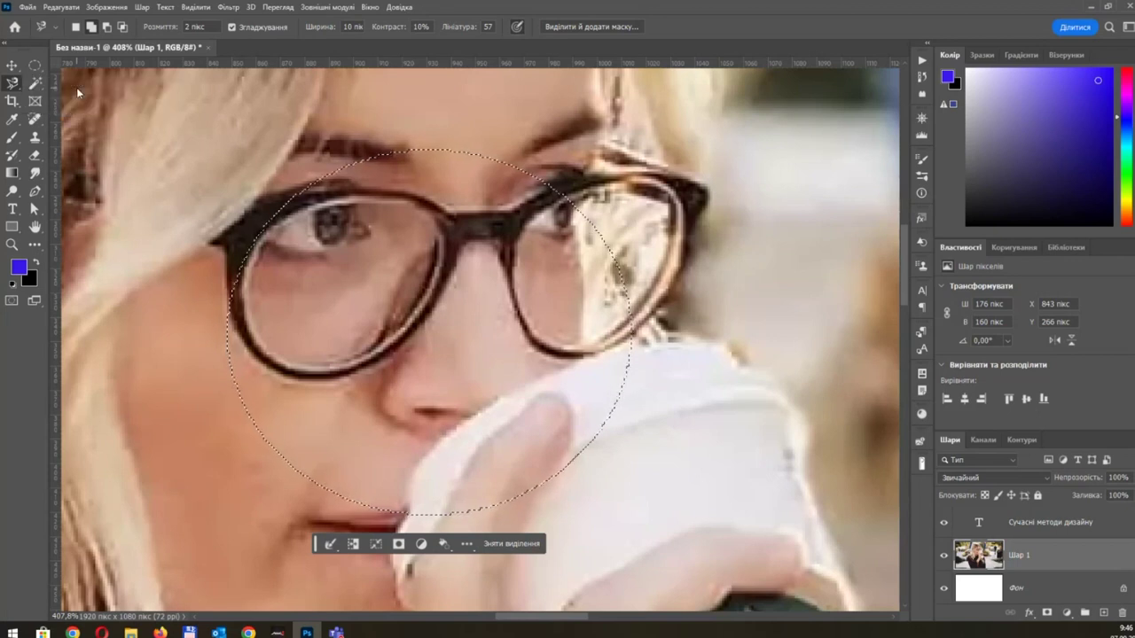
{"action": "mouse_move", "coordinate": [288, 155]}
{"action": "left_mouse_down"}
{"action": "mouse_move", "coordinate": [255, 146]}
{"action": "mouse_move", "coordinate": [168, 298]}
{"action": "mouse_move", "coordinate": [511, 204]}
{"action": "mouse_move", "coordinate": [376, 263]}
{"action": "left_mouse_up"}
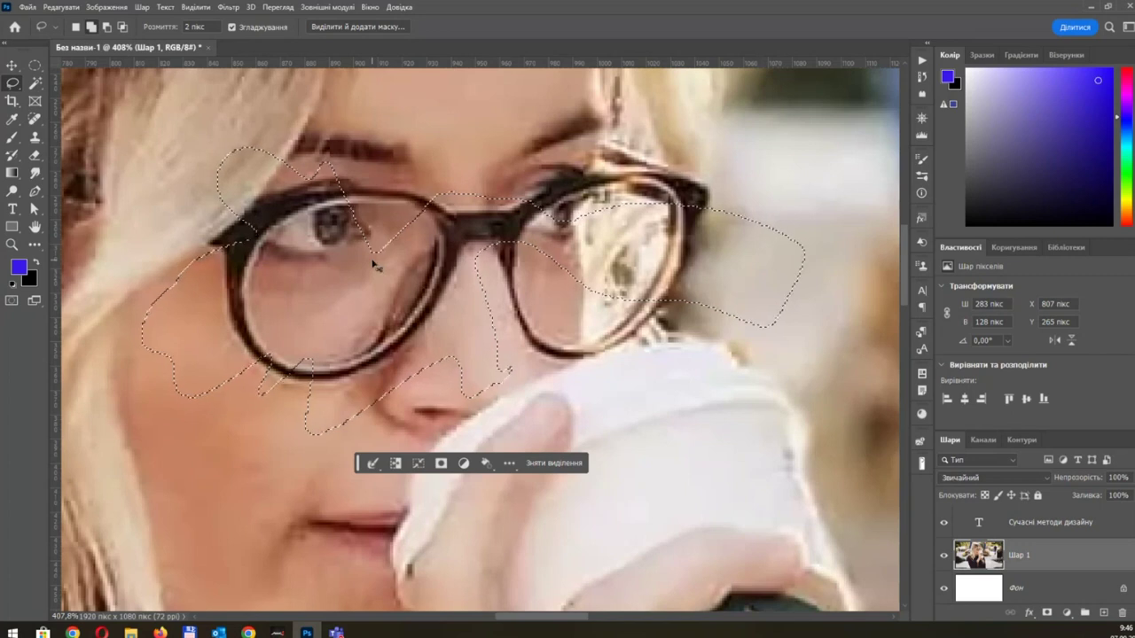
{"action": "key", "text": "ctrl+d"}
Step: Pick the Magic Wand tool and look over its tool-group variants
{"action": "left_click", "coordinate": [34, 84]}
{"action": "right_click", "coordinate": [34, 85]}
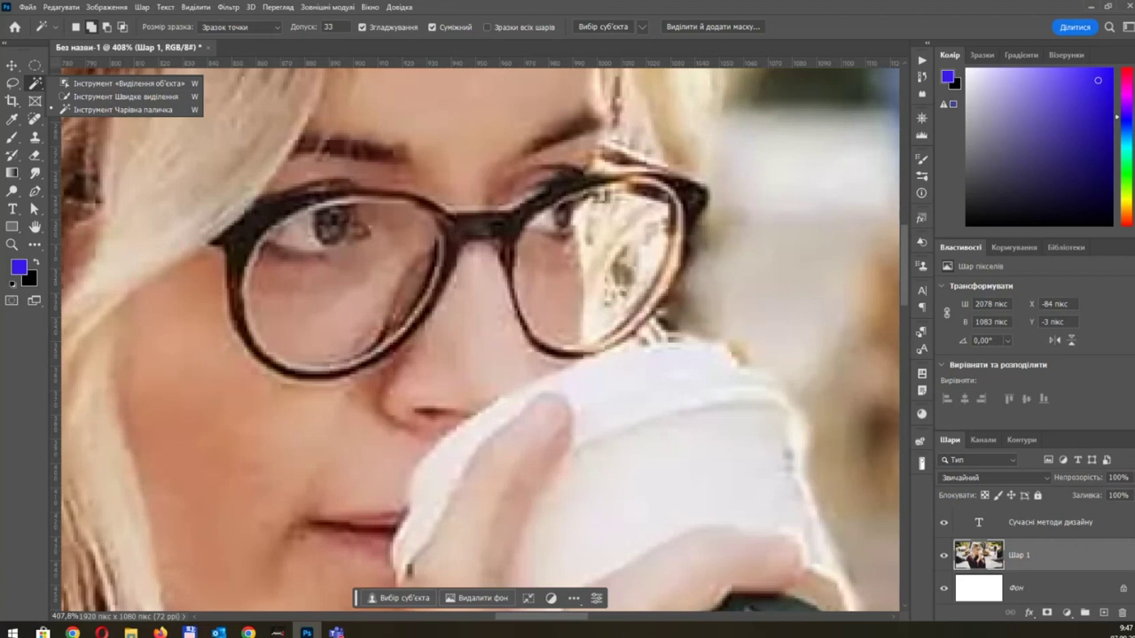
{"action": "key", "text": "Escape"}
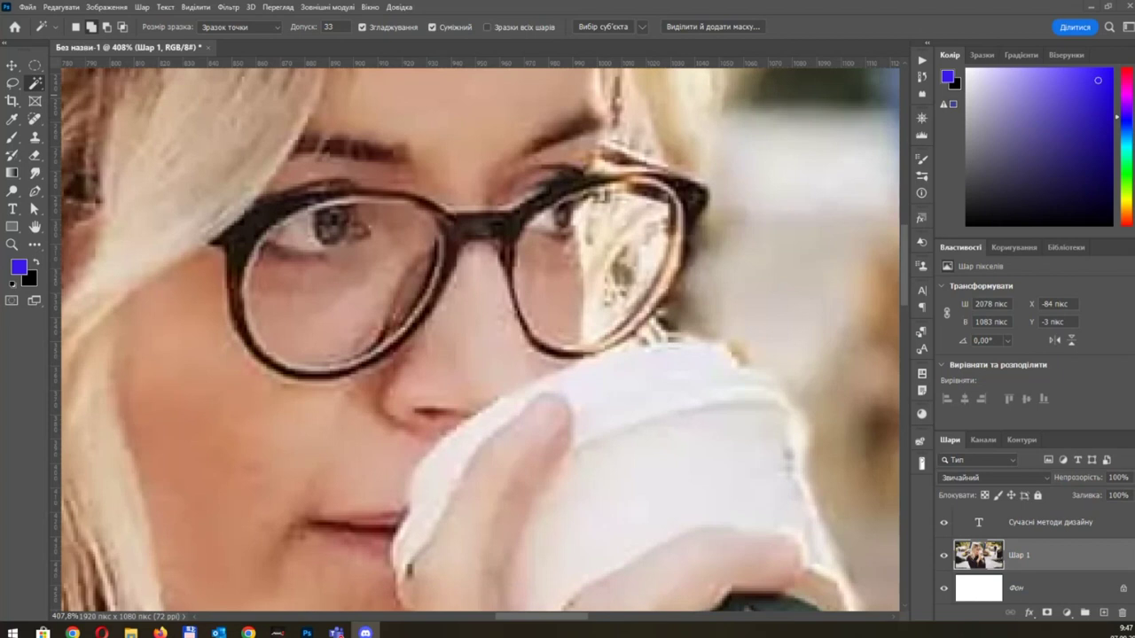
Step: Maximize Discord's #main channel and view the Adobe MAX image enlarged, then close it
{"action": "left_click", "coordinate": [365, 632]}
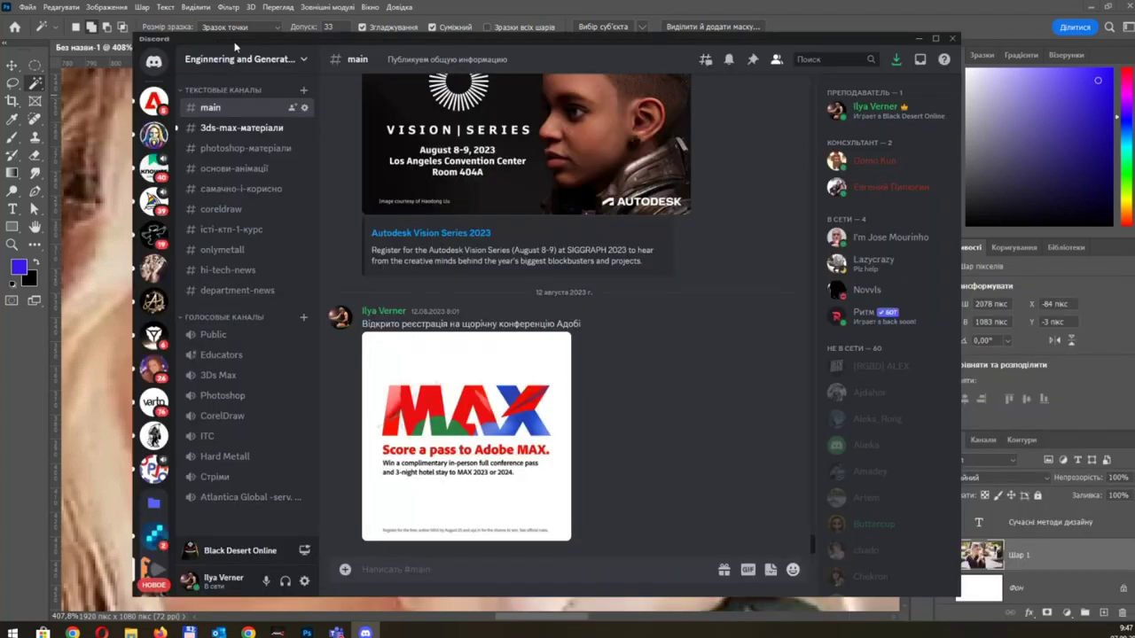
{"action": "double_click", "coordinate": [235, 46]}
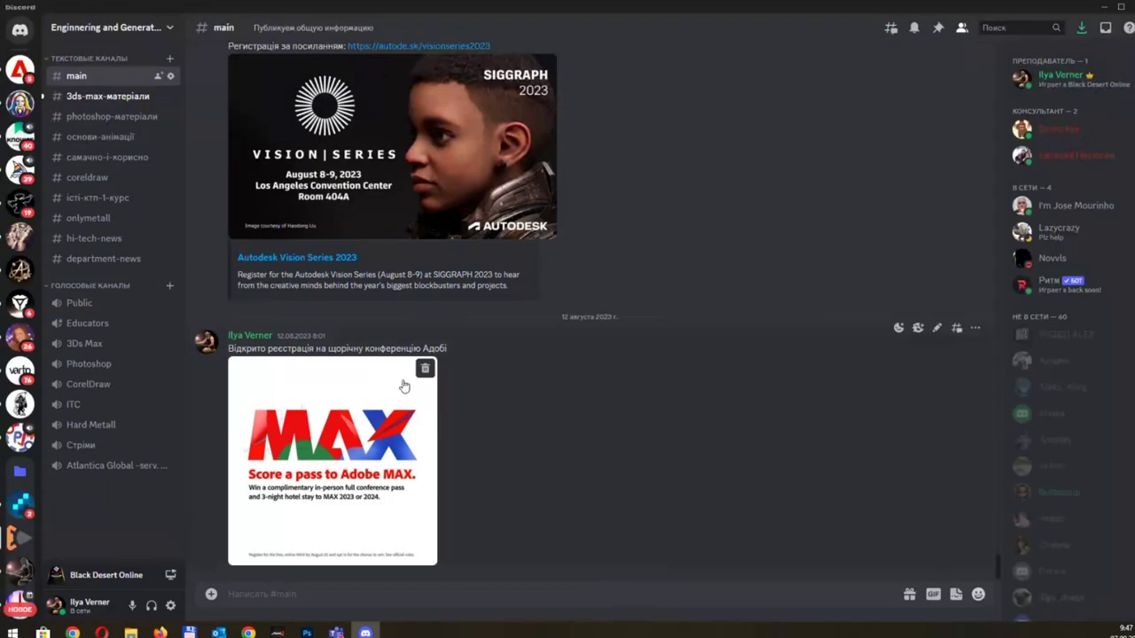
{"action": "left_click", "coordinate": [354, 395]}
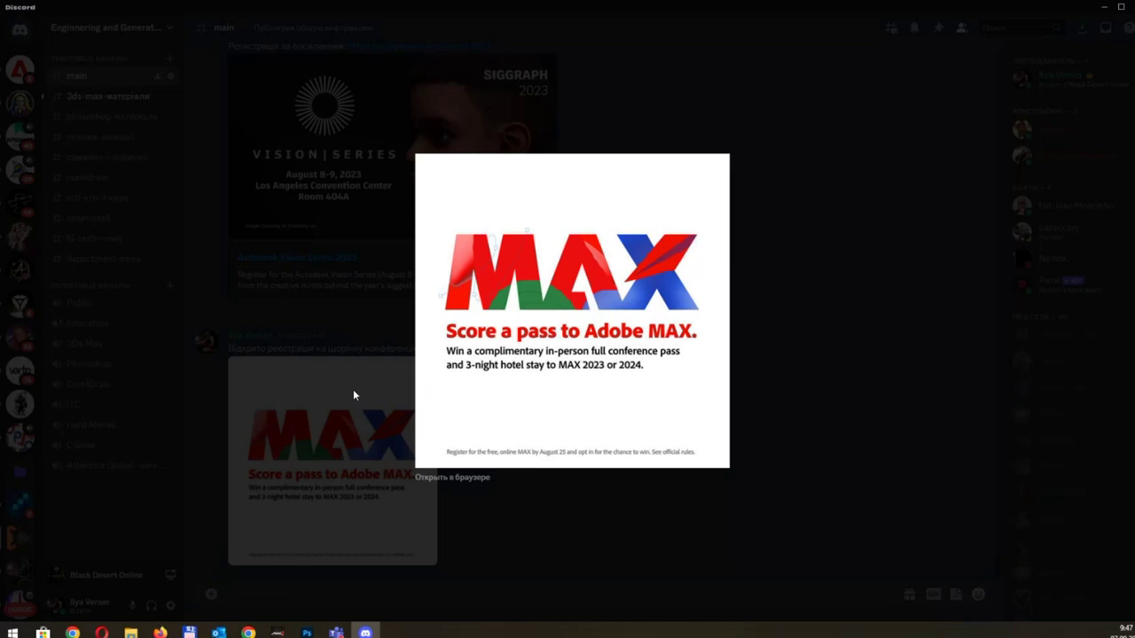
{"action": "left_click", "coordinate": [353, 391]}
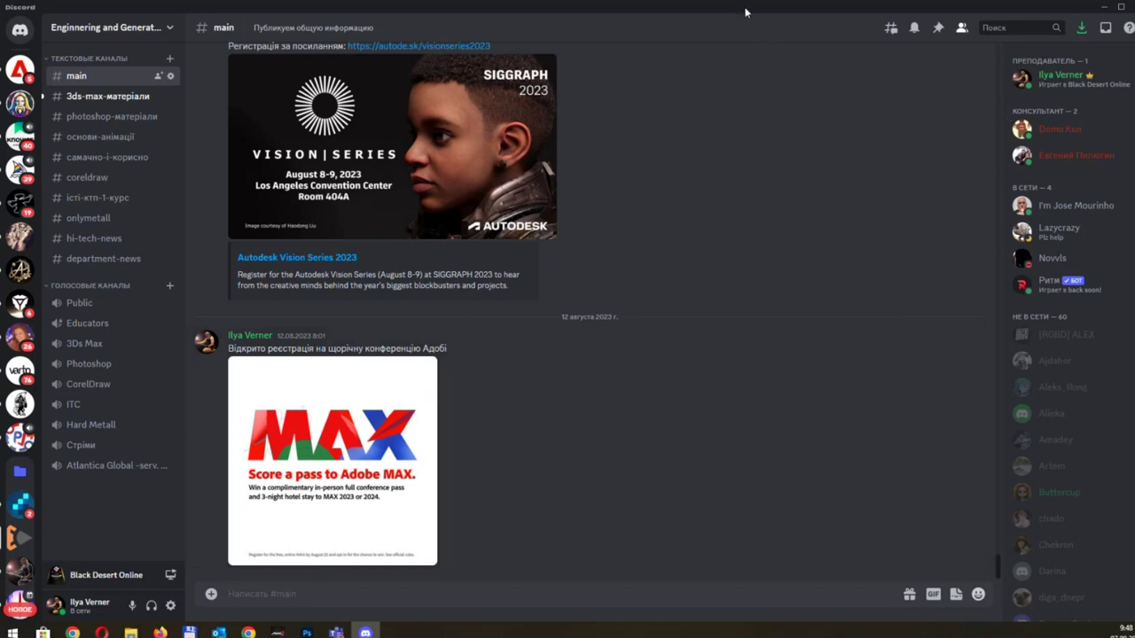
Step: Minimize Discord and reselect the Magic Wand tool in Photoshop
{"action": "left_click", "coordinate": [1102, 7]}
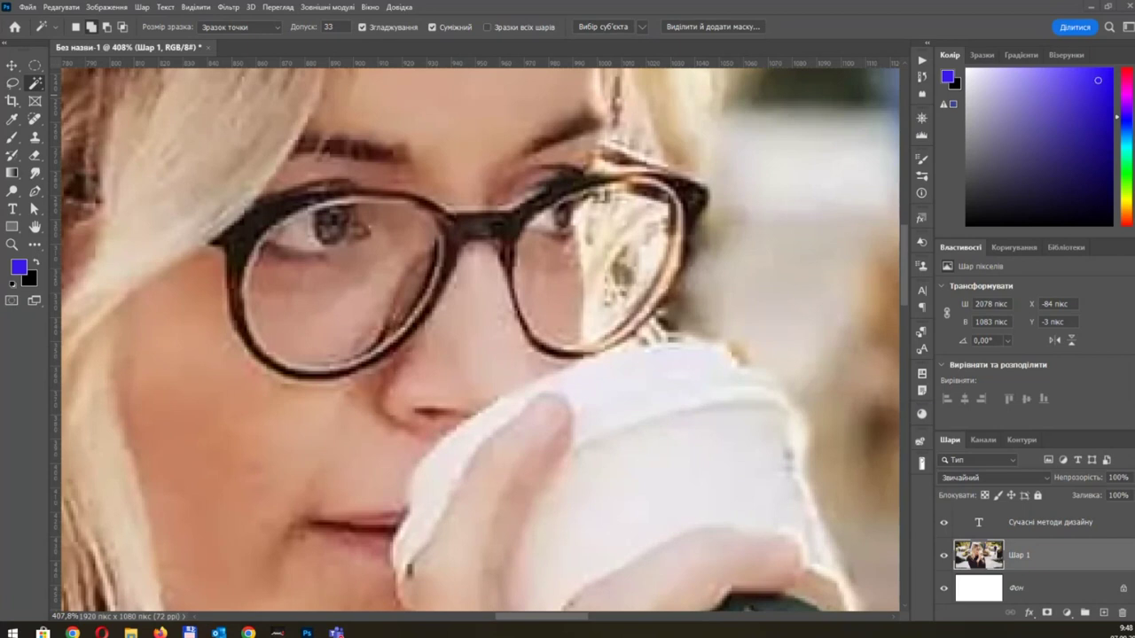
{"action": "left_click", "coordinate": [35, 85]}
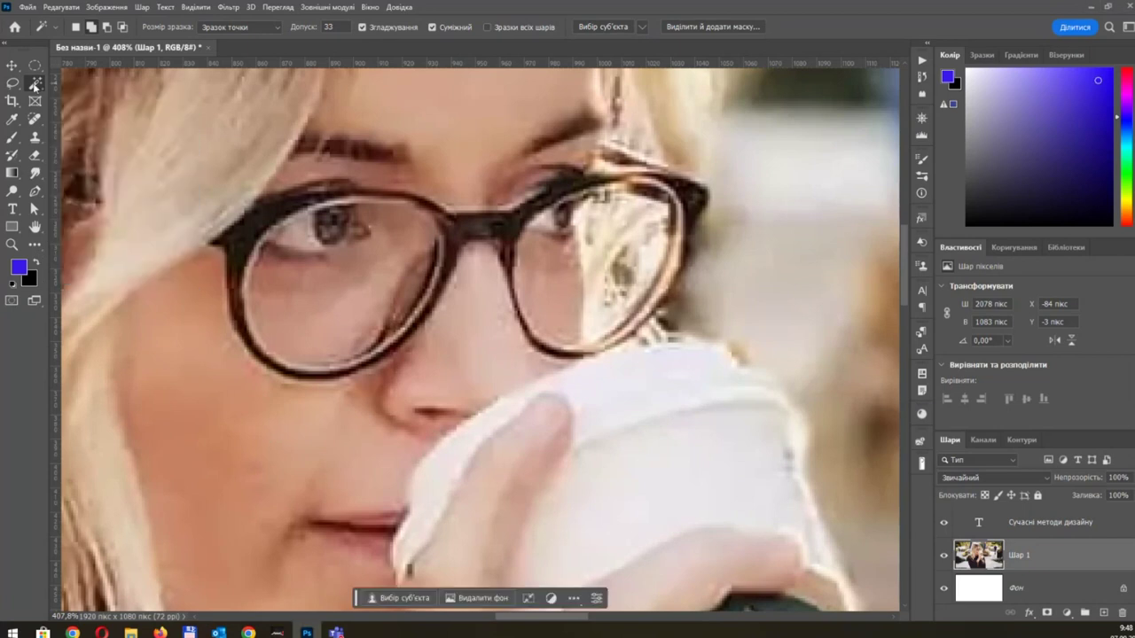
Step: Check the Magic Wand tool-group variants, then switch to the 'girl on street' Google Images results
{"action": "right_click", "coordinate": [36, 85]}
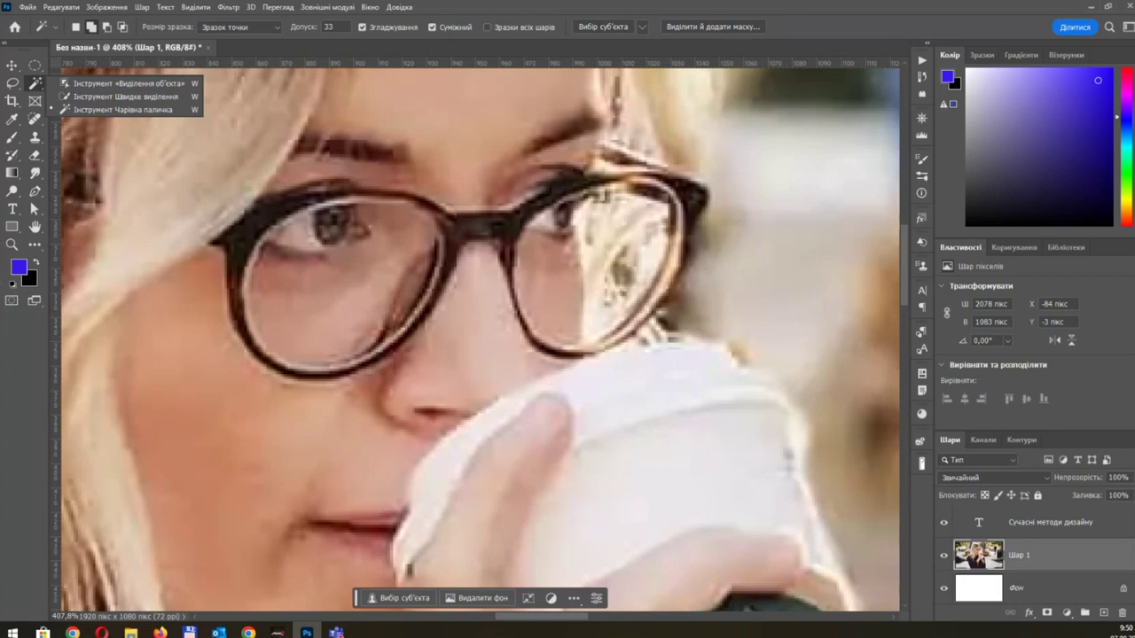
{"action": "left_click", "coordinate": [122, 109]}
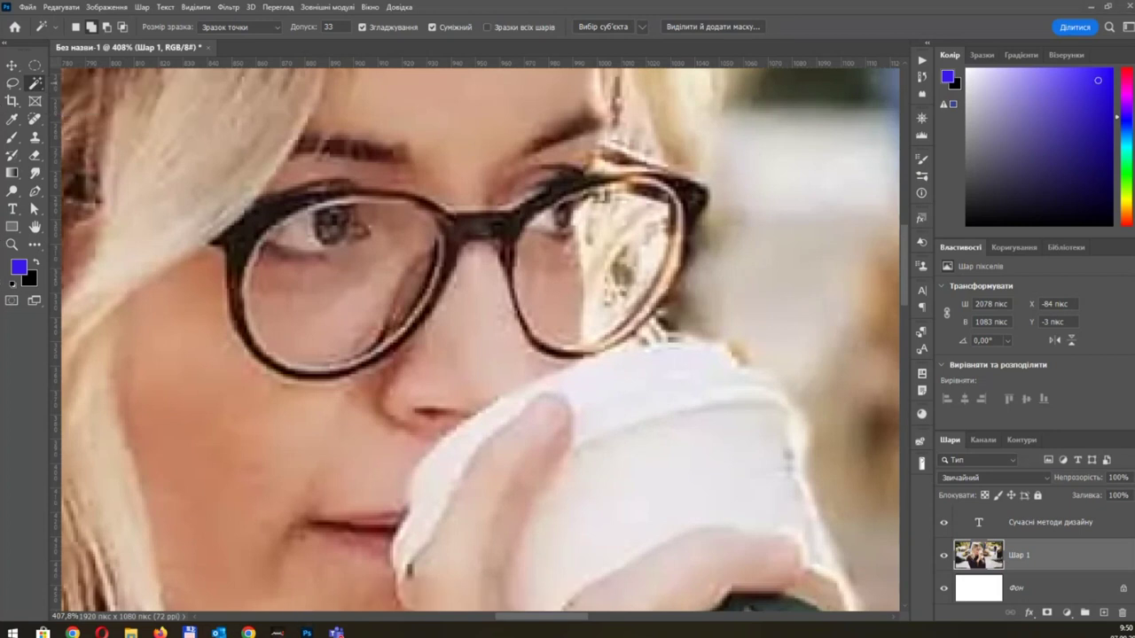
{"action": "key", "text": "alt+Tab"}
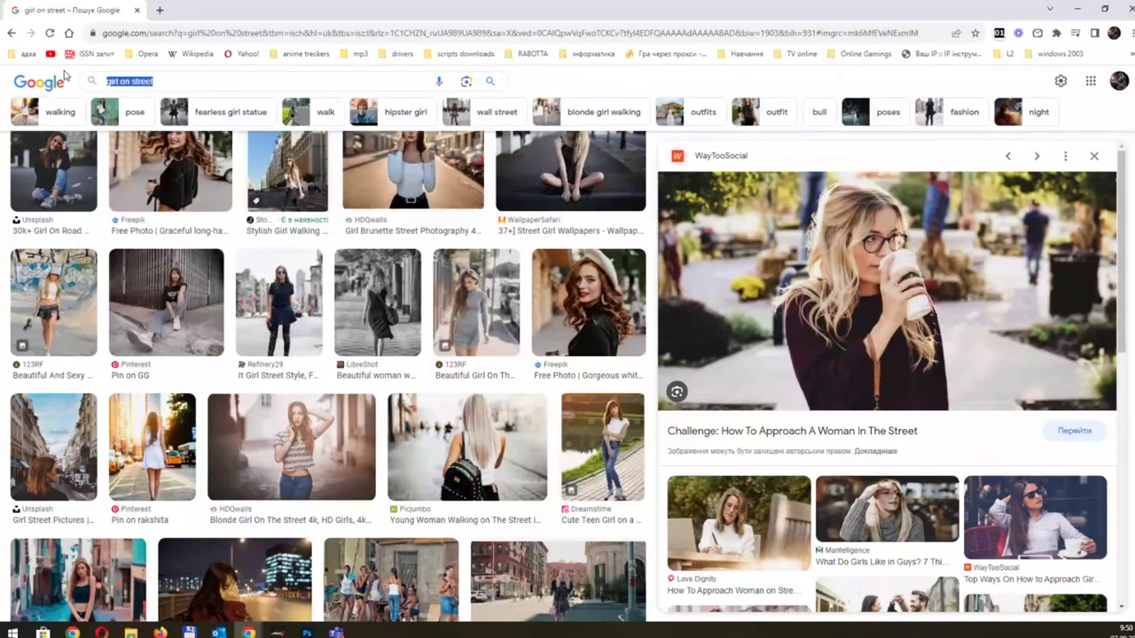
Step: Search Google Images for 'графічний планшет' and preview the first tablet result
{"action": "type", "text": "графі"}
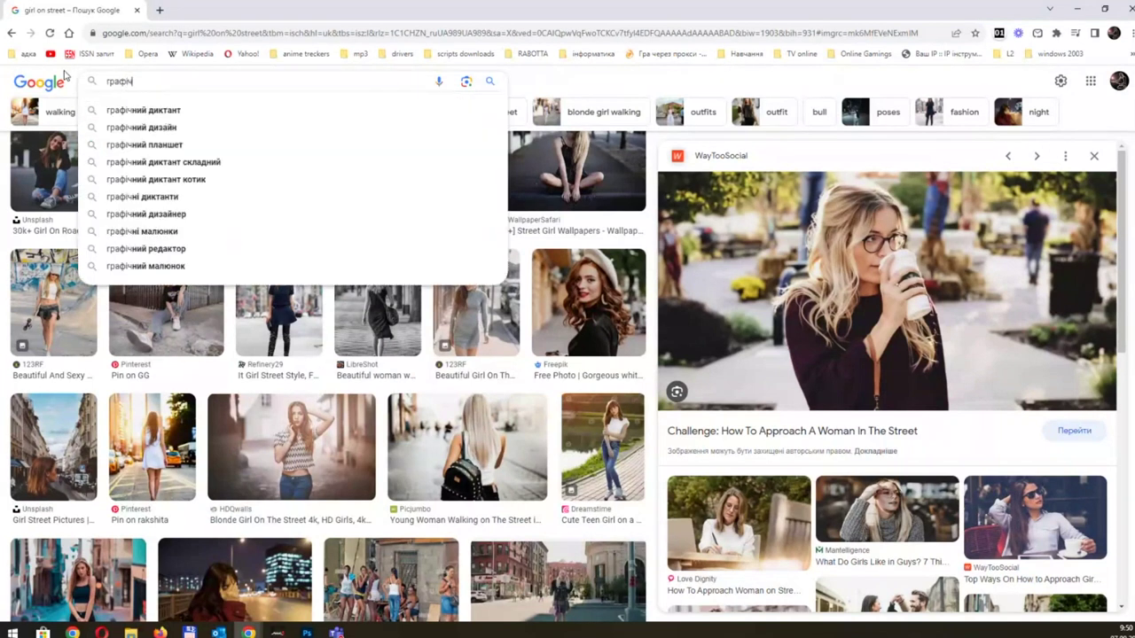
{"action": "type", "text": "чний планшет"}
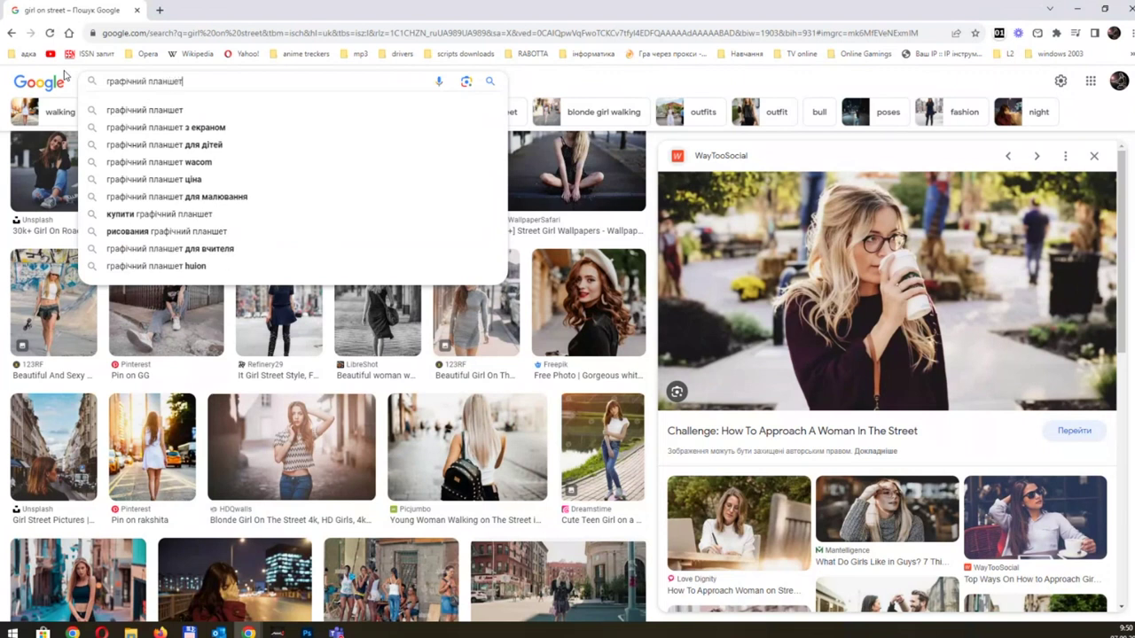
{"action": "key", "text": "Return"}
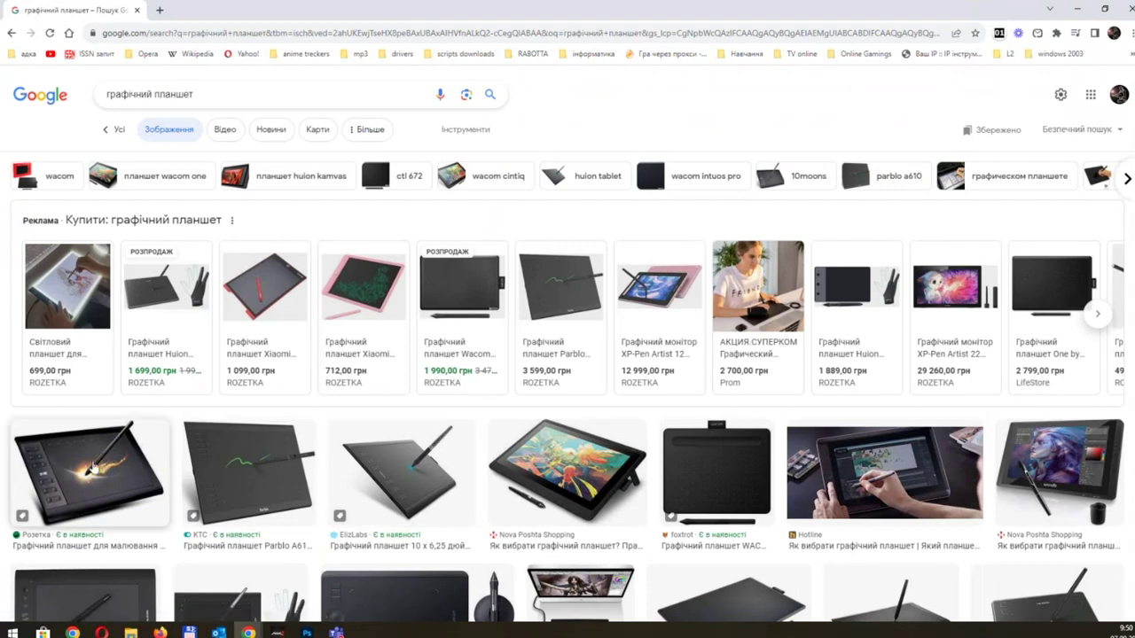
{"action": "left_click", "coordinate": [91, 470]}
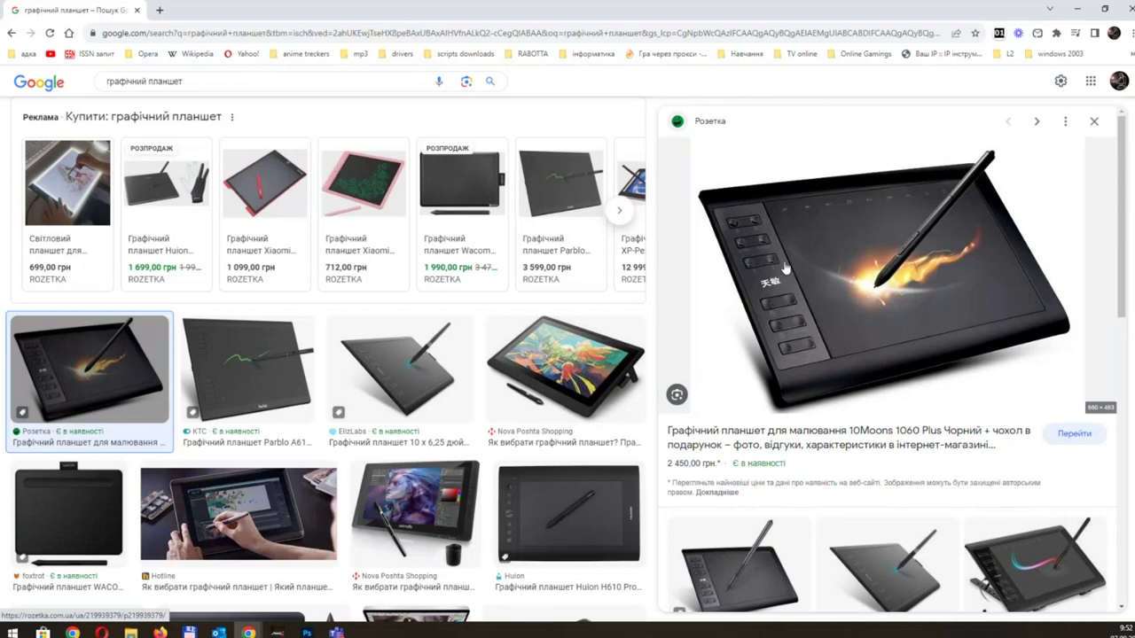
Step: Browse the 10Moons 1060 Plus preview and its related tablet images
{"action": "scroll", "coordinate": [781, 264], "scroll_direction": "down", "scroll_amount": 1}
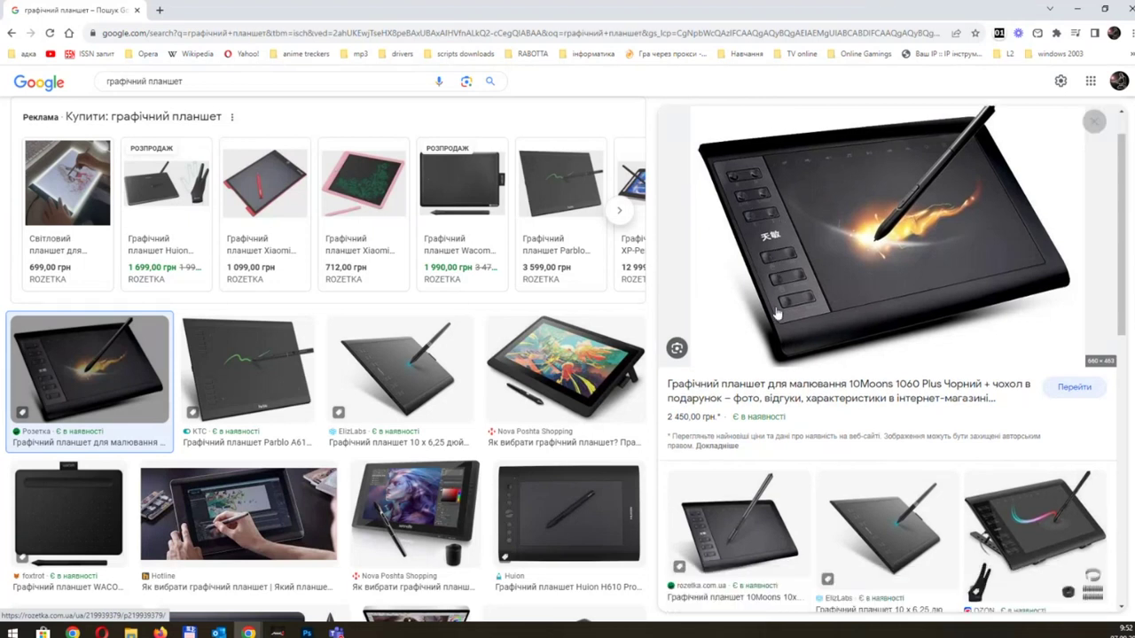
{"action": "scroll", "coordinate": [781, 275], "scroll_direction": "down", "scroll_amount": 3}
{"action": "scroll", "coordinate": [775, 313], "scroll_direction": "up", "scroll_amount": 4}
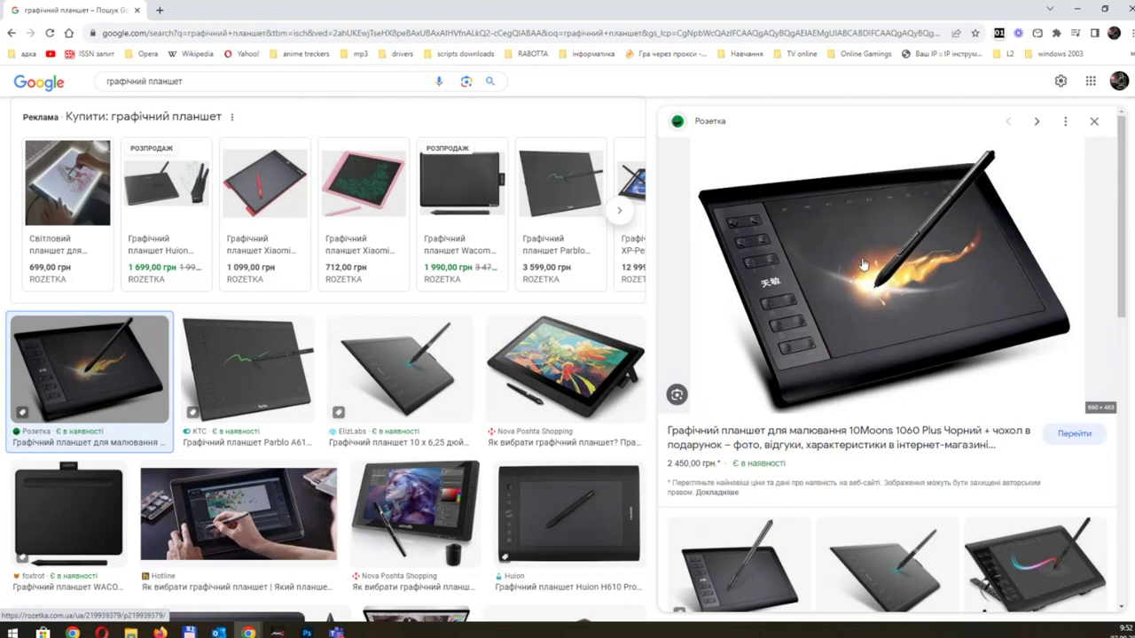
{"action": "scroll", "coordinate": [792, 205], "scroll_direction": "down", "scroll_amount": 1}
{"action": "scroll", "coordinate": [792, 205], "scroll_direction": "down", "scroll_amount": 3}
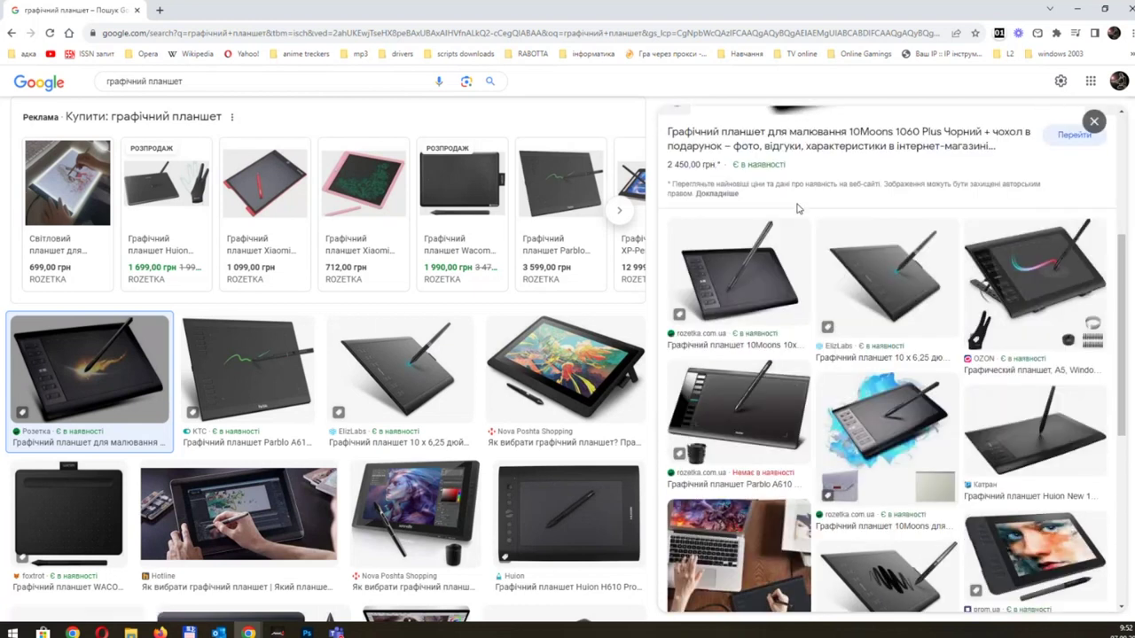
Step: Close the Chrome tab and zoom out in Photoshop to fit the whole street-photo banner
{"action": "left_click", "coordinate": [137, 10]}
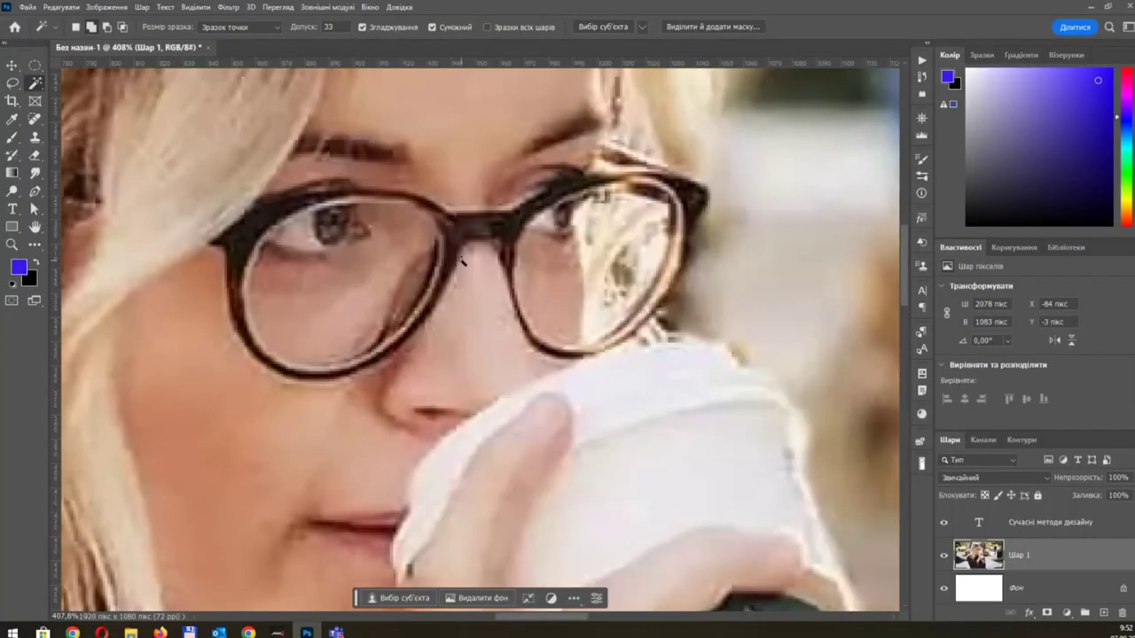
{"action": "scroll", "coordinate": [391, 209], "scroll_direction": "down", "scroll_amount": 2}
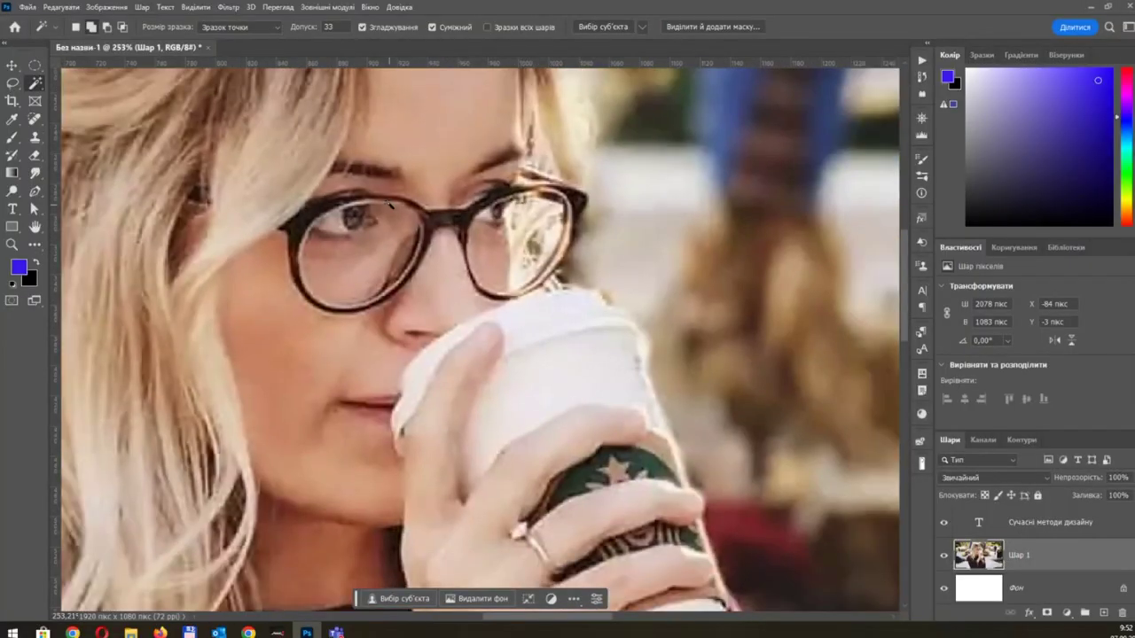
{"action": "scroll", "coordinate": [391, 209], "scroll_direction": "down", "scroll_amount": 2}
{"action": "scroll", "coordinate": [391, 209], "scroll_direction": "down", "scroll_amount": 2}
{"action": "scroll", "coordinate": [386, 213], "scroll_direction": "down", "scroll_amount": 1}
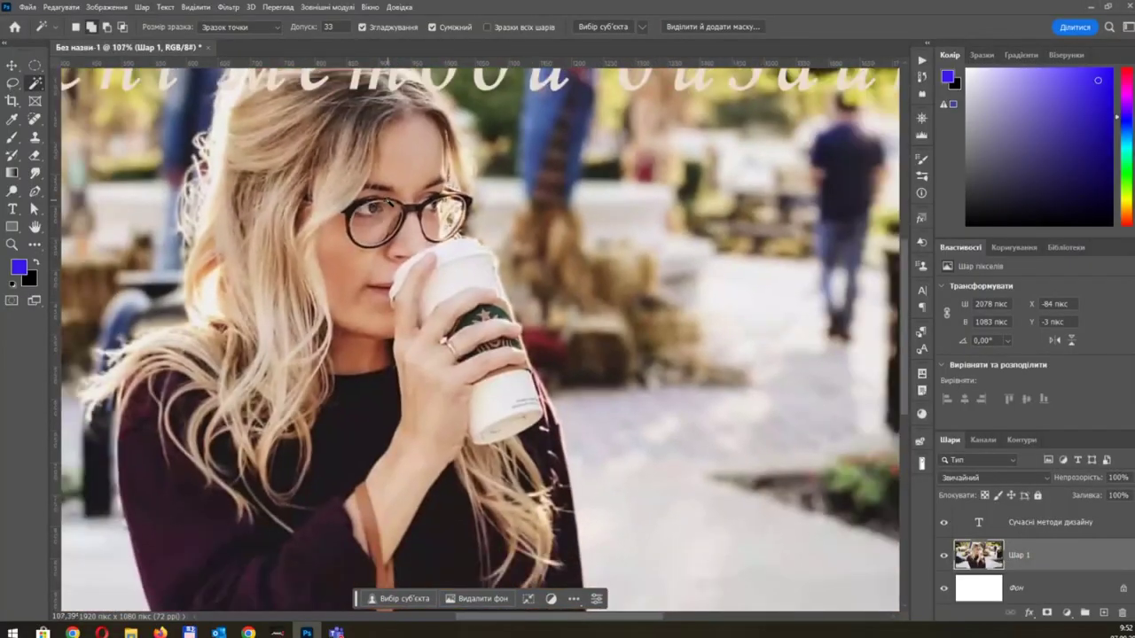
{"action": "scroll", "coordinate": [389, 203], "scroll_direction": "down", "scroll_amount": 1}
{"action": "scroll", "coordinate": [389, 203], "scroll_direction": "down", "scroll_amount": 1}
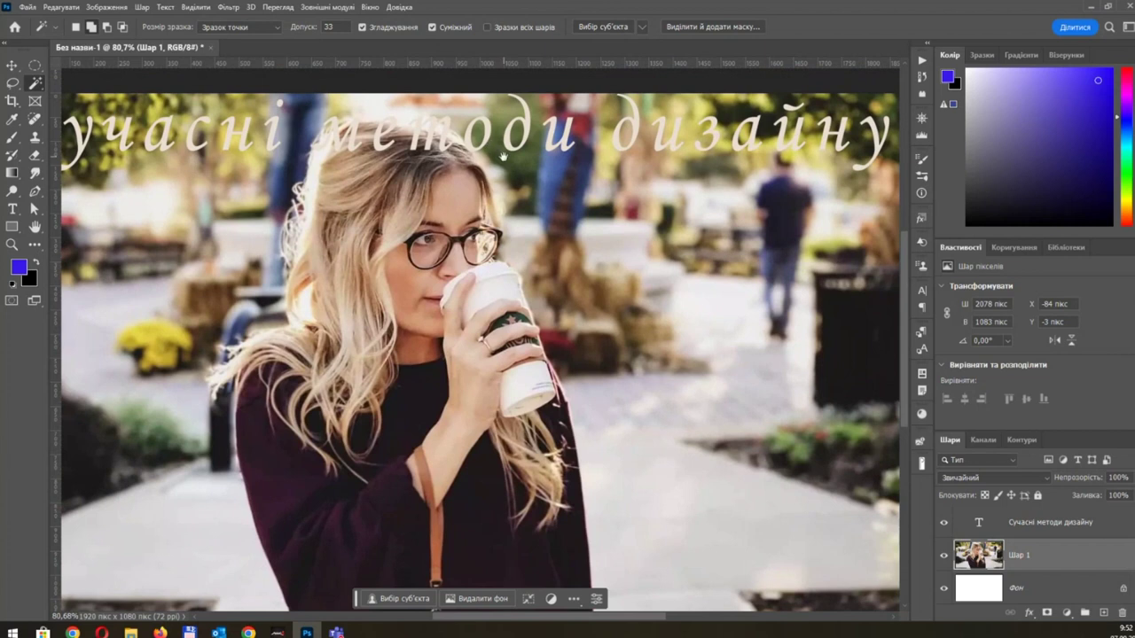
{"action": "scroll", "coordinate": [503, 156], "scroll_direction": "up", "scroll_amount": 1}
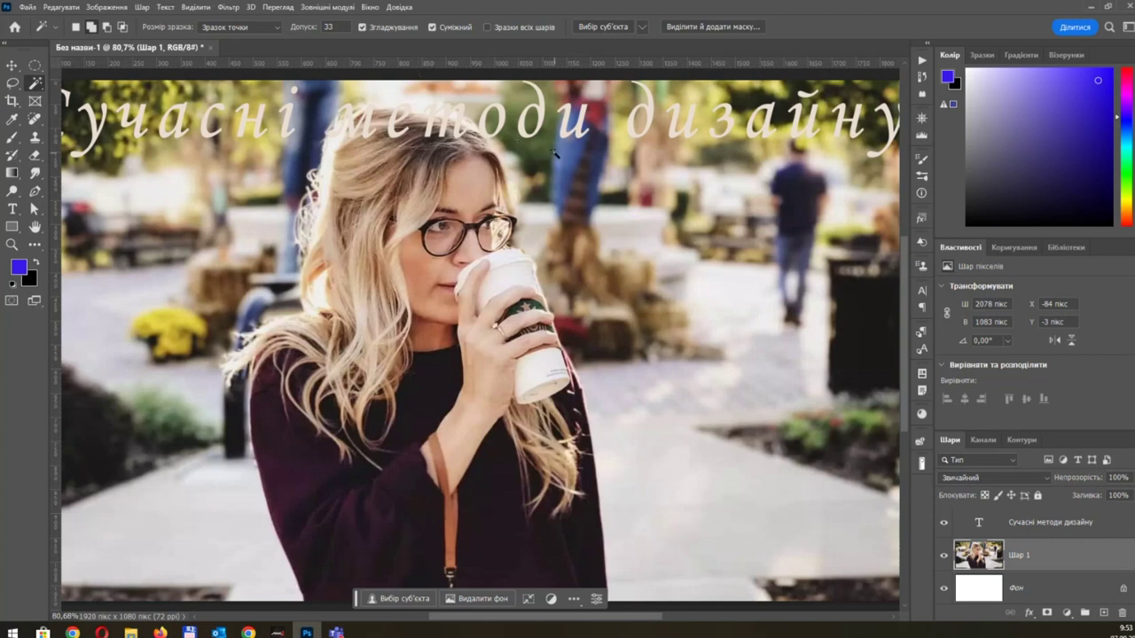
{"action": "scroll", "coordinate": [553, 152], "scroll_direction": "down", "scroll_amount": 1}
{"action": "scroll", "coordinate": [553, 152], "scroll_direction": "down", "scroll_amount": 1}
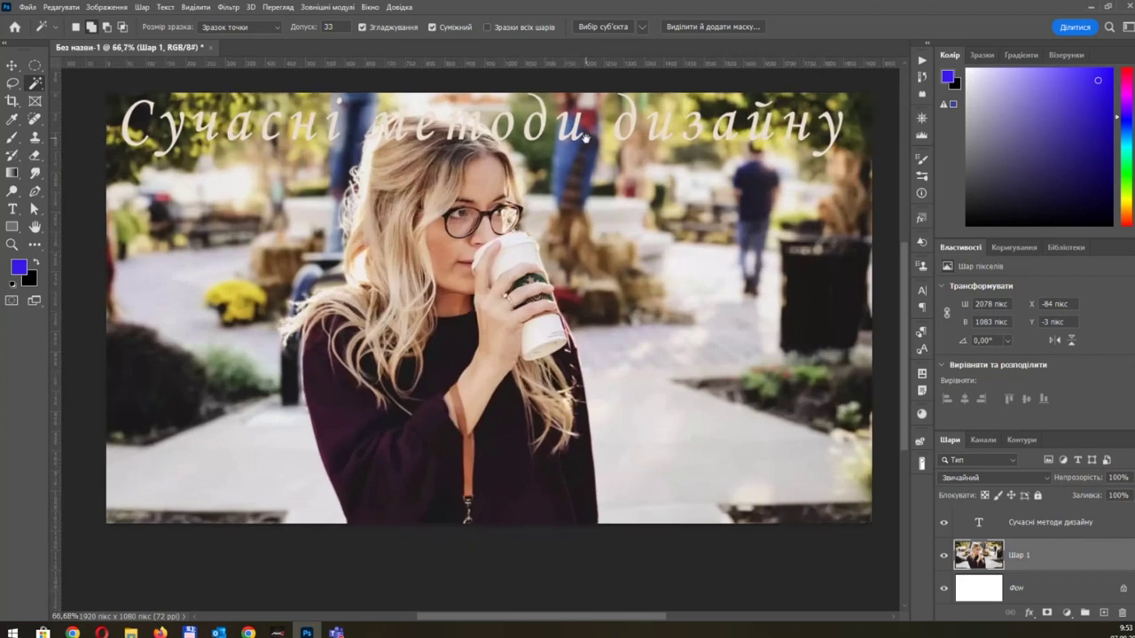
{"action": "scroll", "coordinate": [578, 141], "scroll_direction": "up", "scroll_amount": 1}
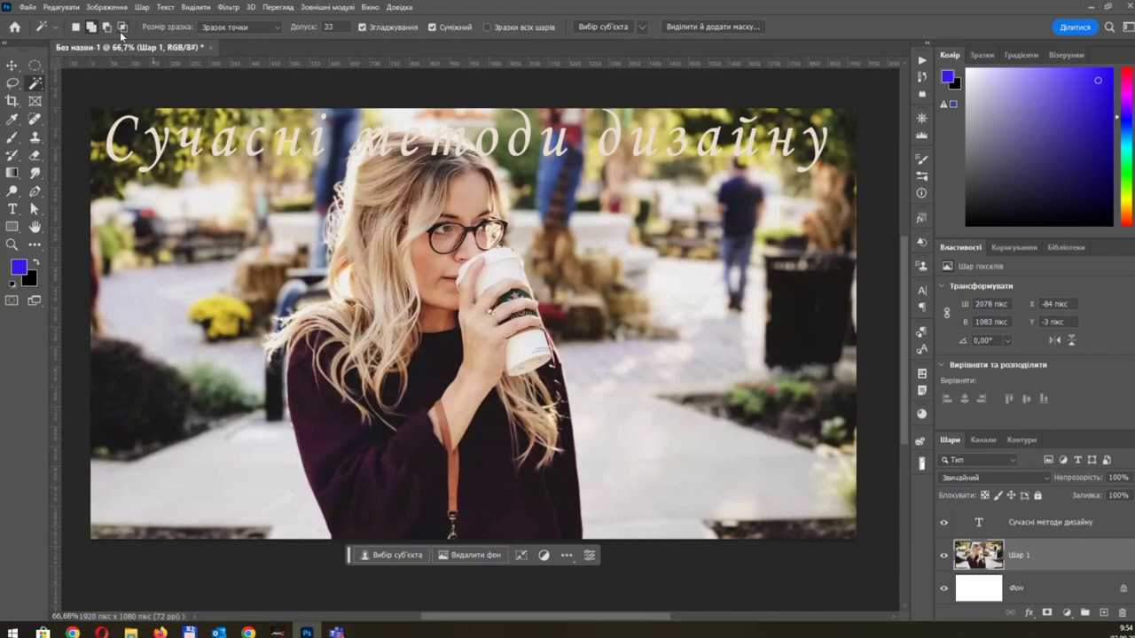
Step: Set the selection mode to New Selection and bring up the Edit menu's Preferences submenu
{"action": "left_click", "coordinate": [76, 28]}
{"action": "left_click", "coordinate": [60, 7]}
{"action": "mouse_move", "coordinate": [70, 505]}
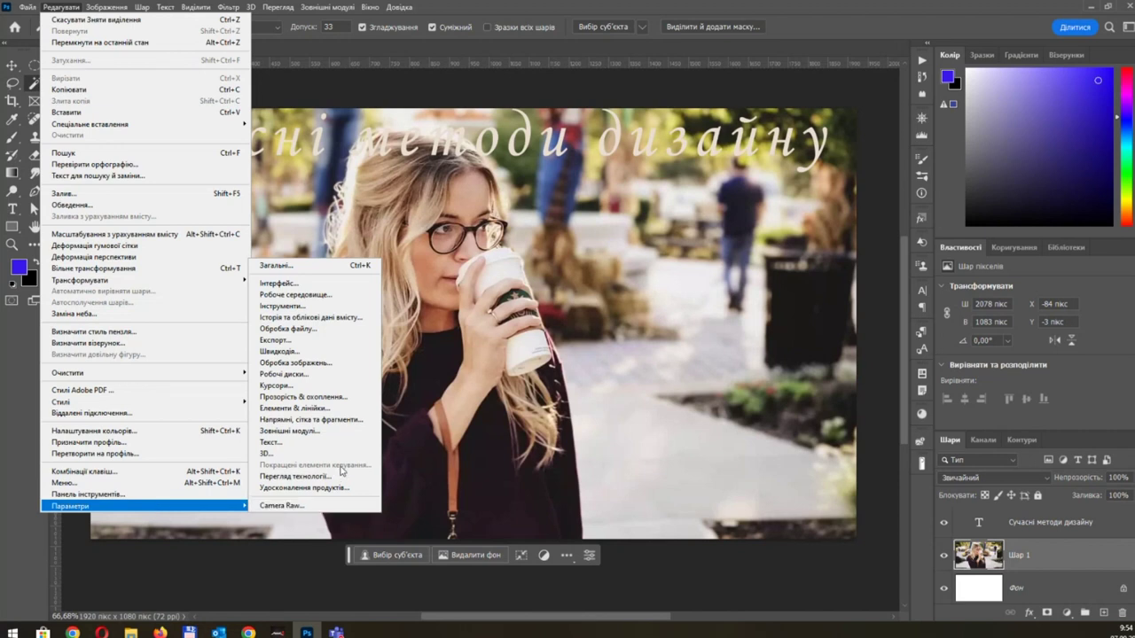
Step: Review Scratch Disks, then the General, Interface, Workspace, Tools, History and File Handling preferences
{"action": "left_click", "coordinate": [329, 379]}
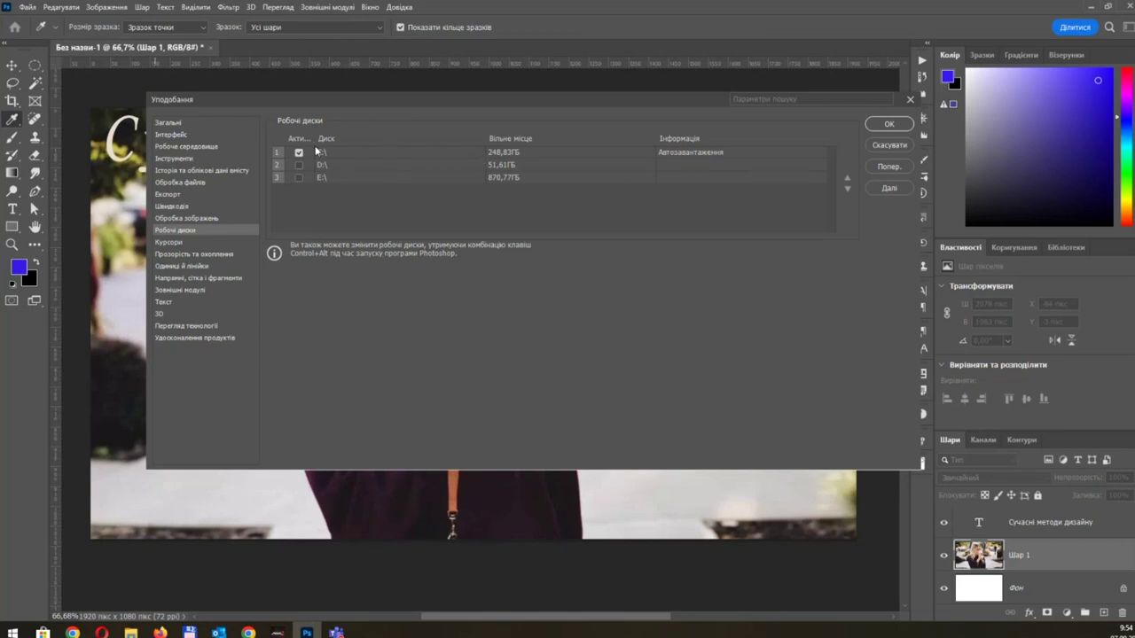
{"action": "left_click_drag", "start_coordinate": [314, 138], "coordinate": [360, 140]}
{"action": "left_click", "coordinate": [172, 122]}
{"action": "left_click", "coordinate": [178, 135]}
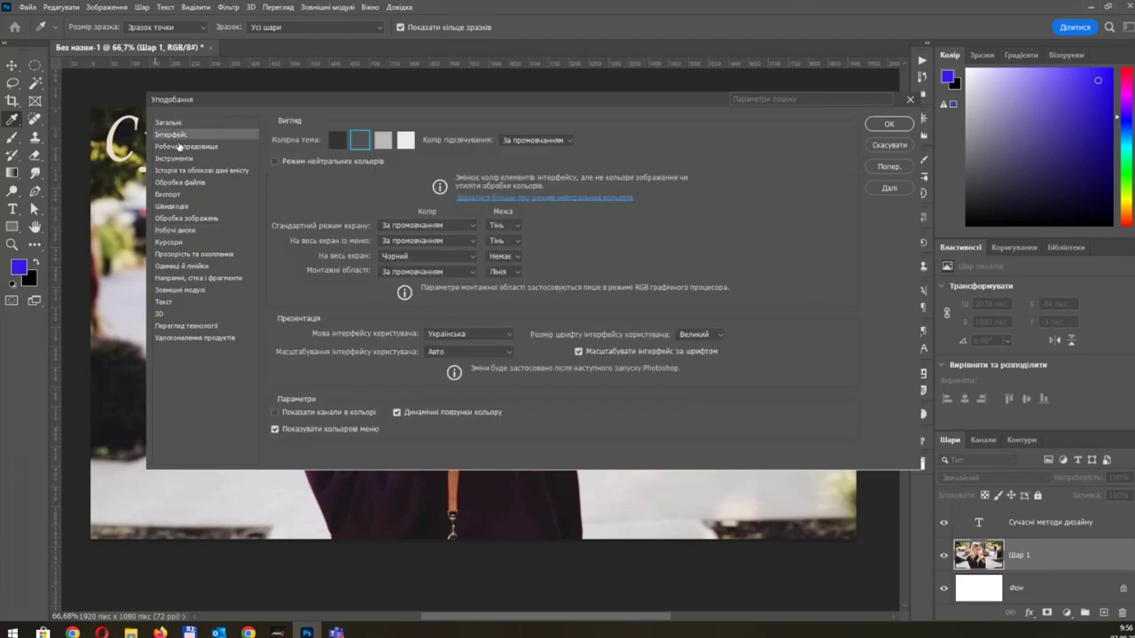
{"action": "left_click", "coordinate": [180, 146]}
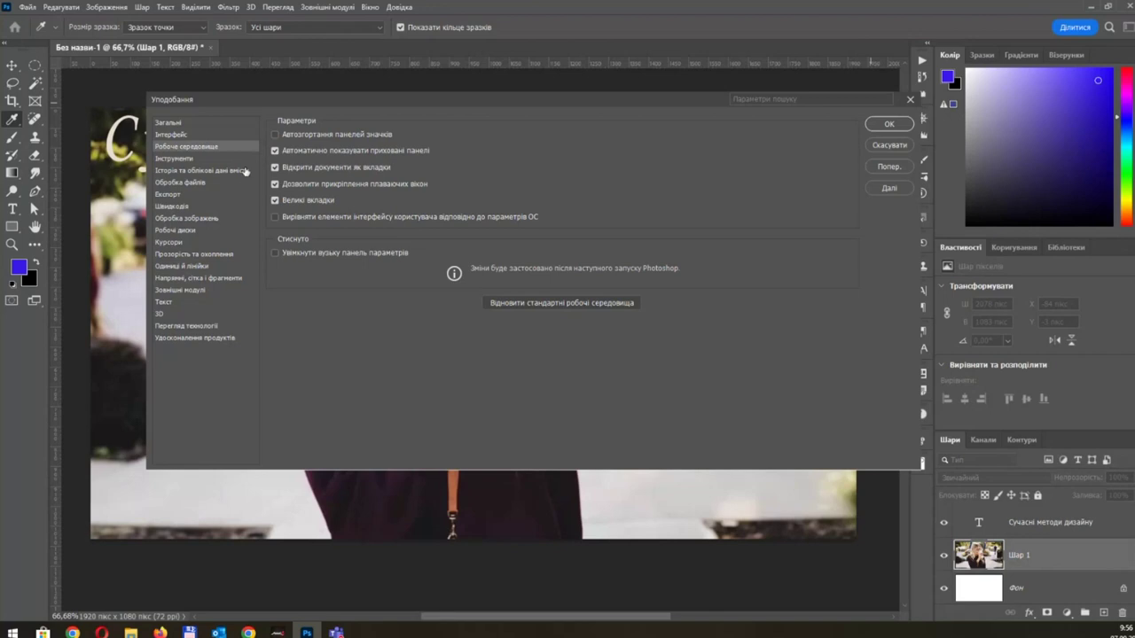
{"action": "left_click", "coordinate": [195, 161]}
{"action": "left_click", "coordinate": [195, 170]}
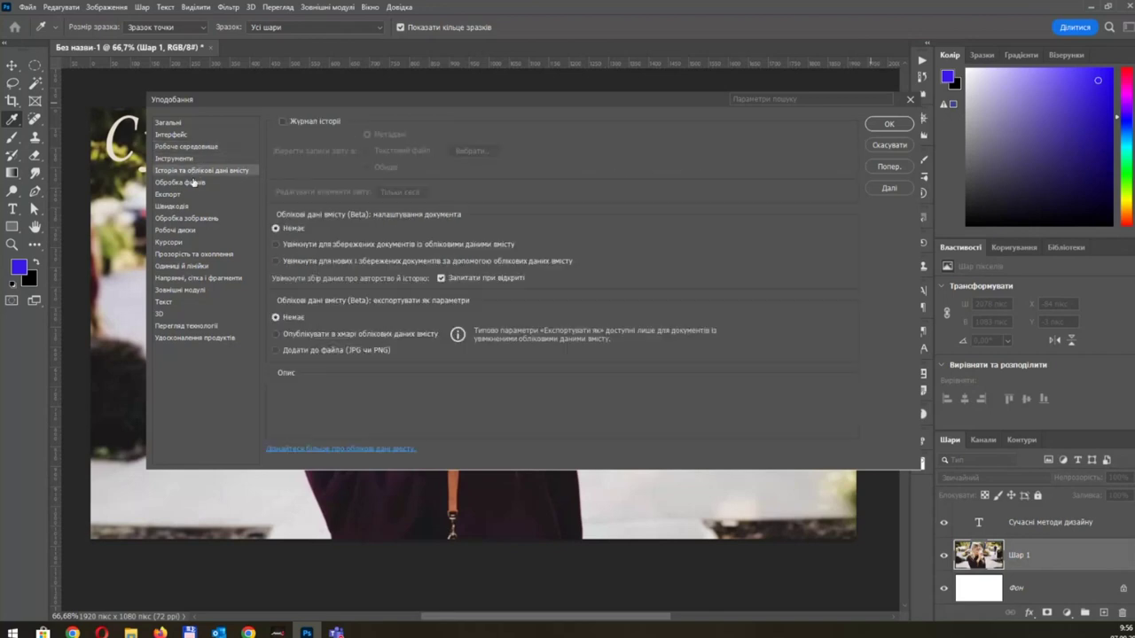
{"action": "left_click", "coordinate": [192, 182]}
Step: Review Performance through Product Improvement preference pages, then close Preferences
{"action": "left_click", "coordinate": [185, 205]}
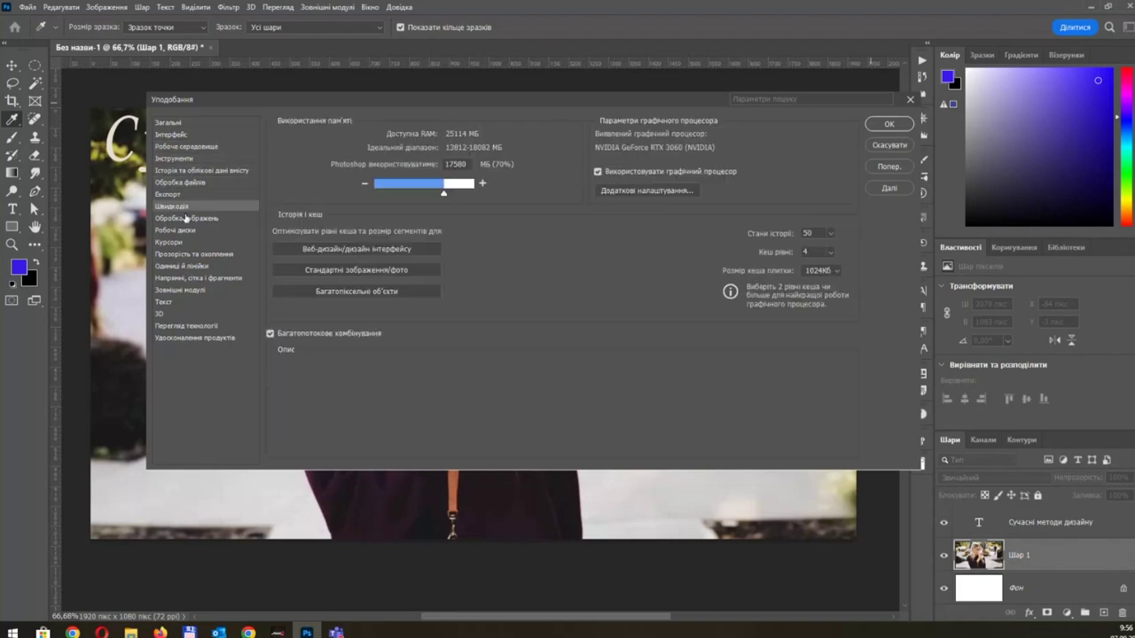
{"action": "left_click", "coordinate": [185, 207]}
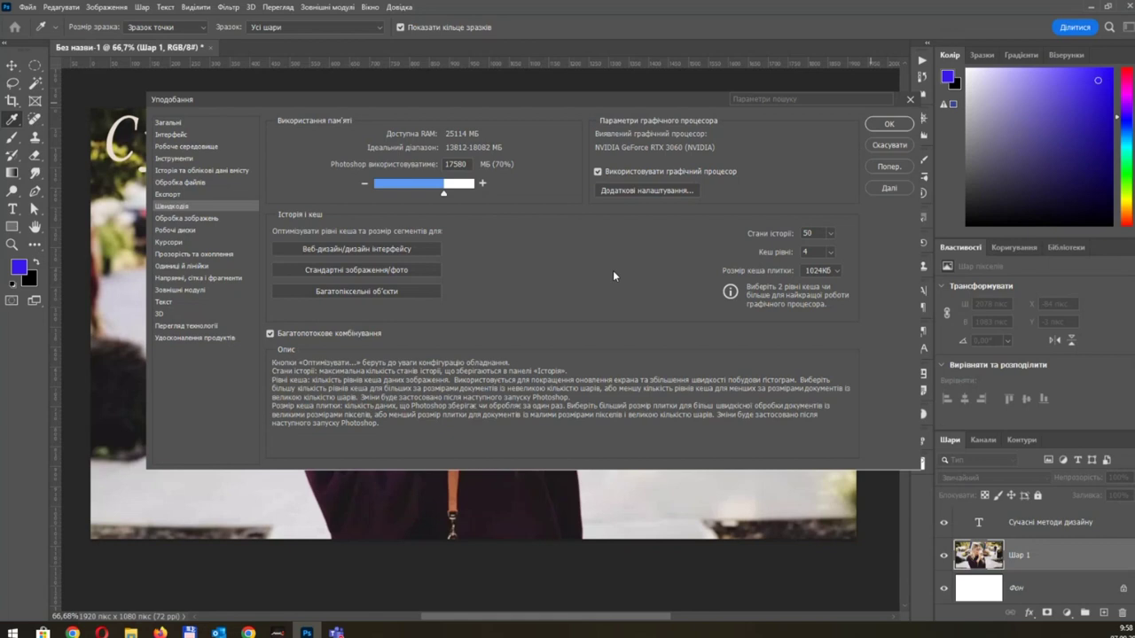
{"action": "left_click", "coordinate": [204, 218]}
{"action": "left_click", "coordinate": [193, 242]}
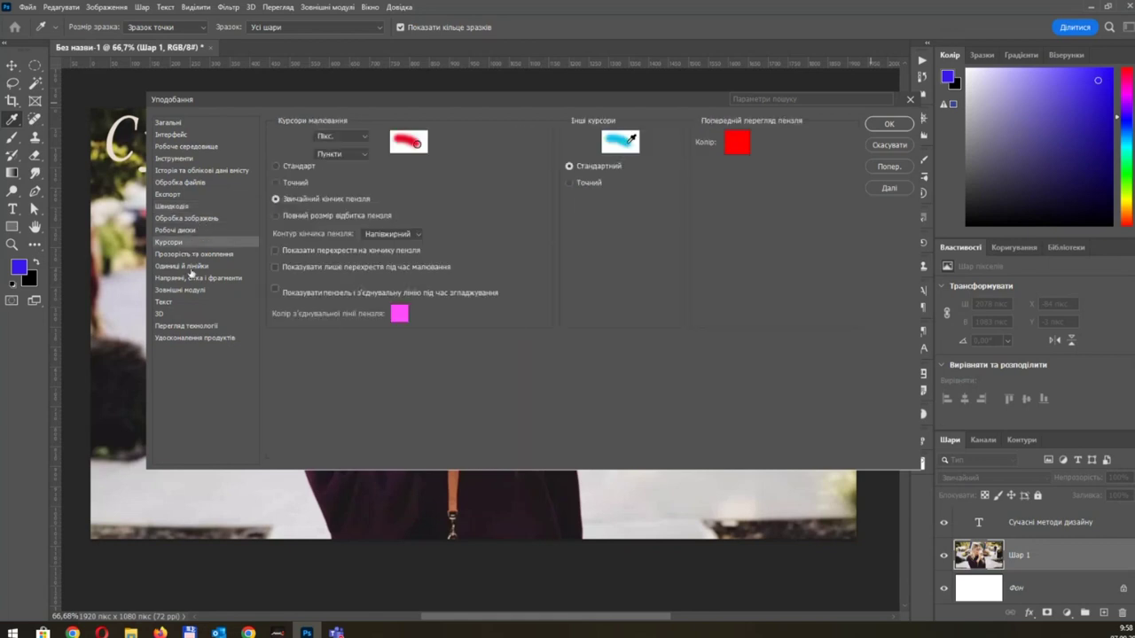
{"action": "left_click", "coordinate": [191, 266]}
{"action": "left_click", "coordinate": [188, 290]}
{"action": "left_click", "coordinate": [186, 314]}
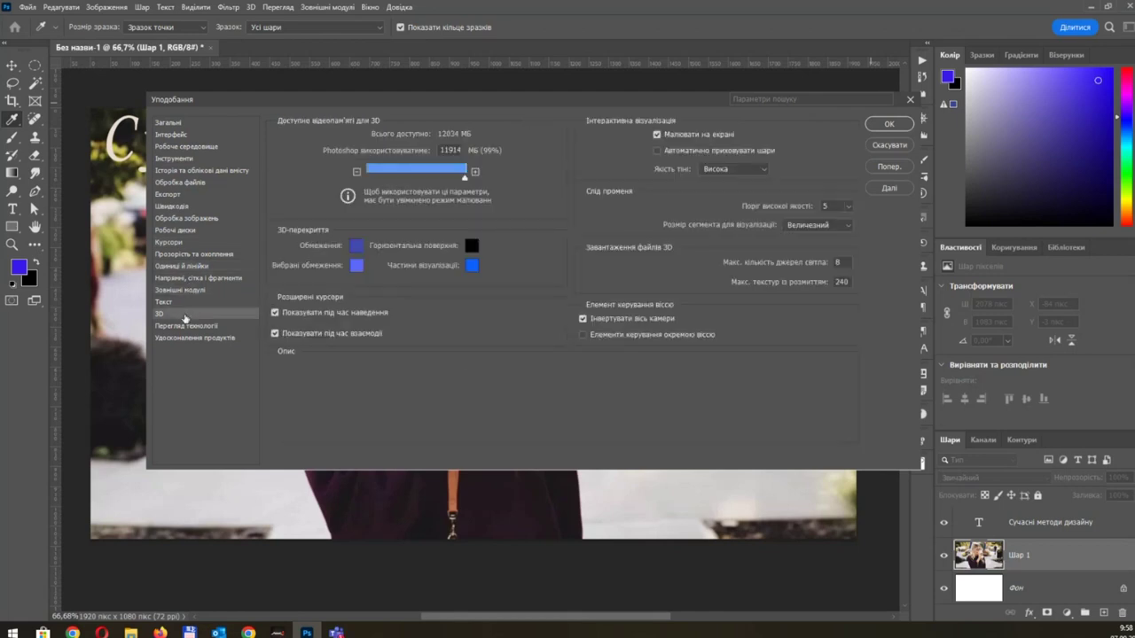
{"action": "left_click", "coordinate": [183, 326]}
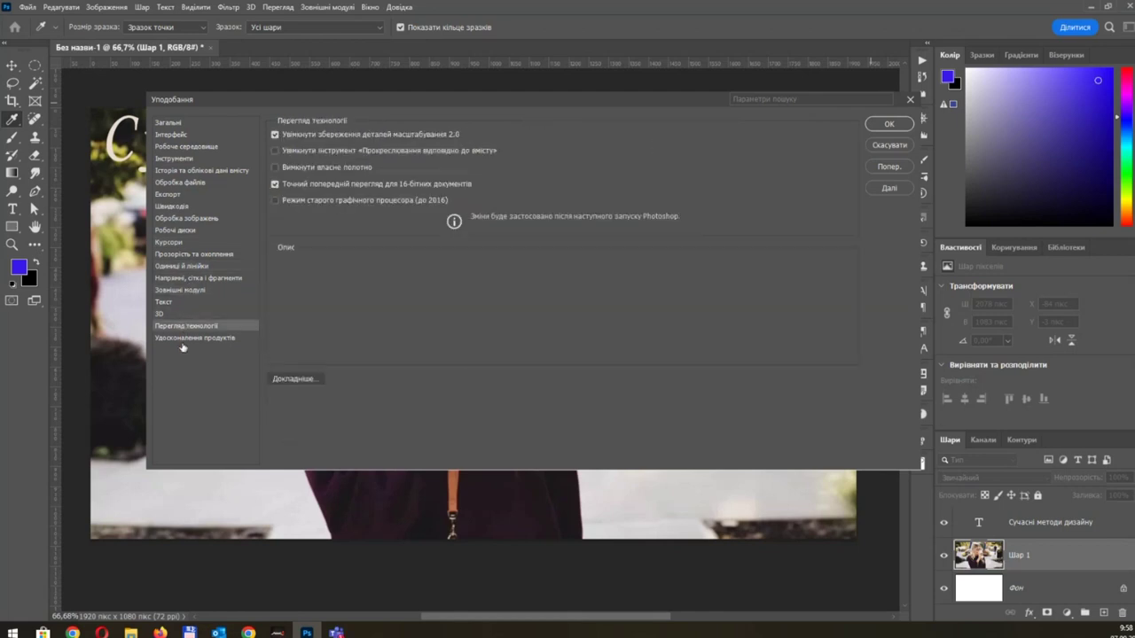
{"action": "left_click", "coordinate": [889, 124]}
{"action": "key", "text": "w"}
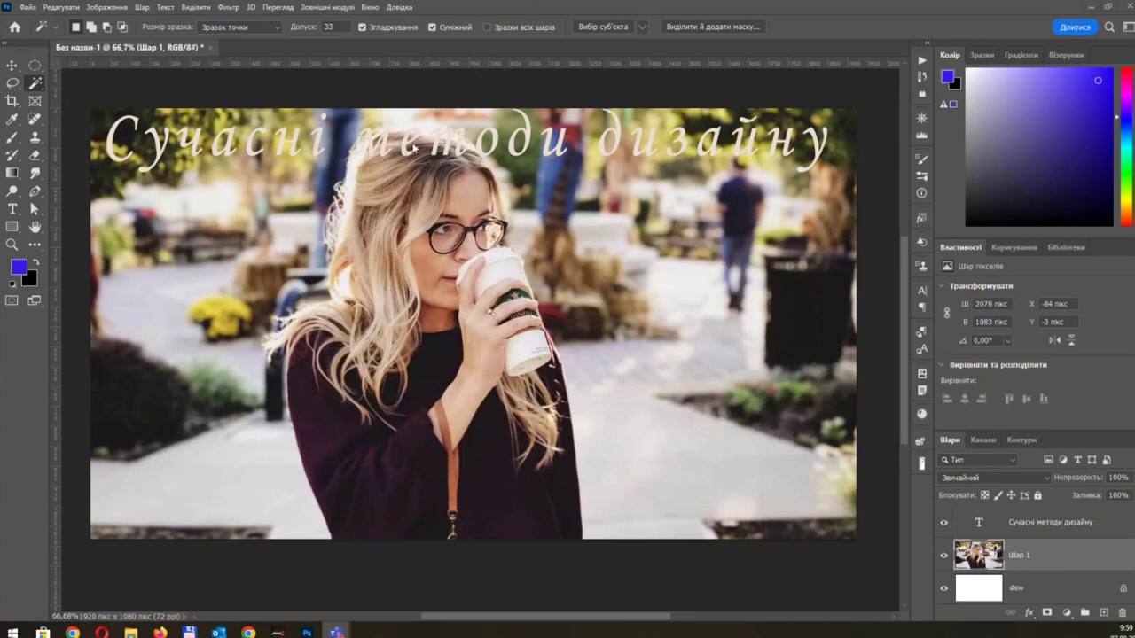
Step: Browse the Marquee tool variants and the Edit and Image menus, ending on the Select menu
{"action": "left_click", "coordinate": [35, 71]}
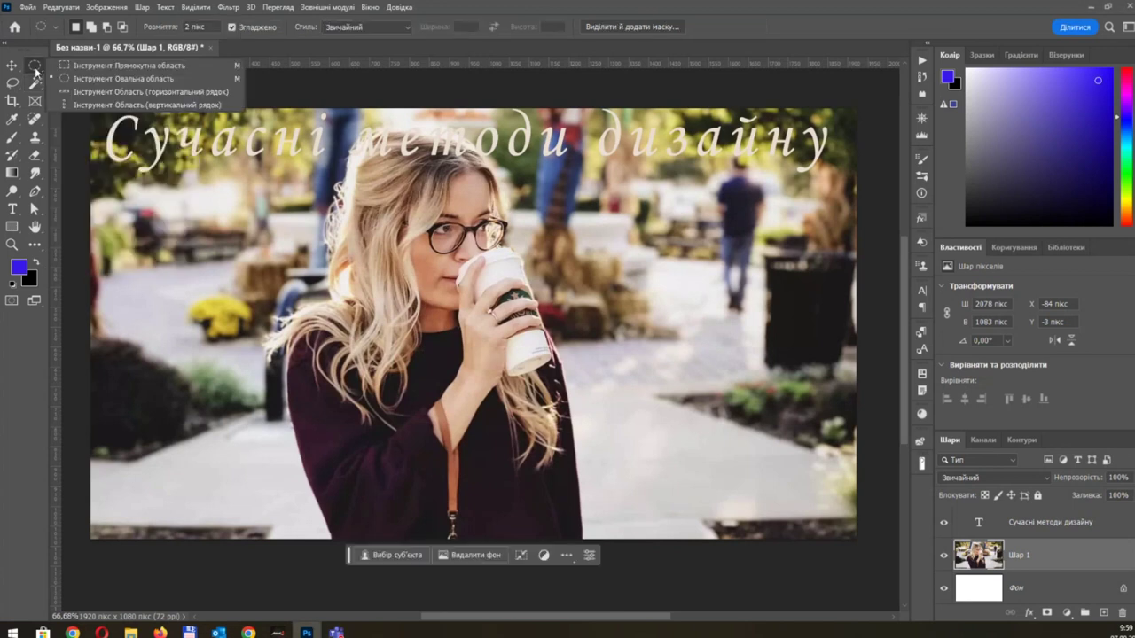
{"action": "left_click", "coordinate": [93, 7]}
{"action": "left_click", "coordinate": [46, 7]}
{"action": "left_click", "coordinate": [106, 7]}
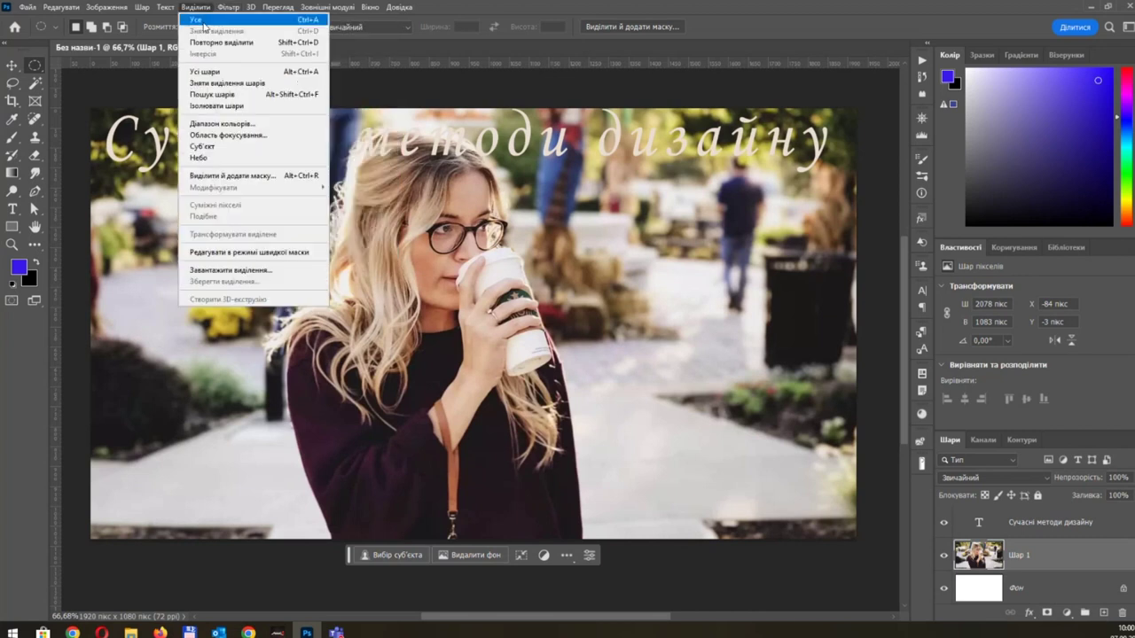
Step: Try the Elliptical Marquee, Eyedropper, Magic Wand, Spot Healing and Eraser tools
{"action": "left_click", "coordinate": [39, 69]}
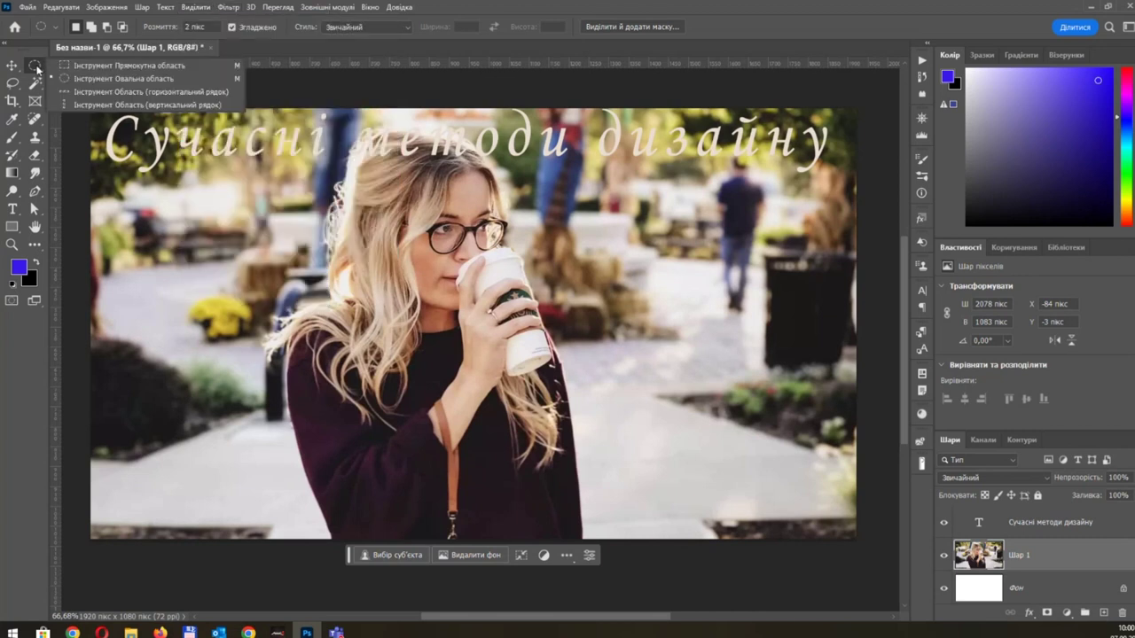
{"action": "left_click", "coordinate": [37, 70]}
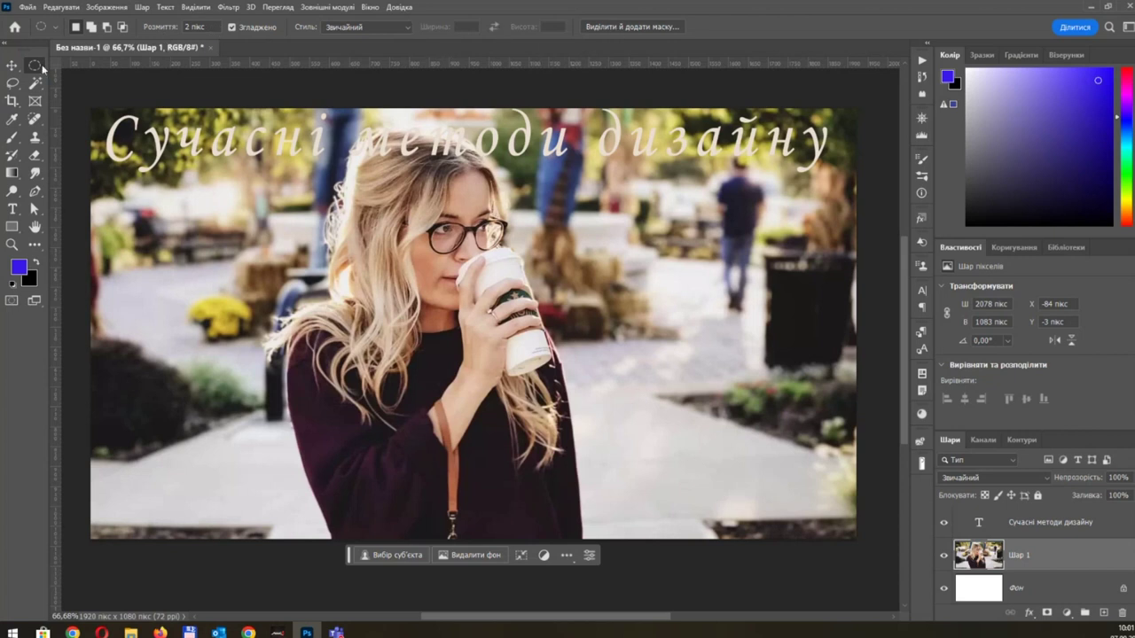
{"action": "left_click", "coordinate": [13, 83]}
{"action": "left_click", "coordinate": [12, 118]}
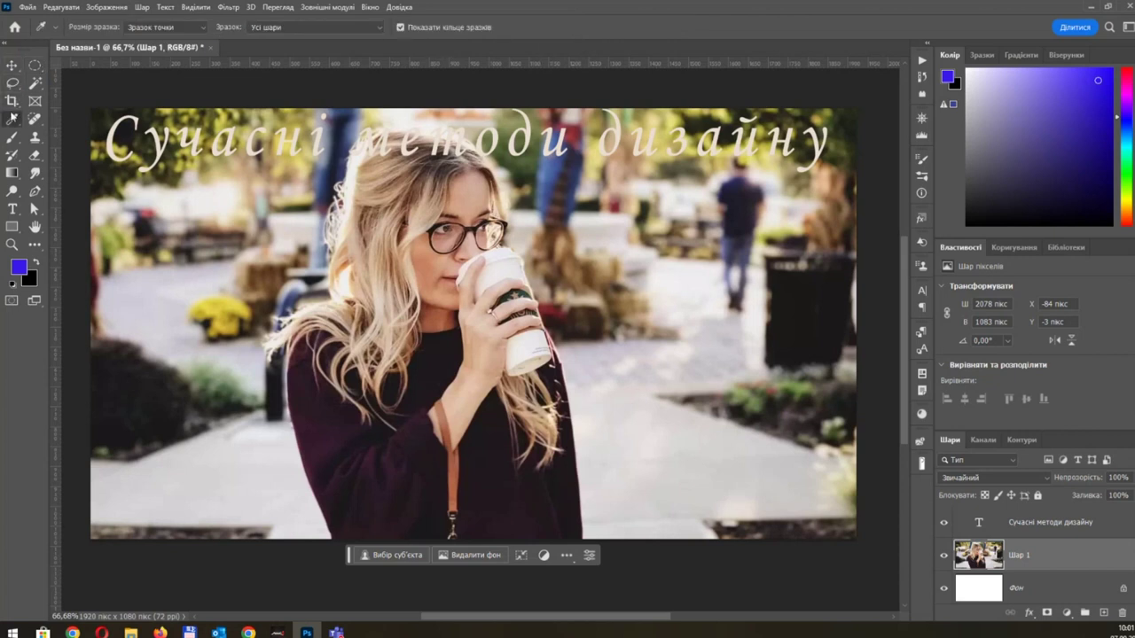
{"action": "left_click", "coordinate": [34, 82]}
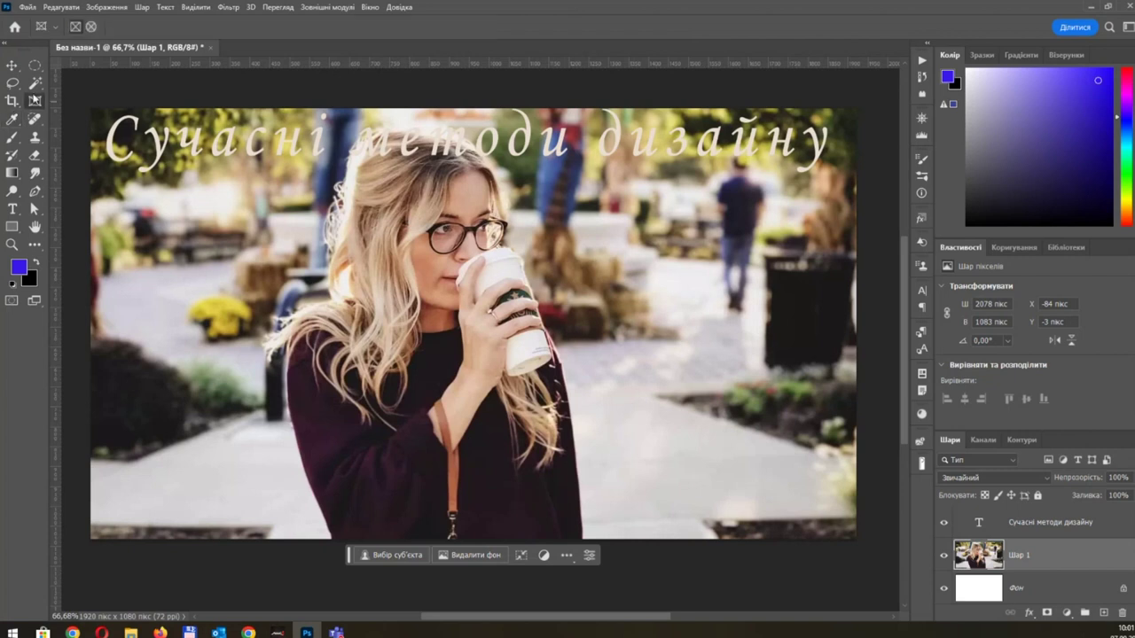
{"action": "left_click", "coordinate": [34, 82]}
{"action": "left_click", "coordinate": [35, 113]}
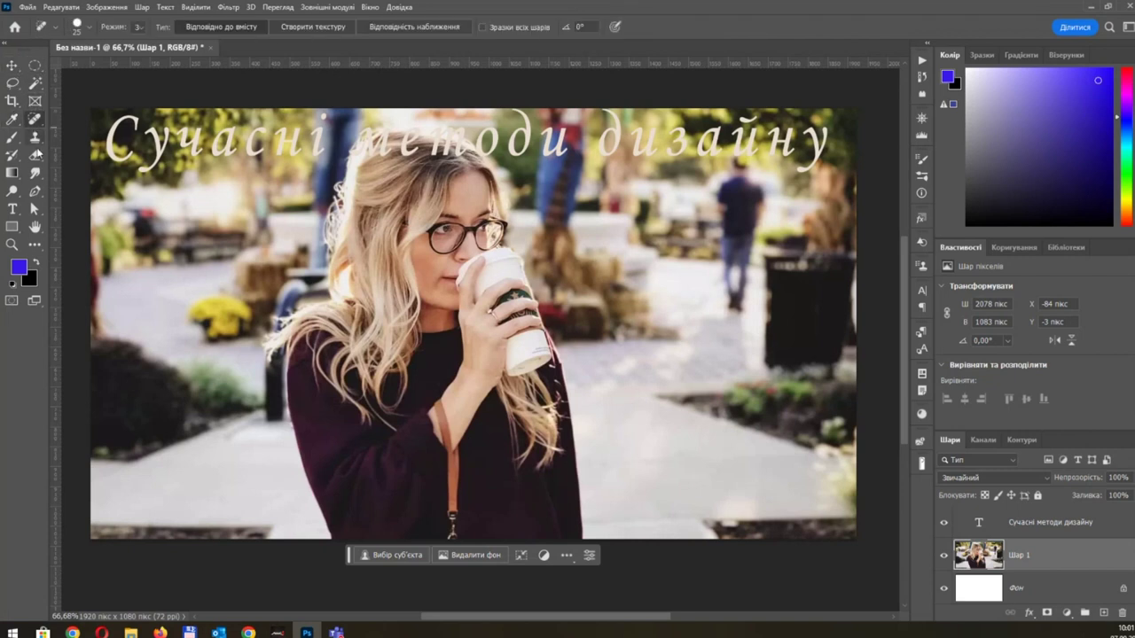
{"action": "left_click", "coordinate": [35, 154]}
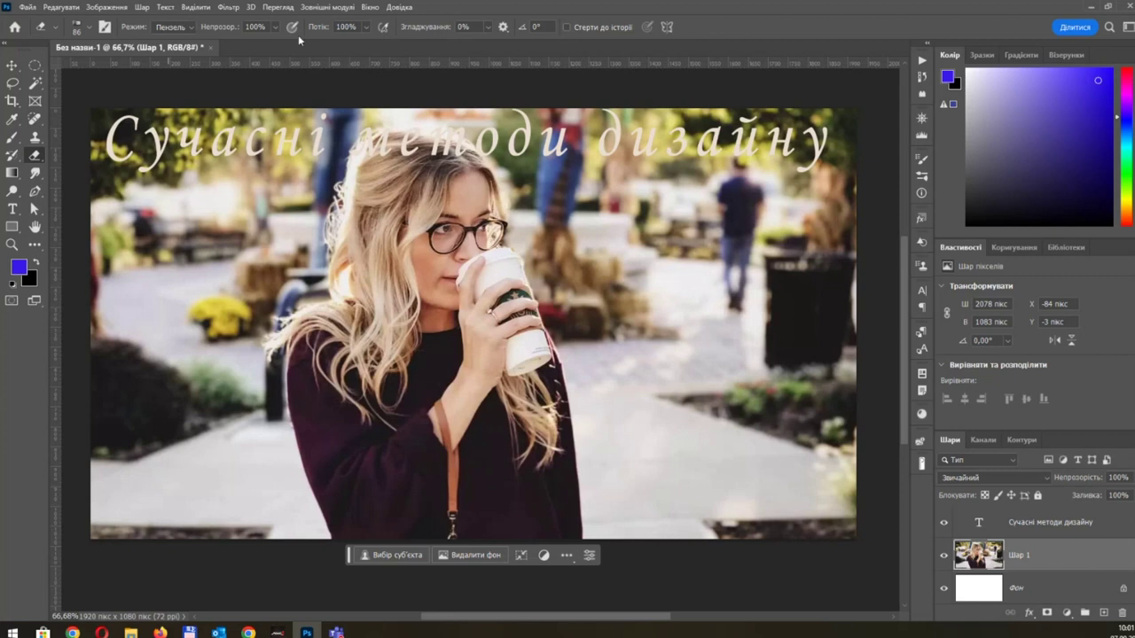
Step: Try the Gradient and Smudge tools, then select the Rectangular Marquee Tool
{"action": "left_click", "coordinate": [12, 173]}
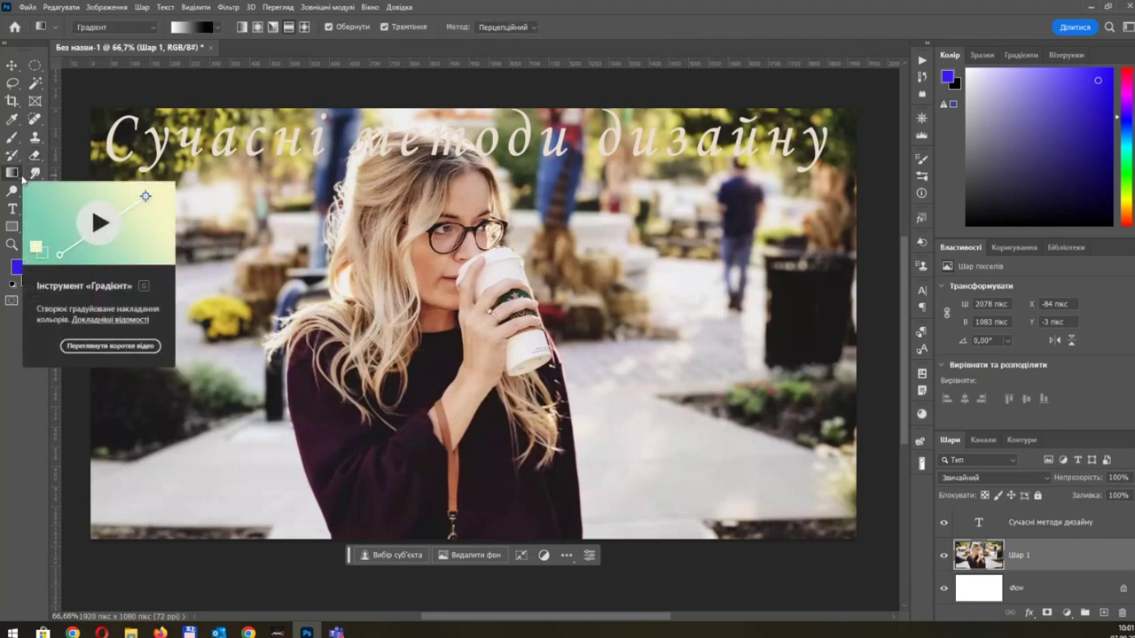
{"action": "left_click", "coordinate": [34, 173]}
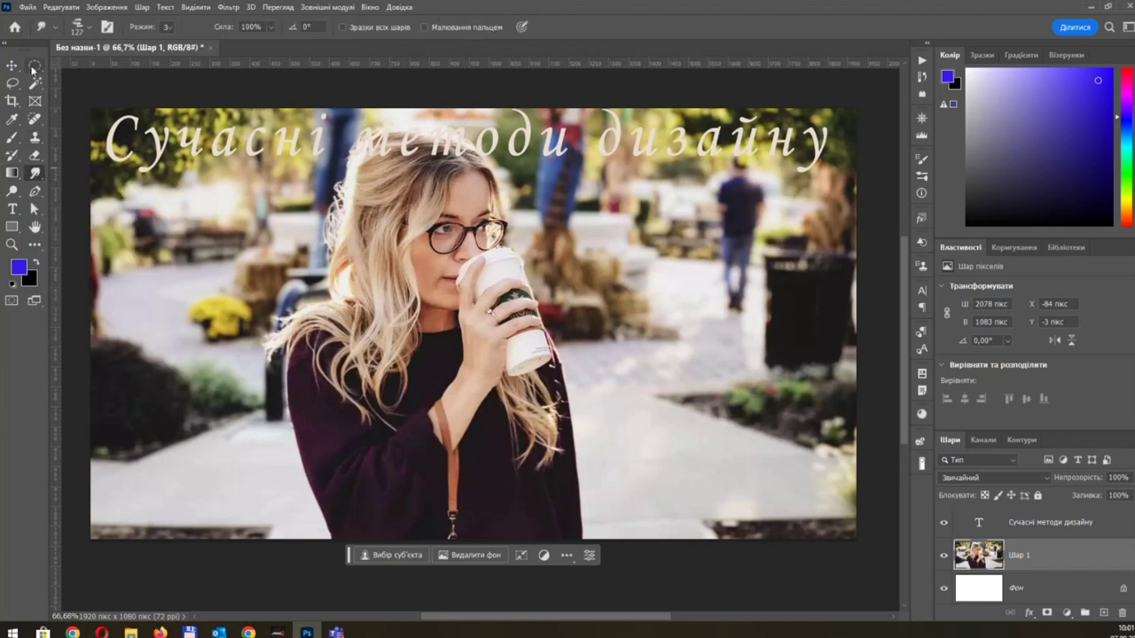
{"action": "left_click", "coordinate": [35, 119]}
{"action": "left_click", "coordinate": [35, 155]}
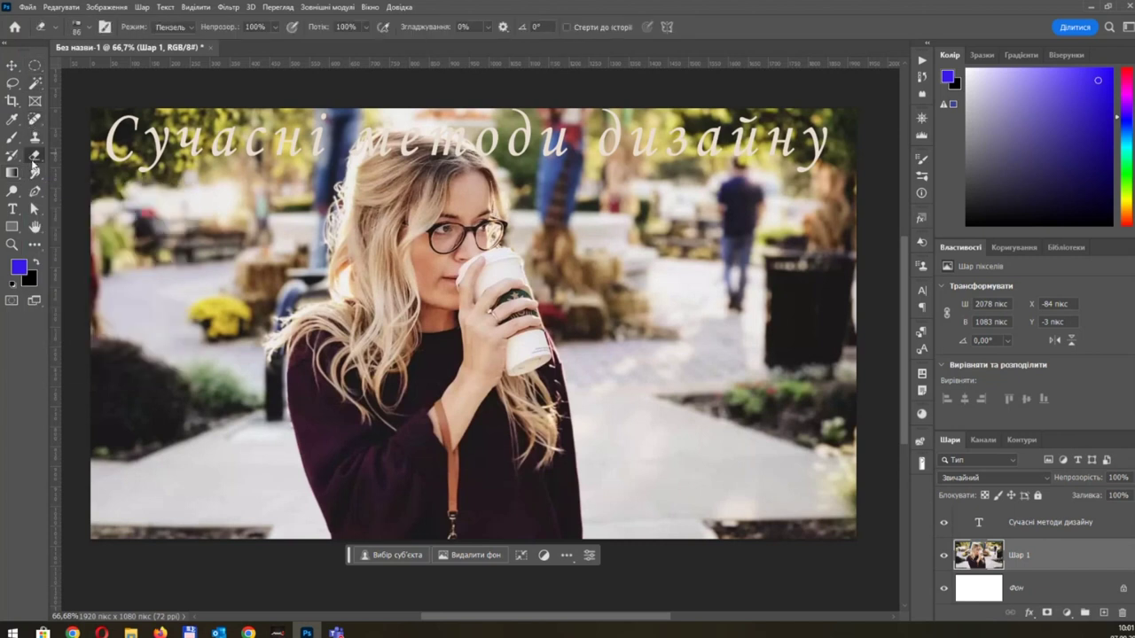
{"action": "left_click", "coordinate": [35, 67]}
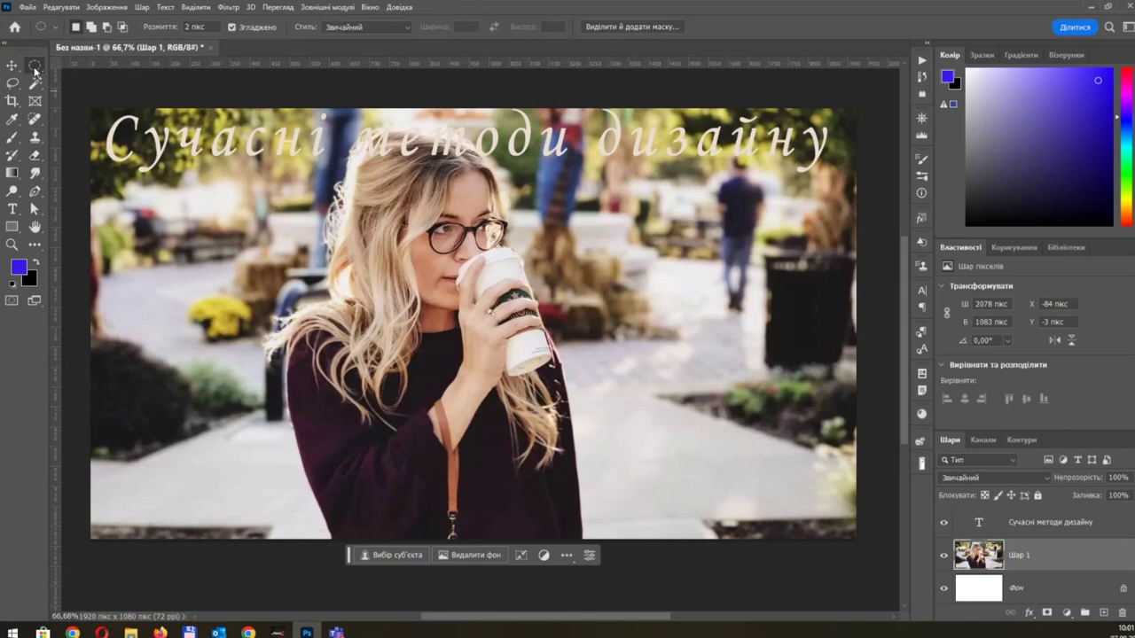
{"action": "right_click", "coordinate": [35, 71]}
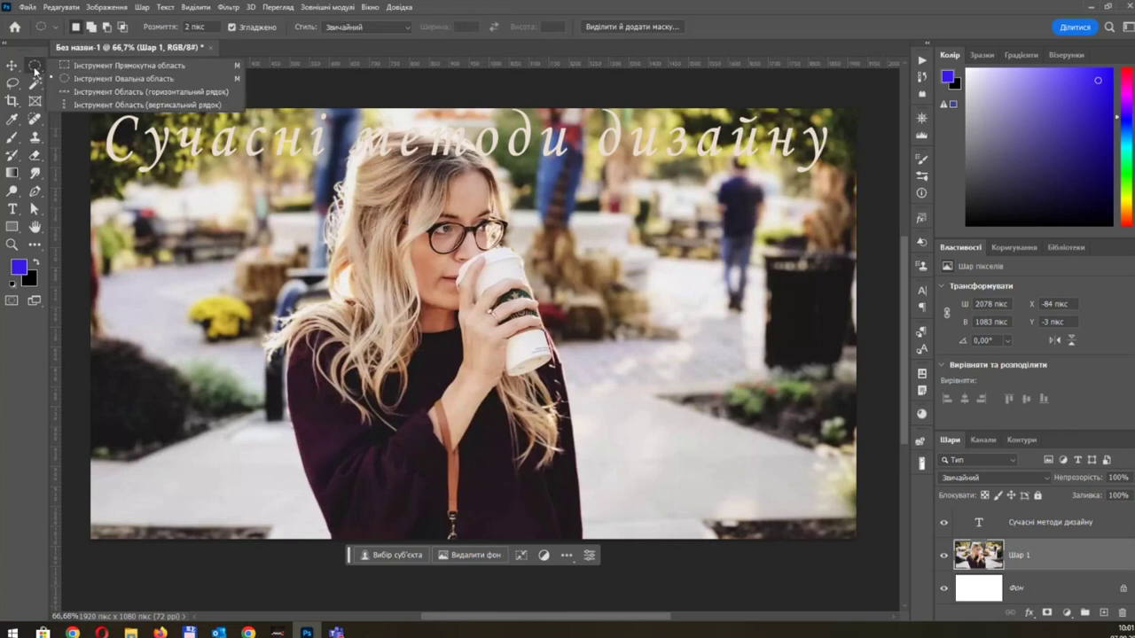
{"action": "left_click", "coordinate": [97, 66]}
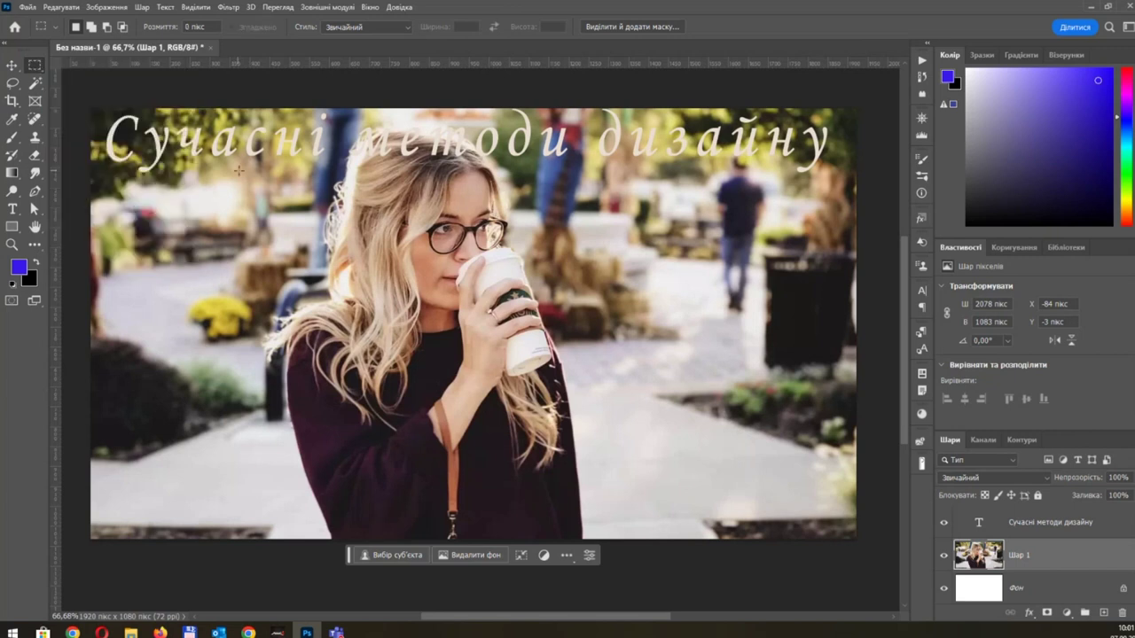
Step: Marquee the woman's face and cup, then add a blank 1912×996 px document and return to the photo
{"action": "left_click_drag", "start_coordinate": [248, 159], "coordinate": [404, 259]}
{"action": "left_click_drag", "start_coordinate": [459, 302], "coordinate": [592, 393]}
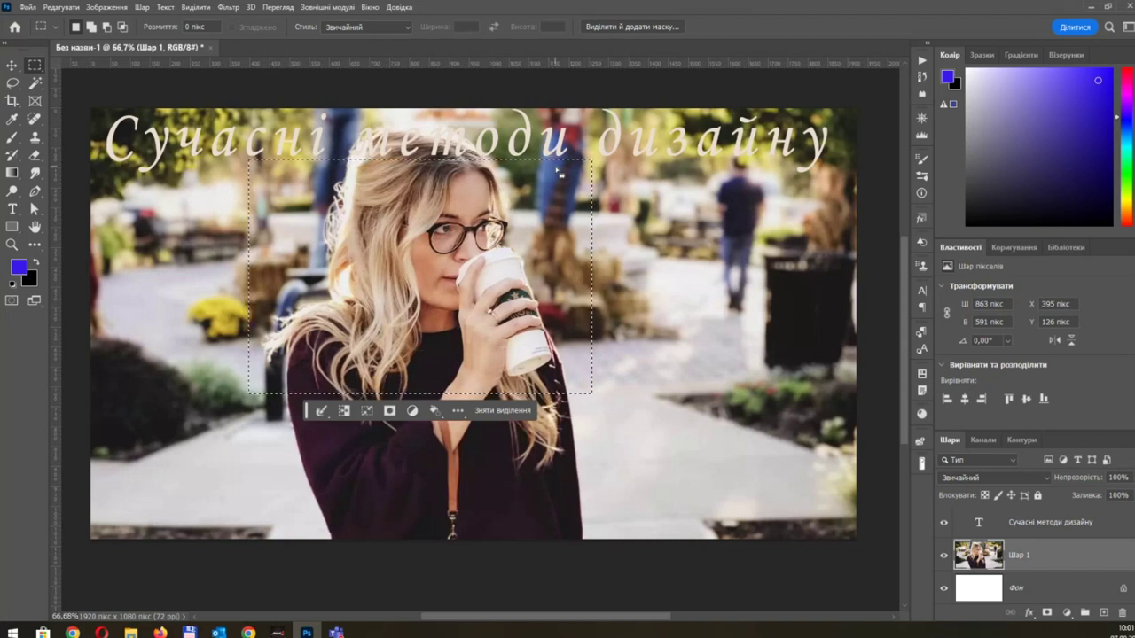
{"action": "left_click", "coordinate": [24, 7]}
{"action": "left_click", "coordinate": [46, 18]}
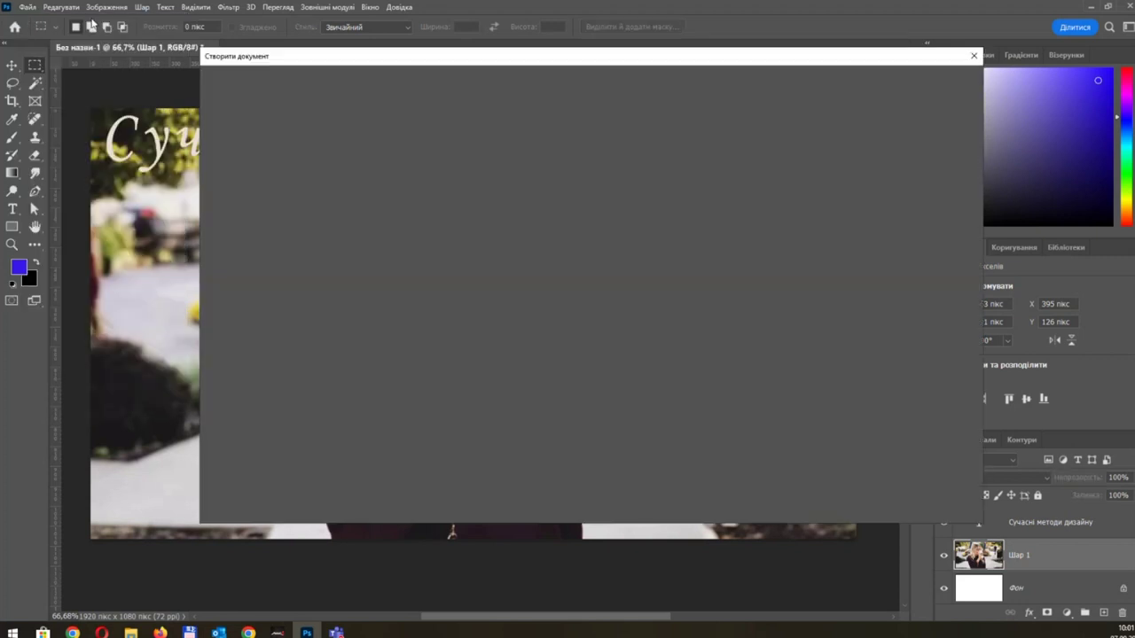
{"action": "key", "text": "Return"}
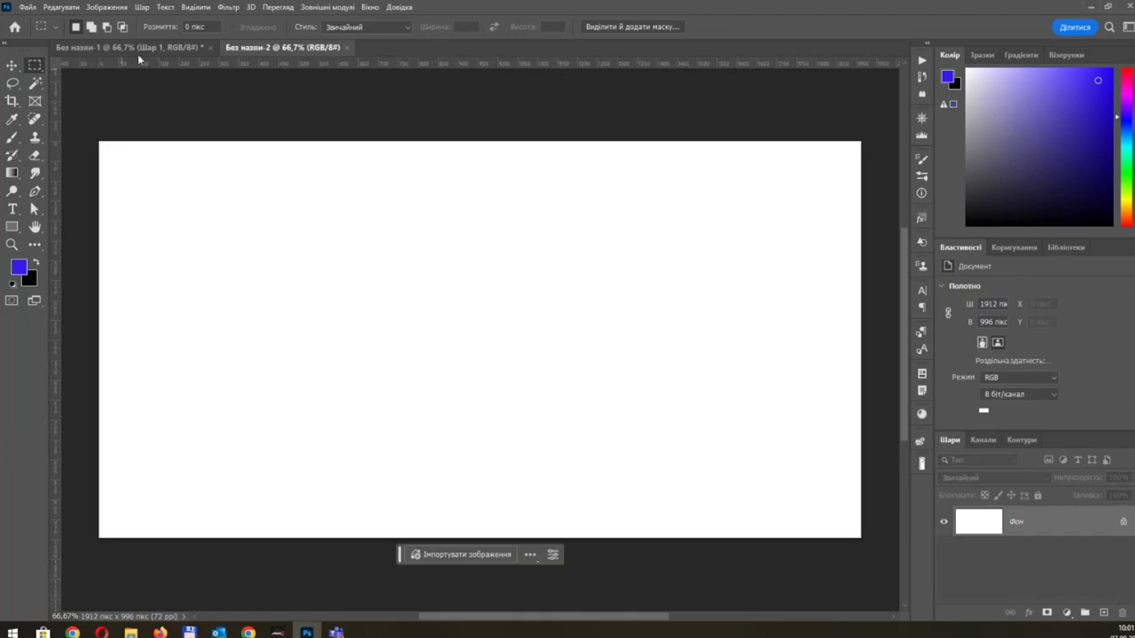
{"action": "left_click", "coordinate": [176, 51]}
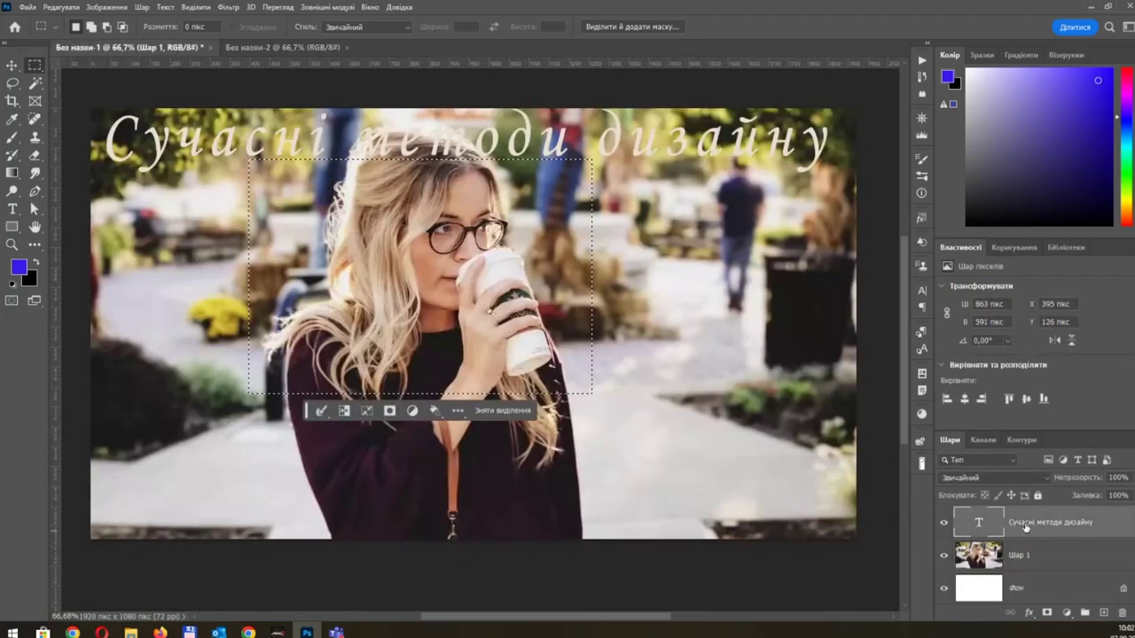
Step: Copy the script title layer into the new blank document
{"action": "left_click_drag", "start_coordinate": [978, 522], "coordinate": [320, 160]}
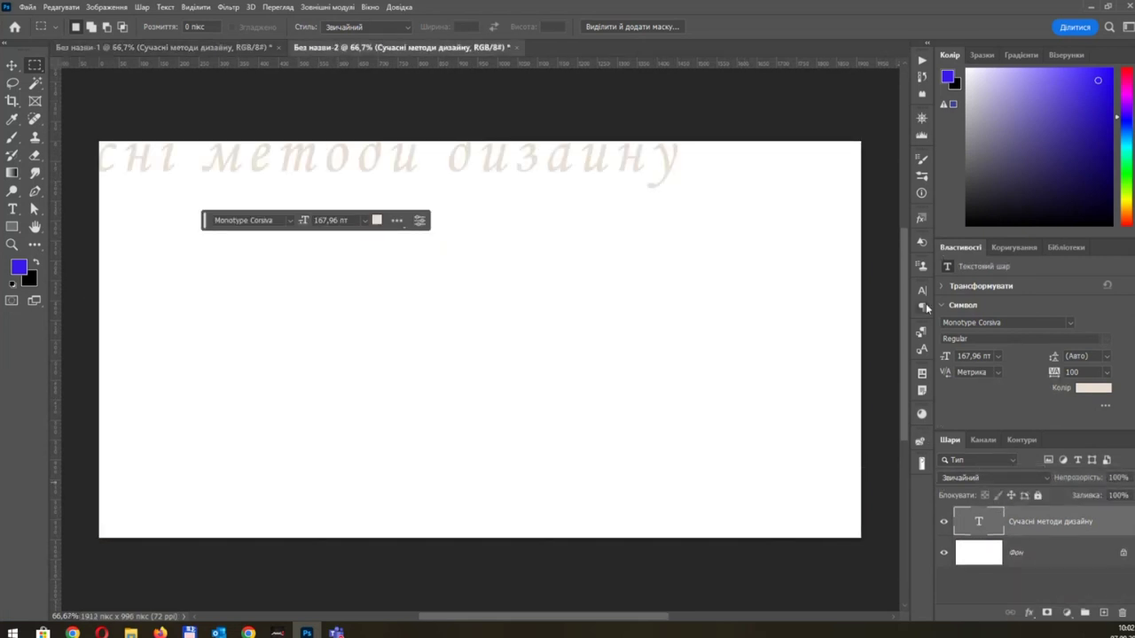
{"action": "left_click", "coordinate": [921, 332]}
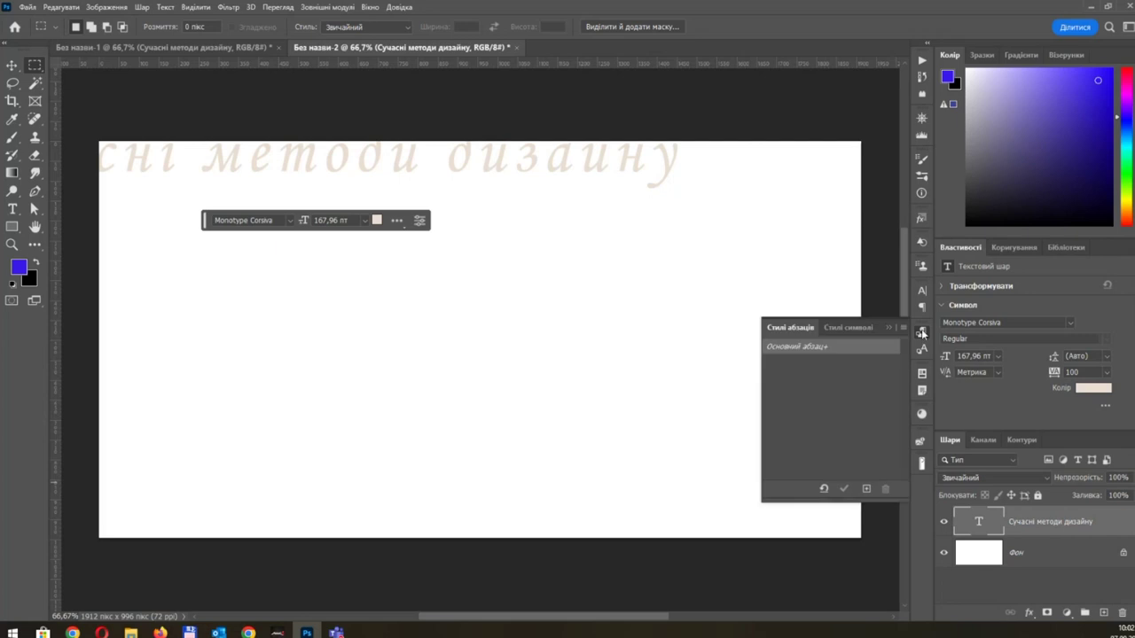
{"action": "left_click", "coordinate": [922, 332]}
{"action": "left_click", "coordinate": [923, 354]}
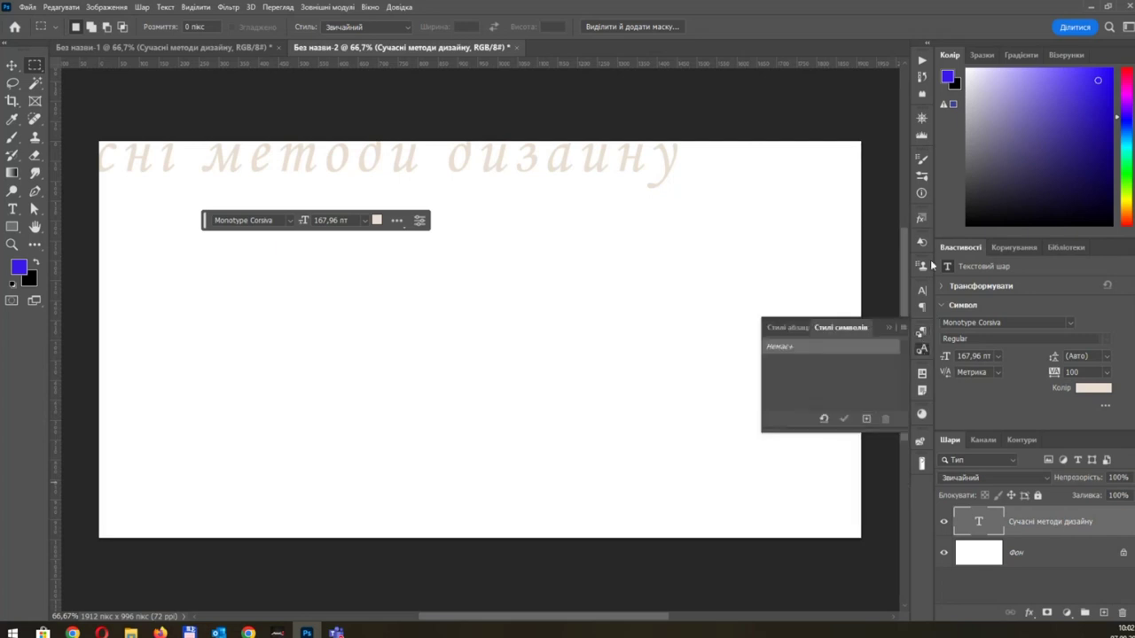
{"action": "left_click", "coordinate": [922, 136]}
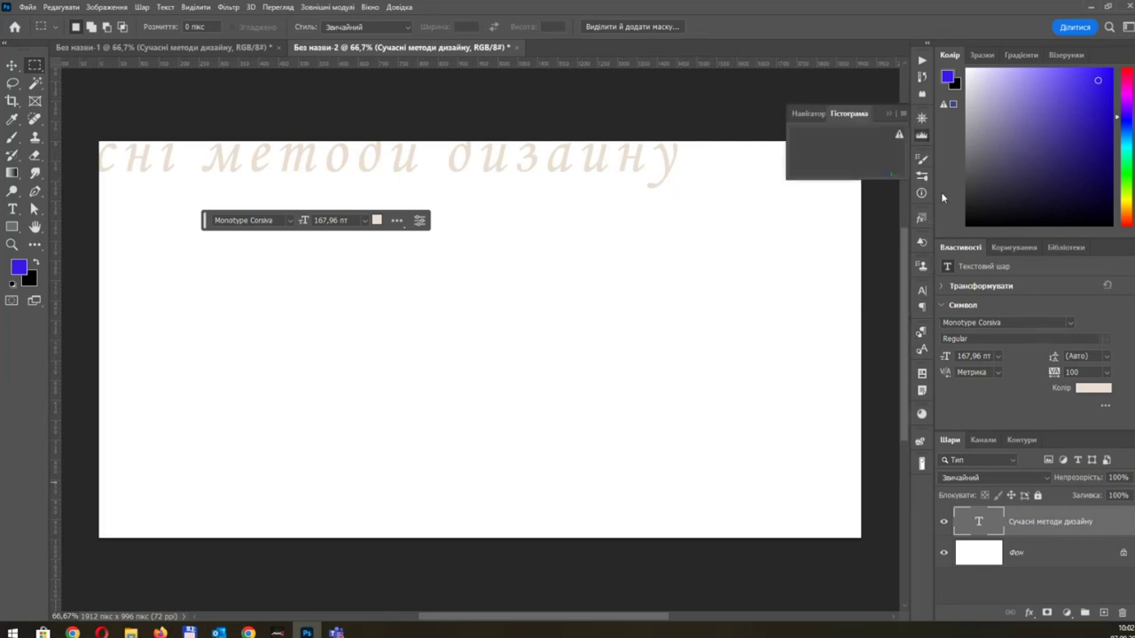
Step: Set the title's text colour to orange ff8f0b
{"action": "left_click", "coordinate": [925, 289]}
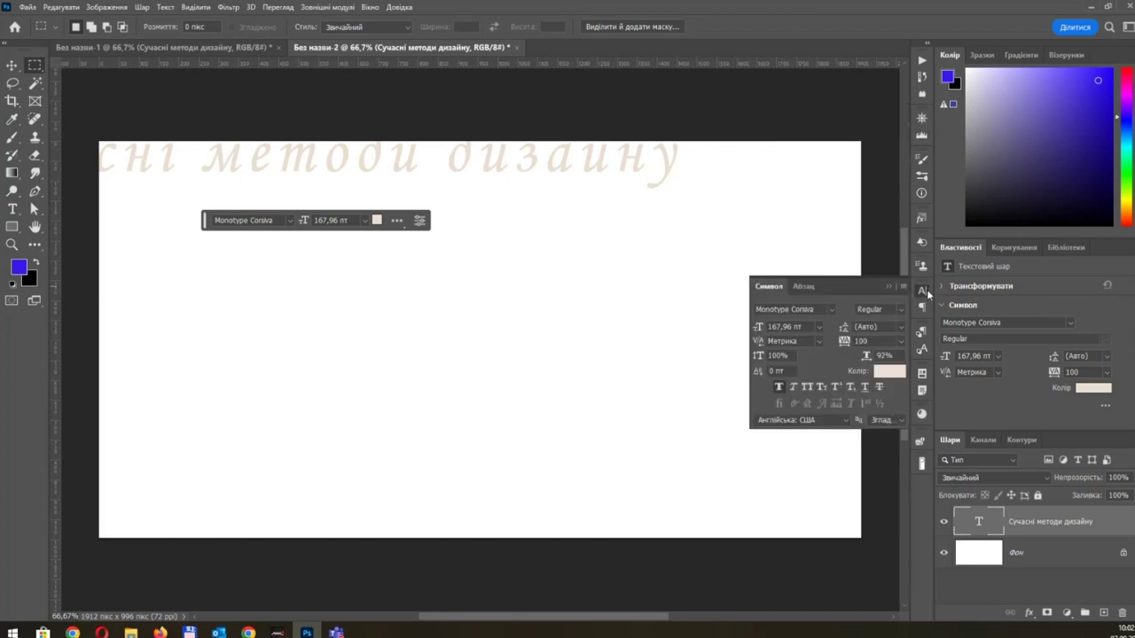
{"action": "left_click", "coordinate": [890, 372]}
{"action": "left_click_drag", "start_coordinate": [925, 360], "coordinate": [923, 342]}
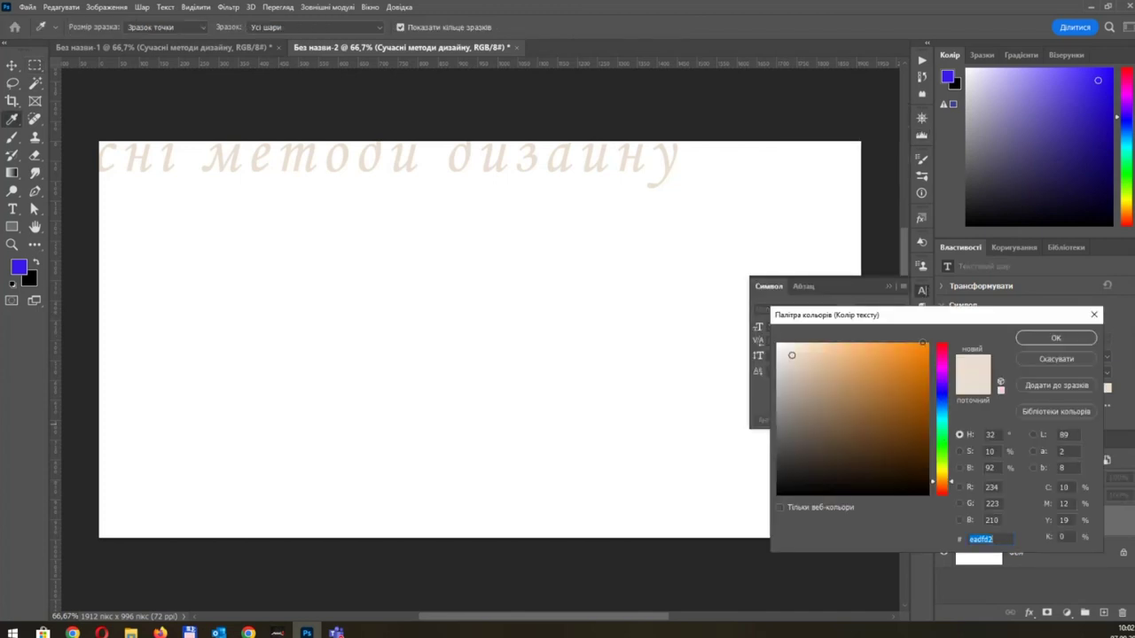
{"action": "left_click", "coordinate": [1055, 338]}
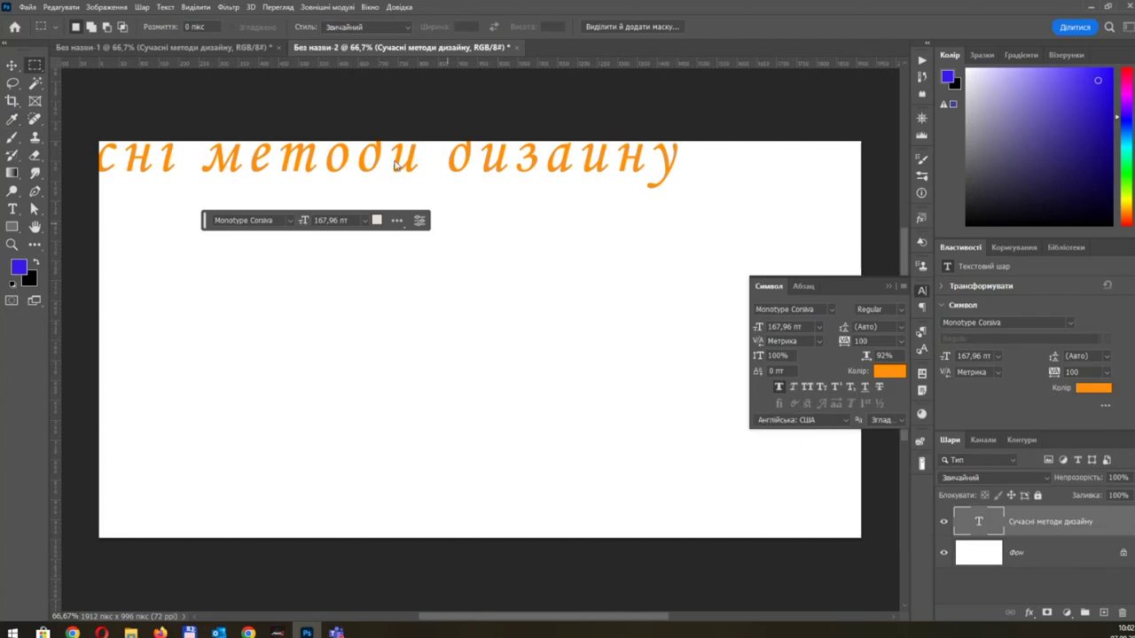
Step: Move the title right and down so it sits fully on the canvas
{"action": "key", "text": "v"}
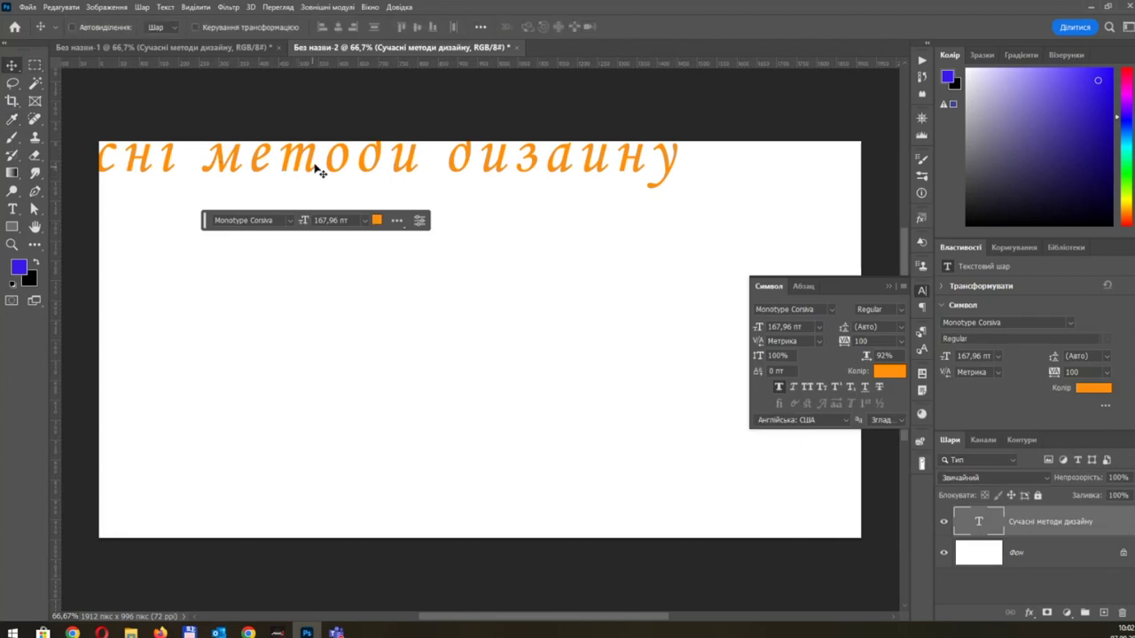
{"action": "left_click_drag", "start_coordinate": [321, 169], "coordinate": [482, 189]}
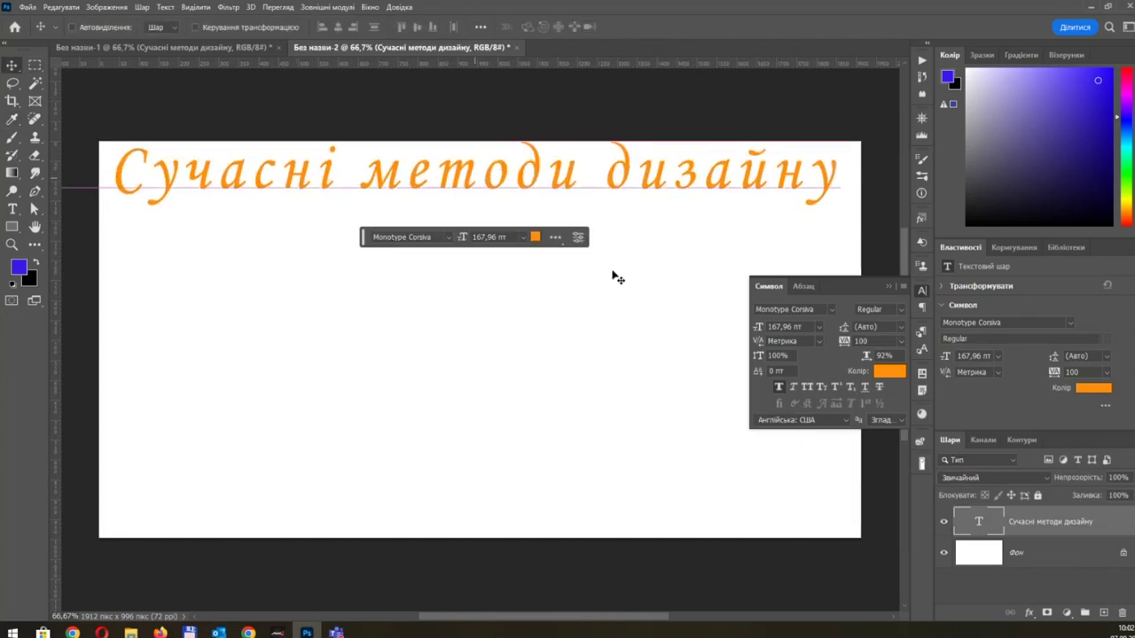
{"action": "left_click", "coordinate": [889, 285]}
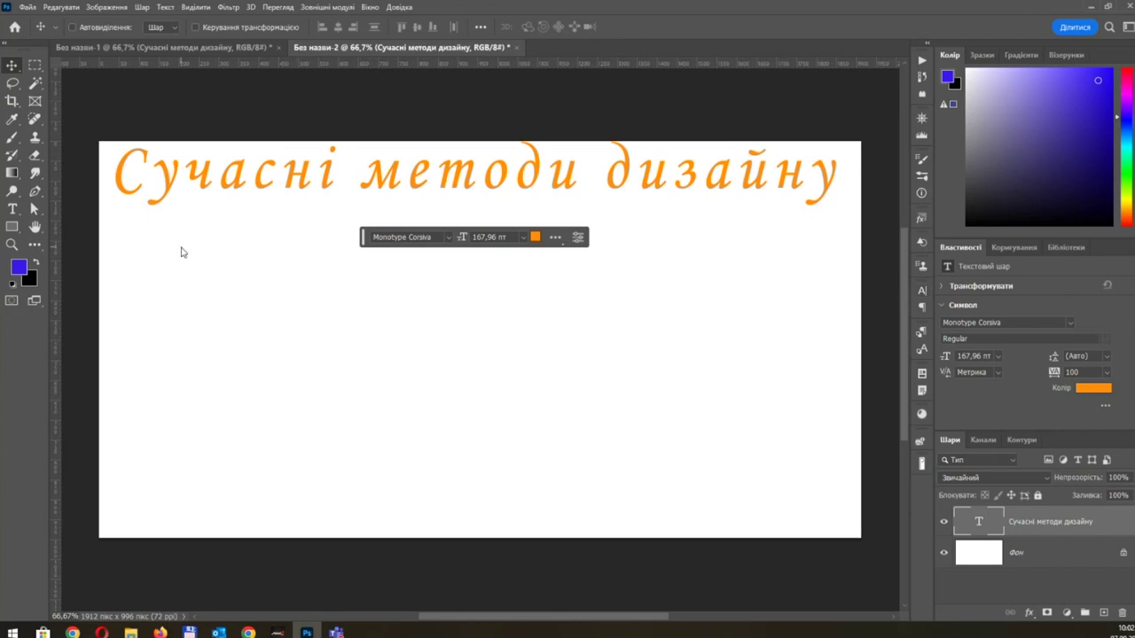
Step: Type the subtitle 'Тема1 Виділення' under the title and shift it right
{"action": "key", "text": "t"}
{"action": "left_click", "coordinate": [149, 242]}
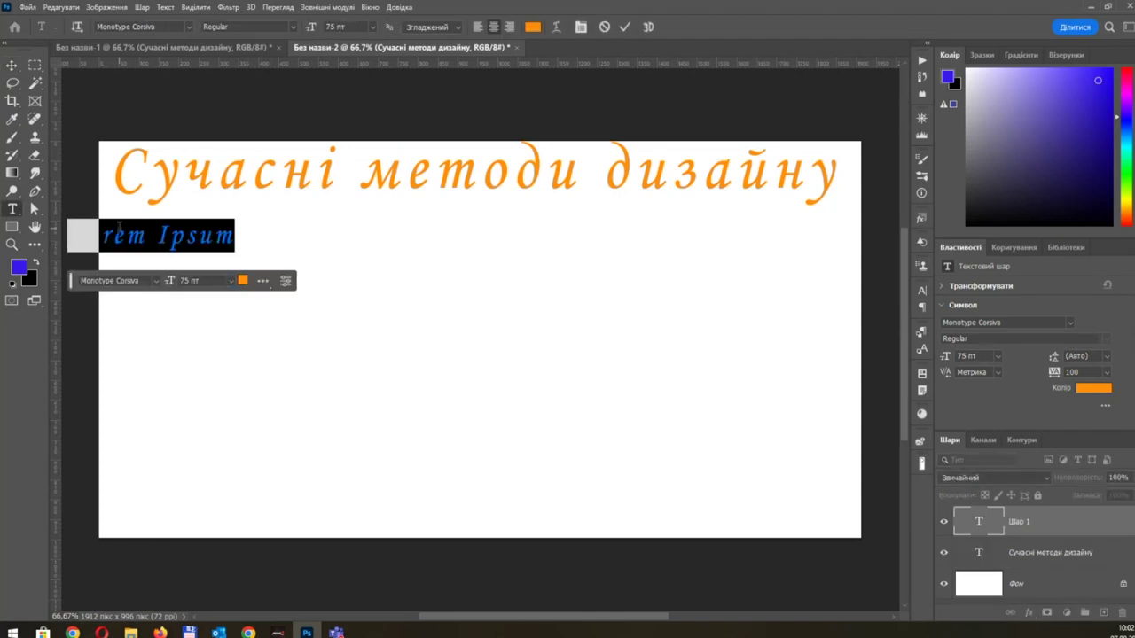
{"action": "type", "text": "Тема"}
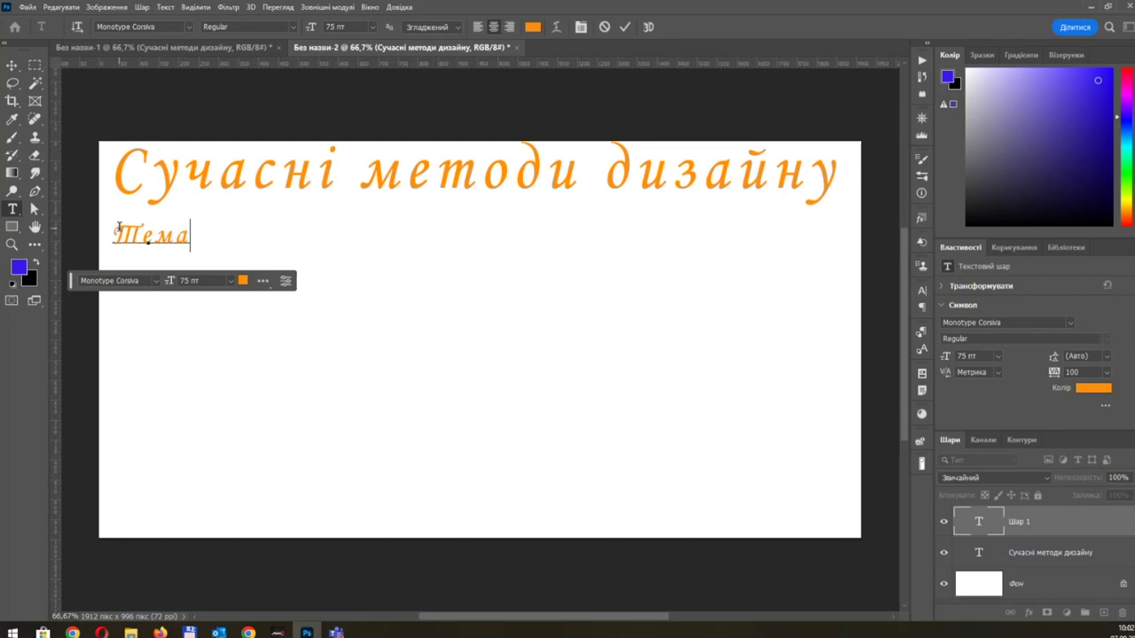
{"action": "type", "text": "1 Ви"}
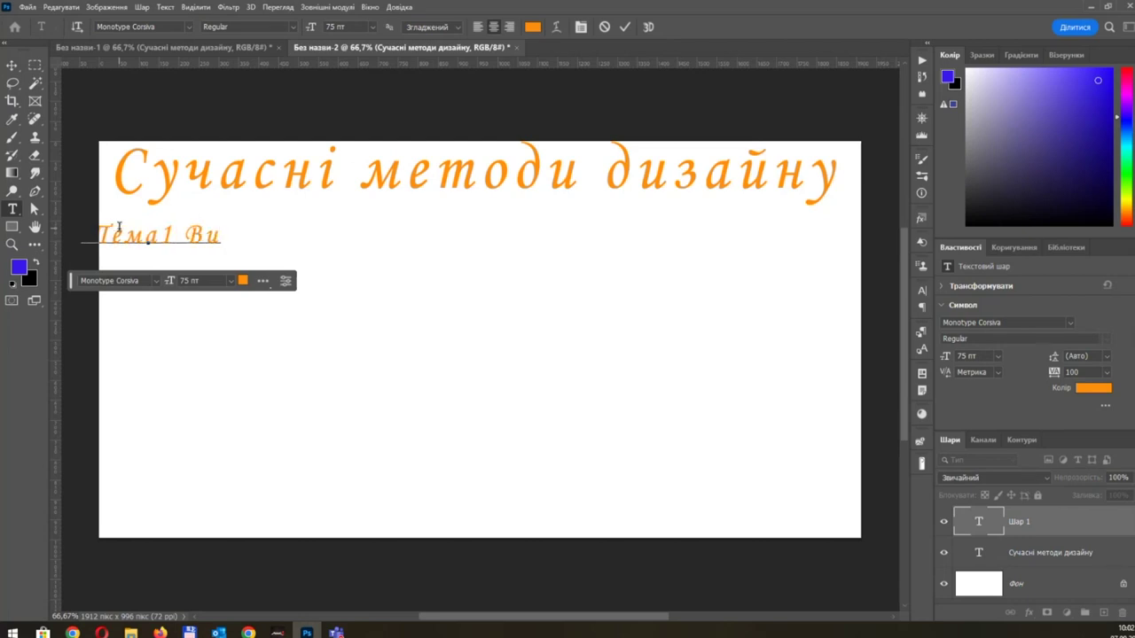
{"action": "type", "text": "діленя"}
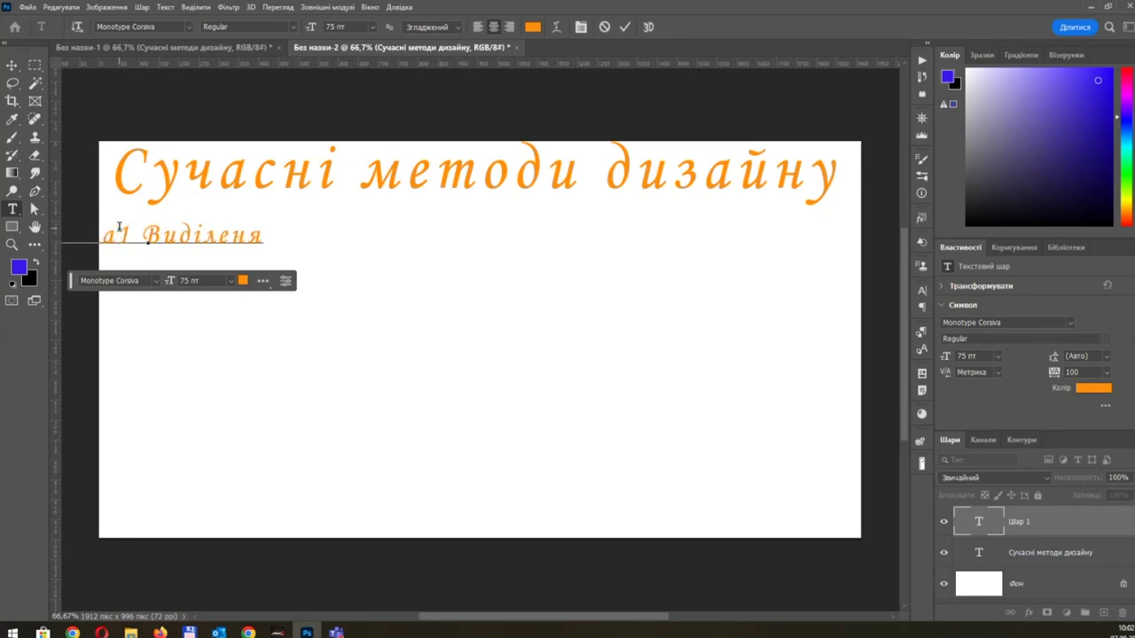
{"action": "key", "text": "Left"}
{"action": "type", "text": "н"}
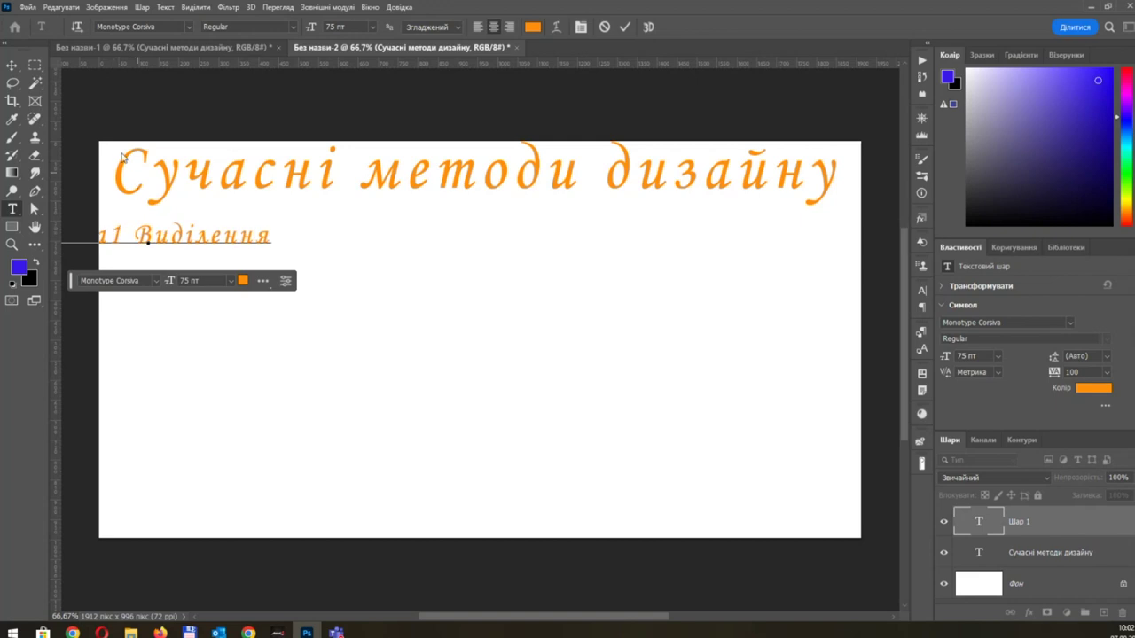
{"action": "left_click", "coordinate": [13, 64]}
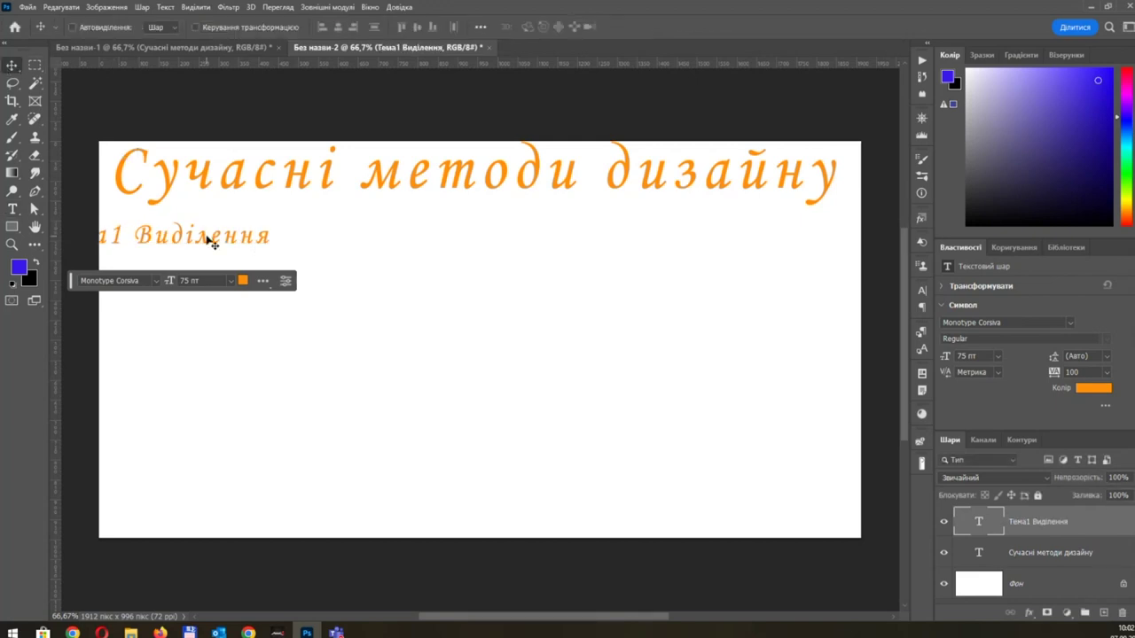
{"action": "mouse_move", "coordinate": [211, 233]}
{"action": "left_mouse_down"}
{"action": "mouse_move", "coordinate": [288, 226]}
{"action": "mouse_move", "coordinate": [306, 237]}
{"action": "mouse_move", "coordinate": [315, 284]}
{"action": "left_mouse_up"}
Step: Append '(маскування)' to the subtitle and commit the text
{"action": "key", "text": "ctrl+z"}
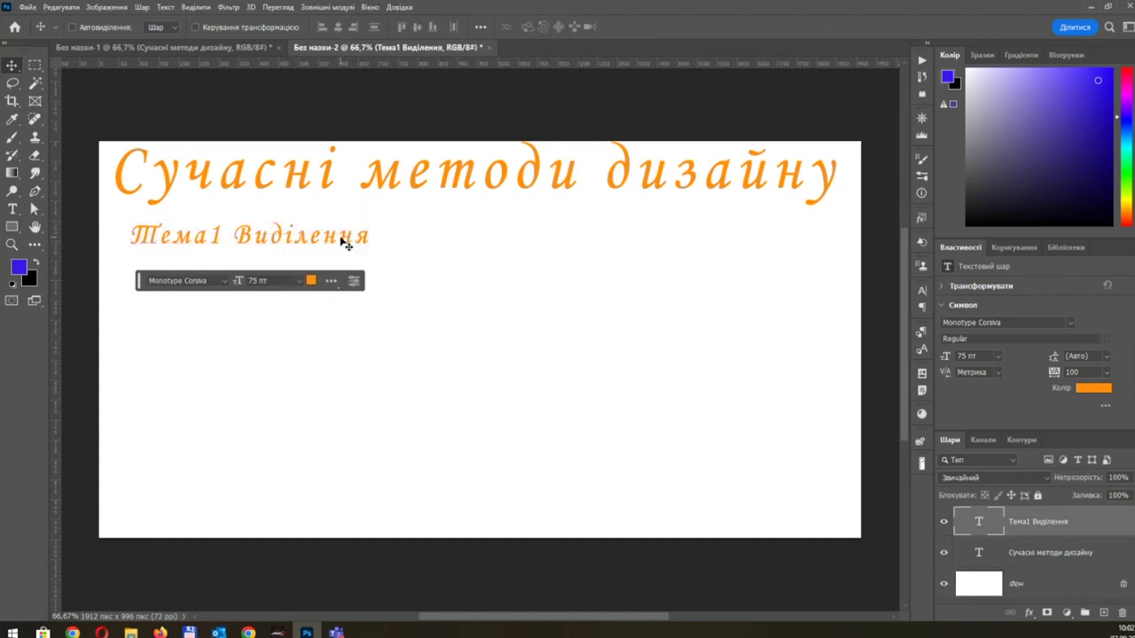
{"action": "double_click", "coordinate": [341, 238]}
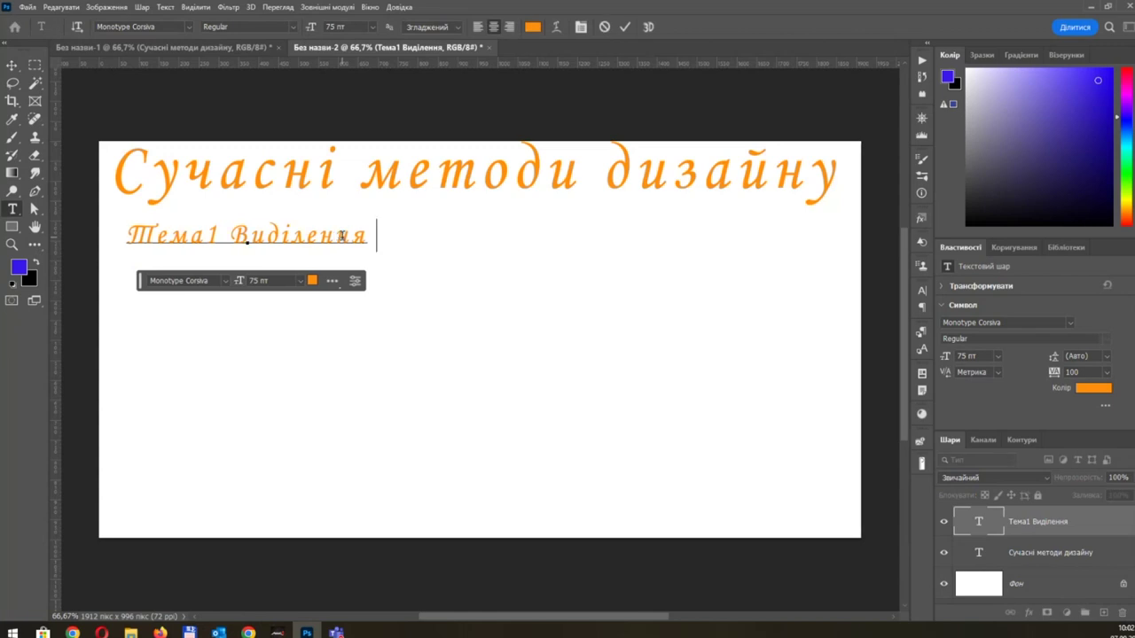
{"action": "type", "text": "()"}
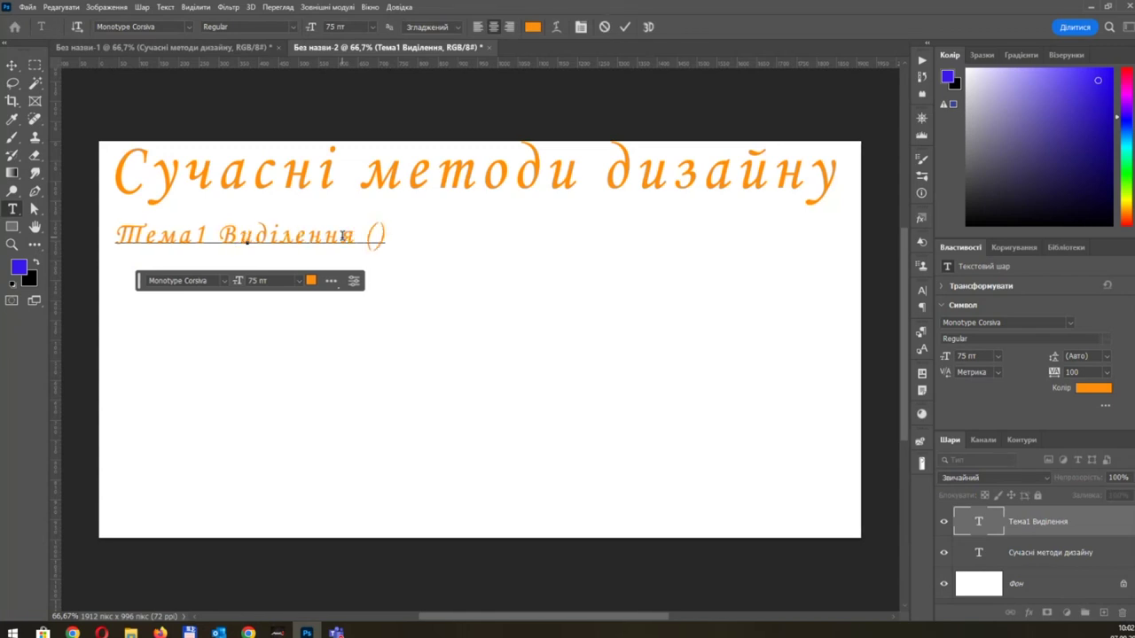
{"action": "type", "text": "маск"}
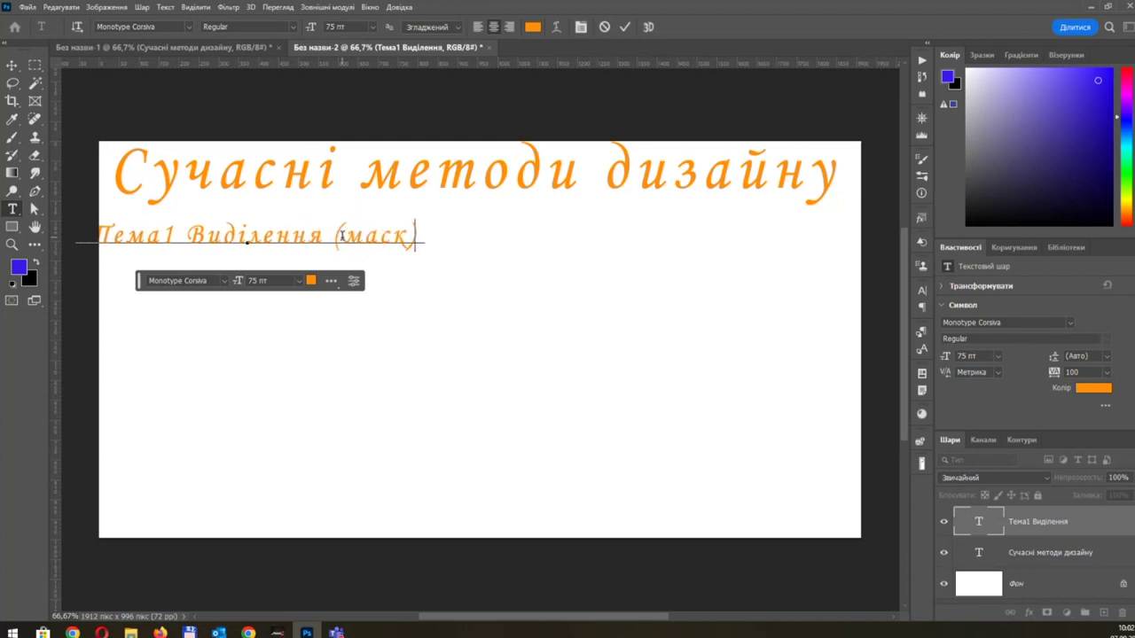
{"action": "type", "text": "ування"}
{"action": "key", "text": "ctrl+Return"}
Step: Centre the subtitle under the title and scale it up about 143%, nudging it slightly left
{"action": "key", "text": "v"}
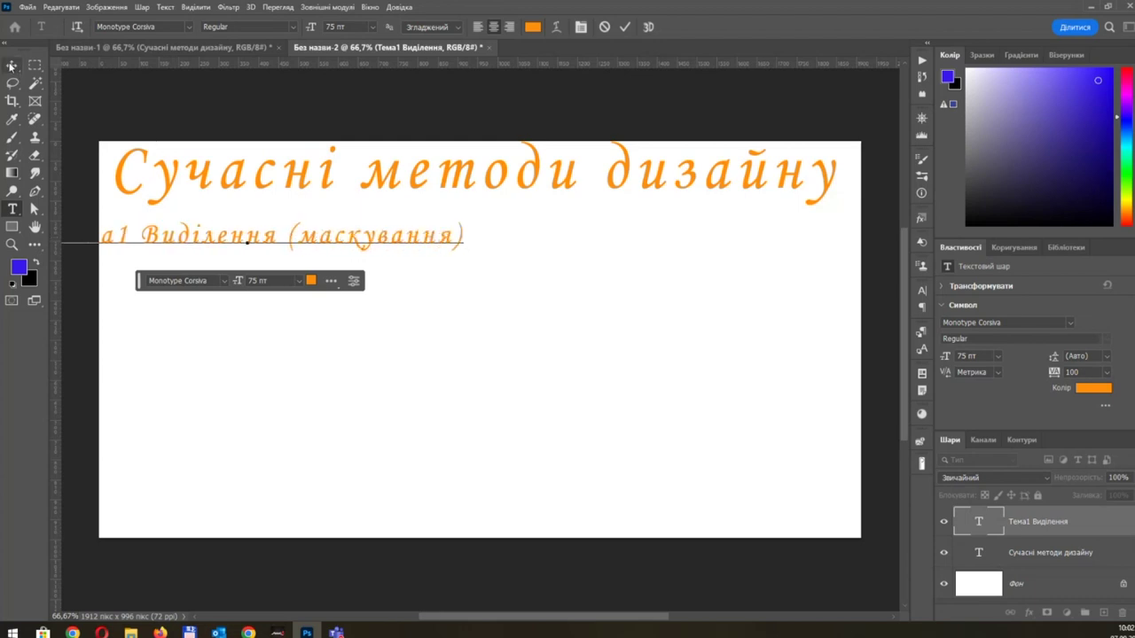
{"action": "left_click_drag", "start_coordinate": [339, 240], "coordinate": [506, 250]}
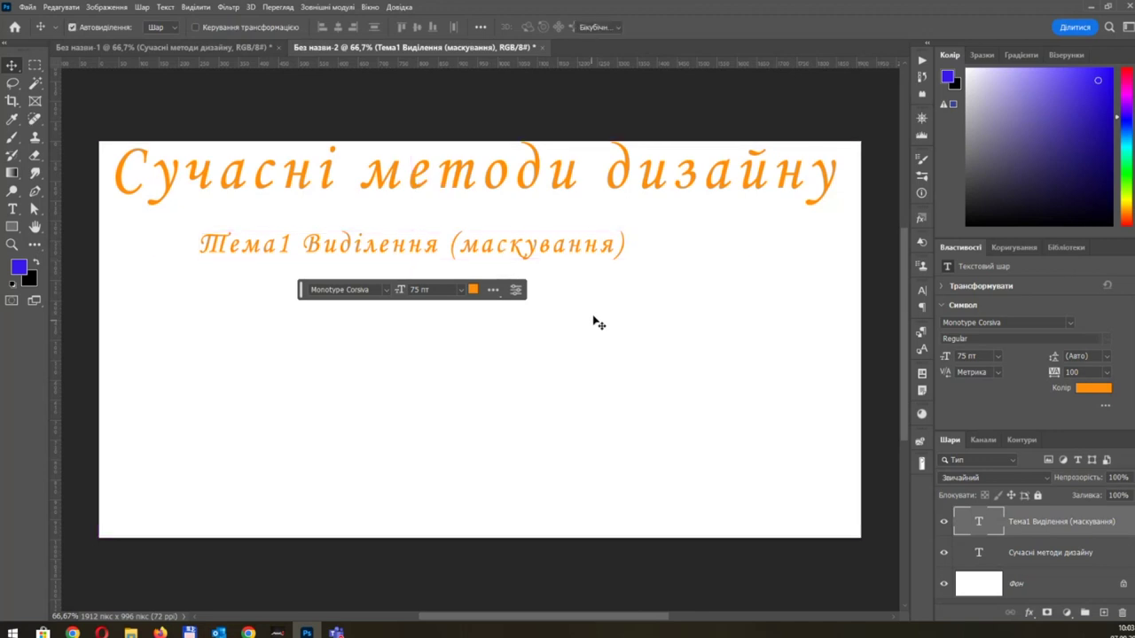
{"action": "key", "text": "ctrl+t"}
{"action": "left_click_drag", "start_coordinate": [623, 264], "coordinate": [801, 318]}
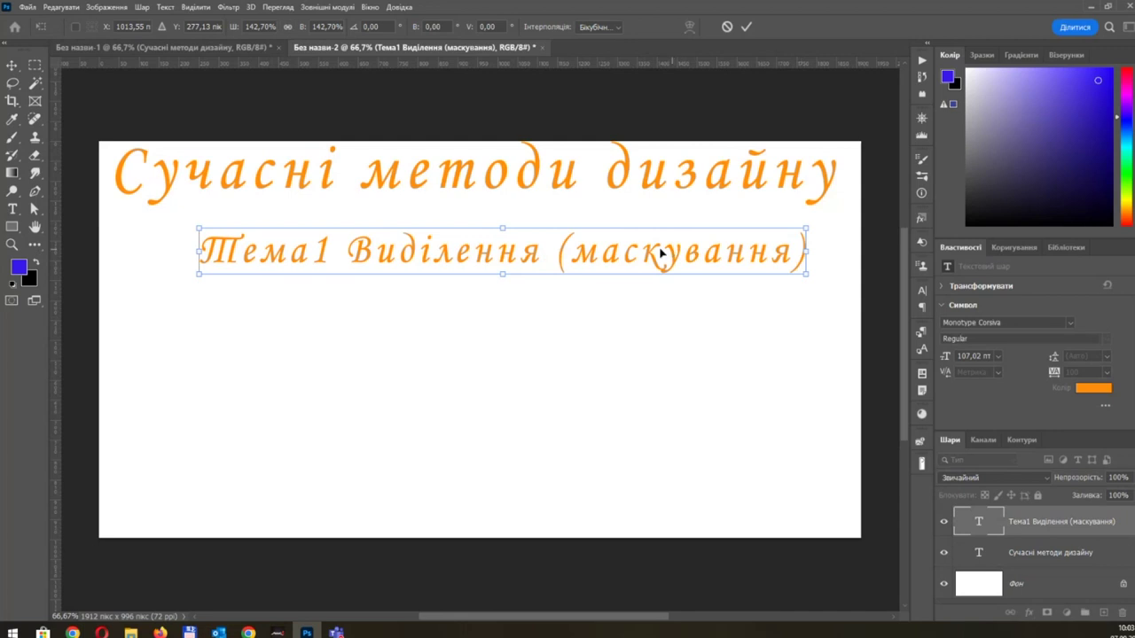
{"action": "left_click_drag", "start_coordinate": [669, 255], "coordinate": [642, 251]}
{"action": "key", "text": "Return"}
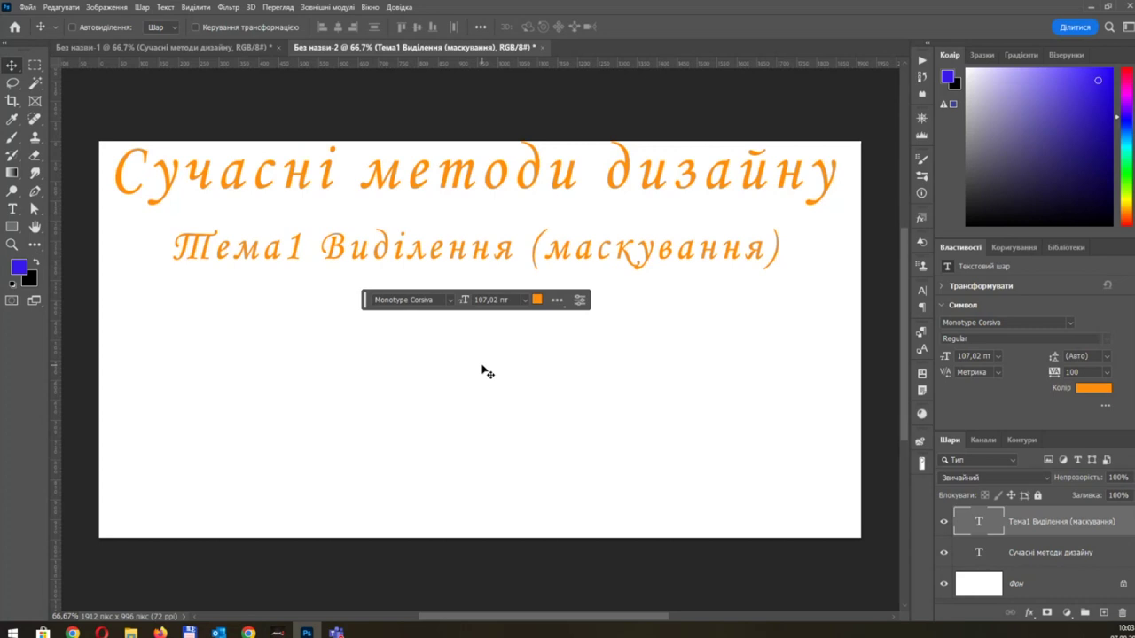
Step: Return to the Без назви-1 street photo, move the floating text bar aside, and choose Rectangular Marquee
{"action": "left_click", "coordinate": [228, 45]}
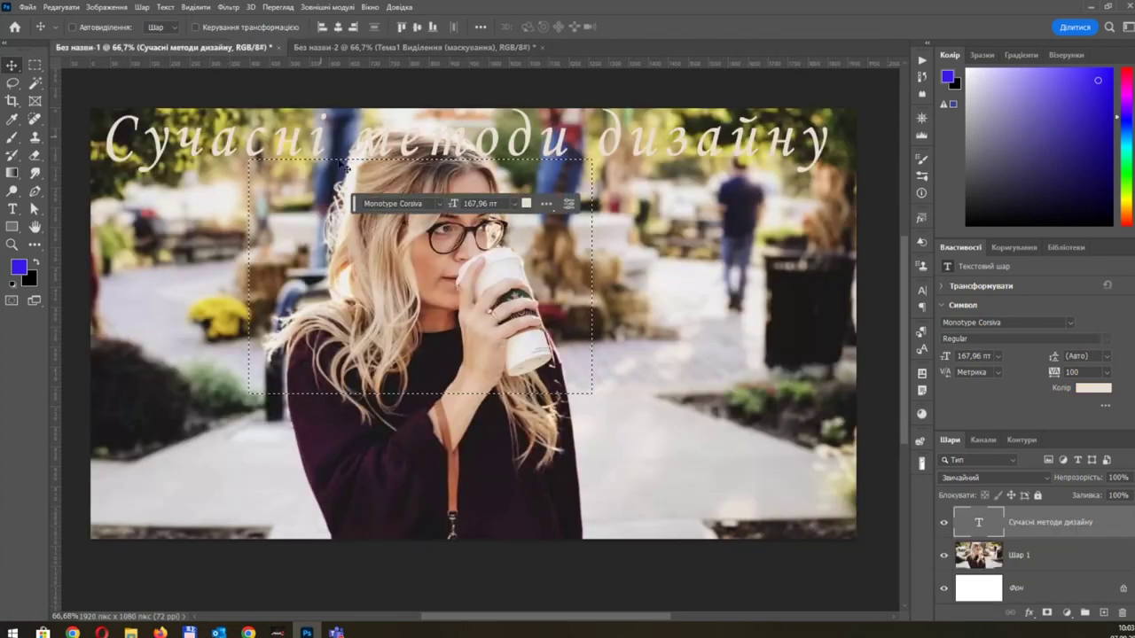
{"action": "left_click_drag", "start_coordinate": [353, 204], "coordinate": [609, 513]}
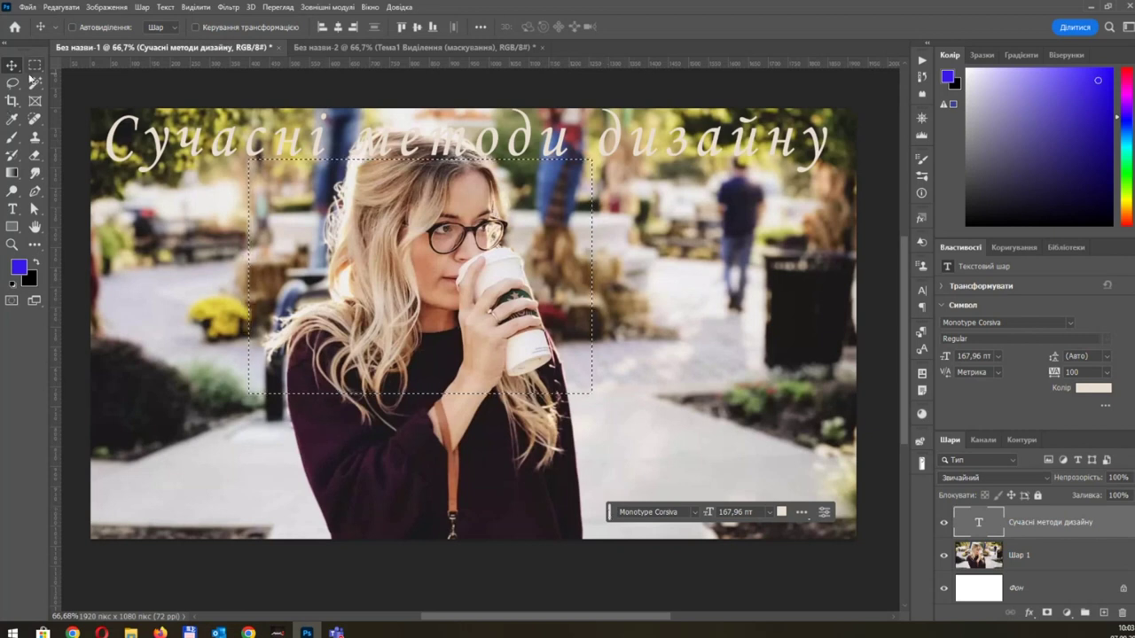
{"action": "left_click", "coordinate": [32, 70]}
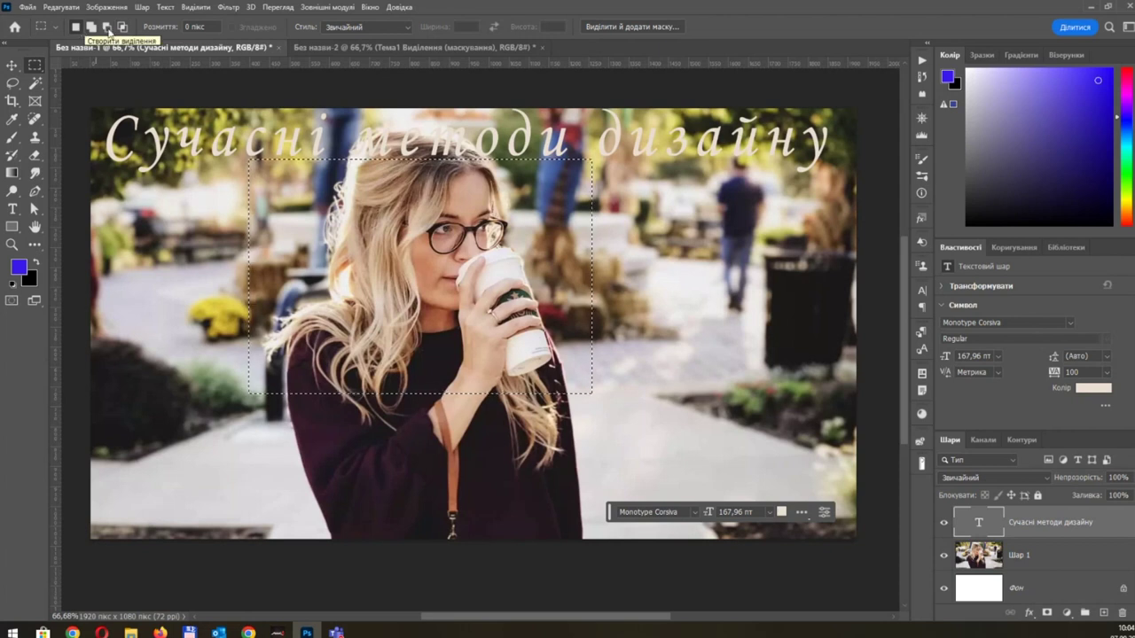
{"action": "left_click", "coordinate": [14, 28]}
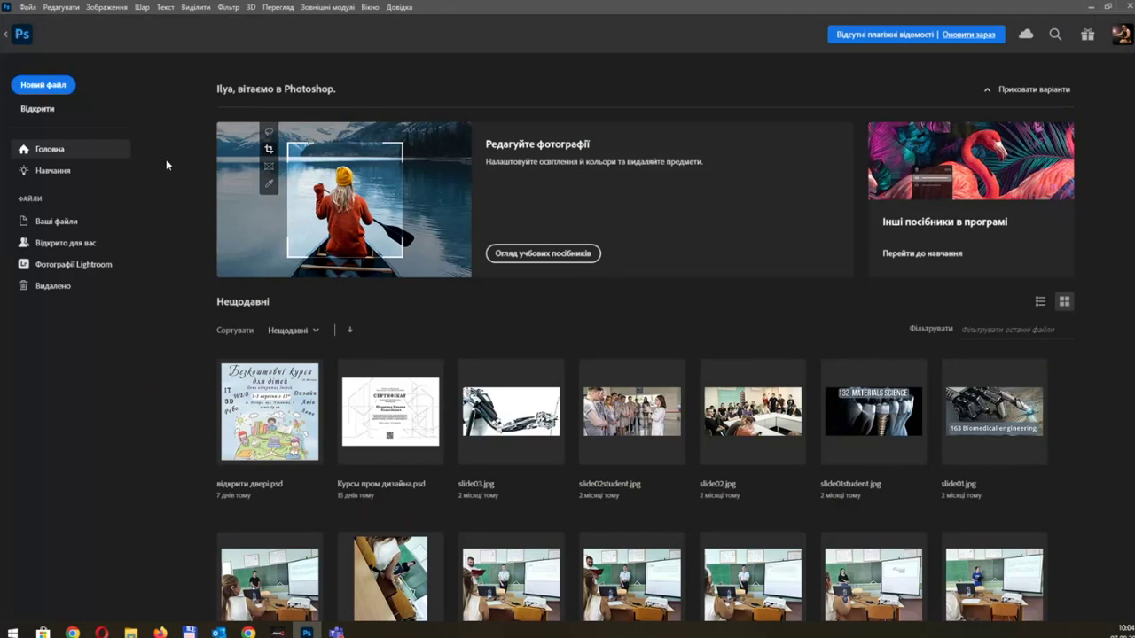
{"action": "left_click", "coordinate": [5, 35]}
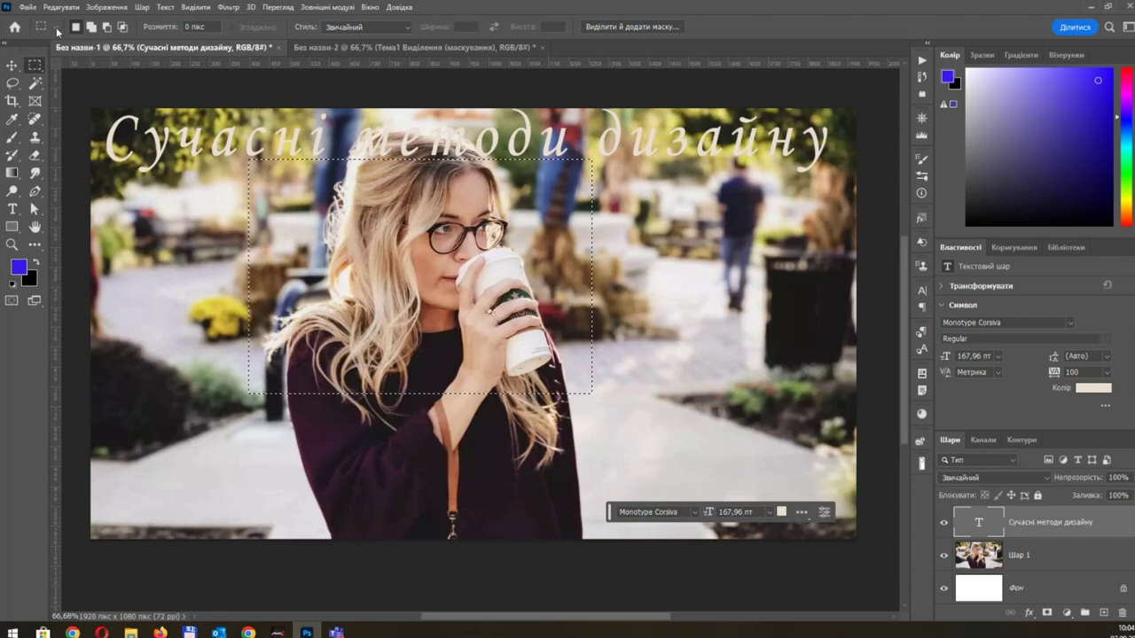
{"action": "left_click", "coordinate": [57, 30]}
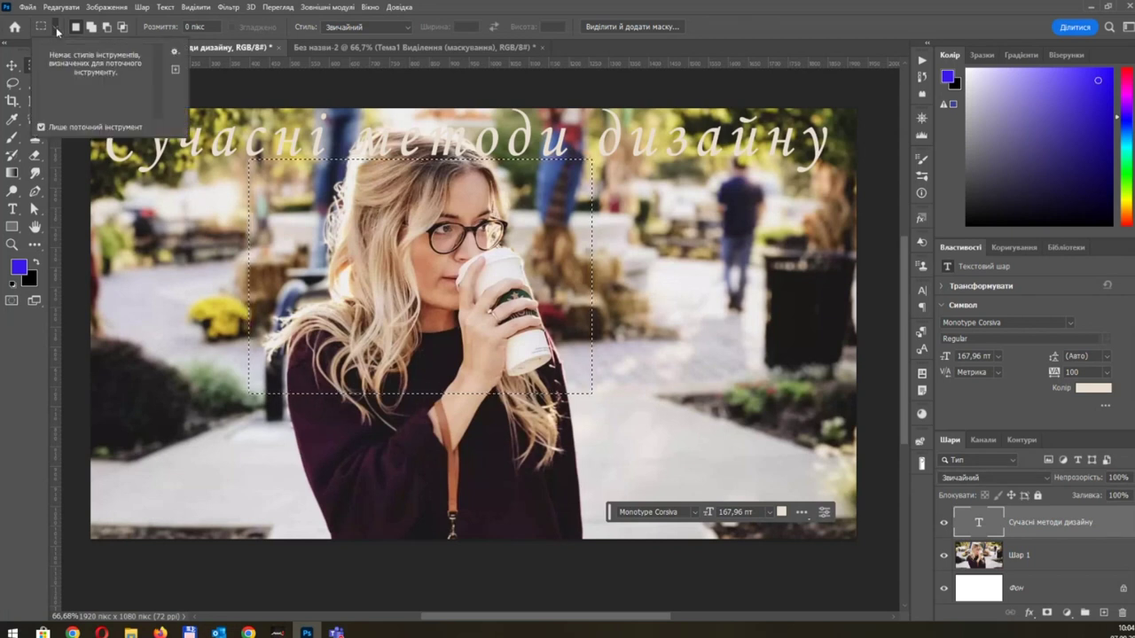
{"action": "left_click", "coordinate": [175, 51]}
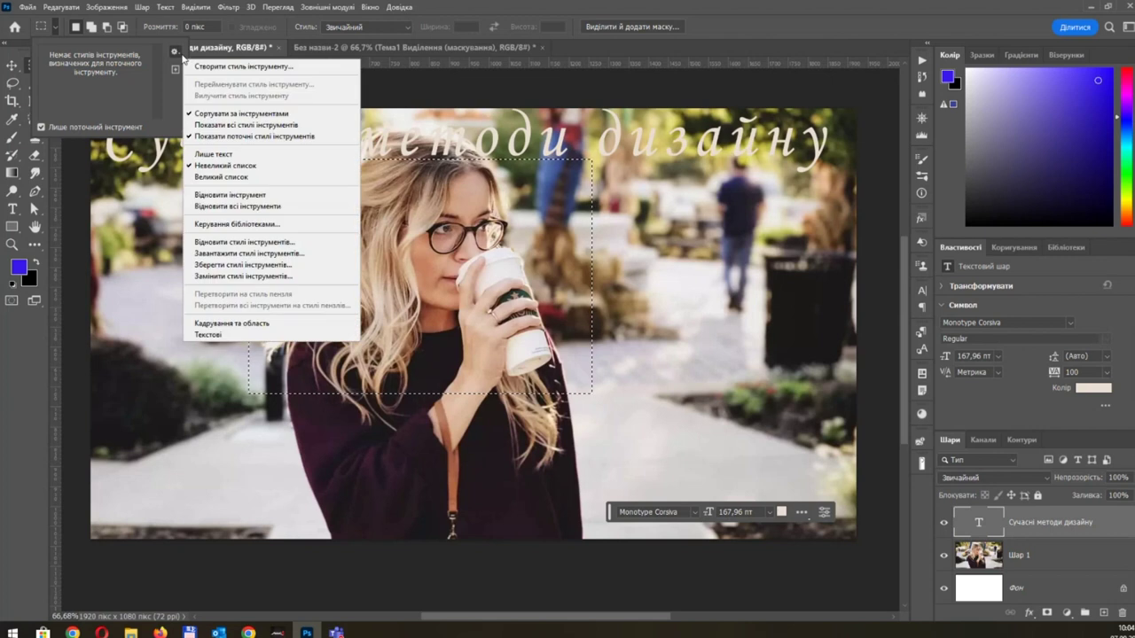
{"action": "left_click", "coordinate": [59, 31]}
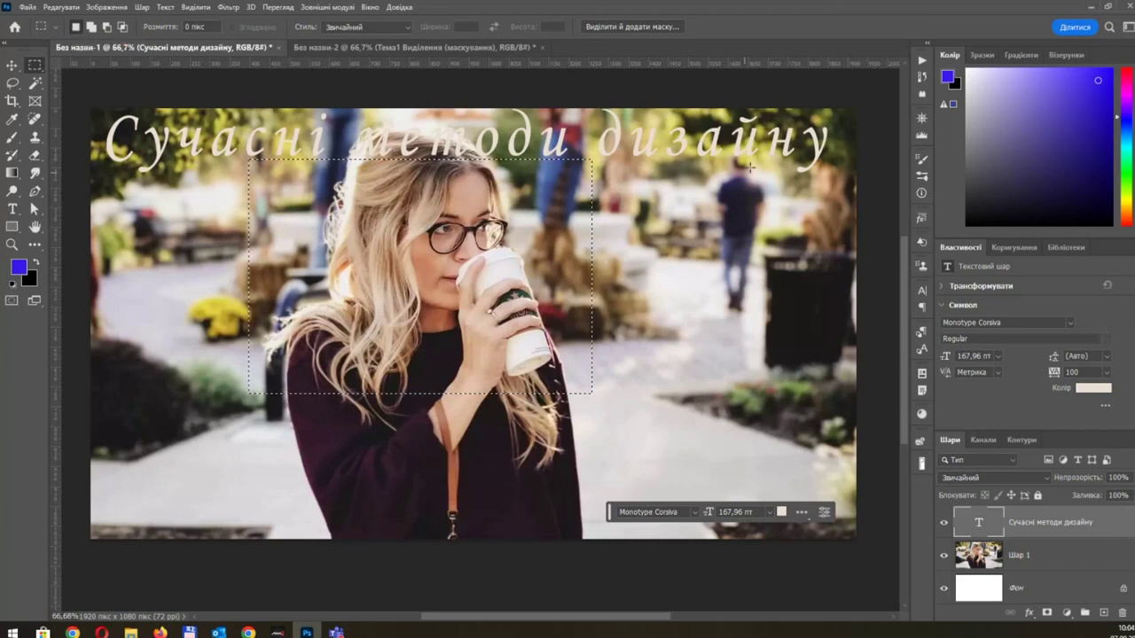
Step: Try several test rectangles, ending with a roughly square selection around the woman's face, cup and shoulders
{"action": "key", "text": "ctrl+d"}
{"action": "key", "text": "ctrl+shift+d"}
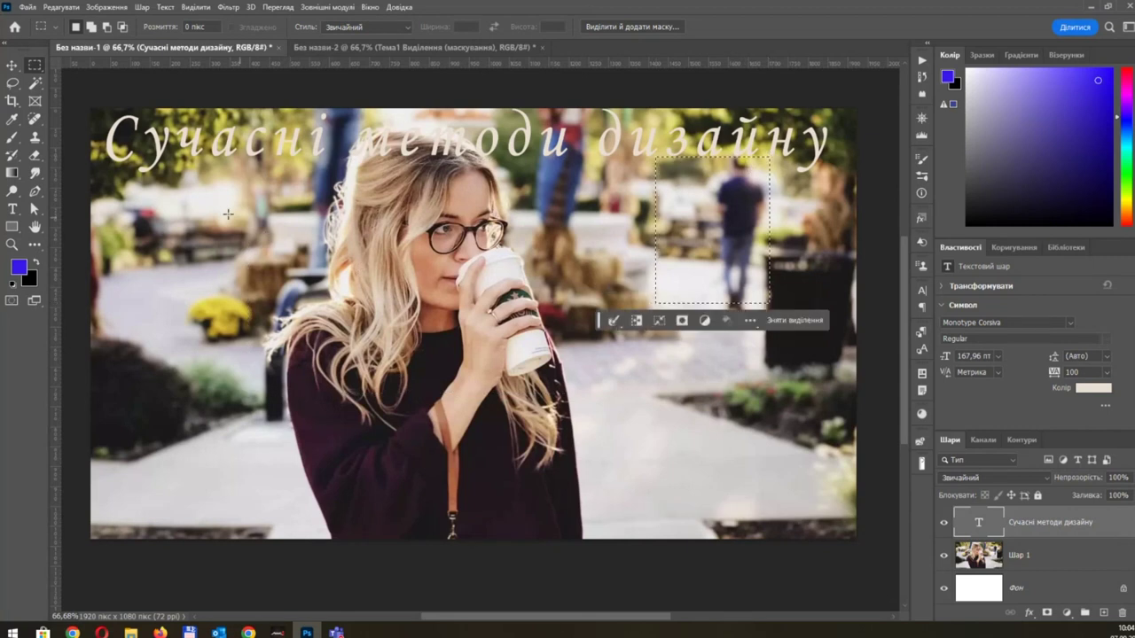
{"action": "left_click_drag", "start_coordinate": [134, 186], "coordinate": [330, 389]}
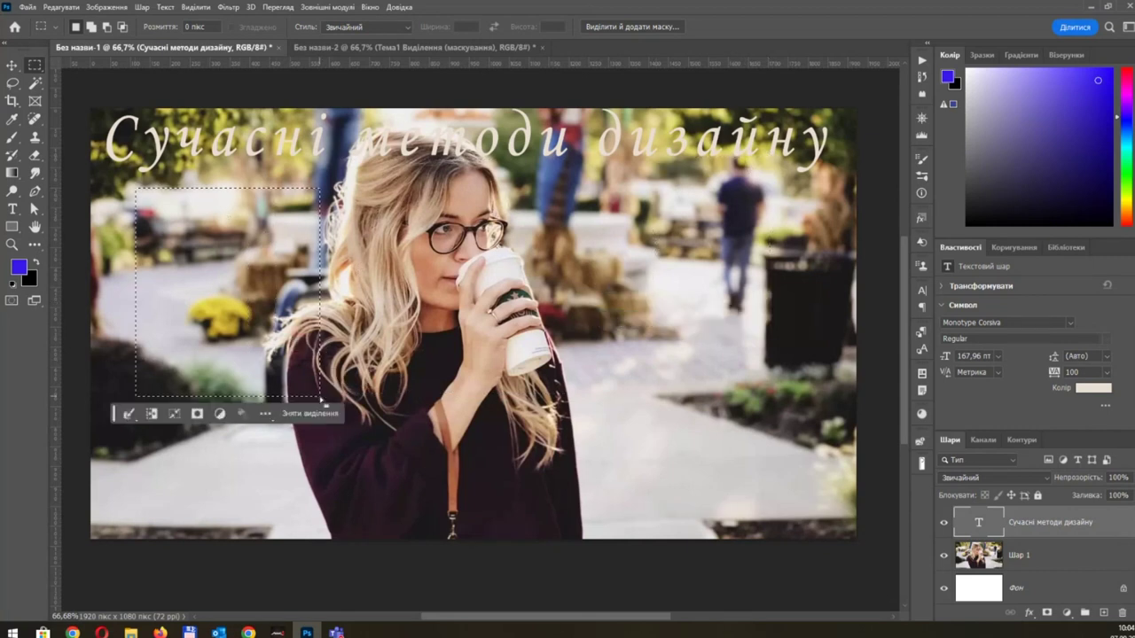
{"action": "left_click_drag", "start_coordinate": [598, 215], "coordinate": [846, 377]}
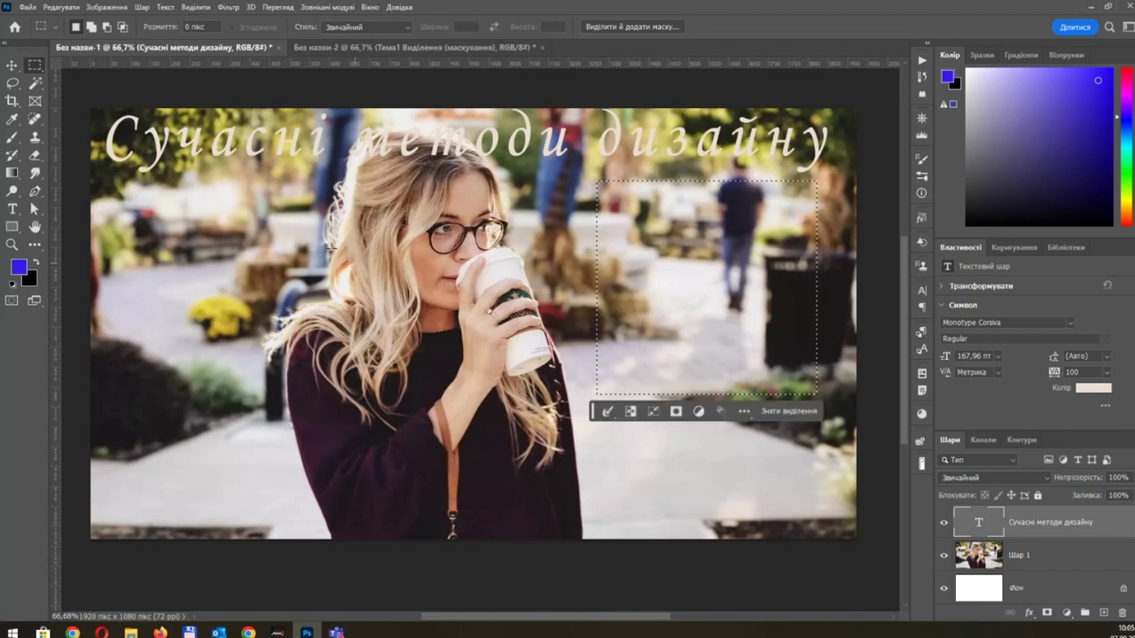
{"action": "left_click_drag", "start_coordinate": [213, 188], "coordinate": [437, 369]}
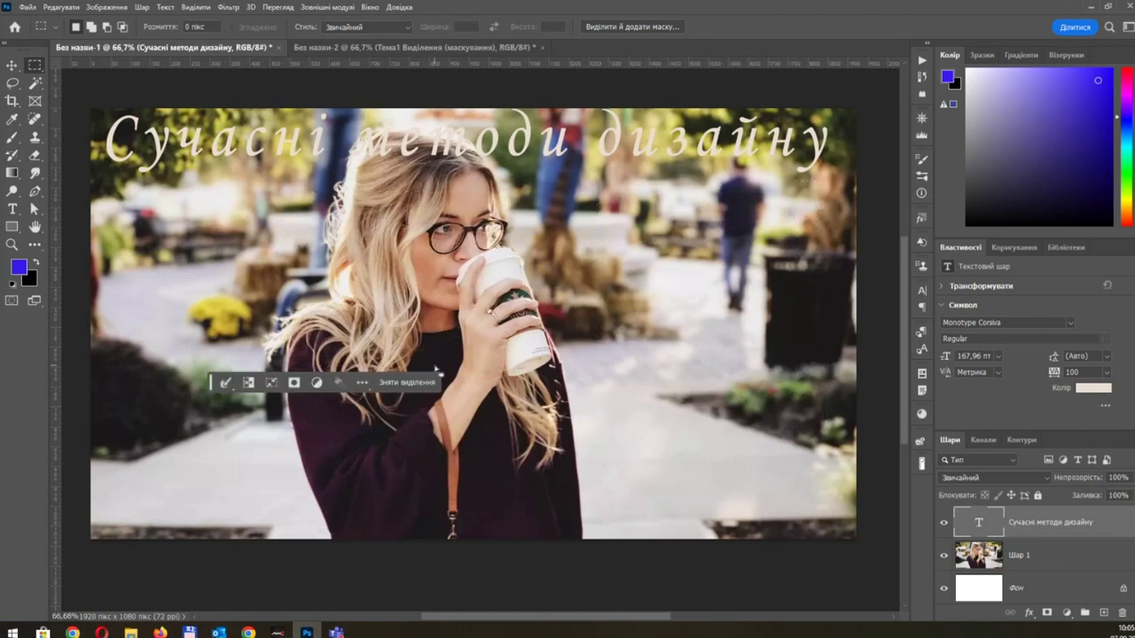
{"action": "left_click", "coordinate": [474, 347]}
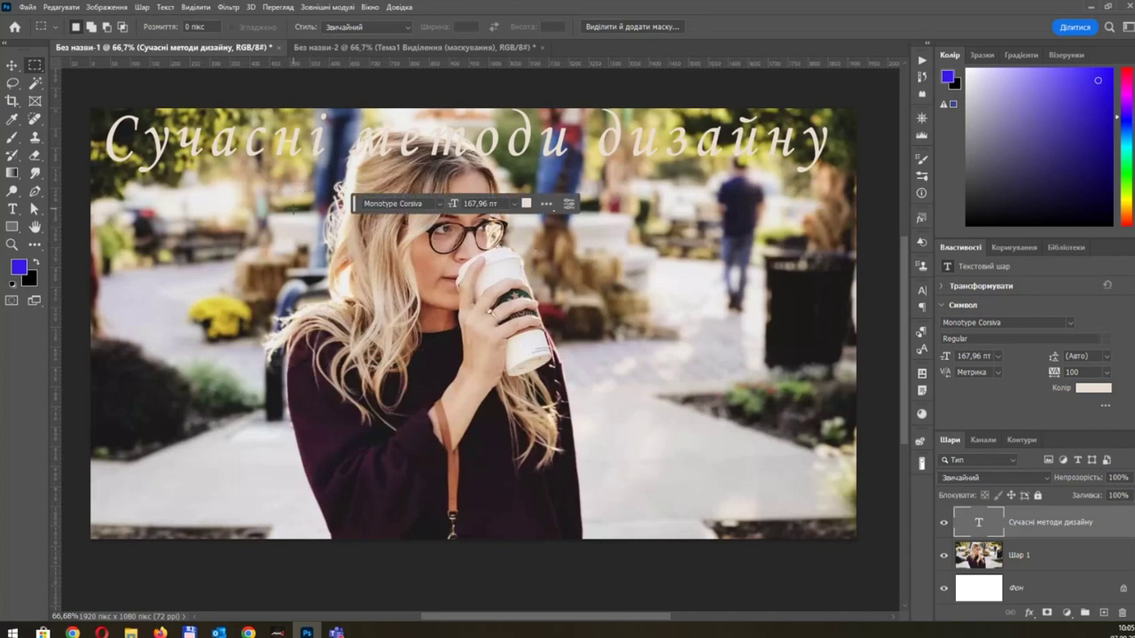
{"action": "left_click_drag", "start_coordinate": [247, 177], "coordinate": [624, 414]}
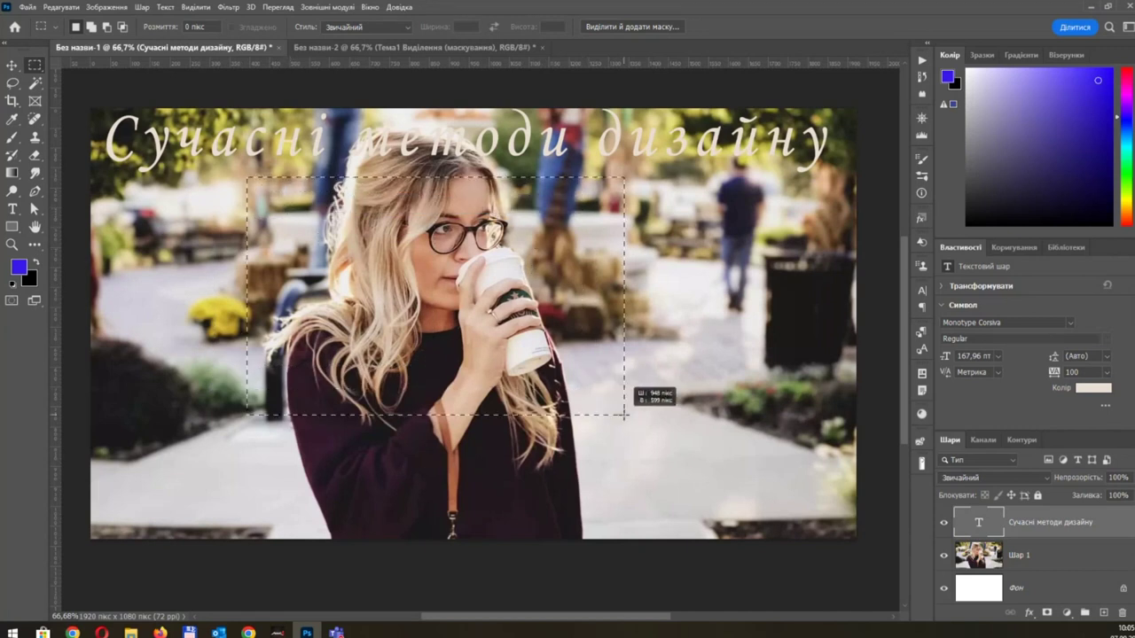
{"action": "left_click", "coordinate": [239, 186]}
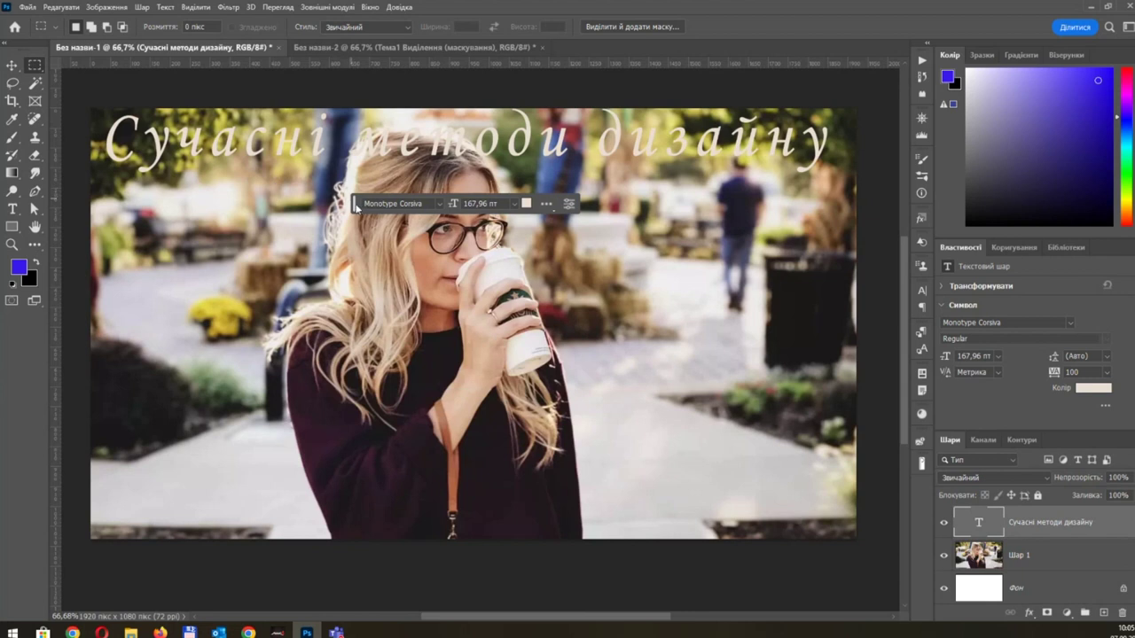
{"action": "mouse_move", "coordinate": [357, 206]}
{"action": "left_mouse_down"}
{"action": "mouse_move", "coordinate": [365, 472]}
{"action": "mouse_move", "coordinate": [332, 574]}
{"action": "left_mouse_up"}
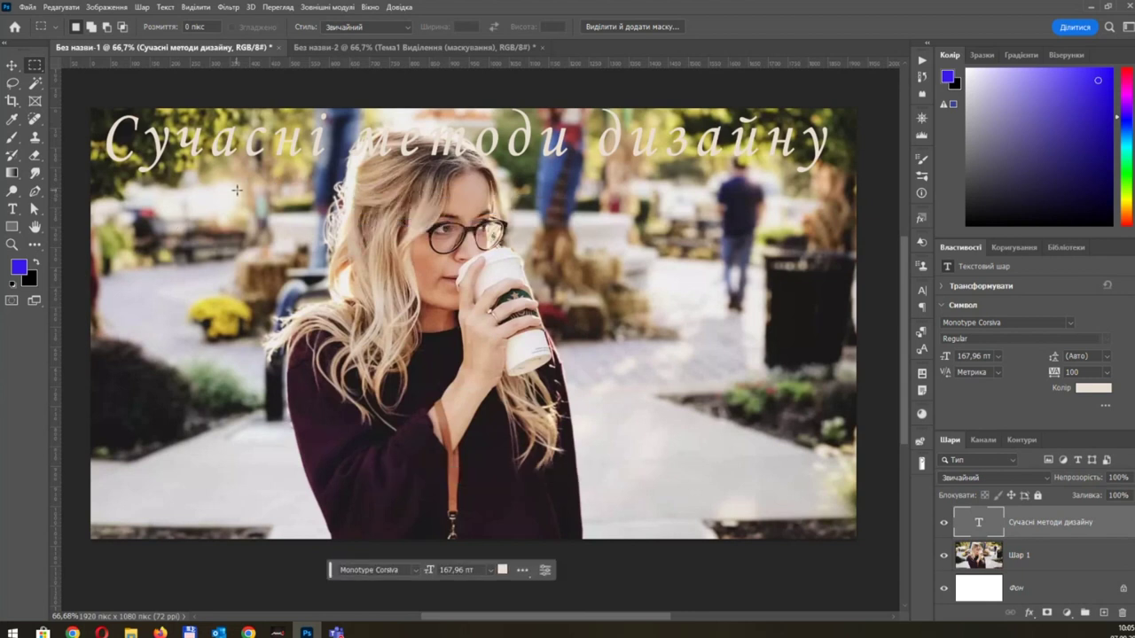
{"action": "left_click_drag", "start_coordinate": [299, 193], "coordinate": [779, 484]}
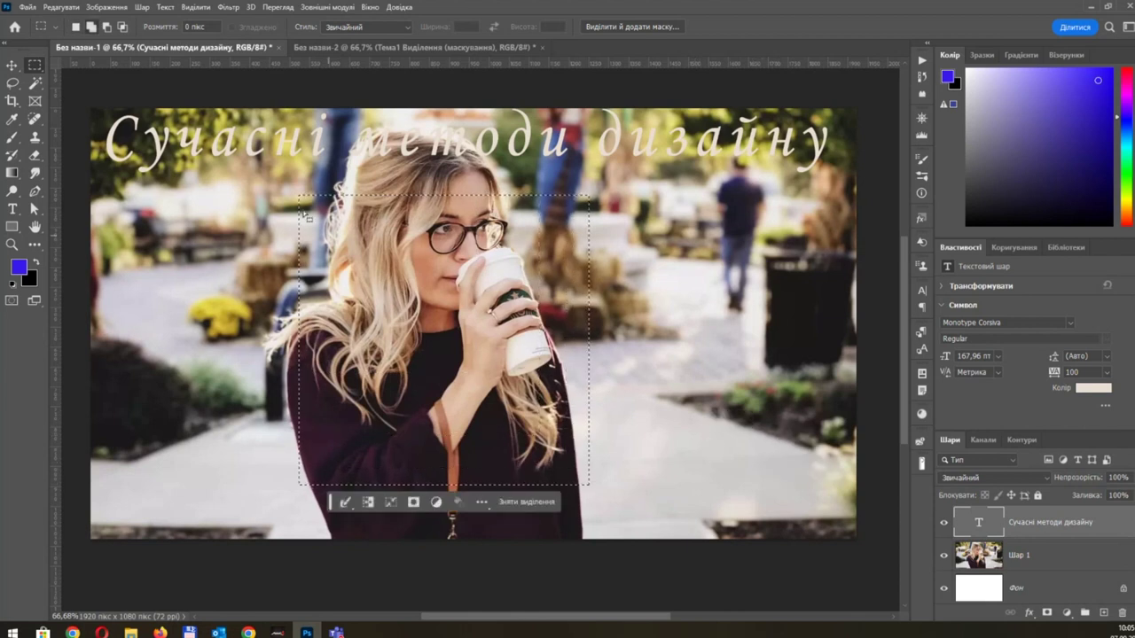
Step: In the orange-title document, start a new line under the subtitle beginning 'SHIFT -'
{"action": "left_click", "coordinate": [404, 47]}
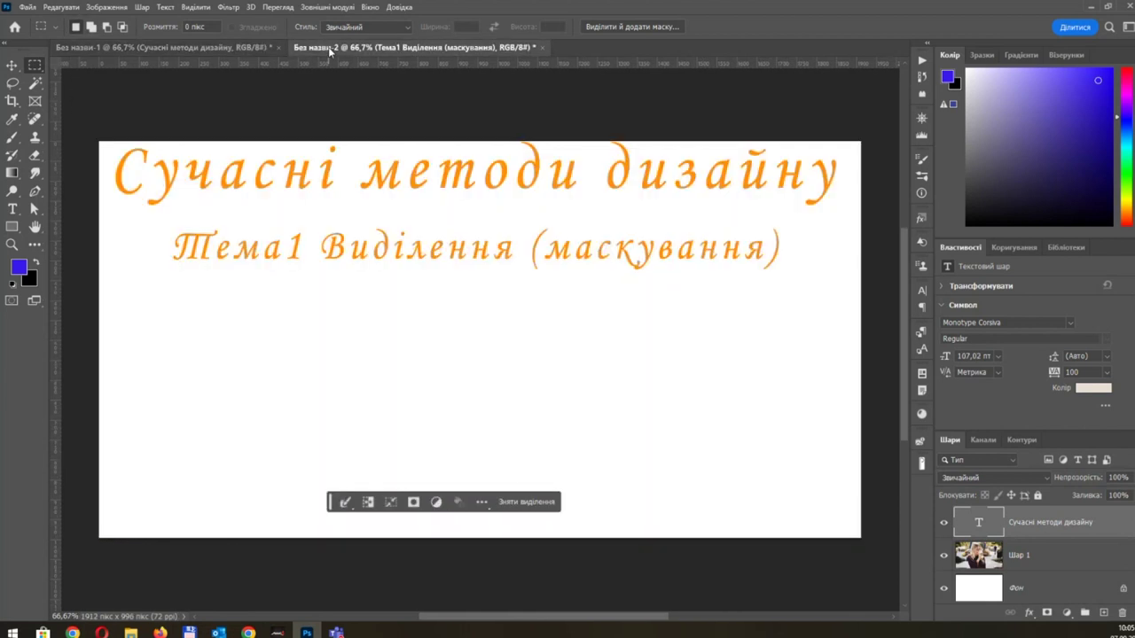
{"action": "key", "text": "t"}
{"action": "left_click", "coordinate": [359, 250]}
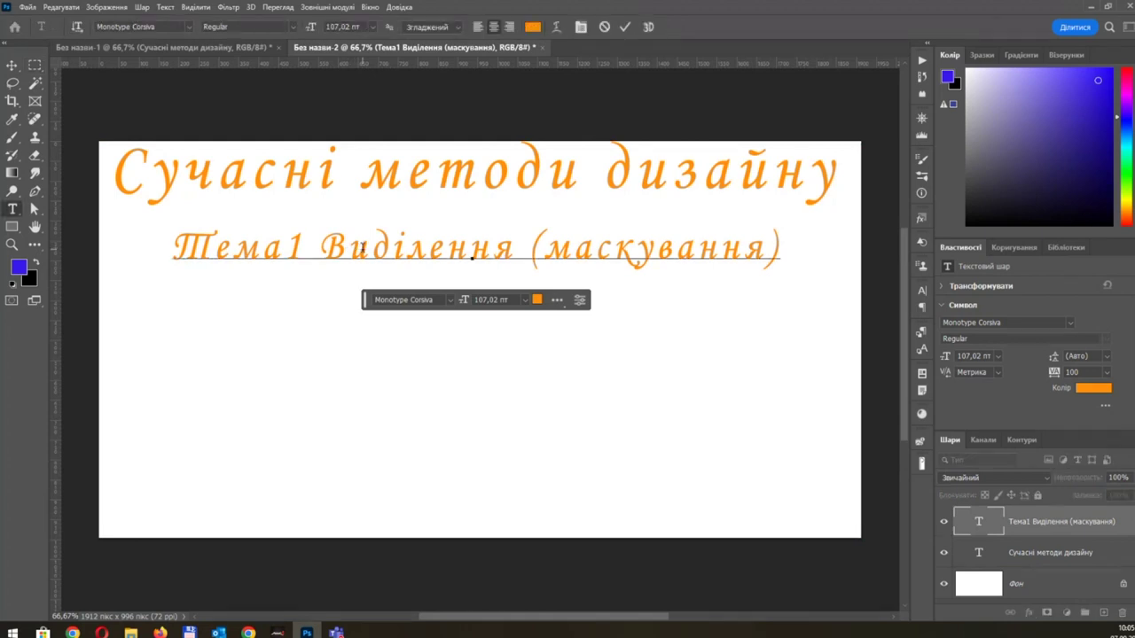
{"action": "key", "text": "Return"}
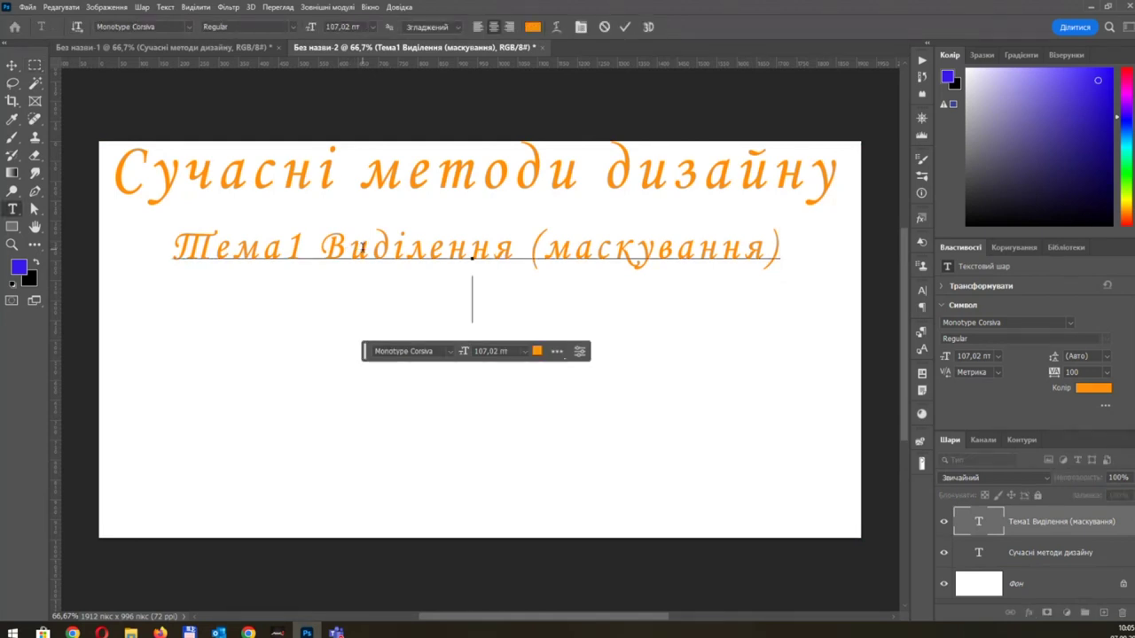
{"action": "type", "text": "S"}
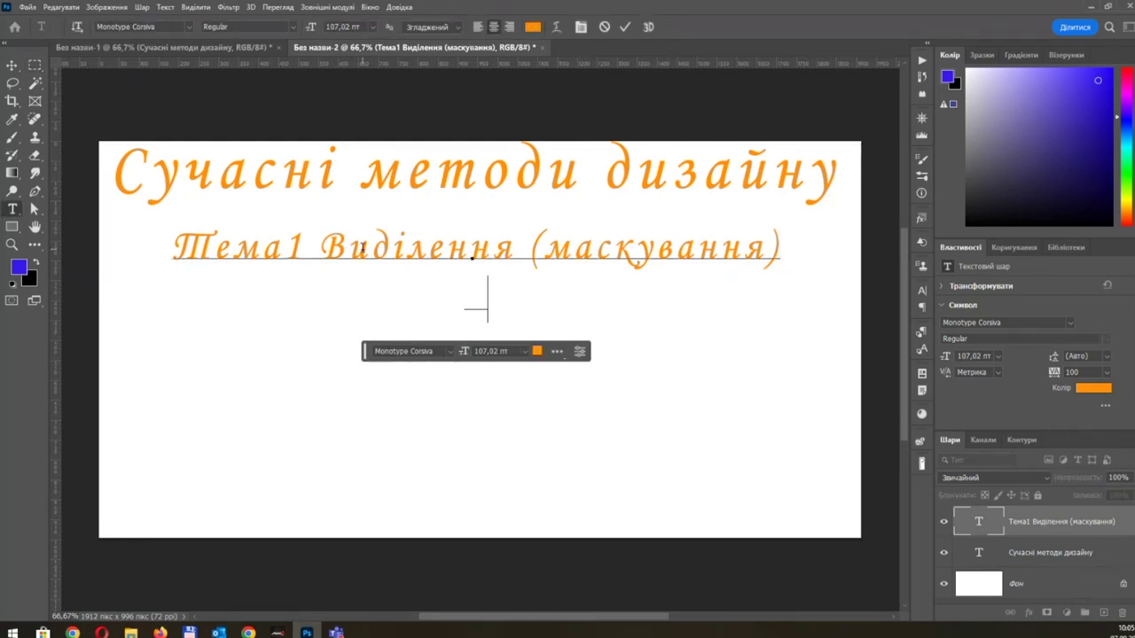
{"action": "type", "text": "HIF"}
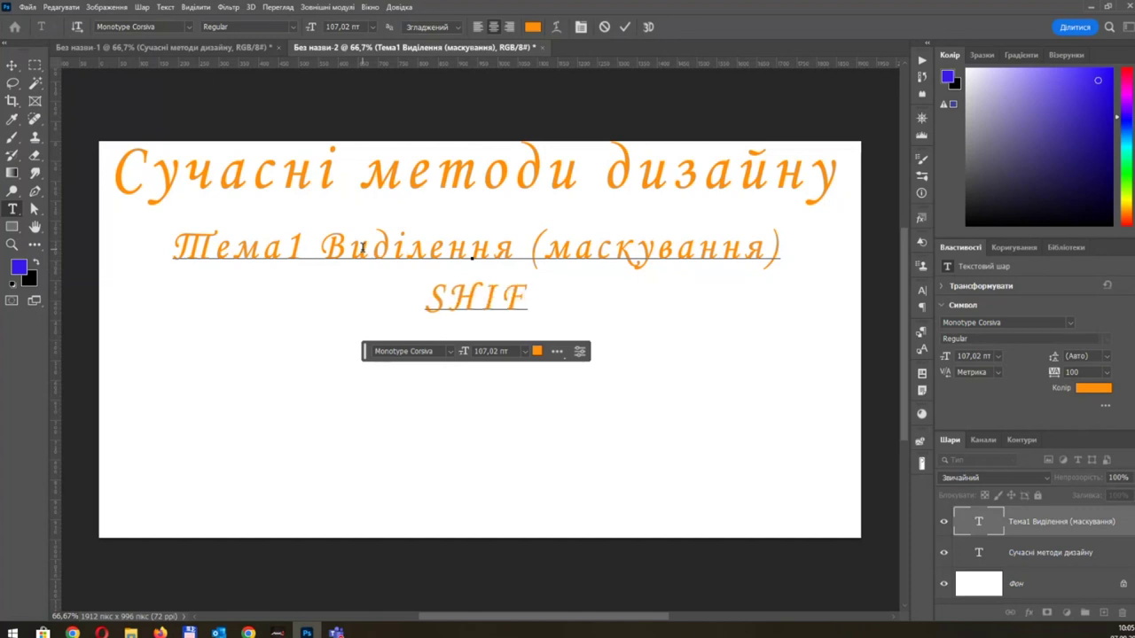
{"action": "type", "text": "T"}
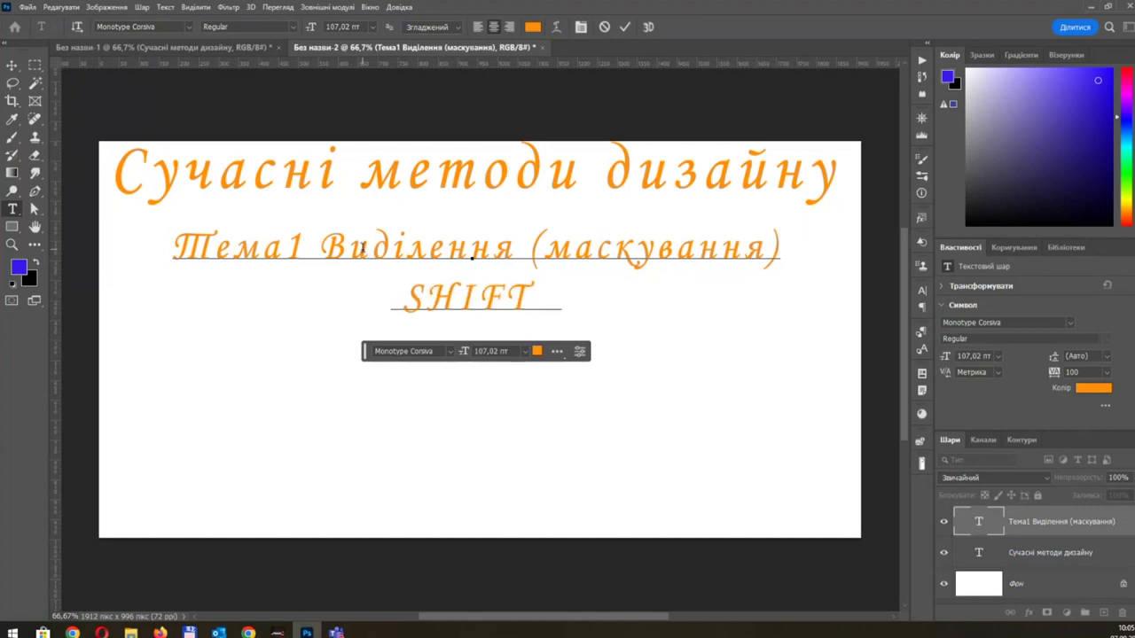
{"action": "type", "text": "  -пронро"}
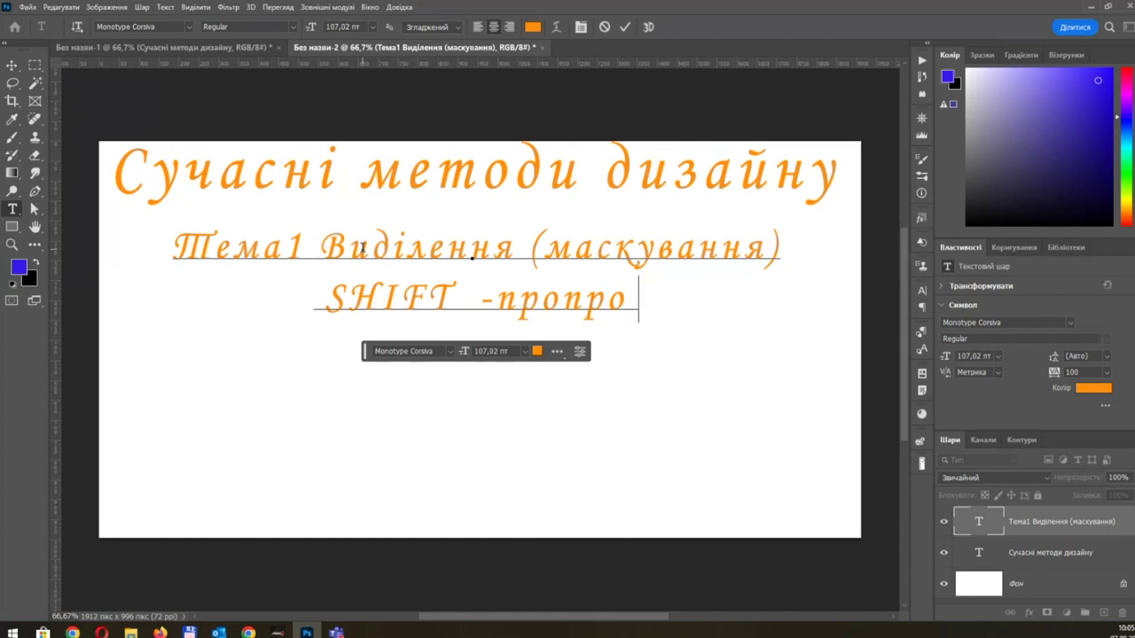
{"action": "type", "text": "рцыйны"}
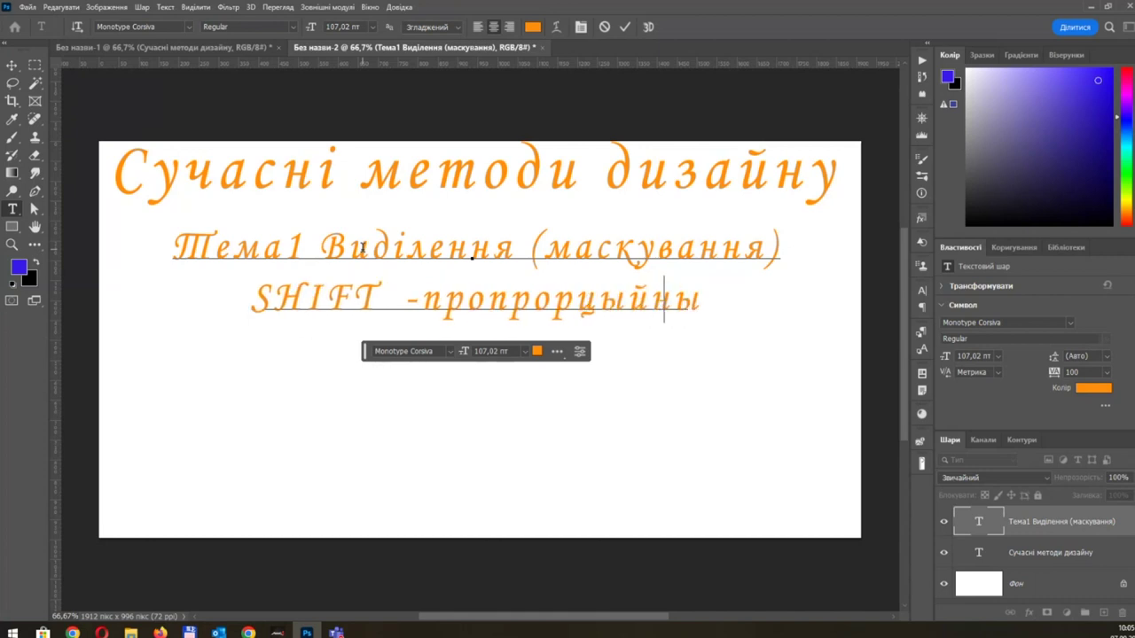
Step: Correct the line to 'SHIFT -пропорційність', commit it, and go back to the street-photo banner
{"action": "key", "text": "BackSpace"}
{"action": "key", "text": "BackSpace"}
{"action": "key", "text": "BackSpace"}
{"action": "key", "text": "BackSpace"}
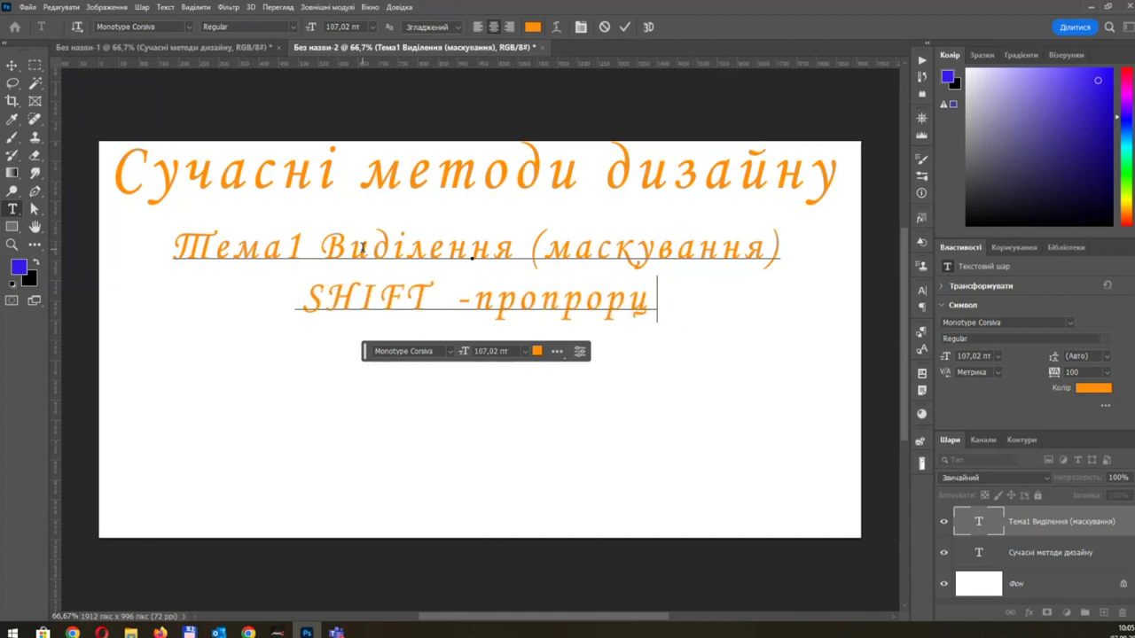
{"action": "type", "text": "ійні"}
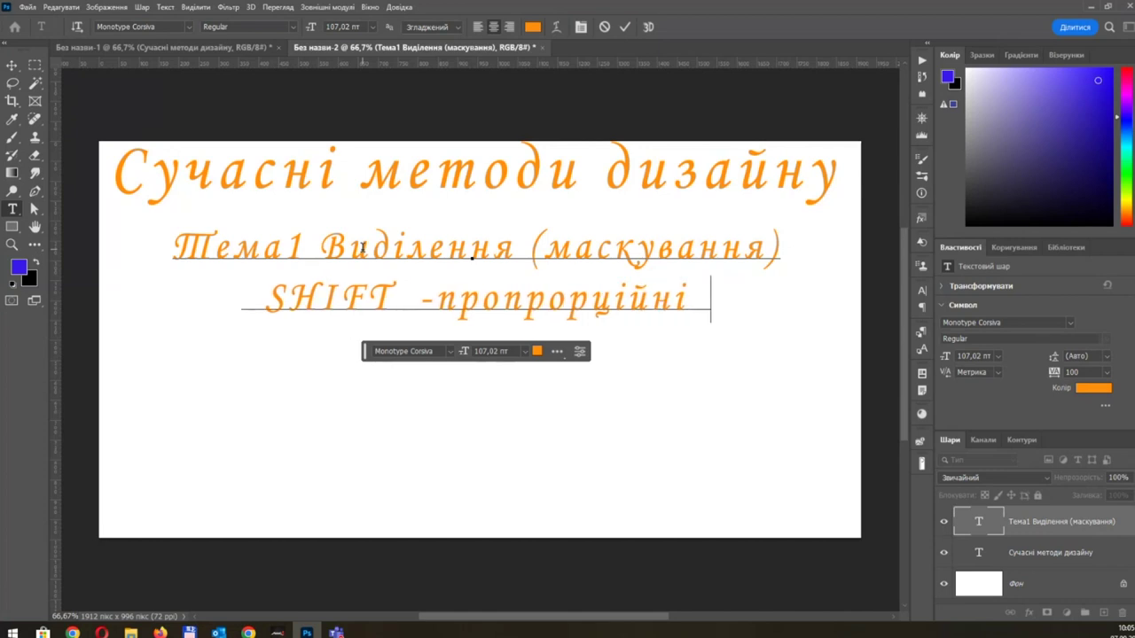
{"action": "type", "text": "сть"}
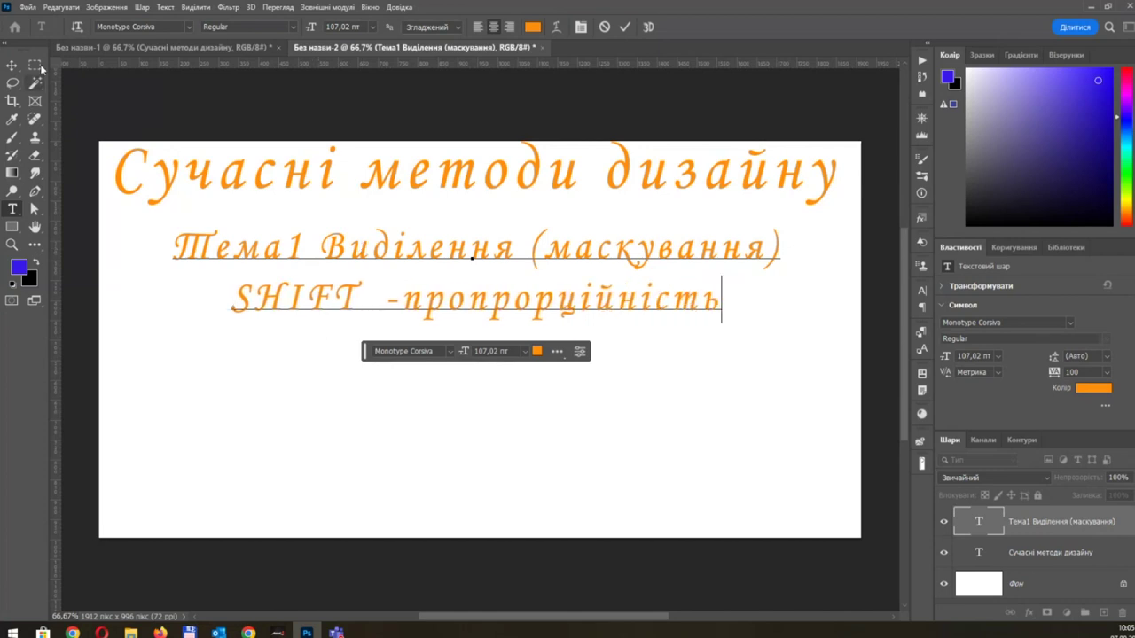
{"action": "left_click", "coordinate": [34, 64]}
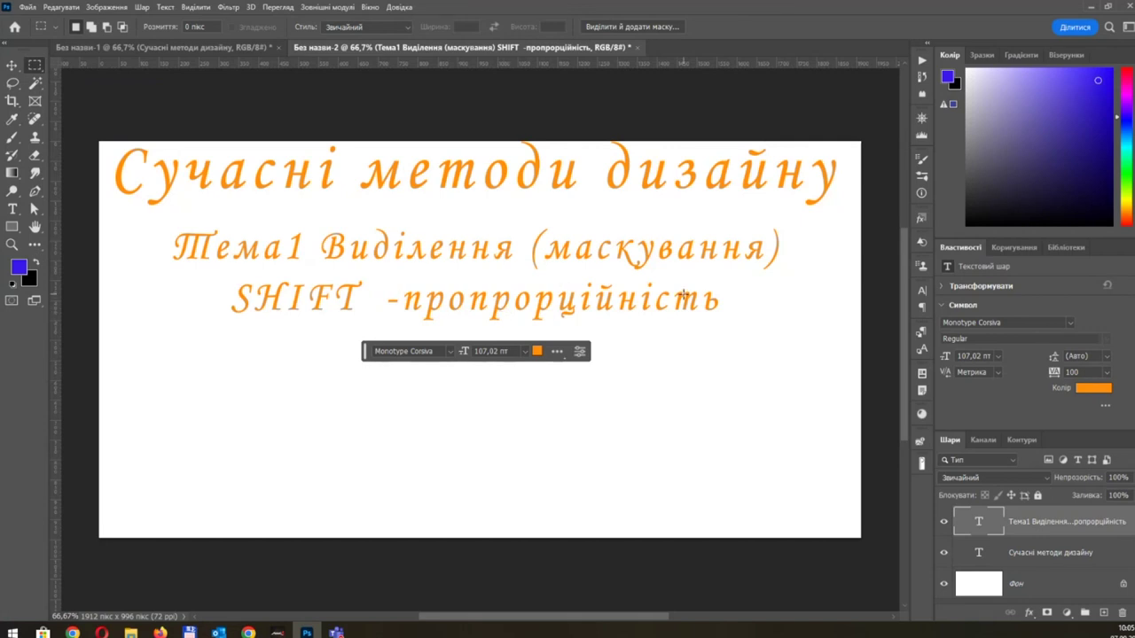
{"action": "left_click", "coordinate": [226, 48]}
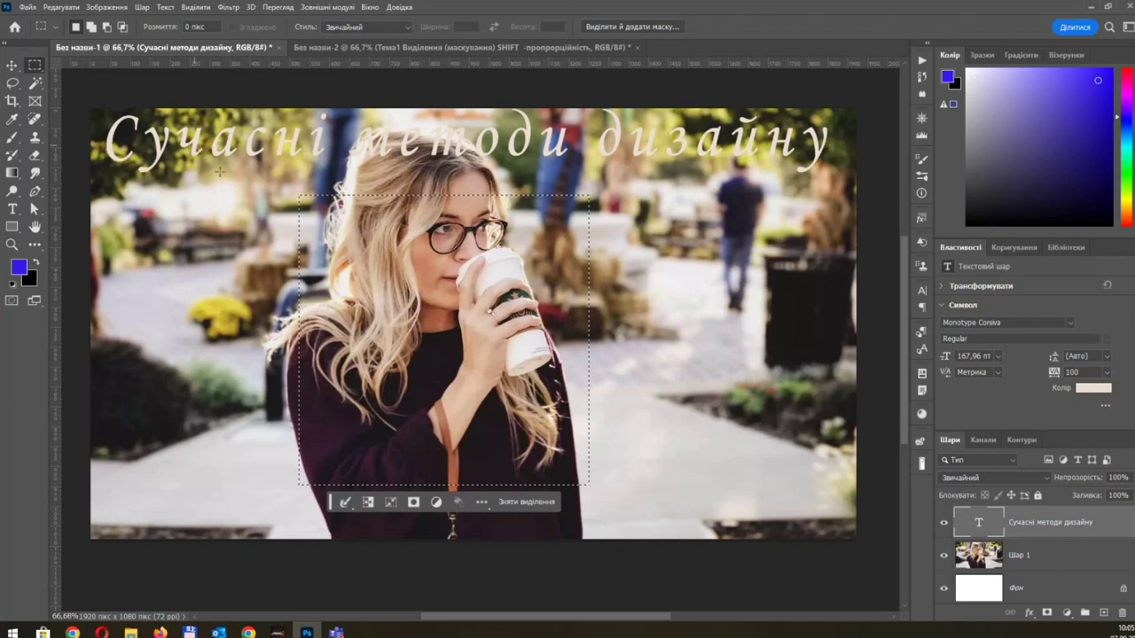
Step: Drag test rectangles on the photo, ending with a selection around the walking man and bin
{"action": "left_click", "coordinate": [242, 201]}
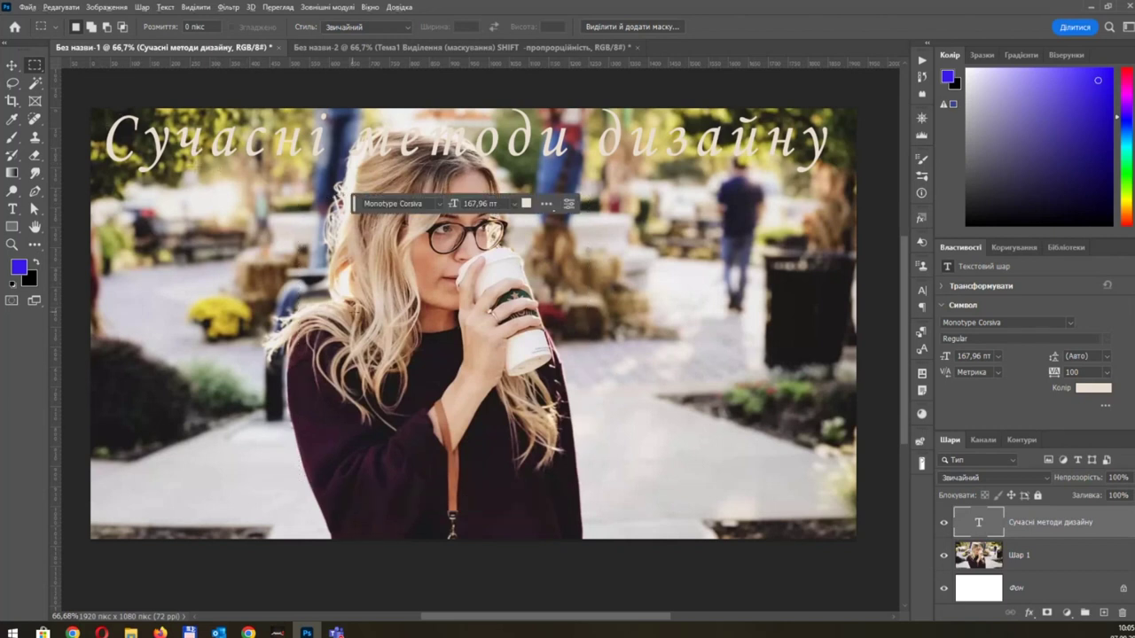
{"action": "mouse_move", "coordinate": [218, 193]}
{"action": "left_mouse_down"}
{"action": "mouse_move", "coordinate": [491, 430]}
{"action": "mouse_move", "coordinate": [474, 430]}
{"action": "mouse_move", "coordinate": [527, 479]}
{"action": "mouse_move", "coordinate": [530, 465]}
{"action": "left_mouse_up"}
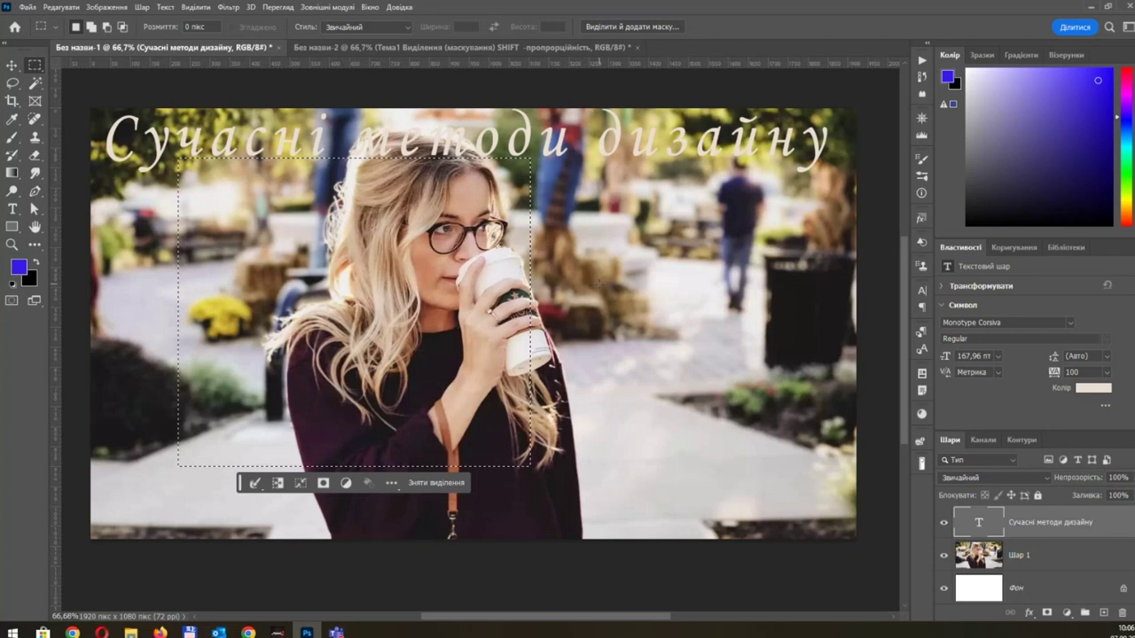
{"action": "left_click_drag", "start_coordinate": [603, 277], "coordinate": [608, 267]}
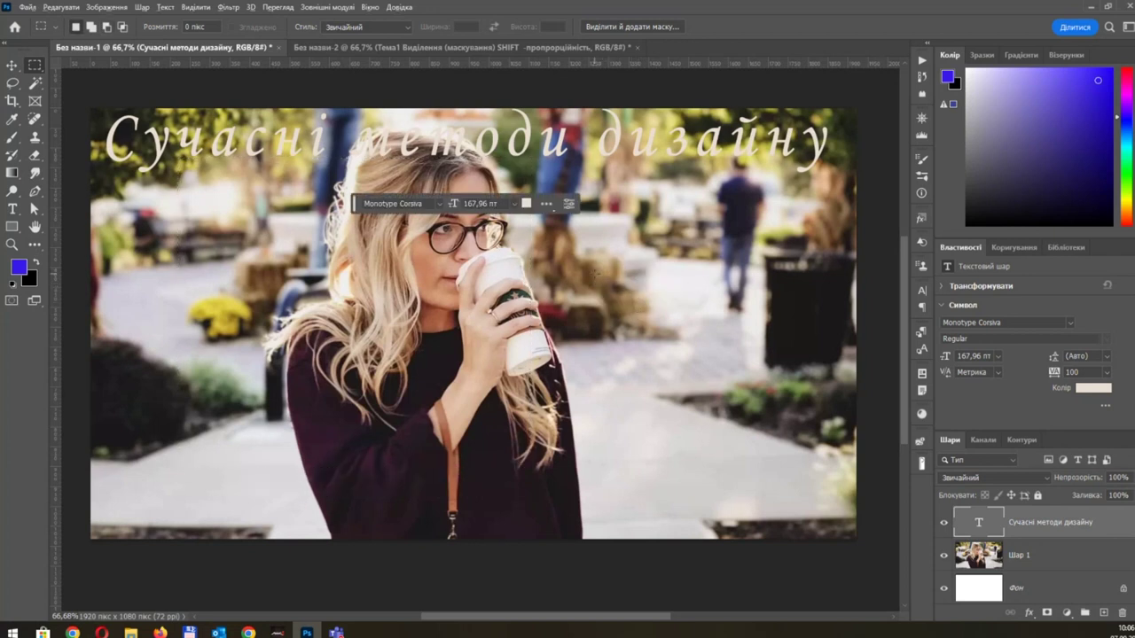
{"action": "mouse_move", "coordinate": [552, 241]}
{"action": "left_mouse_down"}
{"action": "mouse_move", "coordinate": [637, 307]}
{"action": "mouse_move", "coordinate": [769, 361]}
{"action": "left_mouse_up"}
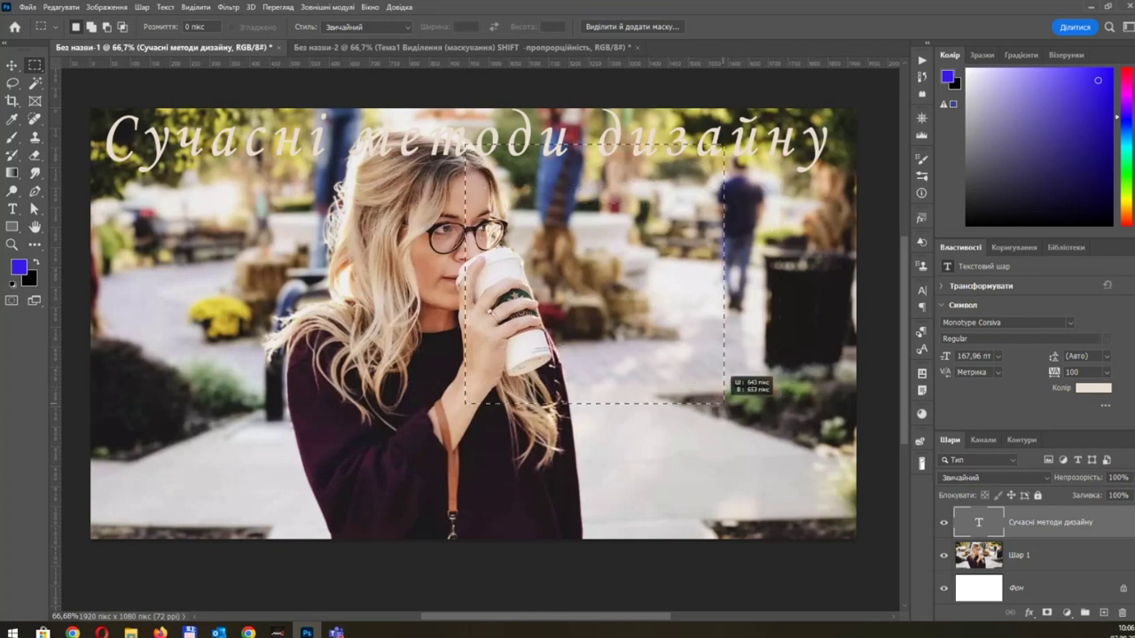
{"action": "left_click_drag", "start_coordinate": [769, 361], "coordinate": [726, 363]}
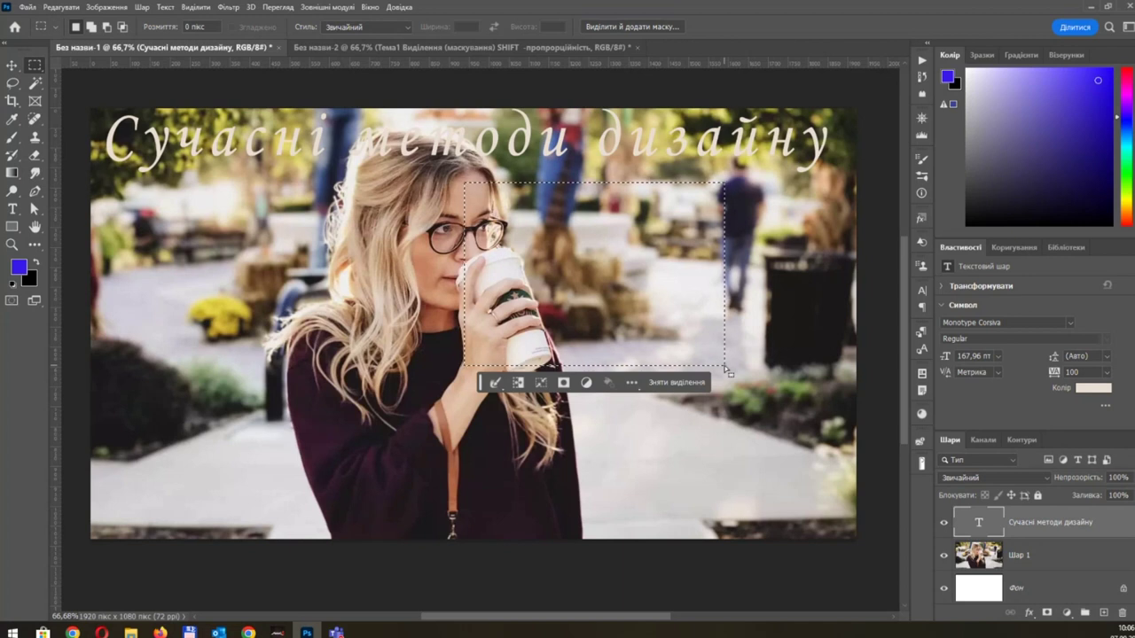
{"action": "left_click_drag", "start_coordinate": [191, 204], "coordinate": [422, 402]}
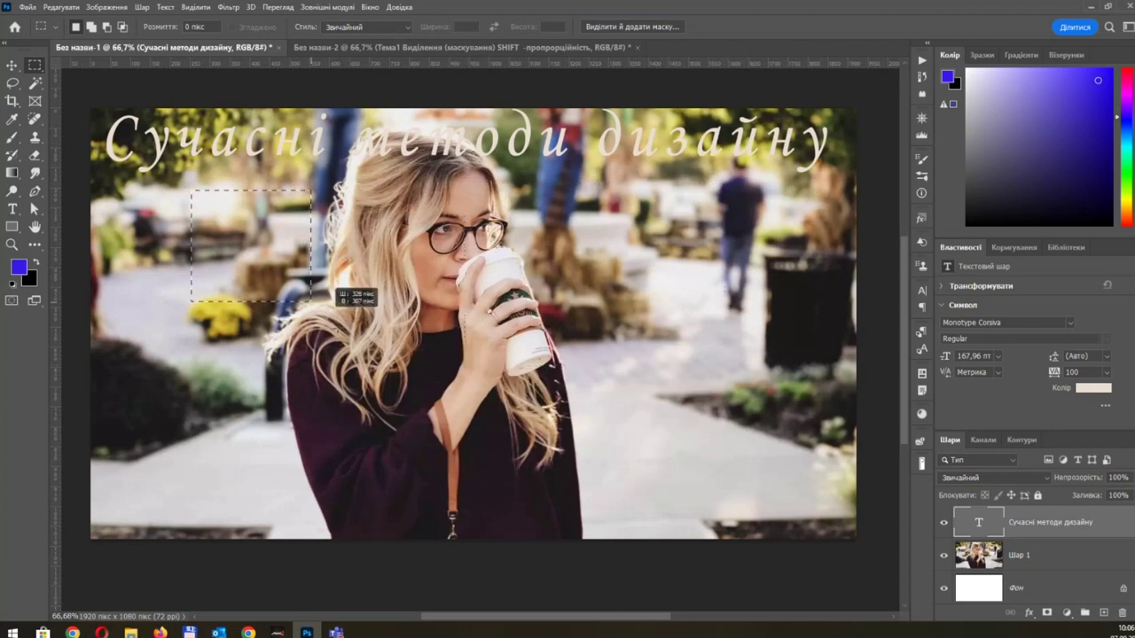
{"action": "left_click_drag", "start_coordinate": [590, 165], "coordinate": [816, 394]}
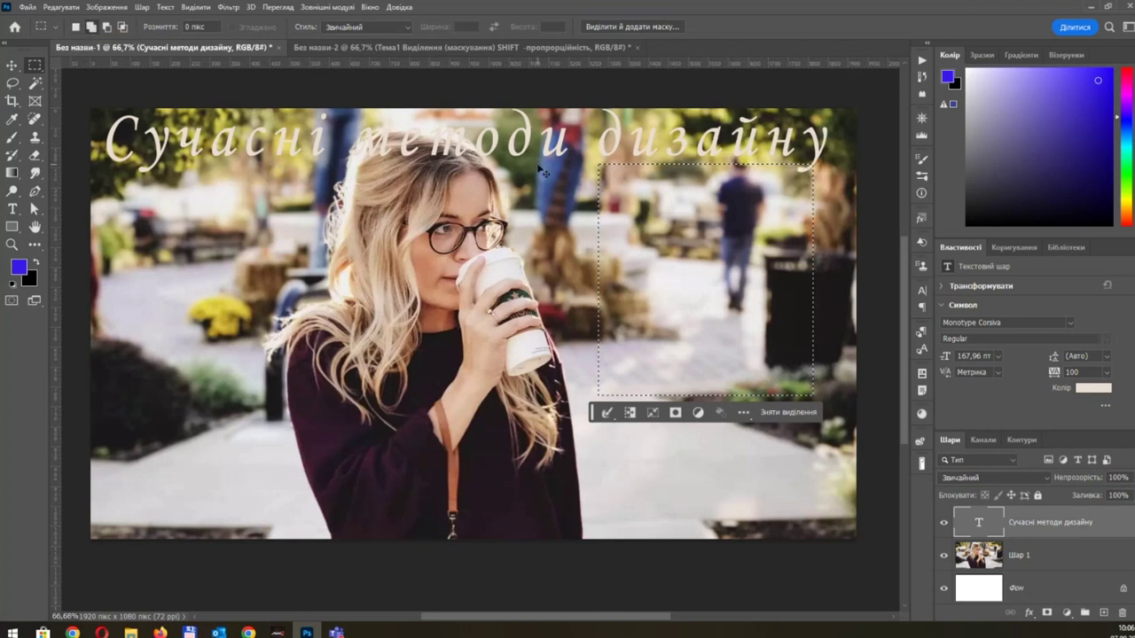
Step: Select a rectangle over the woman's face and add one over her torso
{"action": "left_click", "coordinate": [386, 230]}
{"action": "left_click_drag", "start_coordinate": [364, 220], "coordinate": [632, 473]}
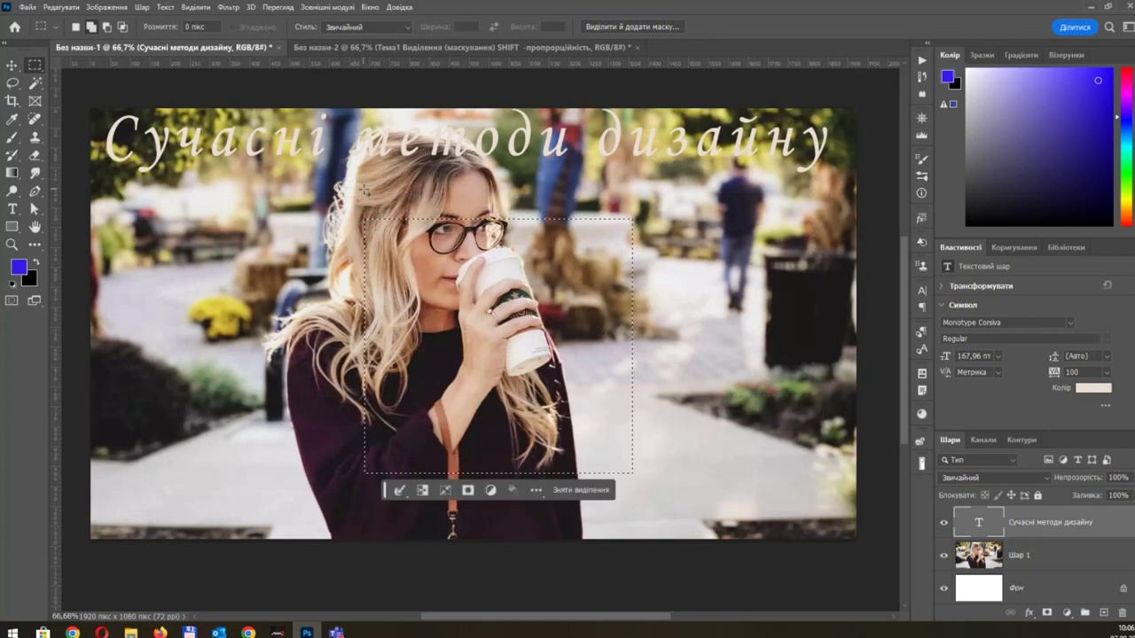
{"action": "left_click_drag", "start_coordinate": [381, 184], "coordinate": [568, 327]}
{"action": "left_click_drag", "start_coordinate": [394, 409], "coordinate": [617, 532]}
Step: Add rectangles below her face, over her hair, near the title and around the bin
{"action": "left_click_drag", "start_coordinate": [455, 307], "coordinate": [512, 438]}
{"action": "left_click_drag", "start_coordinate": [340, 142], "coordinate": [448, 199]}
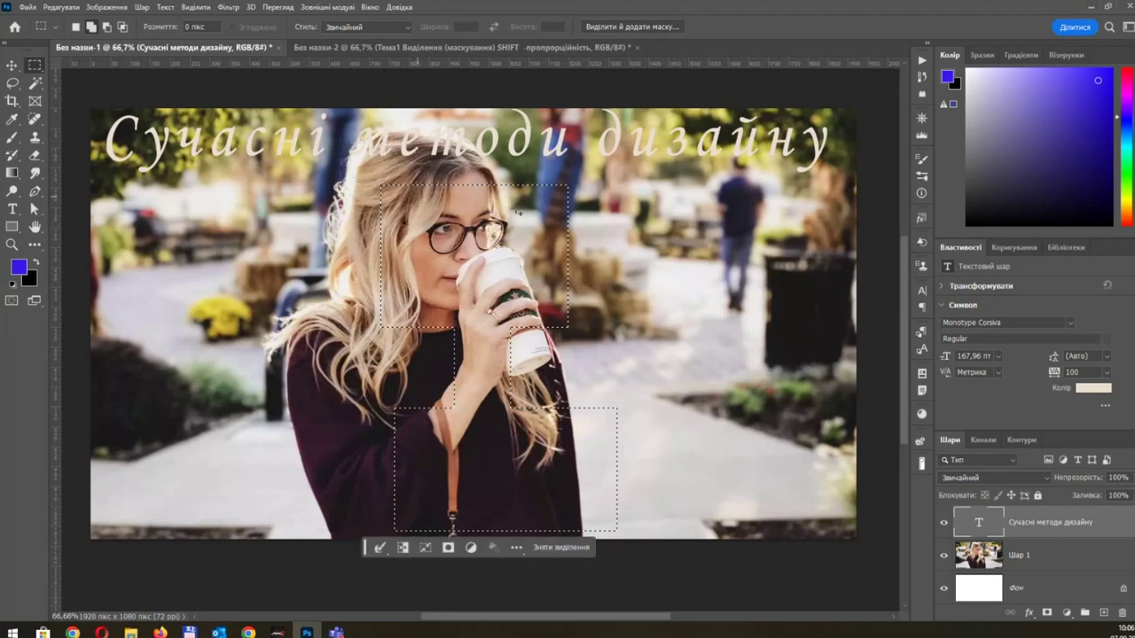
{"action": "left_click_drag", "start_coordinate": [541, 142], "coordinate": [636, 217]}
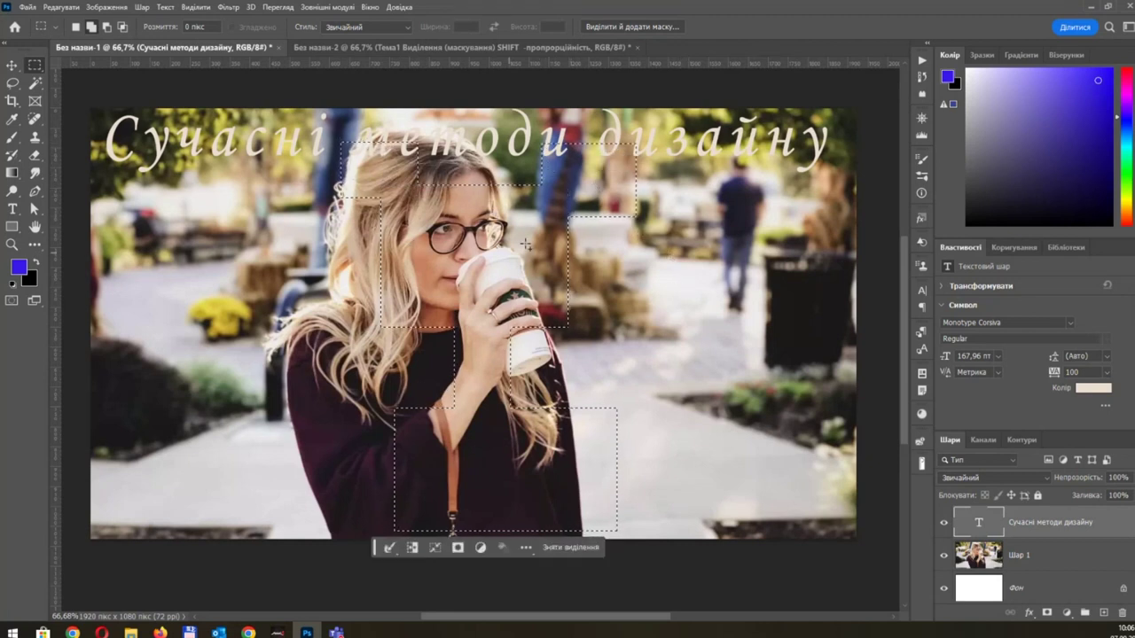
{"action": "left_click_drag", "start_coordinate": [767, 287], "coordinate": [855, 393]}
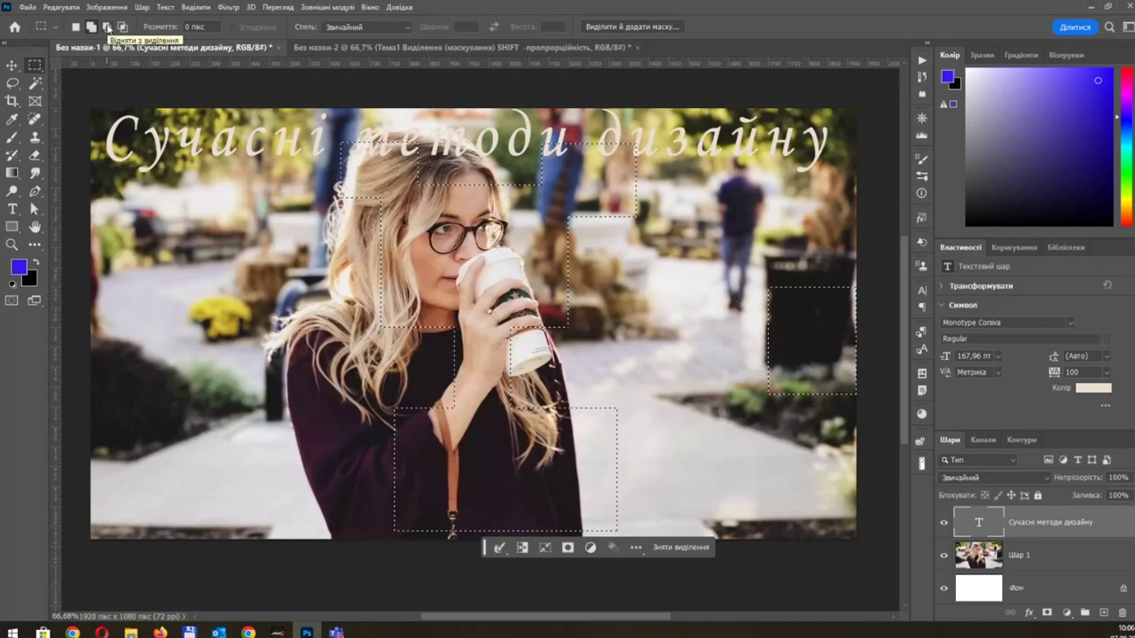
Step: Subtract small rectangles near the title and over the woman's face from the combined selection
{"action": "left_click", "coordinate": [106, 27]}
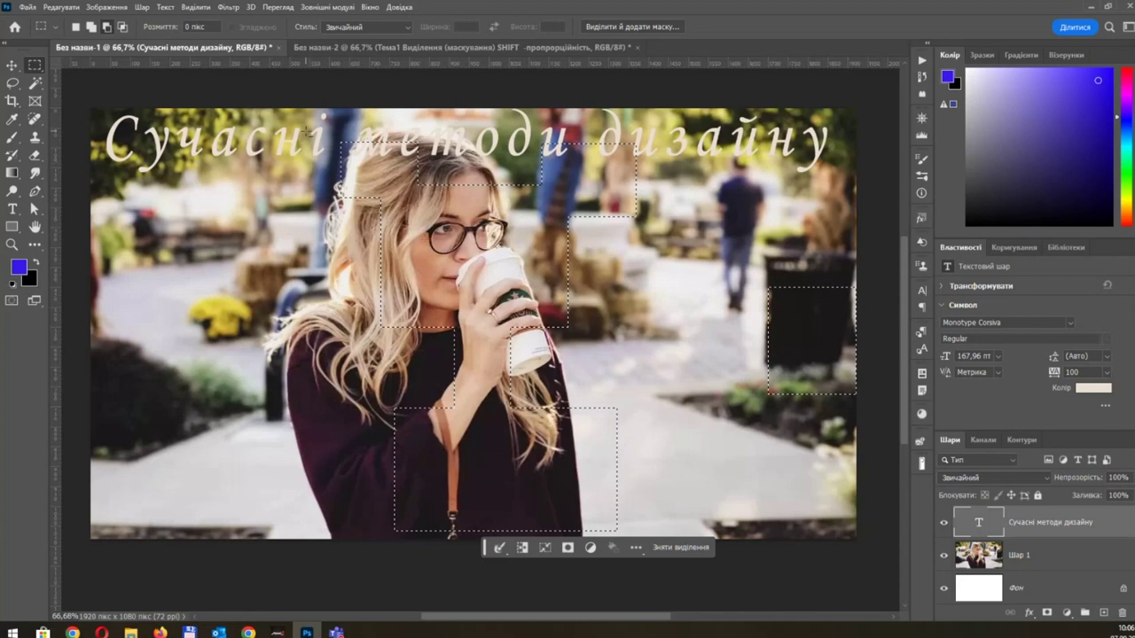
{"action": "mouse_move", "coordinate": [307, 131]}
{"action": "left_mouse_down"}
{"action": "mouse_move", "coordinate": [327, 156]}
{"action": "mouse_move", "coordinate": [418, 162]}
{"action": "left_mouse_up"}
{"action": "left_click_drag", "start_coordinate": [655, 133], "coordinate": [601, 177]}
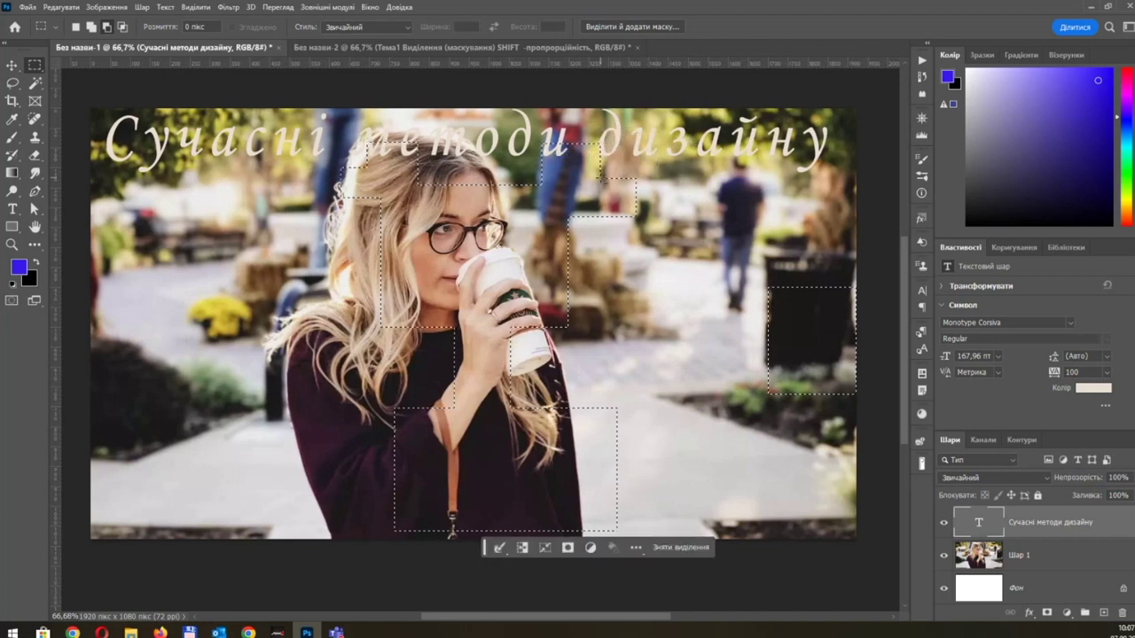
{"action": "mouse_move", "coordinate": [406, 234]}
{"action": "left_mouse_down"}
{"action": "mouse_move", "coordinate": [479, 266]}
{"action": "mouse_move", "coordinate": [457, 264]}
{"action": "mouse_move", "coordinate": [501, 259]}
{"action": "left_mouse_up"}
{"action": "mouse_move", "coordinate": [432, 289]}
{"action": "left_mouse_down"}
{"action": "mouse_move", "coordinate": [495, 301]}
{"action": "mouse_move", "coordinate": [514, 278]}
{"action": "left_mouse_up"}
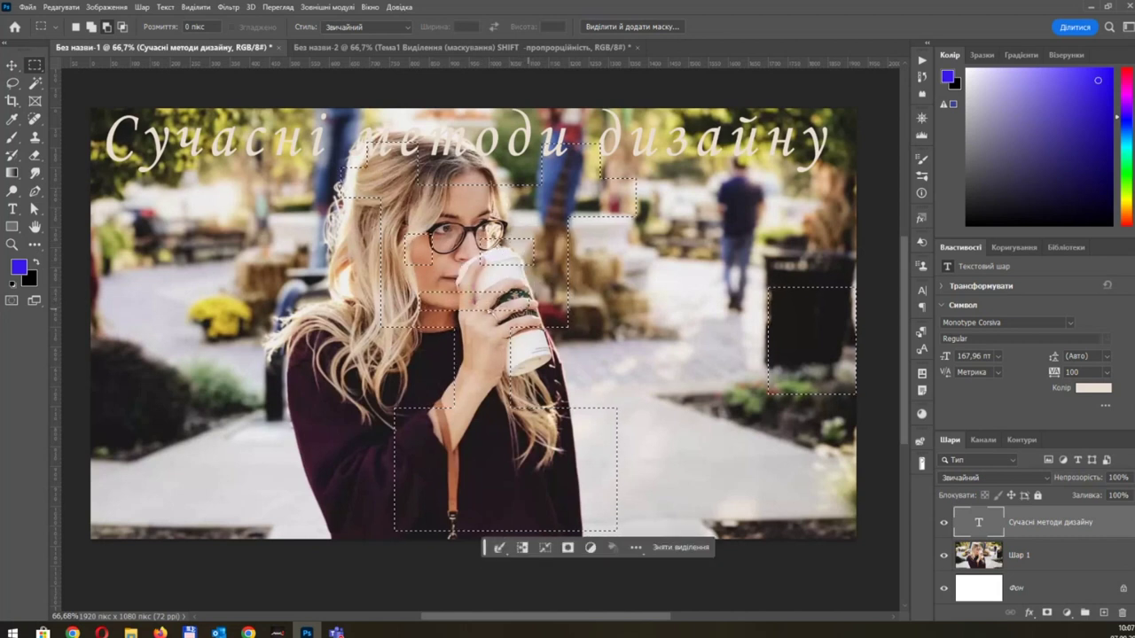
Step: Intersect the selection with a tall rectangle so only a strip over the woman remains
{"action": "left_click", "coordinate": [124, 27]}
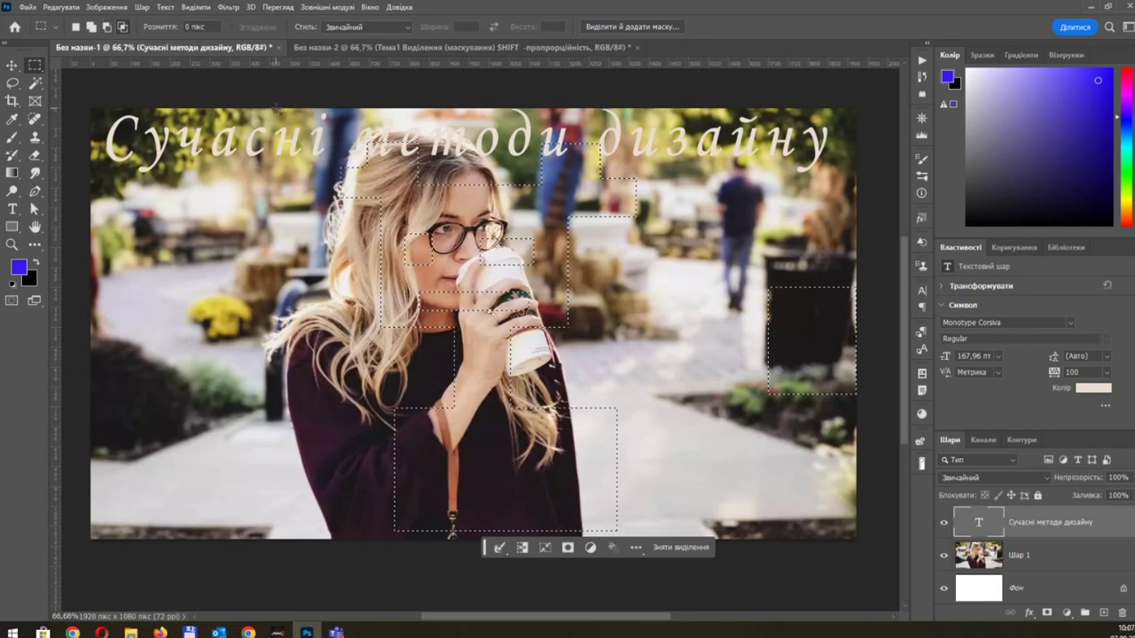
{"action": "mouse_move", "coordinate": [277, 110]}
{"action": "left_mouse_down"}
{"action": "mouse_move", "coordinate": [391, 304]}
{"action": "mouse_move", "coordinate": [491, 556]}
{"action": "left_mouse_up"}
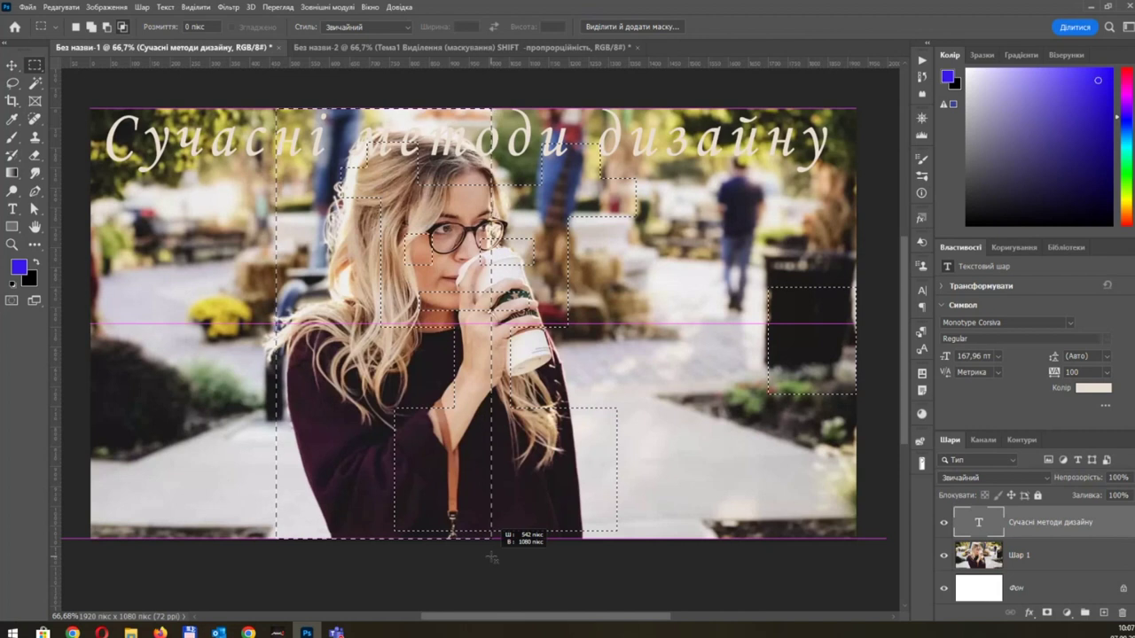
{"action": "left_click_drag", "start_coordinate": [491, 557], "coordinate": [492, 559]}
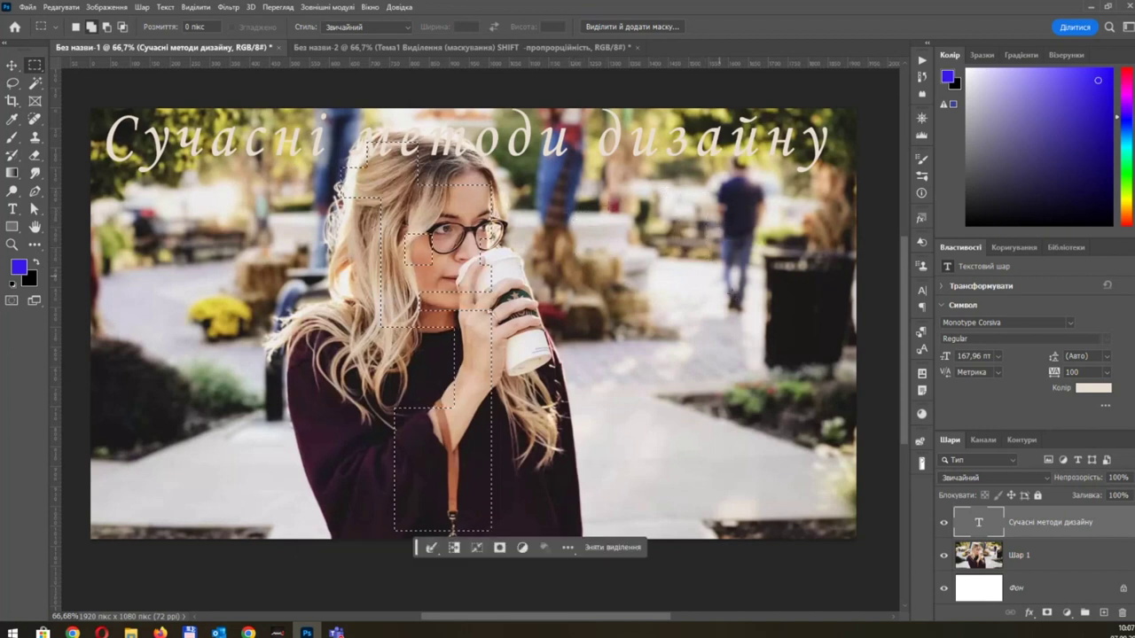
Step: Add several stepped rectangles around the walking man to the selection
{"action": "mouse_move", "coordinate": [719, 192]}
{"action": "left_mouse_down"}
{"action": "mouse_move", "coordinate": [678, 276]}
{"action": "mouse_move", "coordinate": [713, 317]}
{"action": "left_mouse_up"}
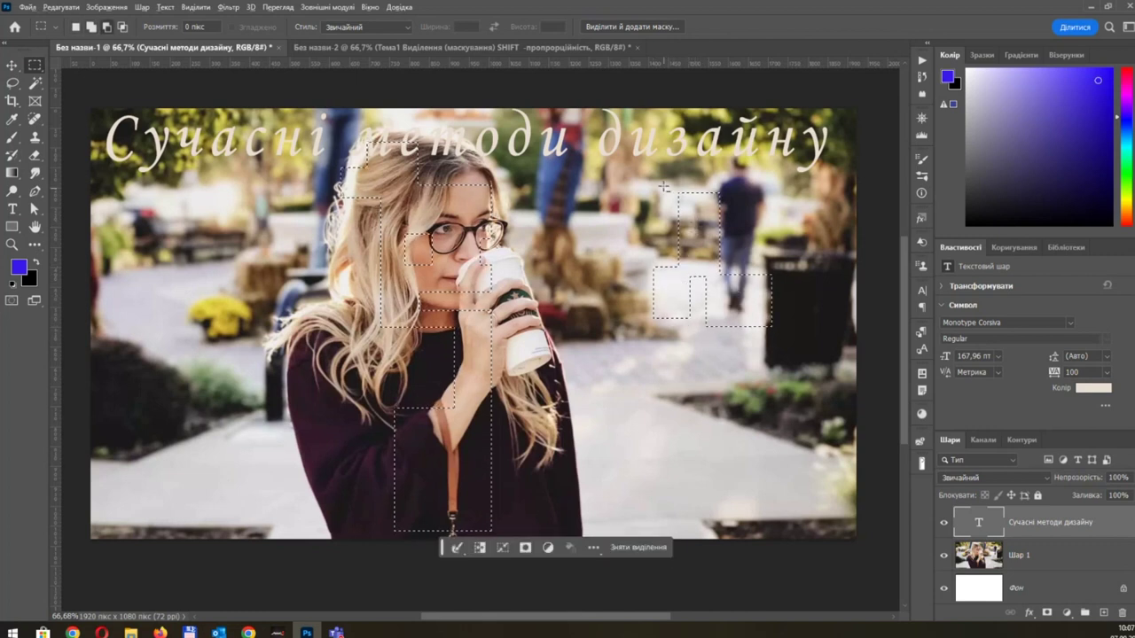
{"action": "left_click_drag", "start_coordinate": [664, 189], "coordinate": [672, 186]}
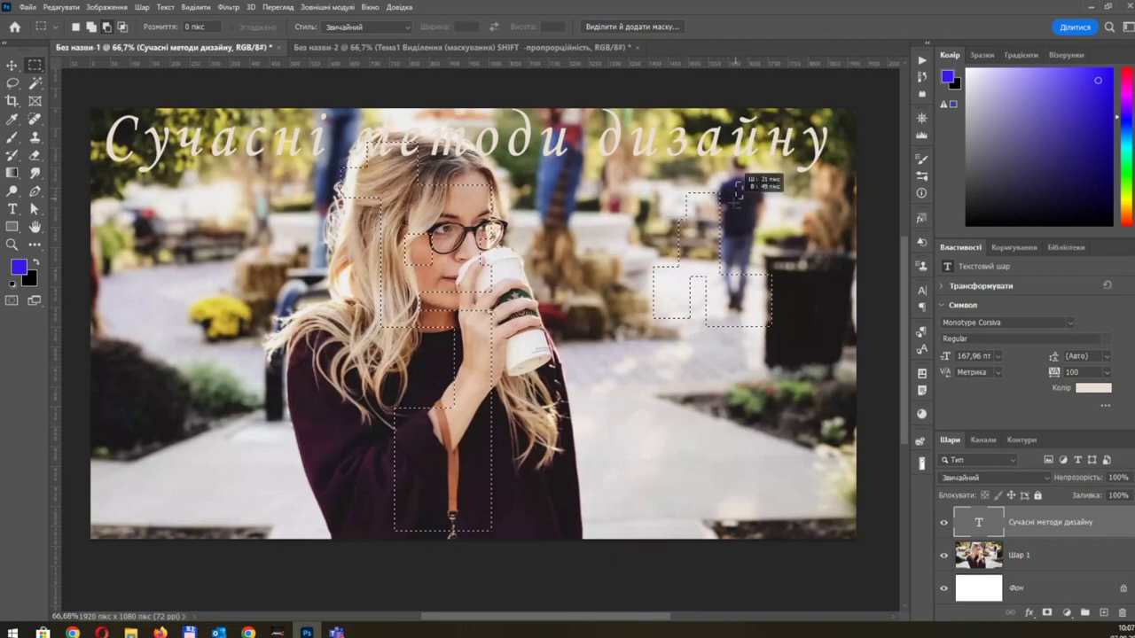
{"action": "left_click_drag", "start_coordinate": [741, 188], "coordinate": [714, 190]}
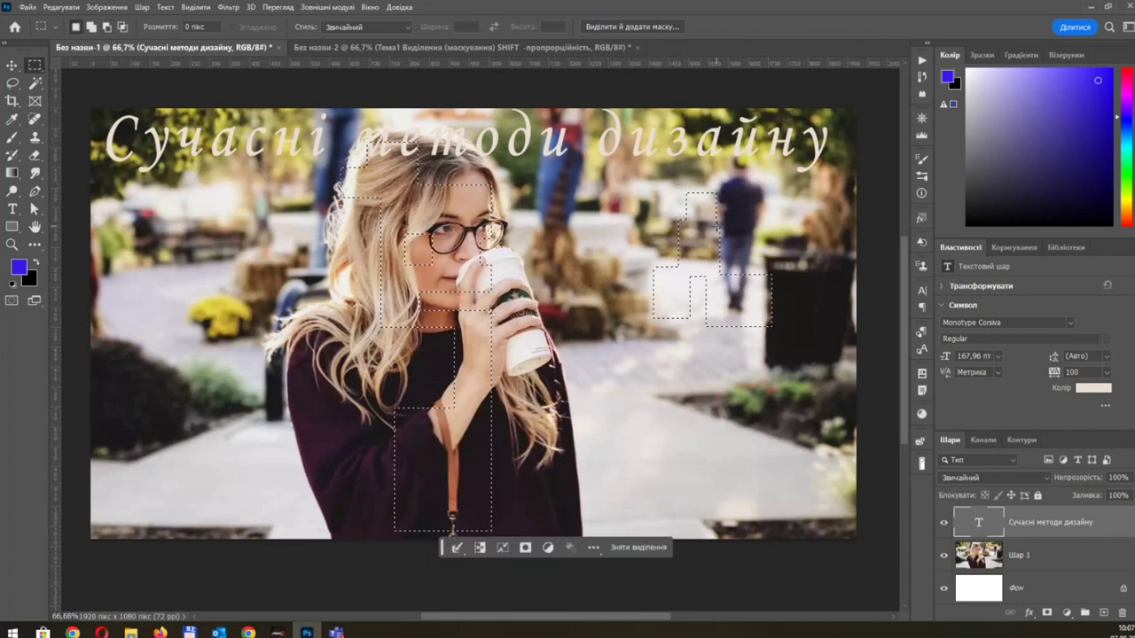
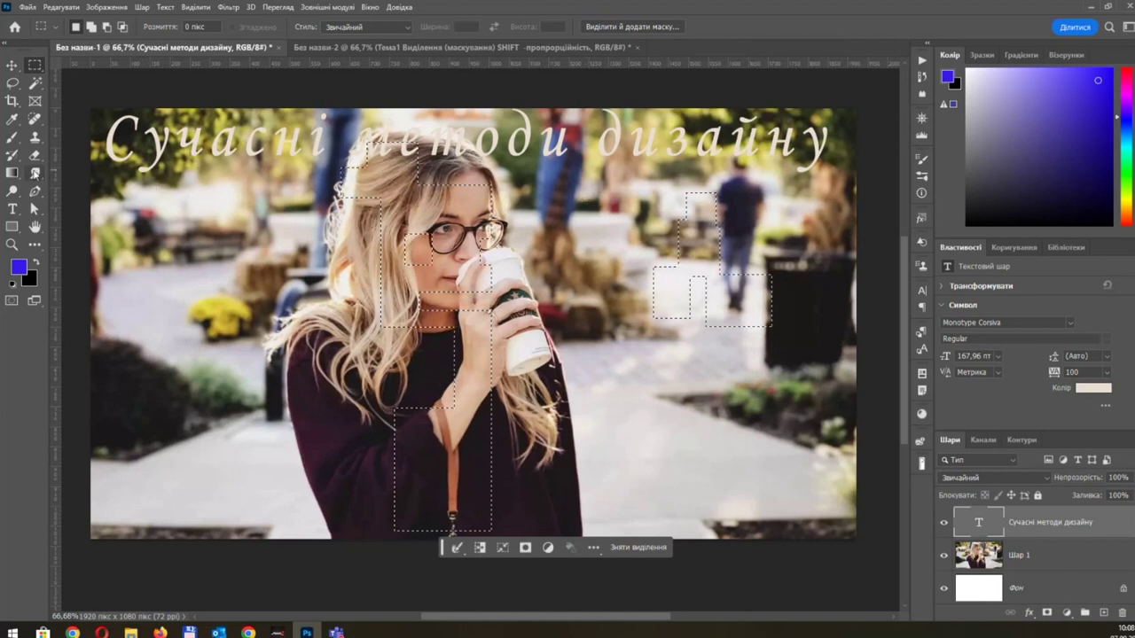
Step: Choose the Paint Bucket tool and add an empty layer, Шар 2, above Шар 1
{"action": "left_click", "coordinate": [16, 179]}
{"action": "right_click", "coordinate": [17, 178]}
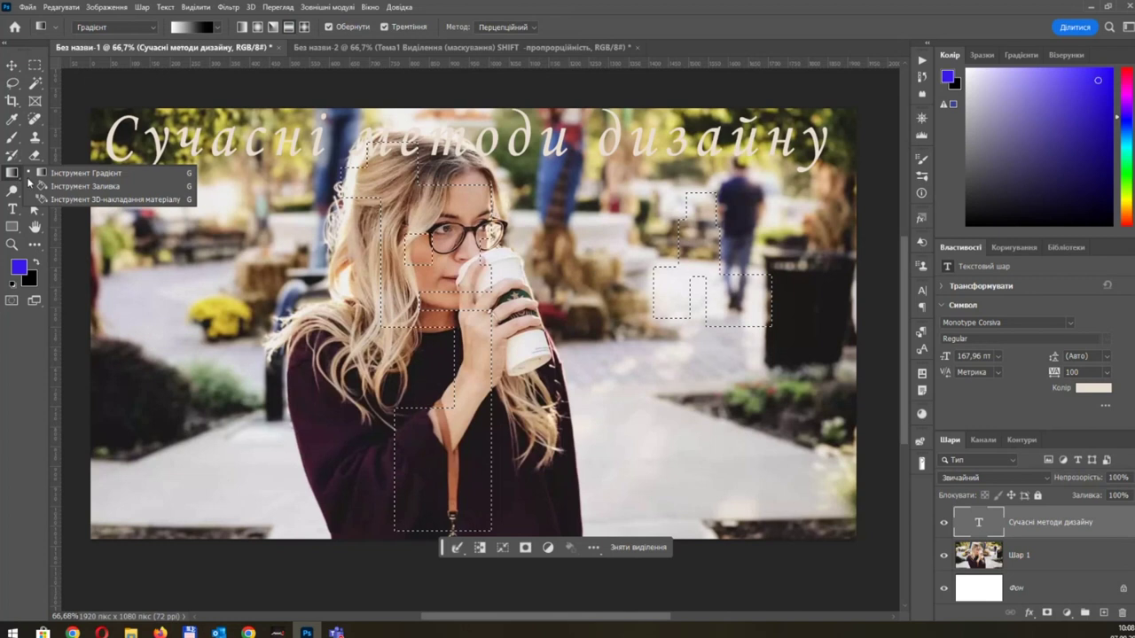
{"action": "left_click", "coordinate": [89, 188]}
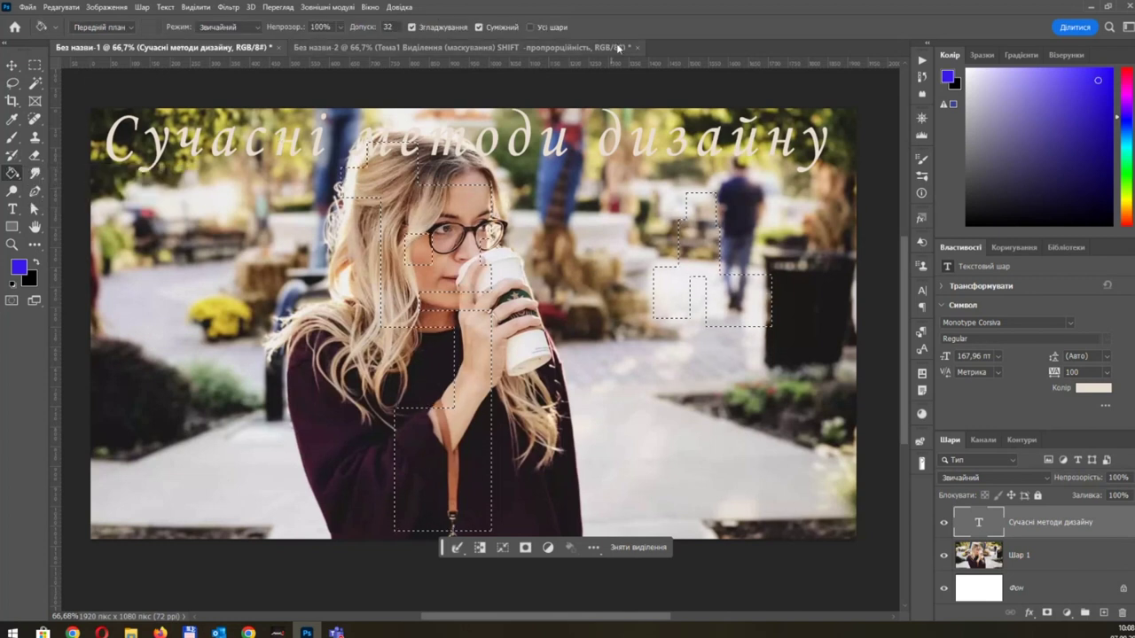
{"action": "left_click", "coordinate": [1091, 565]}
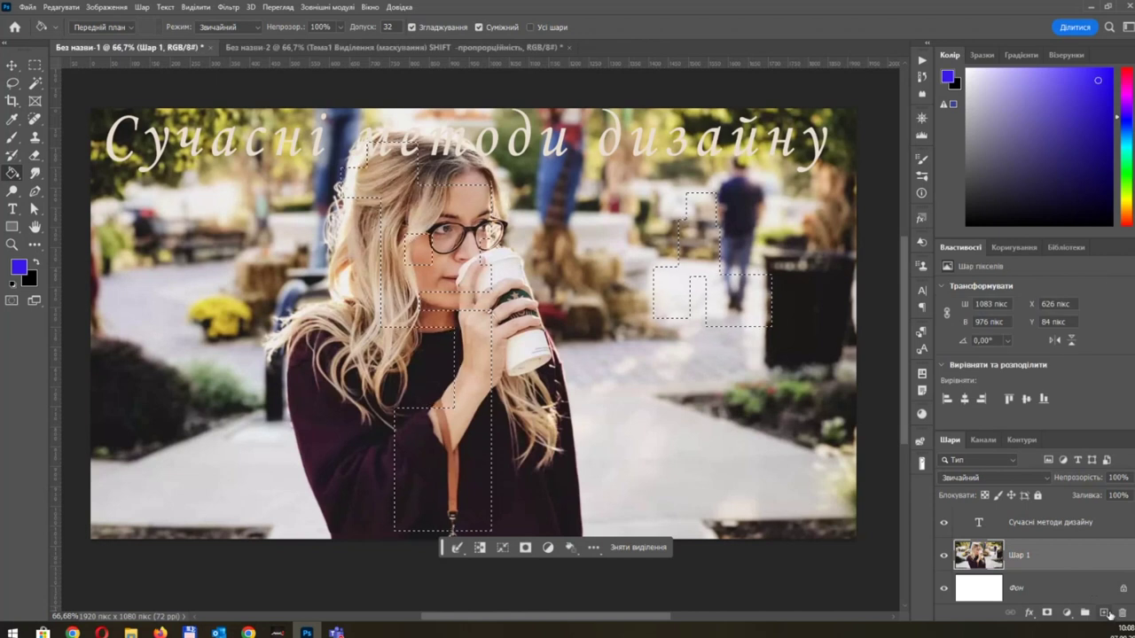
{"action": "left_click", "coordinate": [1102, 612]}
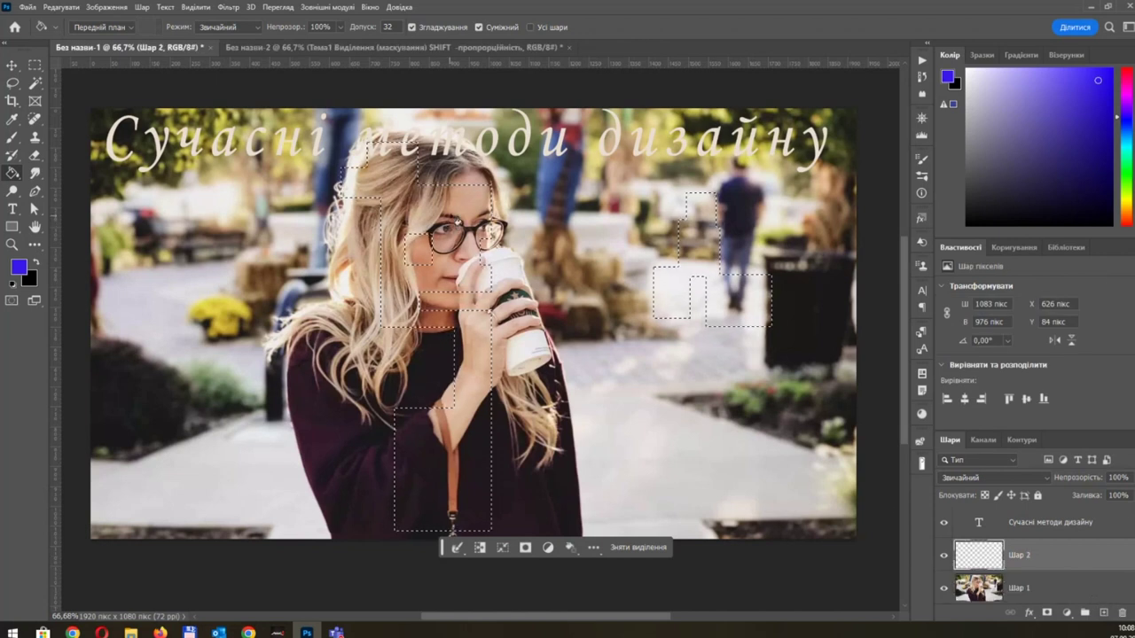
Step: Fill the selected areas on Шар 2 with blue, undo it, and switch to the Brush
{"action": "left_click", "coordinate": [451, 217]}
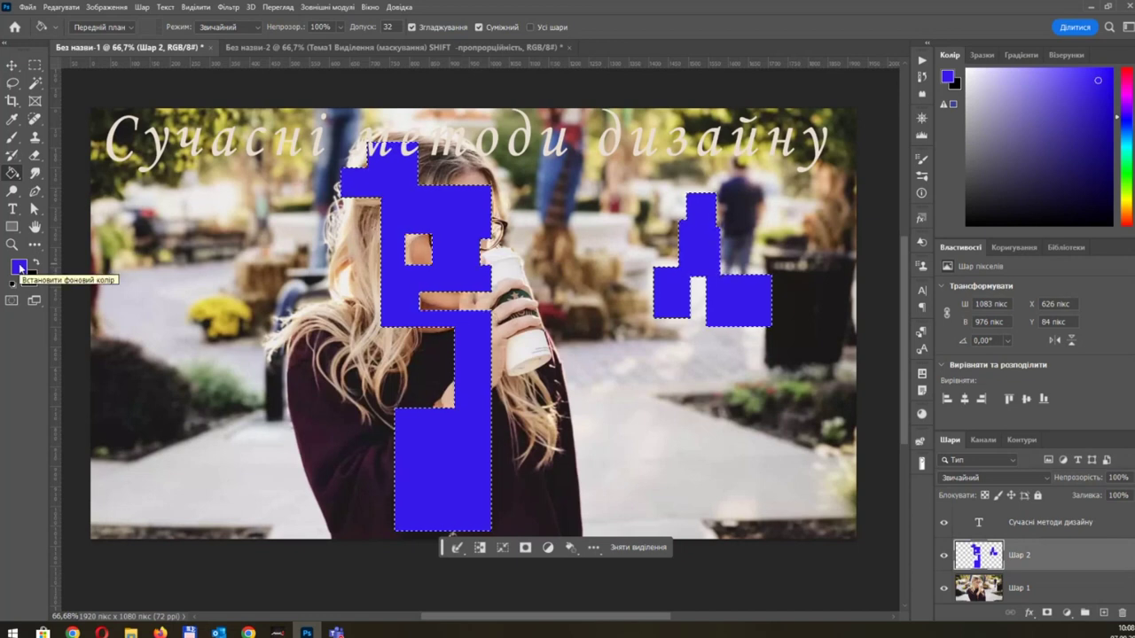
{"action": "key", "text": "Delete"}
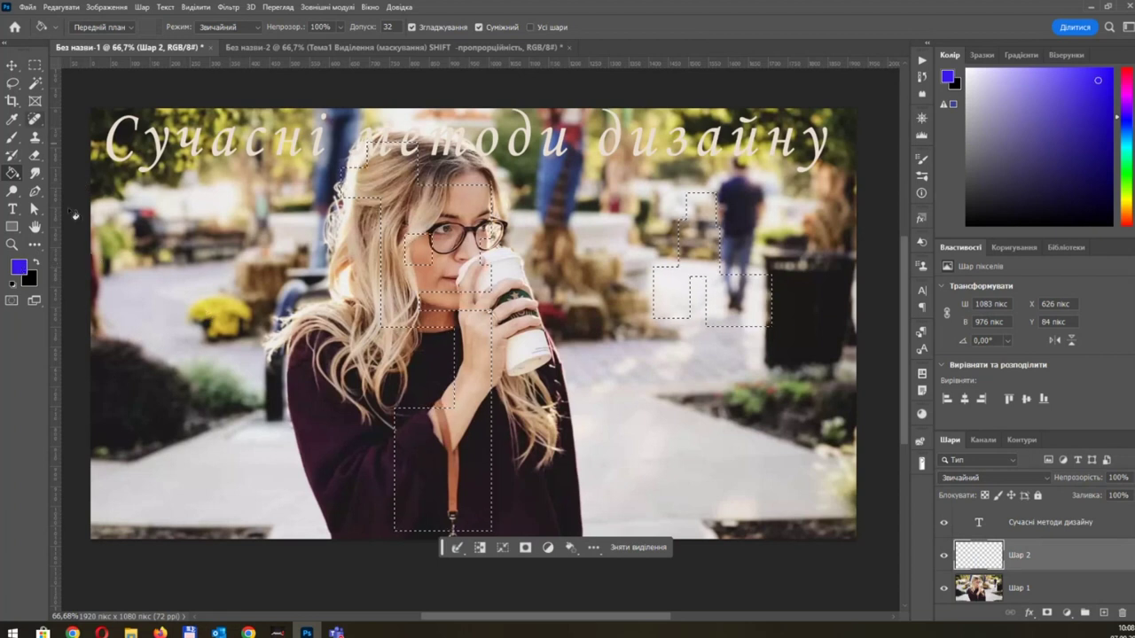
{"action": "key", "text": "b"}
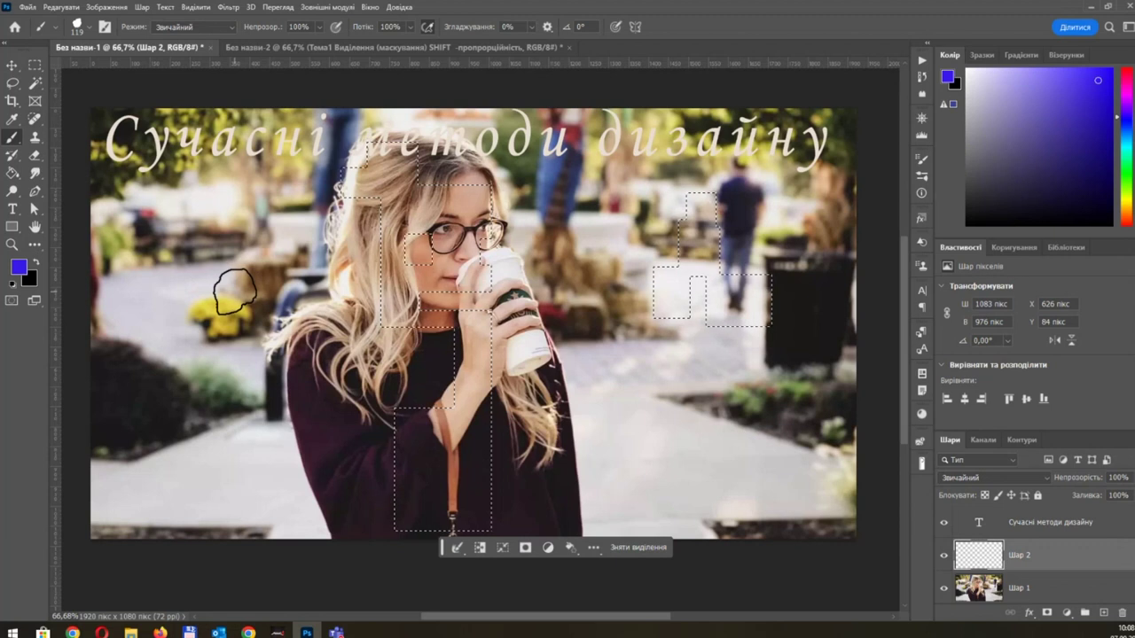
{"action": "mouse_move", "coordinate": [336, 320]}
{"action": "left_mouse_down"}
{"action": "mouse_move", "coordinate": [536, 283]}
{"action": "mouse_move", "coordinate": [807, 297]}
{"action": "left_mouse_up"}
{"action": "left_click_drag", "start_coordinate": [514, 394], "coordinate": [404, 448]}
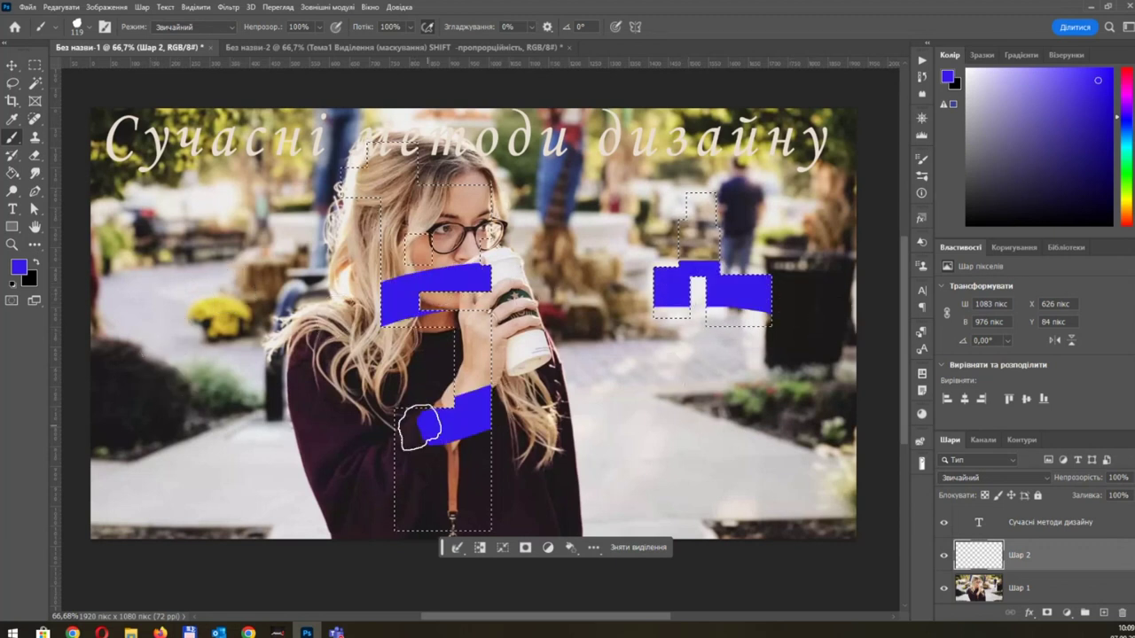
{"action": "left_click_drag", "start_coordinate": [355, 202], "coordinate": [390, 164]}
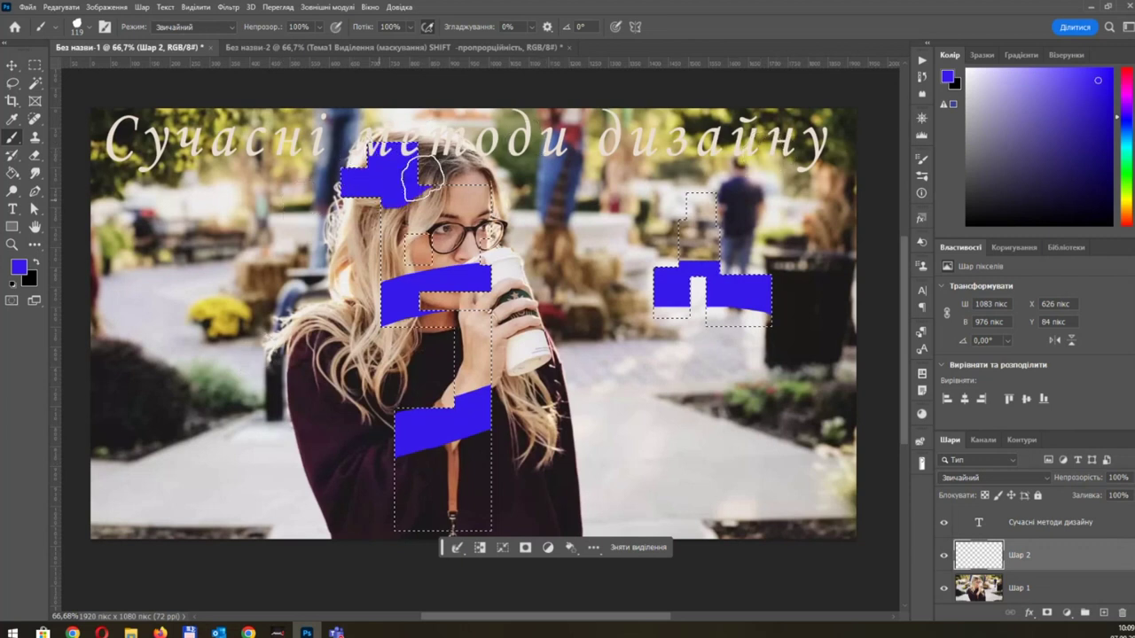
{"action": "left_click_drag", "start_coordinate": [403, 213], "coordinate": [488, 188]}
{"action": "left_click_drag", "start_coordinate": [288, 226], "coordinate": [867, 189]}
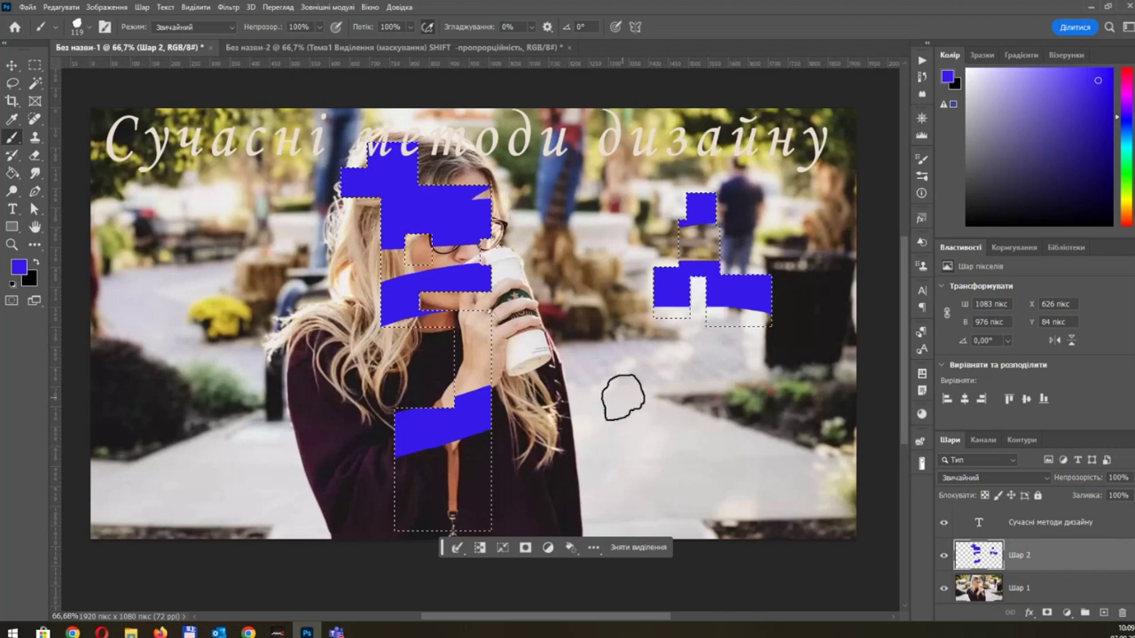
{"action": "left_click_drag", "start_coordinate": [512, 485], "coordinate": [392, 519]}
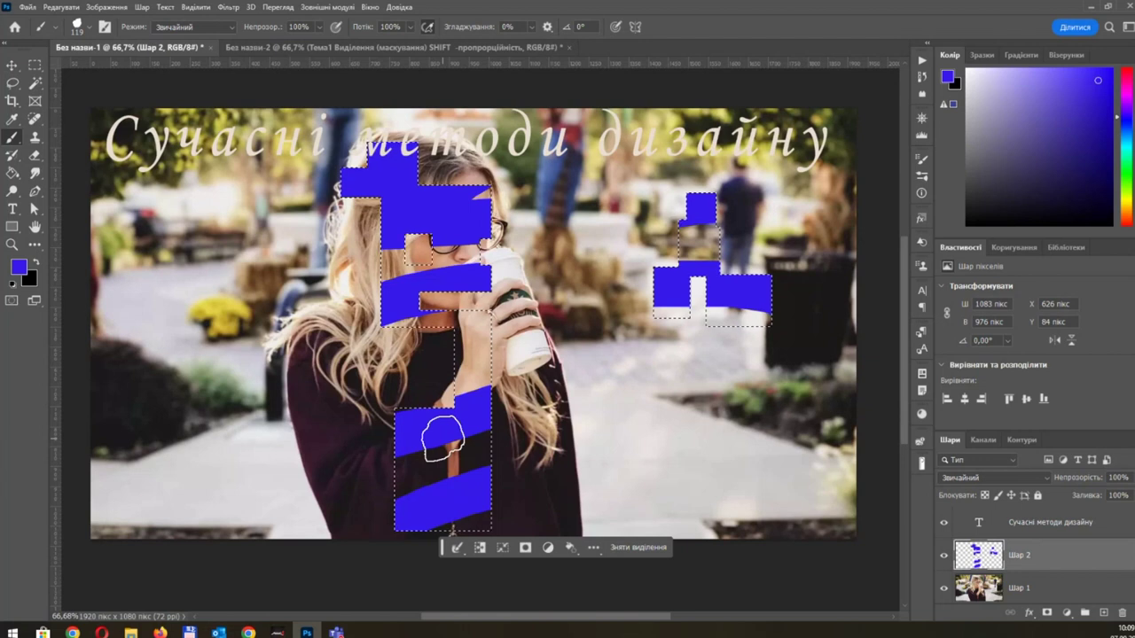
{"action": "key", "text": "Delete"}
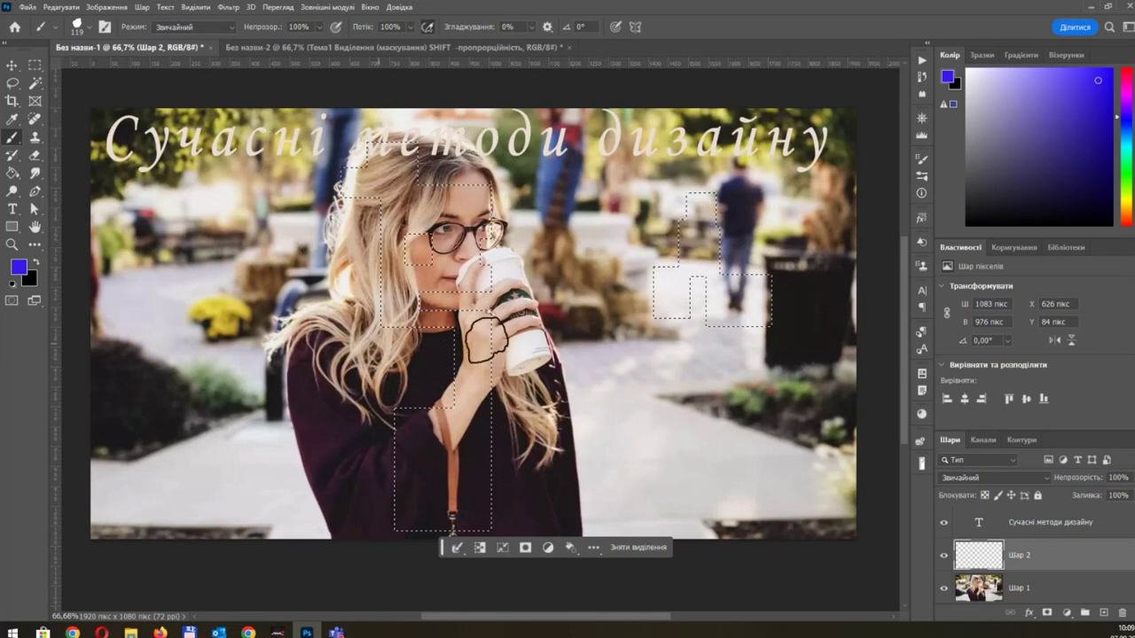
Step: In Без назви-2, add the text line 'CTRL+D - вимкнути виділення' under the SHIFT line
{"action": "left_click", "coordinate": [419, 48]}
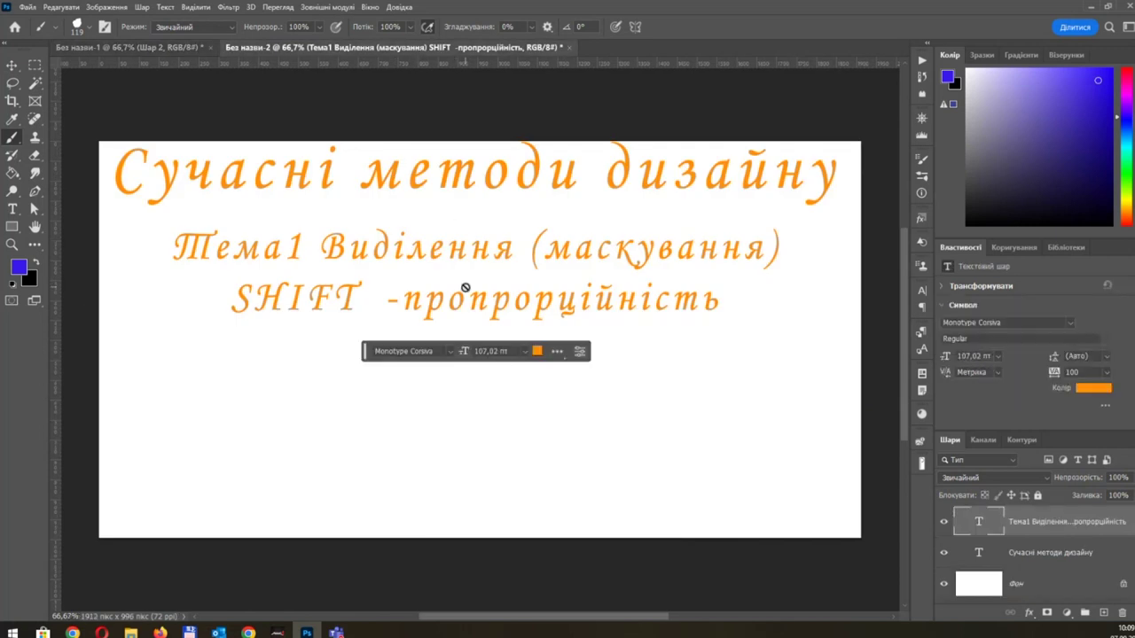
{"action": "key", "text": "t"}
{"action": "left_click", "coordinate": [512, 299]}
{"action": "key", "text": "End"}
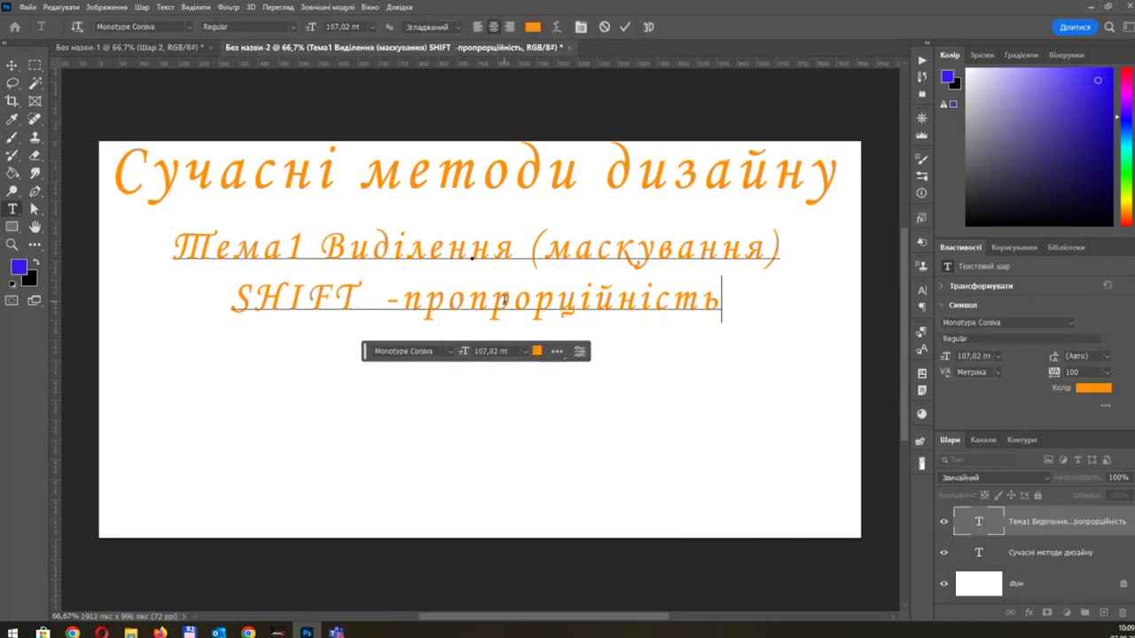
{"action": "key", "text": "Return"}
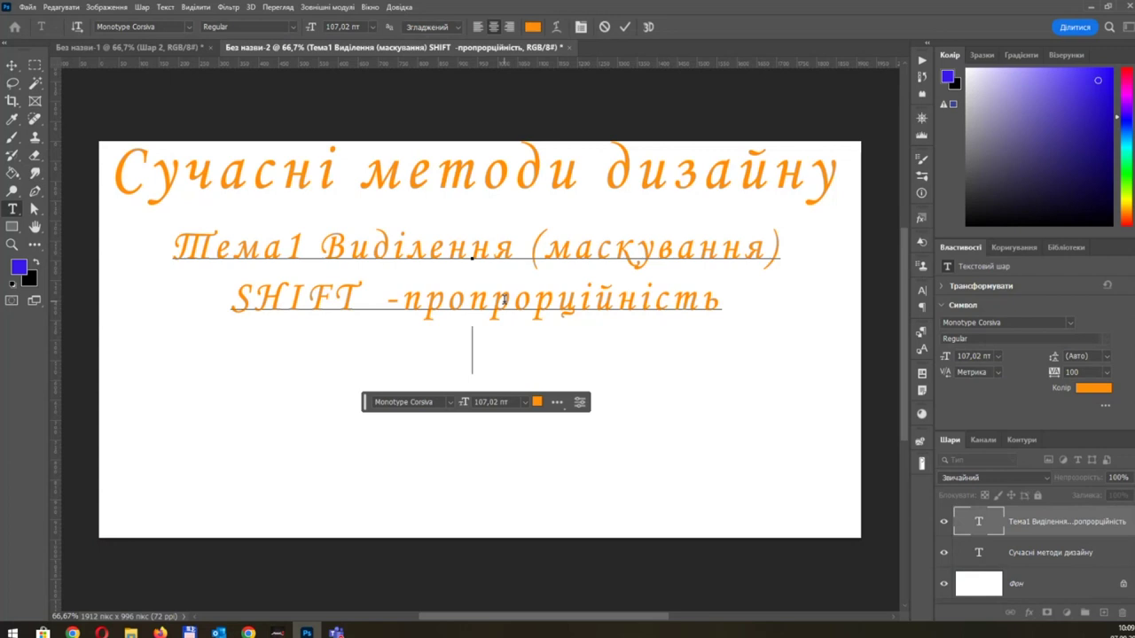
{"action": "type", "text": "CTRL"}
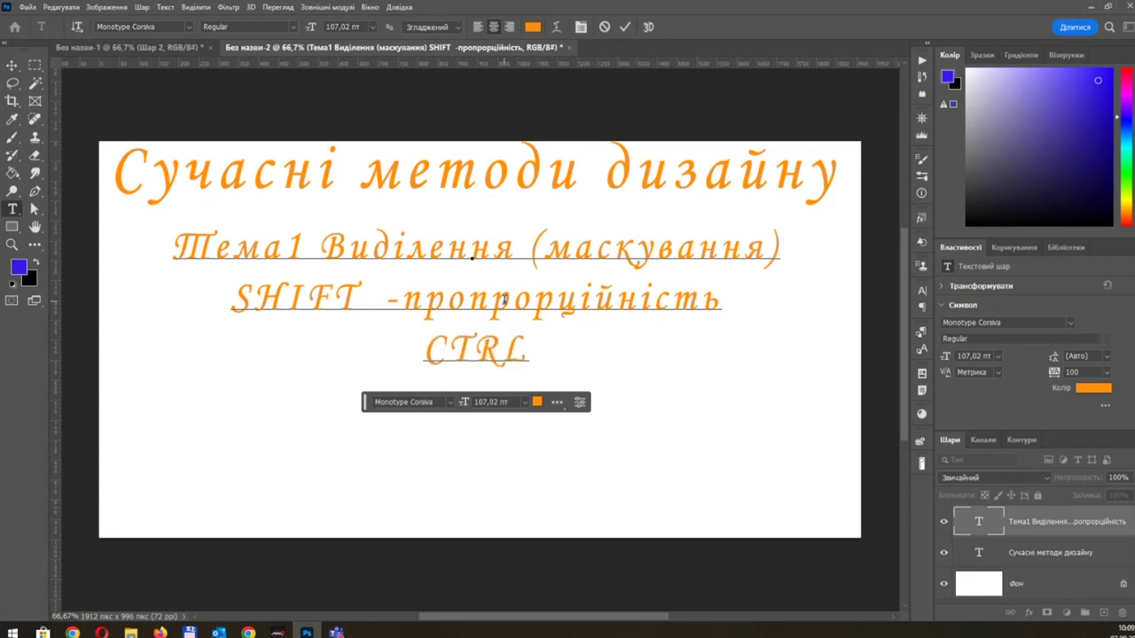
{"action": "type", "text": "+D"}
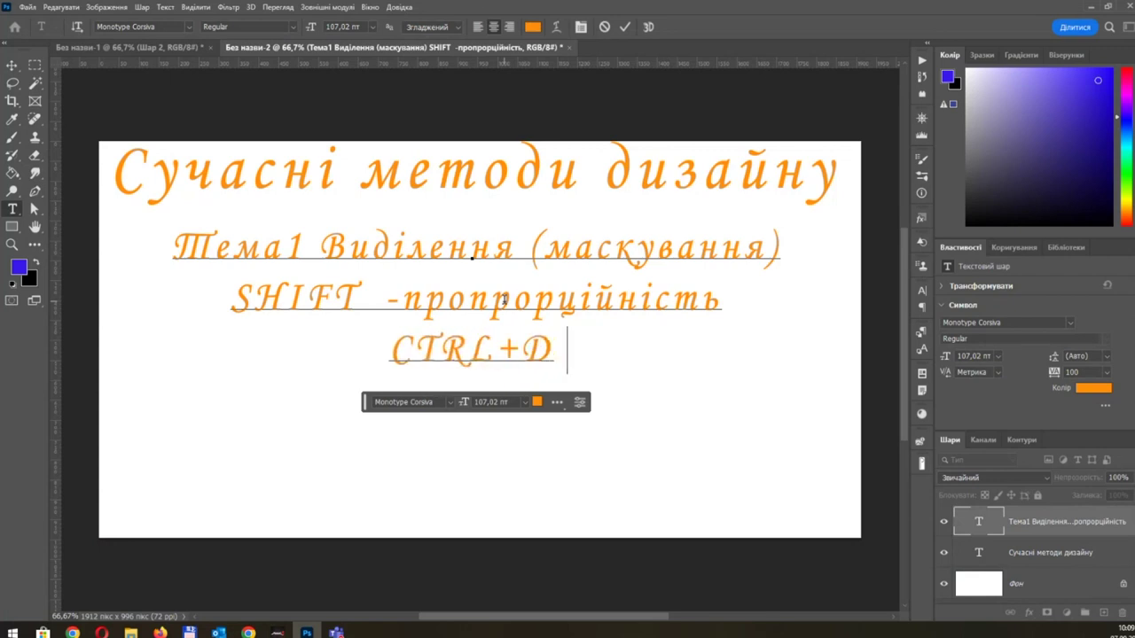
{"action": "type", "text": " - "}
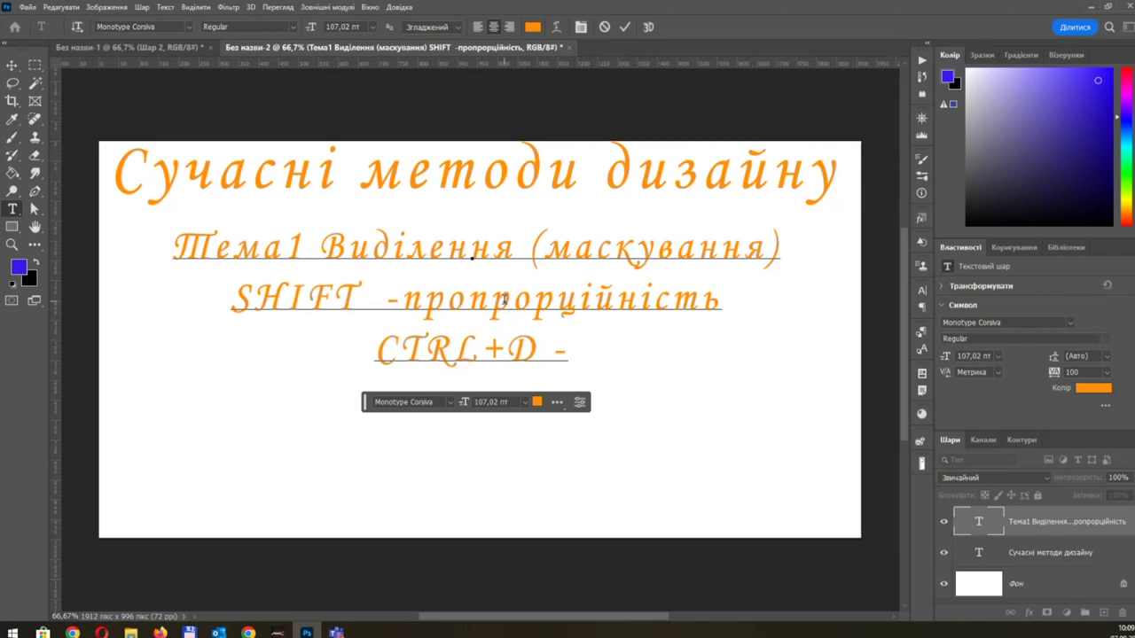
{"action": "type", "text": "вим"}
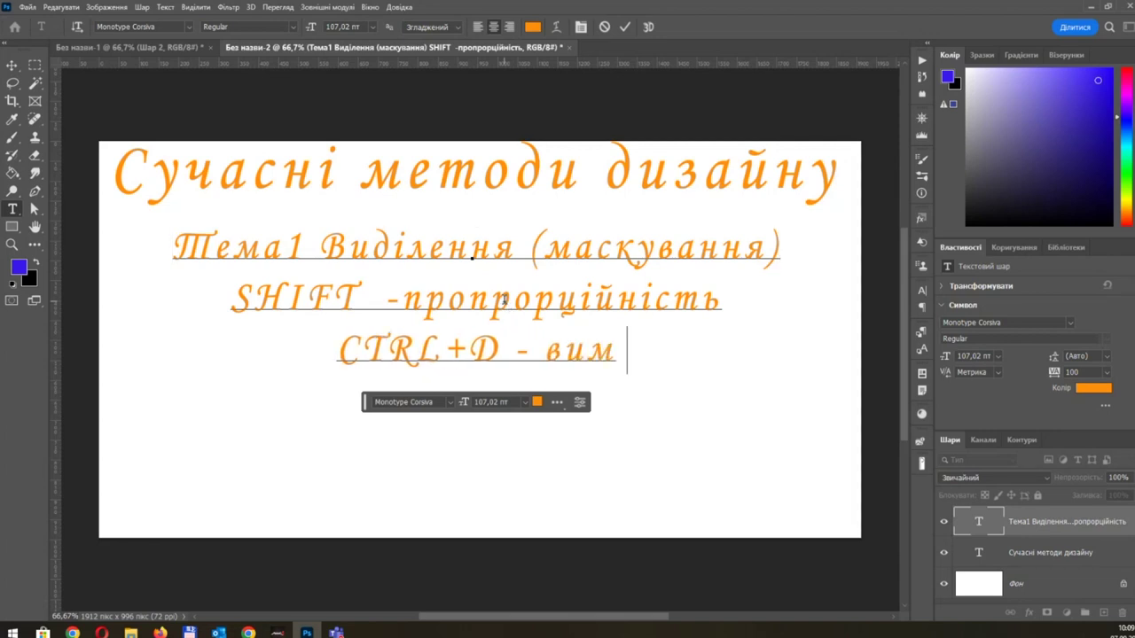
{"action": "type", "text": "кнути виді"}
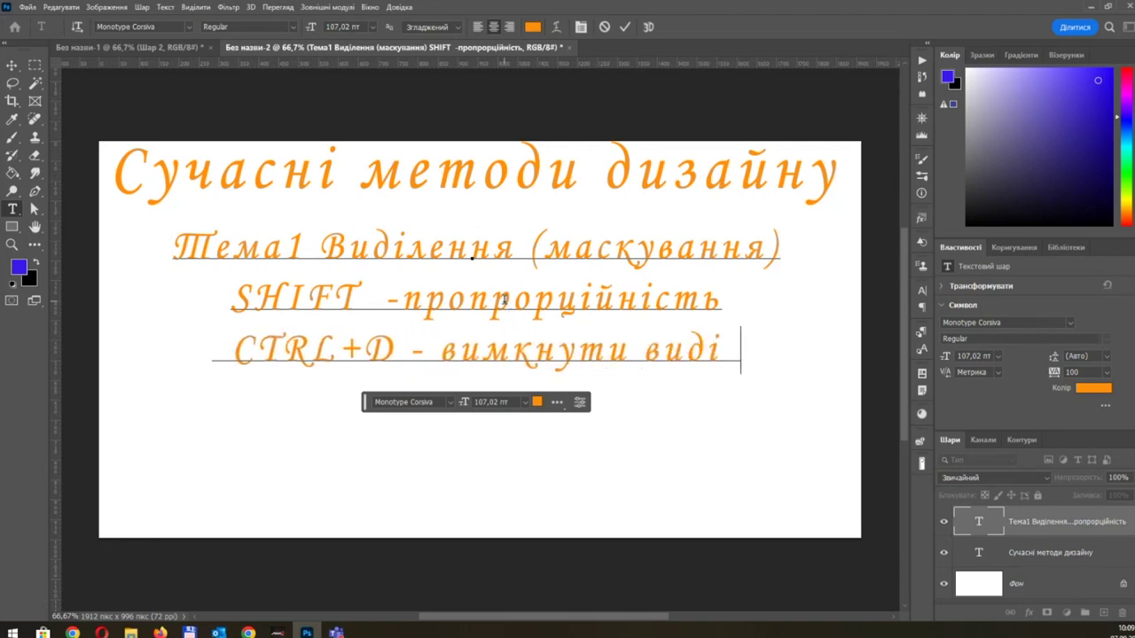
{"action": "type", "text": "лення"}
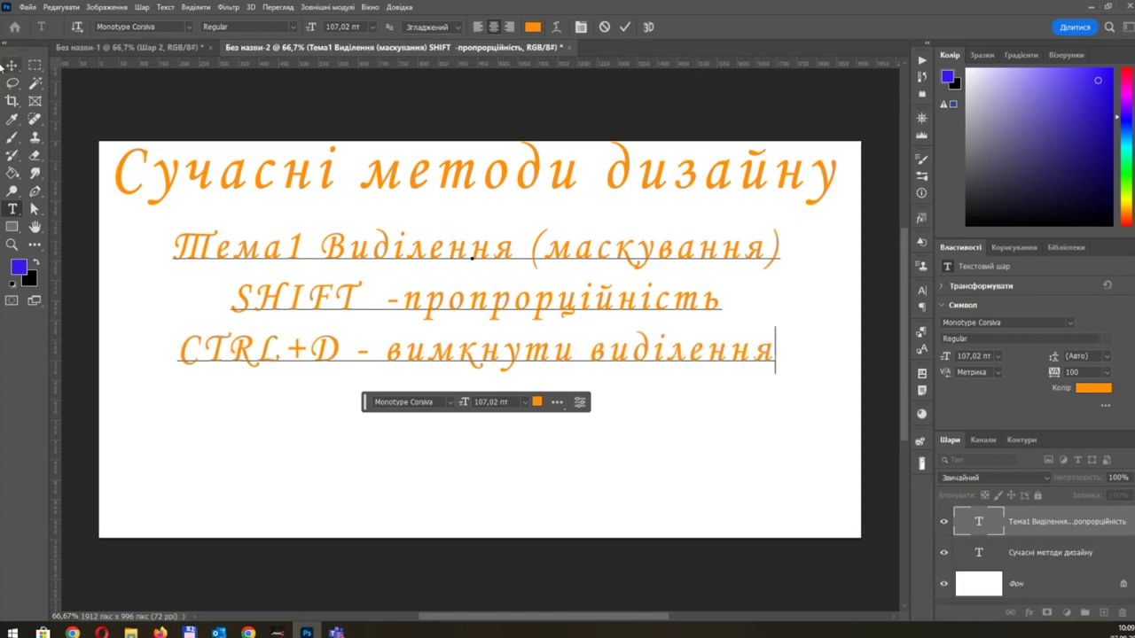
{"action": "left_click", "coordinate": [11, 65]}
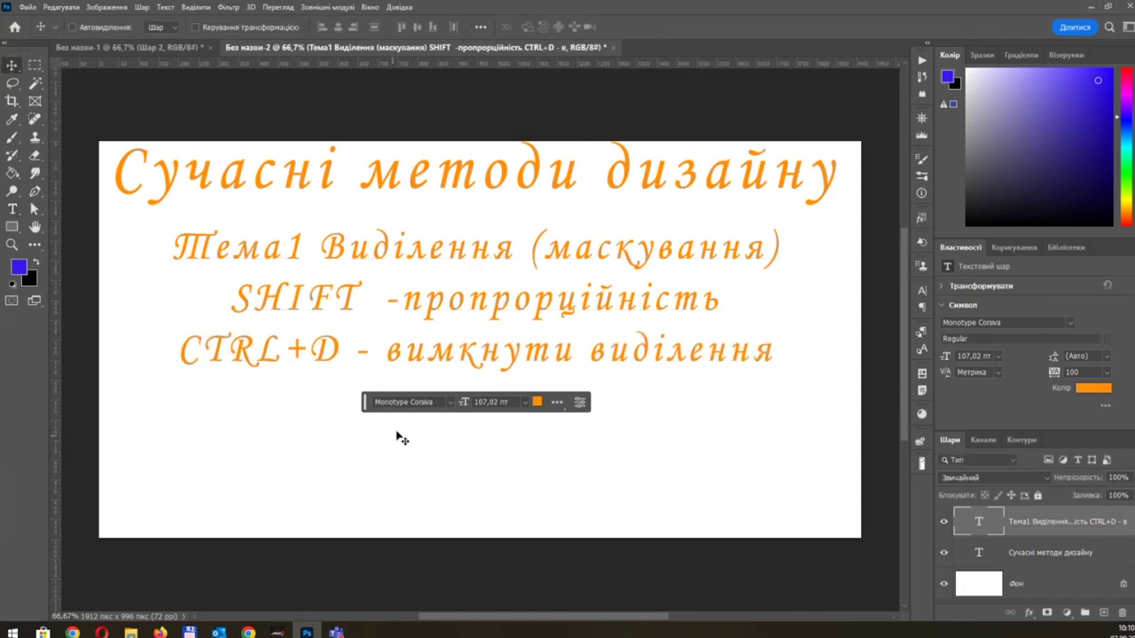
Step: On the coffee photo, deselect all existing selections, including a trial Select All
{"action": "left_click", "coordinate": [169, 51]}
{"action": "left_click", "coordinate": [196, 7]}
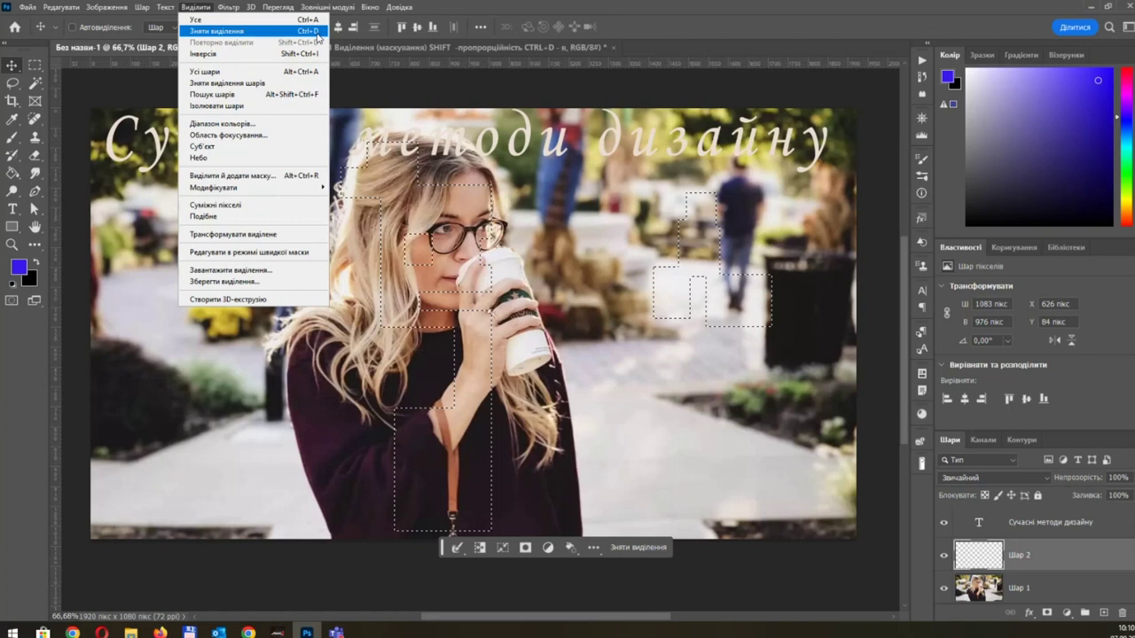
{"action": "left_click", "coordinate": [316, 32]}
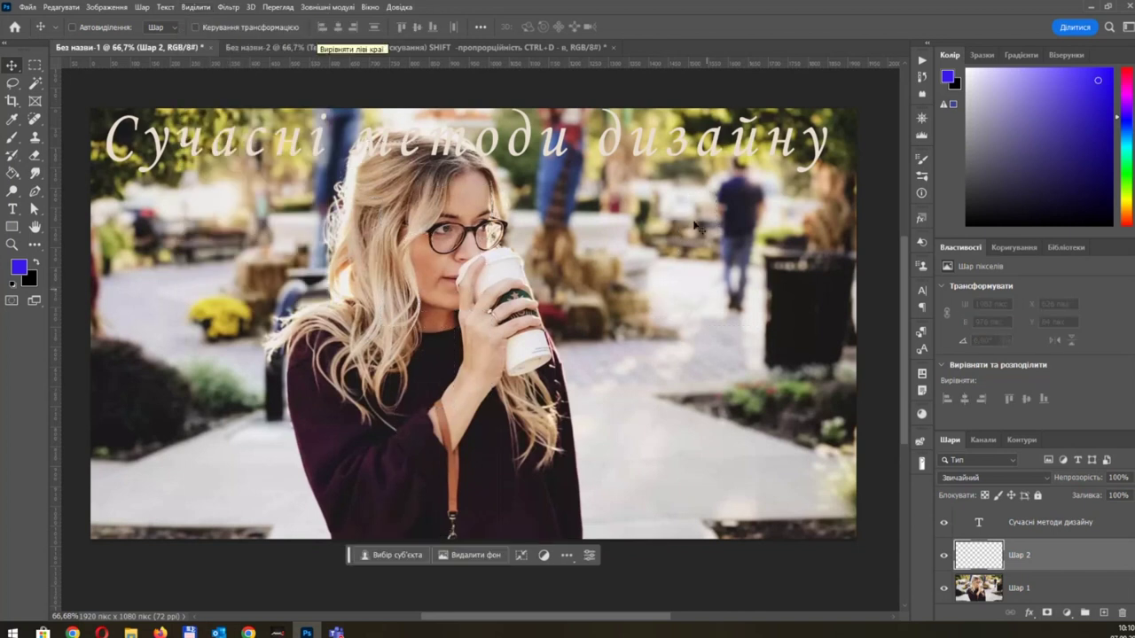
{"action": "left_click", "coordinate": [196, 7]}
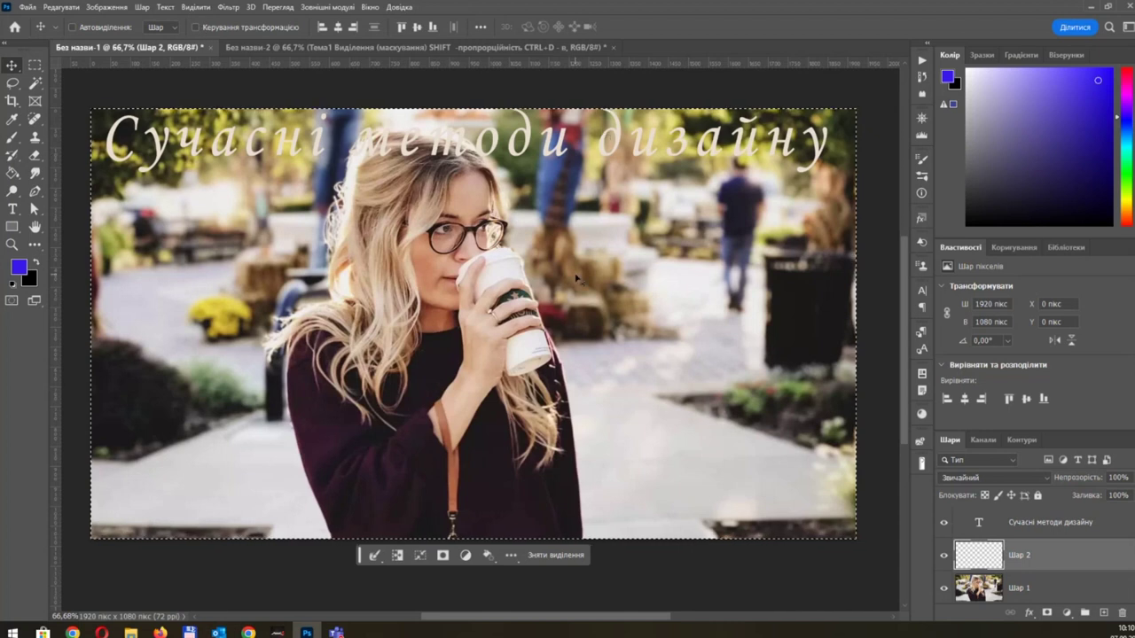
{"action": "key", "text": "ctrl"}
{"action": "key", "text": "ctrl+d"}
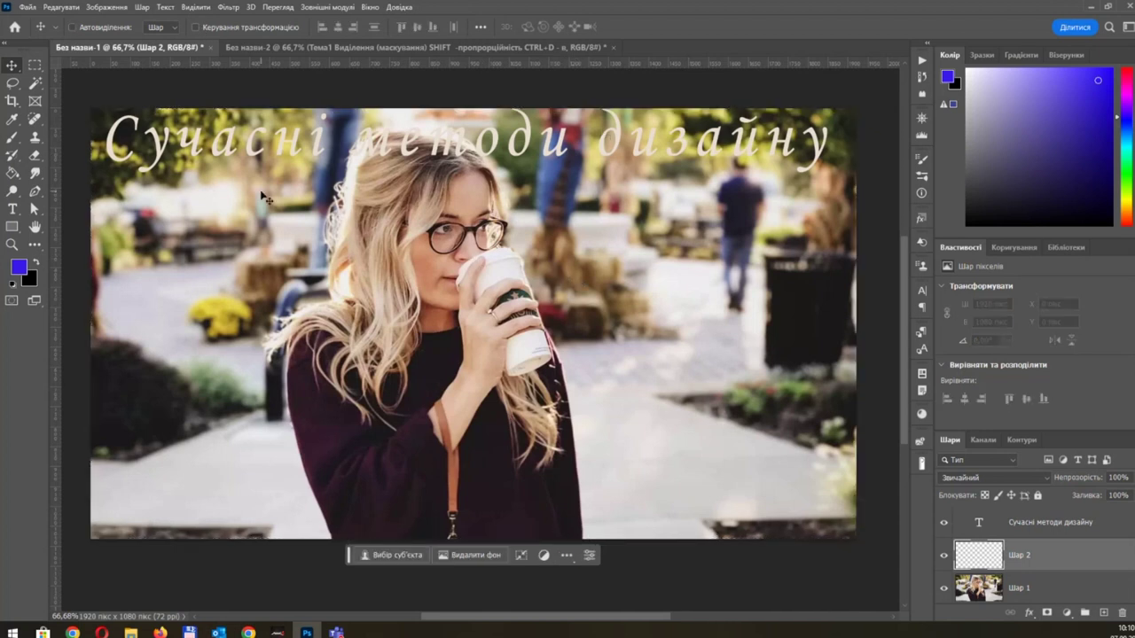
{"action": "left_click", "coordinate": [34, 64]}
Step: Select a rectangle around the face, invert it, and paint a blue stroke outside
{"action": "left_click_drag", "start_coordinate": [339, 195], "coordinate": [551, 390]}
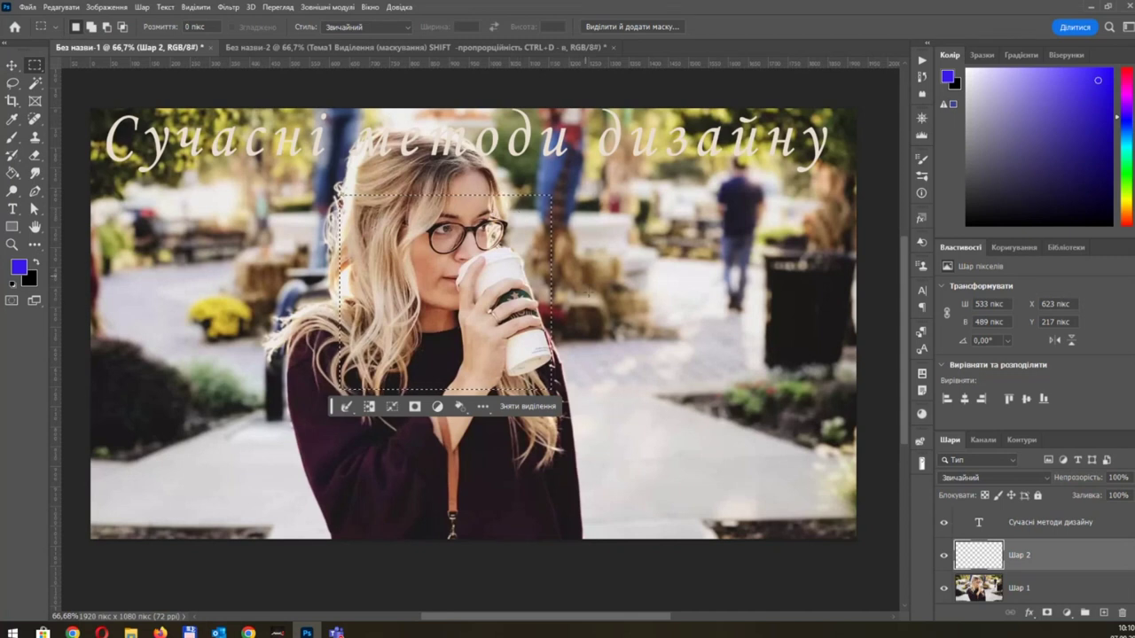
{"action": "left_click", "coordinate": [229, 7]}
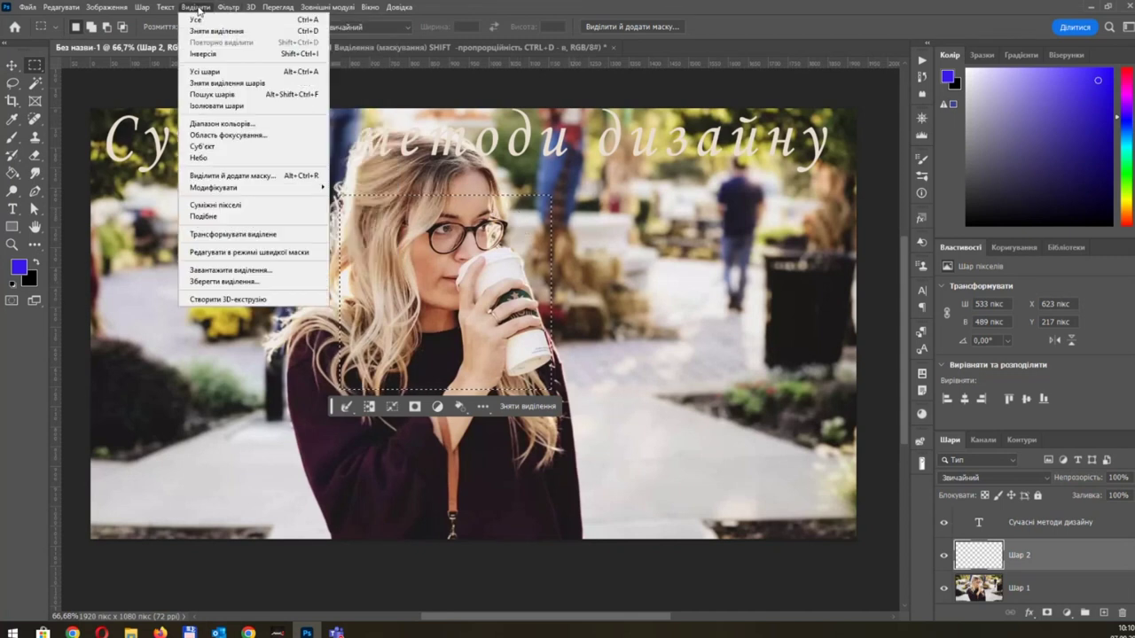
{"action": "left_click", "coordinate": [213, 55]}
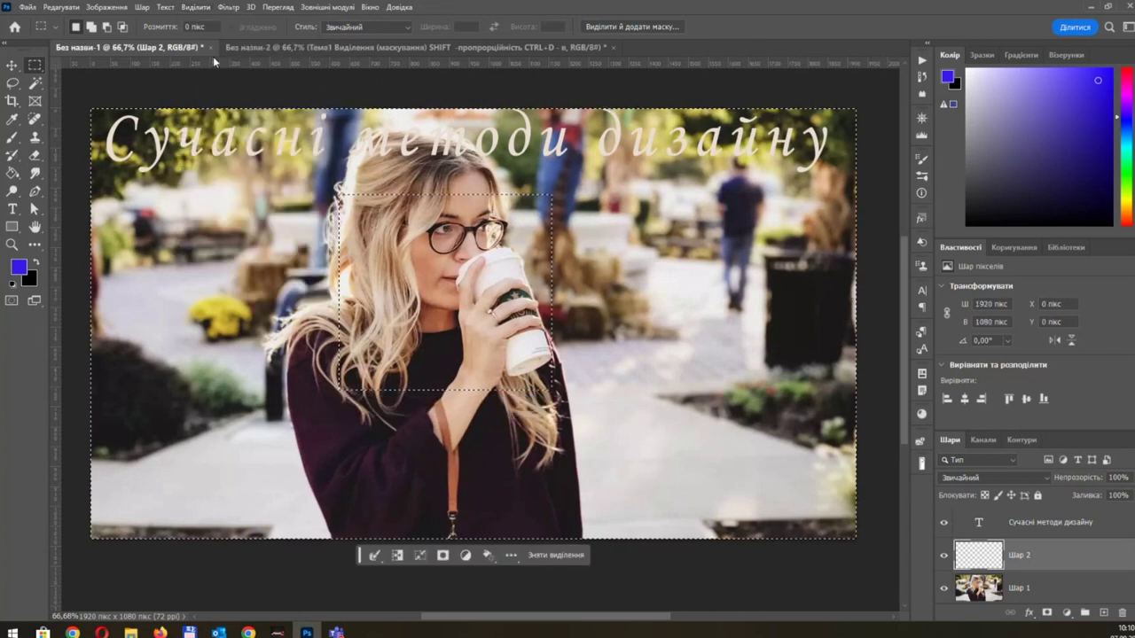
{"action": "key", "text": "b"}
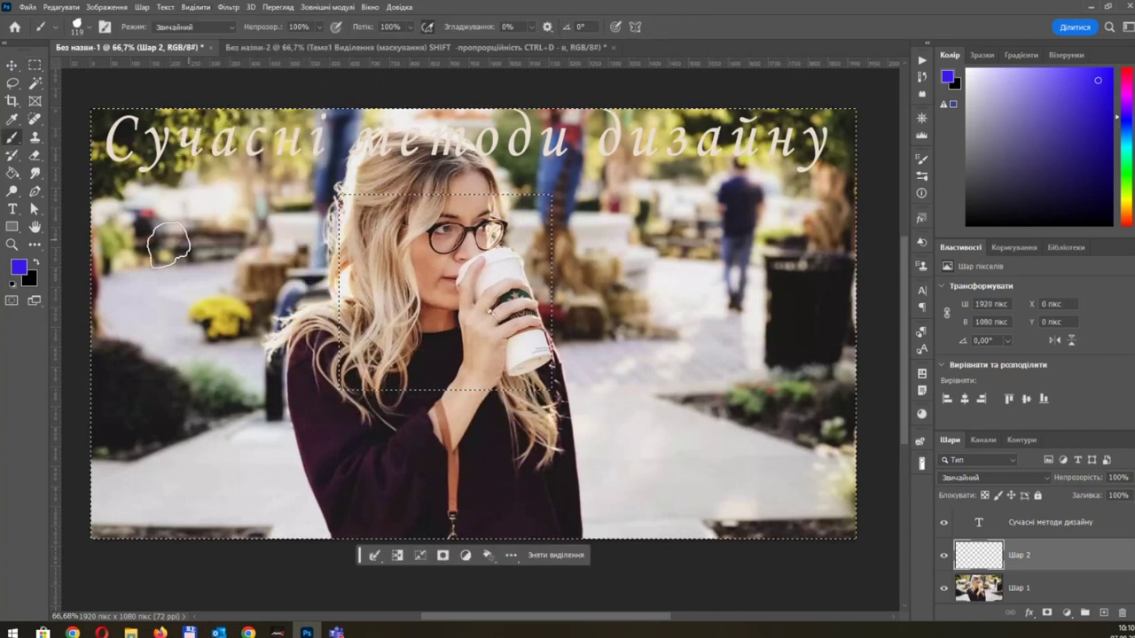
{"action": "mouse_move", "coordinate": [88, 254]}
{"action": "left_mouse_down"}
{"action": "mouse_move", "coordinate": [937, 277]}
{"action": "mouse_move", "coordinate": [629, 316]}
{"action": "mouse_move", "coordinate": [881, 342]}
{"action": "mouse_move", "coordinate": [689, 539]}
{"action": "mouse_move", "coordinate": [856, 457]}
{"action": "left_mouse_up"}
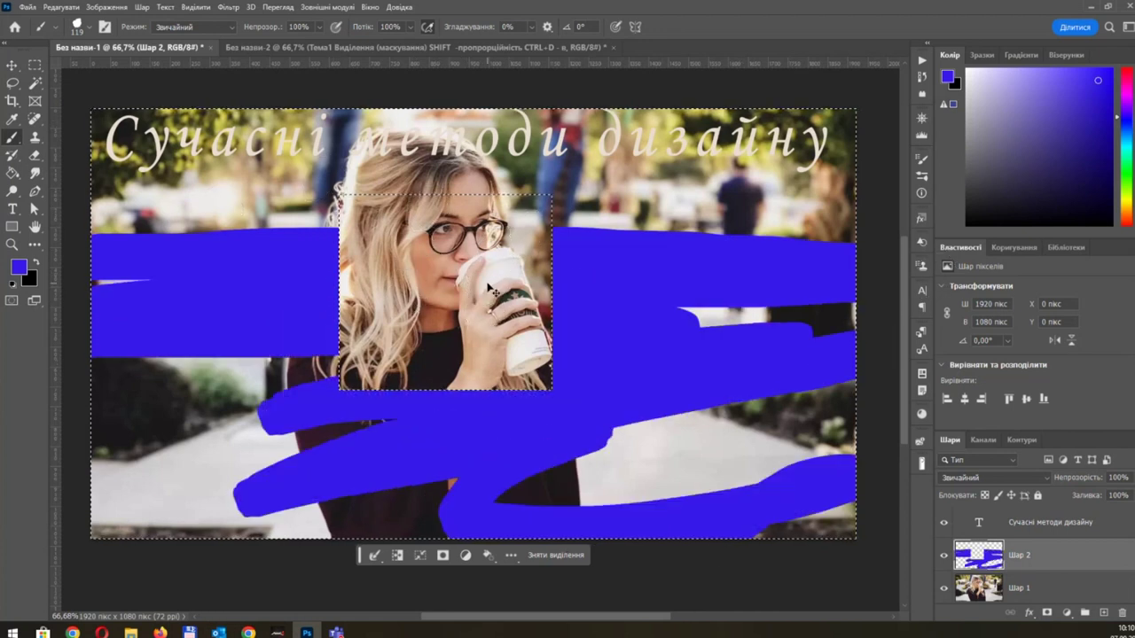
Step: Undo the blue stroke and clear the selection
{"action": "key", "text": "ctrl+z"}
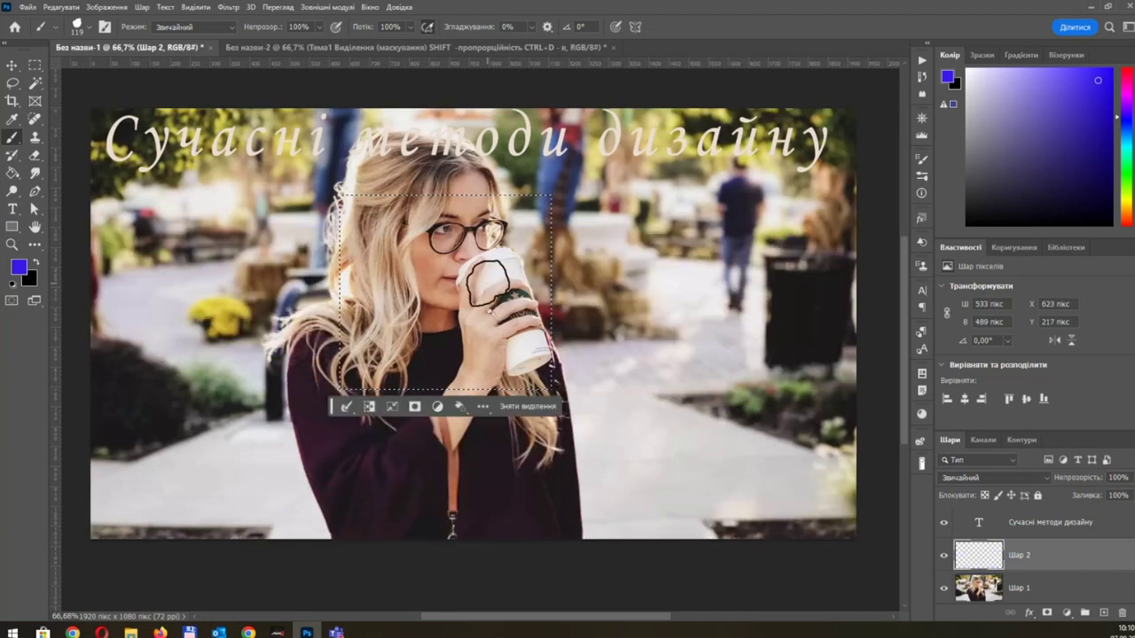
{"action": "key", "text": "ctrl+d"}
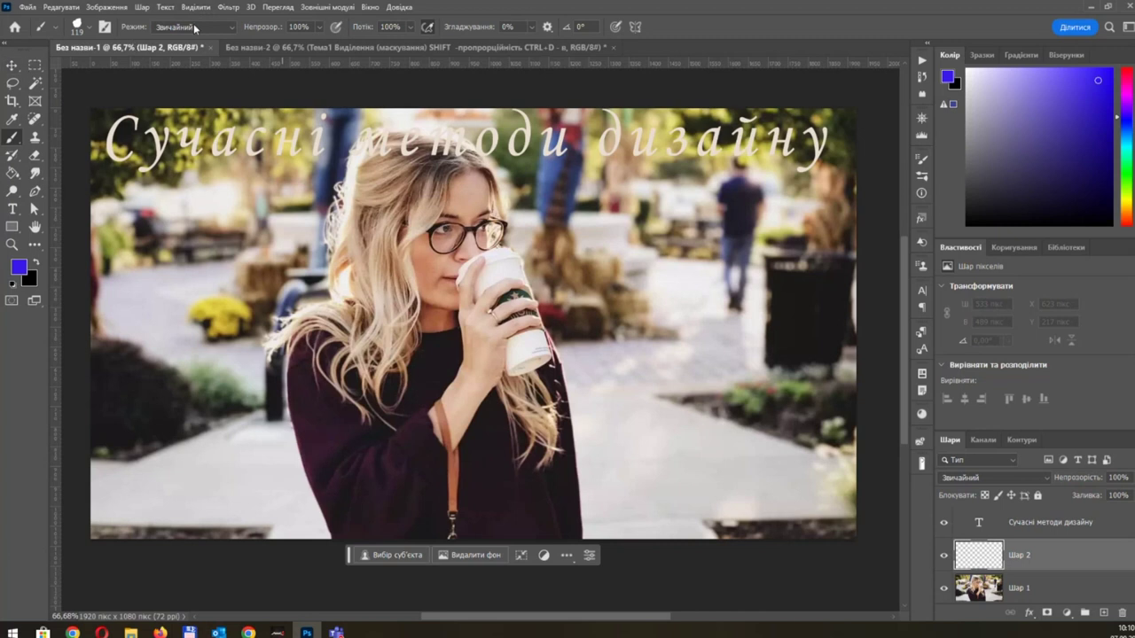
{"action": "left_click", "coordinate": [32, 69]}
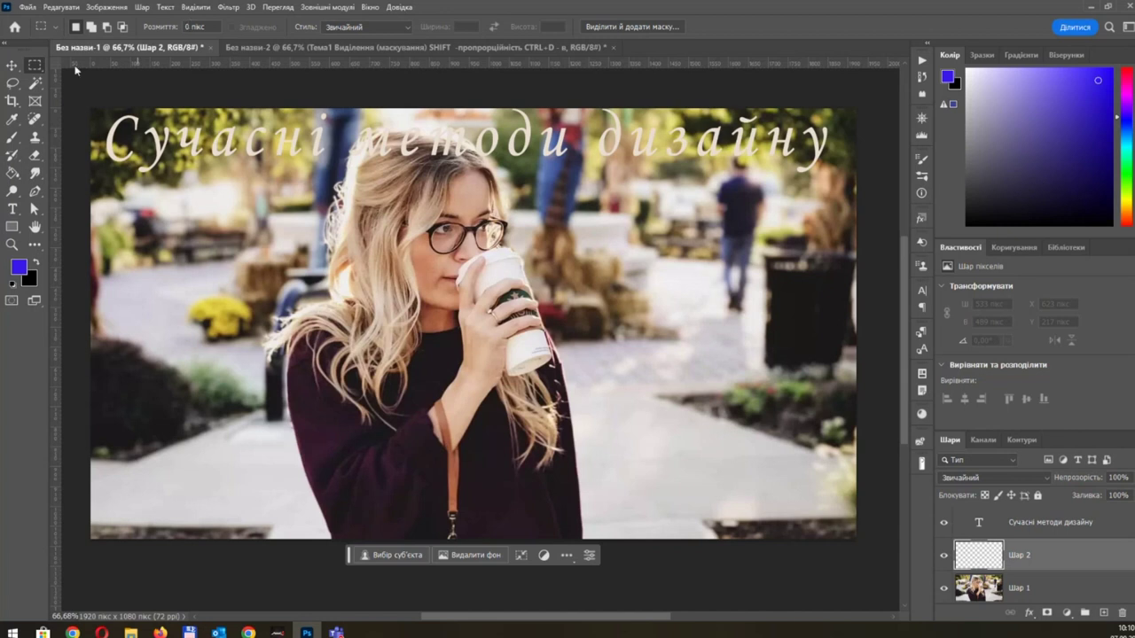
Step: Copy a rectangle around the face and cup into a new 482 × 437 px document
{"action": "left_click_drag", "start_coordinate": [330, 205], "coordinate": [465, 285]}
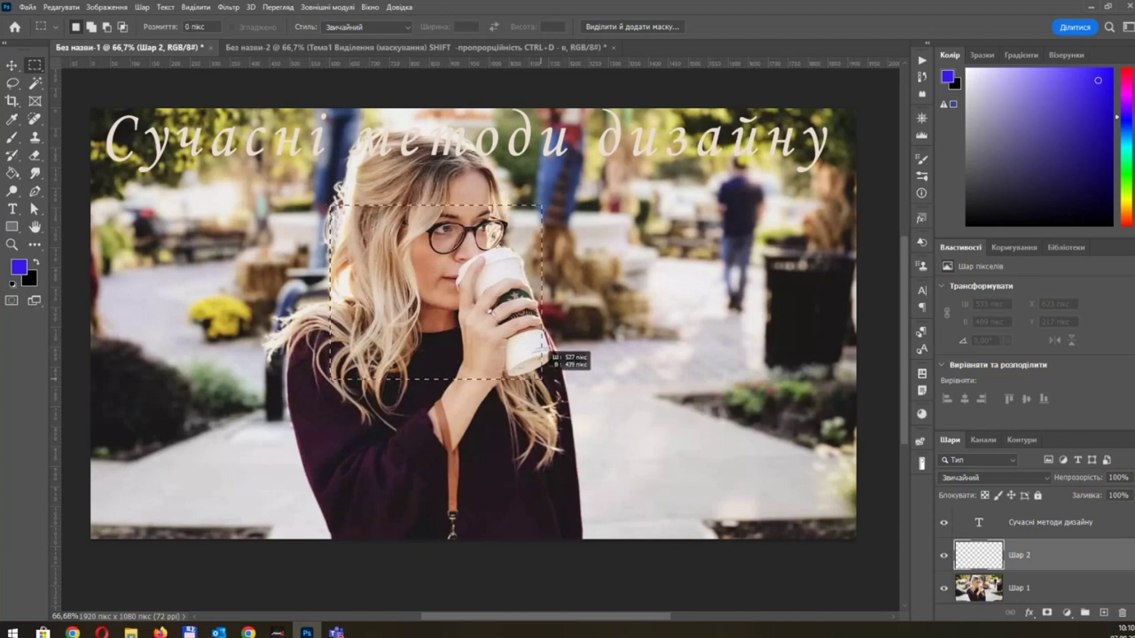
{"action": "left_click_drag", "start_coordinate": [570, 374], "coordinate": [523, 380]}
{"action": "key", "text": "ctrl+j"}
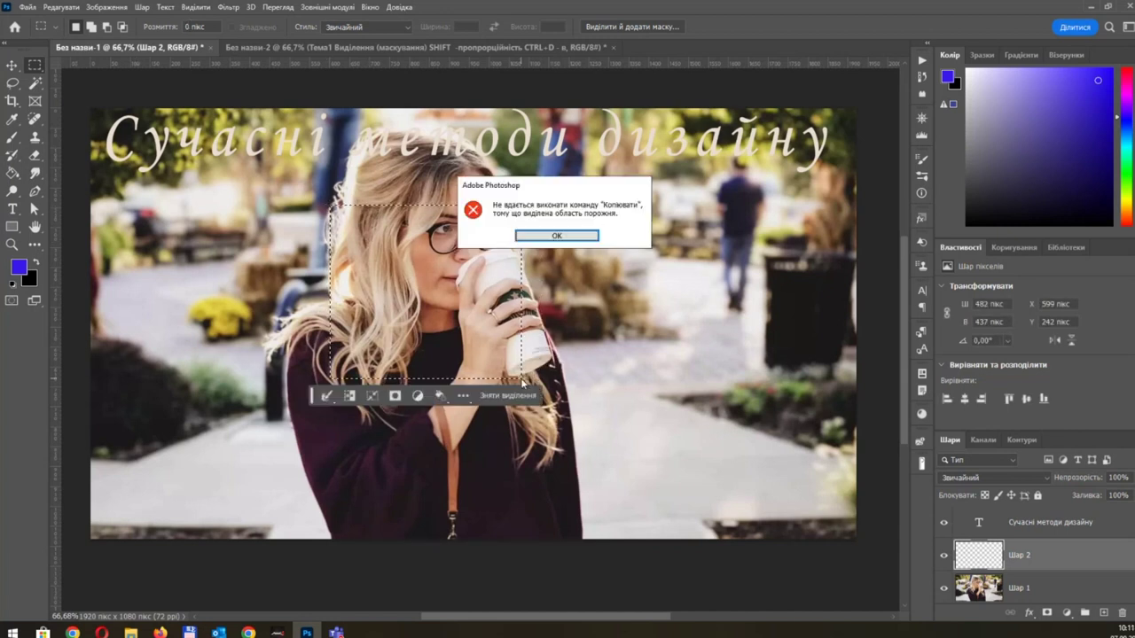
{"action": "key", "text": "Return"}
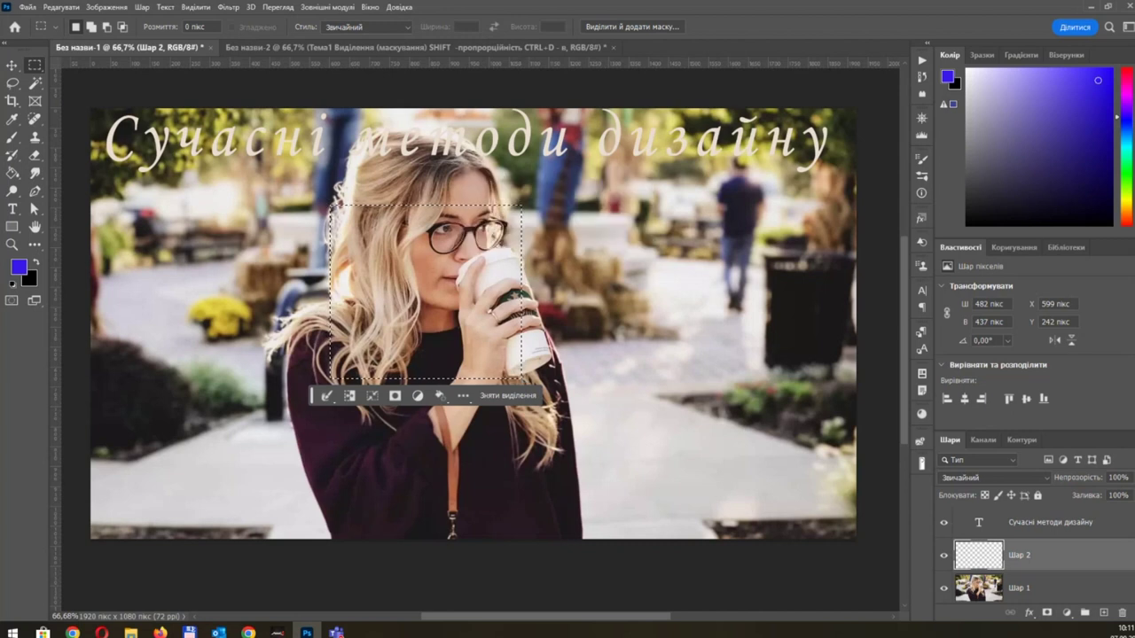
{"action": "key", "text": "alt+bracketleft"}
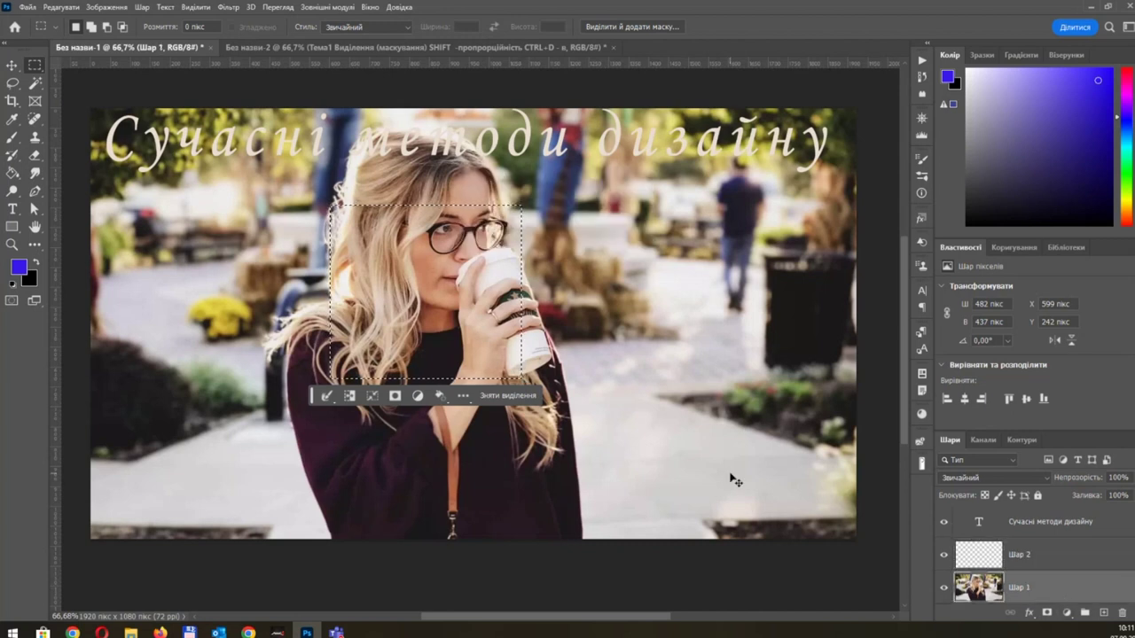
{"action": "key", "text": "ctrl+n"}
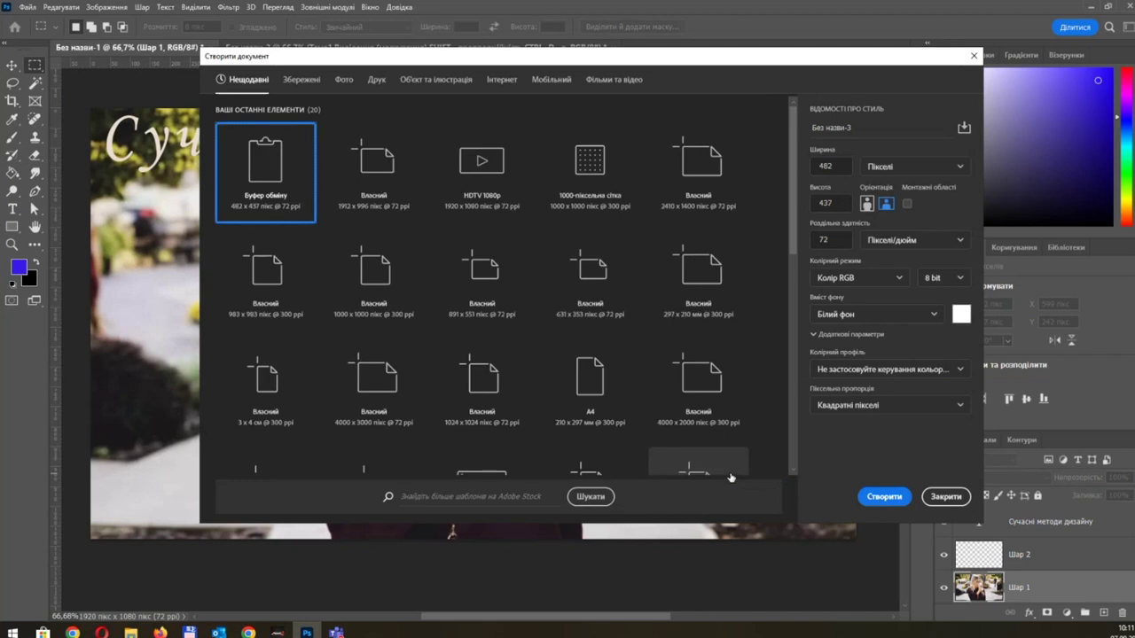
{"action": "key", "text": "Return"}
{"action": "key", "text": "ctrl+v"}
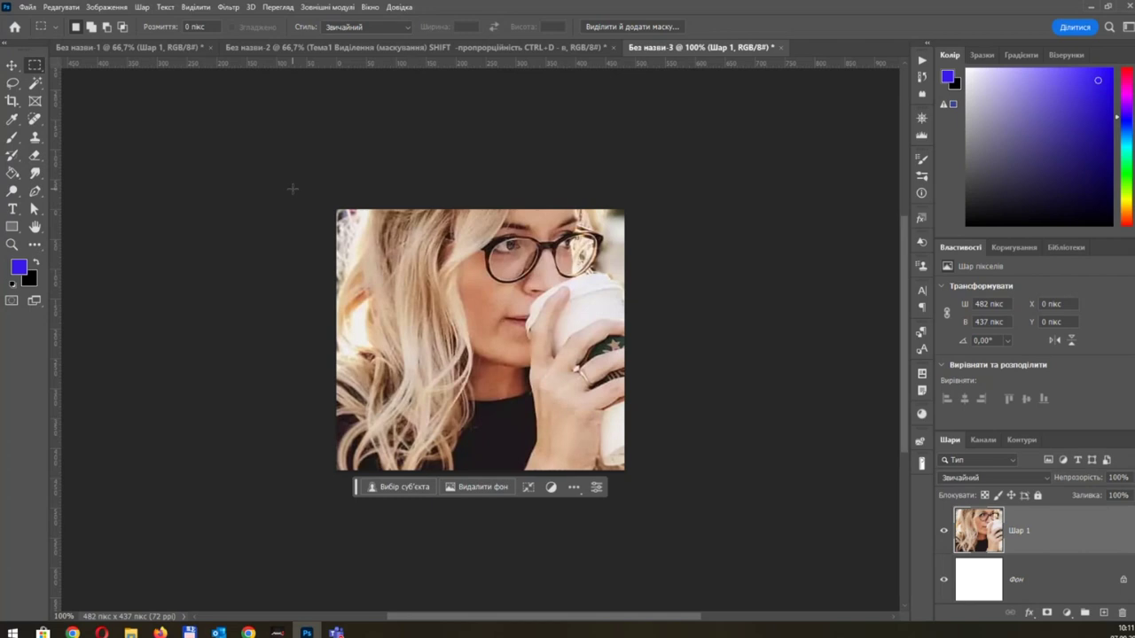
Step: Select a 40 px feathered area around the face and cup and start a 673 × 730 document
{"action": "left_click", "coordinate": [159, 47]}
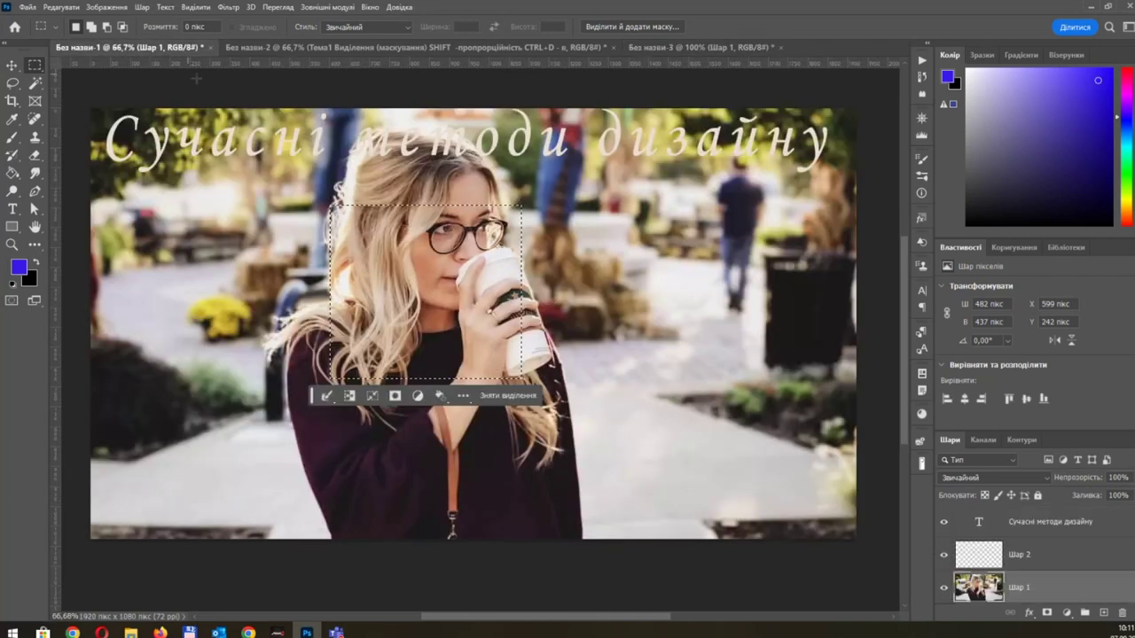
{"action": "key", "text": "ctrl+d"}
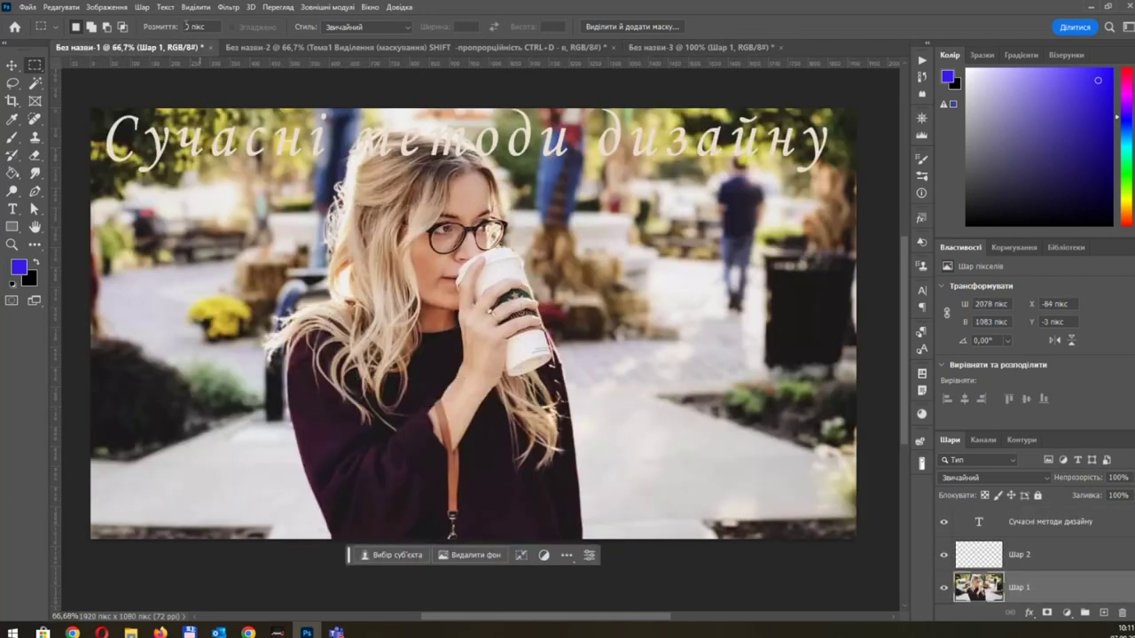
{"action": "type", "text": "40"}
{"action": "left_click_drag", "start_coordinate": [380, 230], "coordinate": [565, 439]}
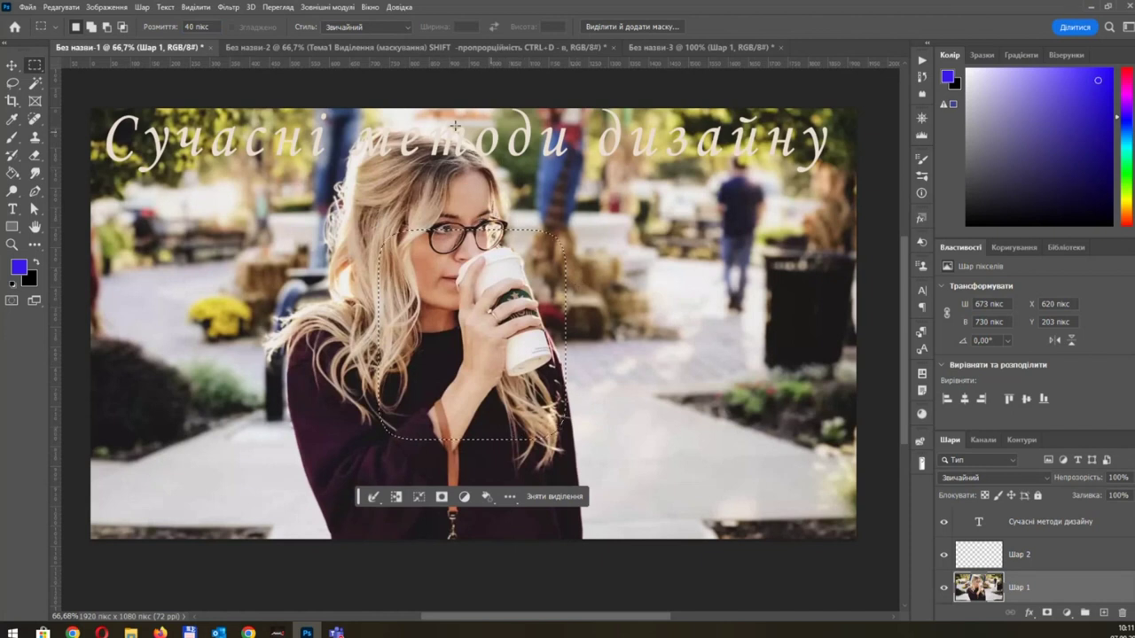
{"action": "key", "text": "ctrl+n"}
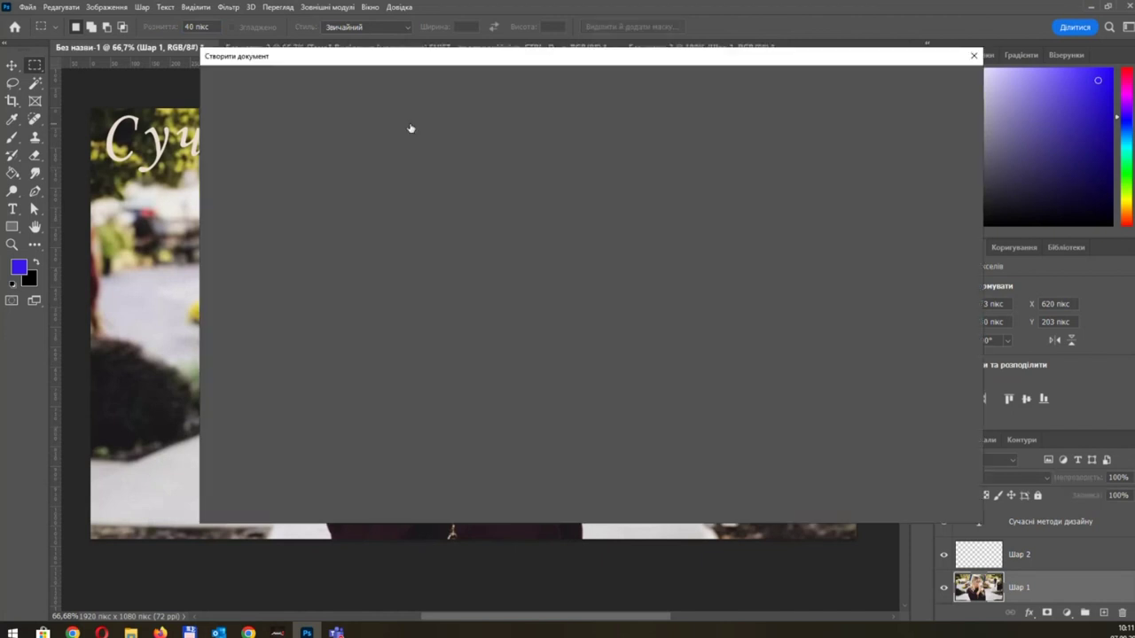
{"action": "key", "text": "Escape"}
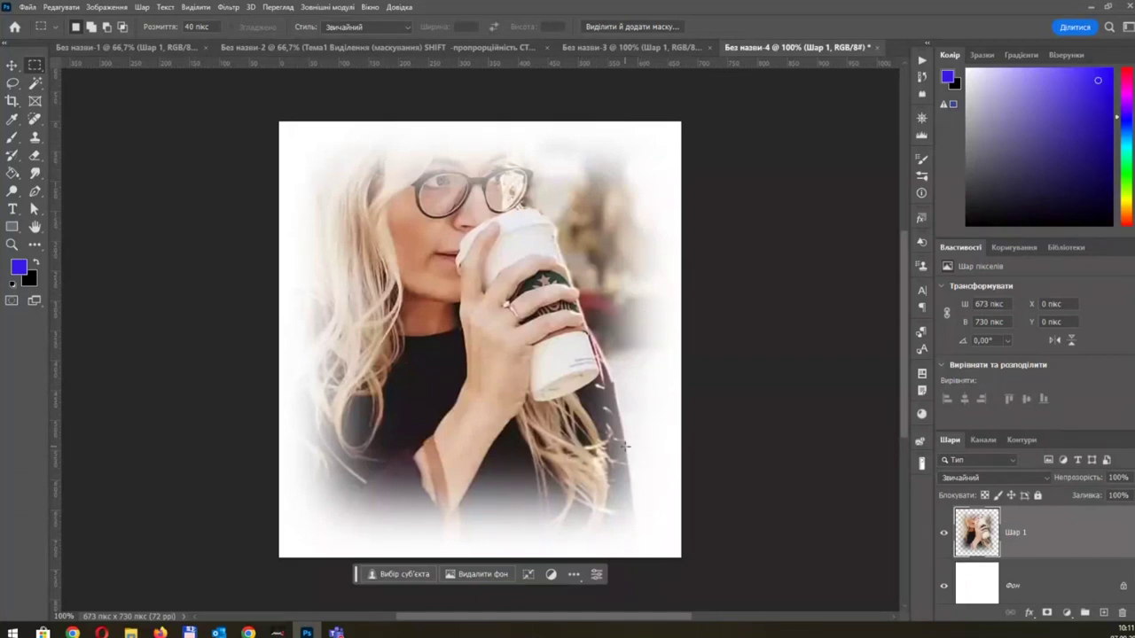
Step: Back on the street photo, restore the feathered selection and start a 1000 × 625 document
{"action": "left_click", "coordinate": [152, 48]}
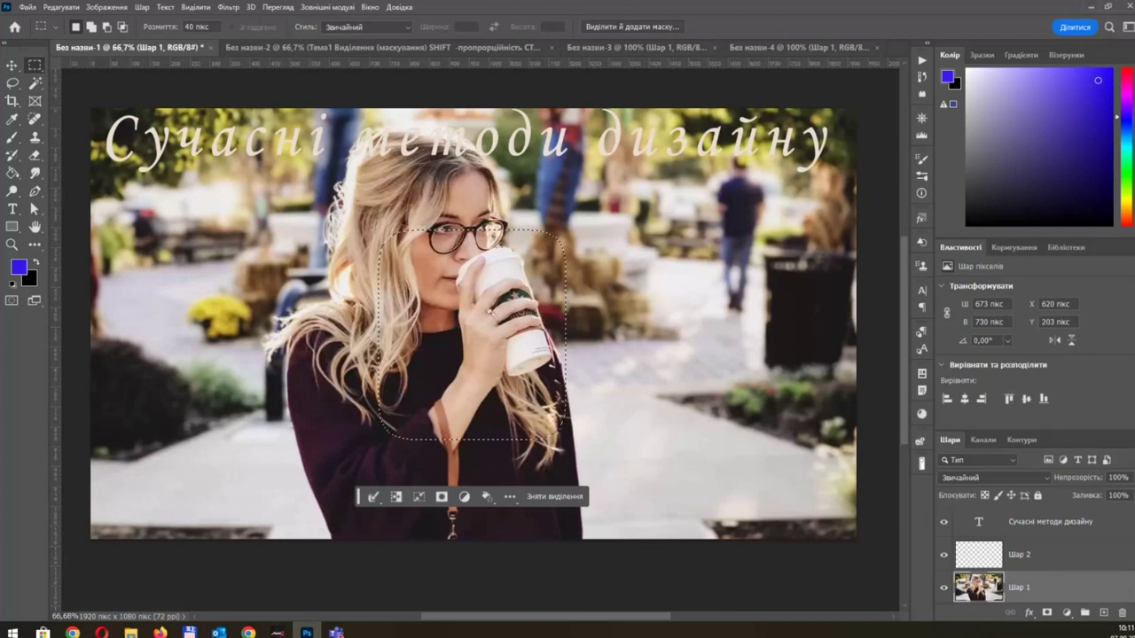
{"action": "key", "text": "ctrl+d"}
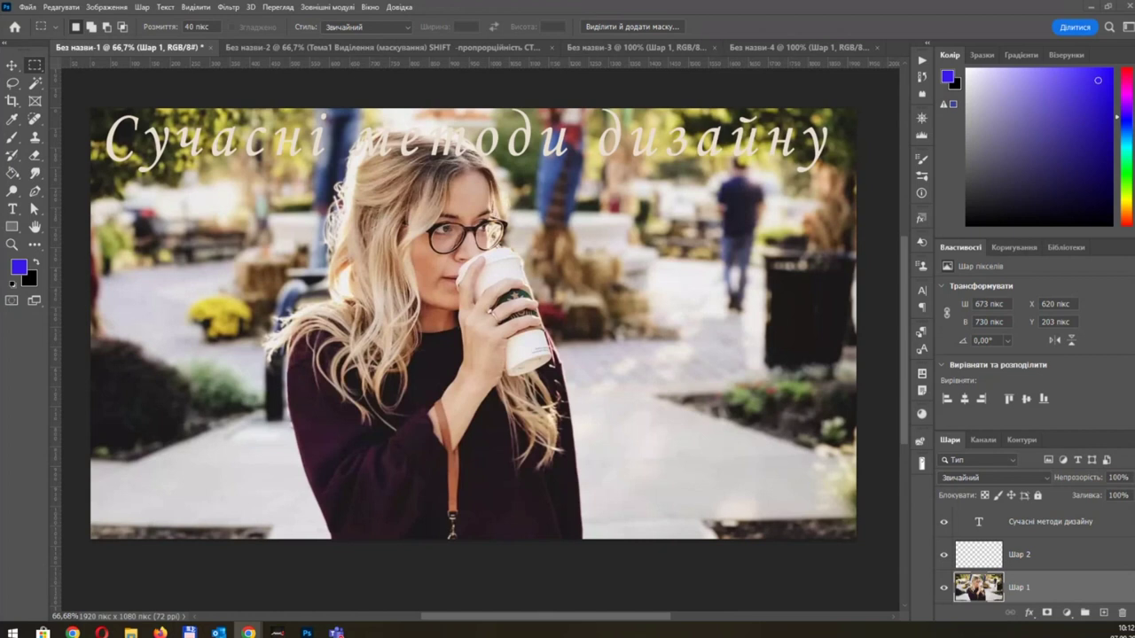
{"action": "key", "text": "ctrl+z"}
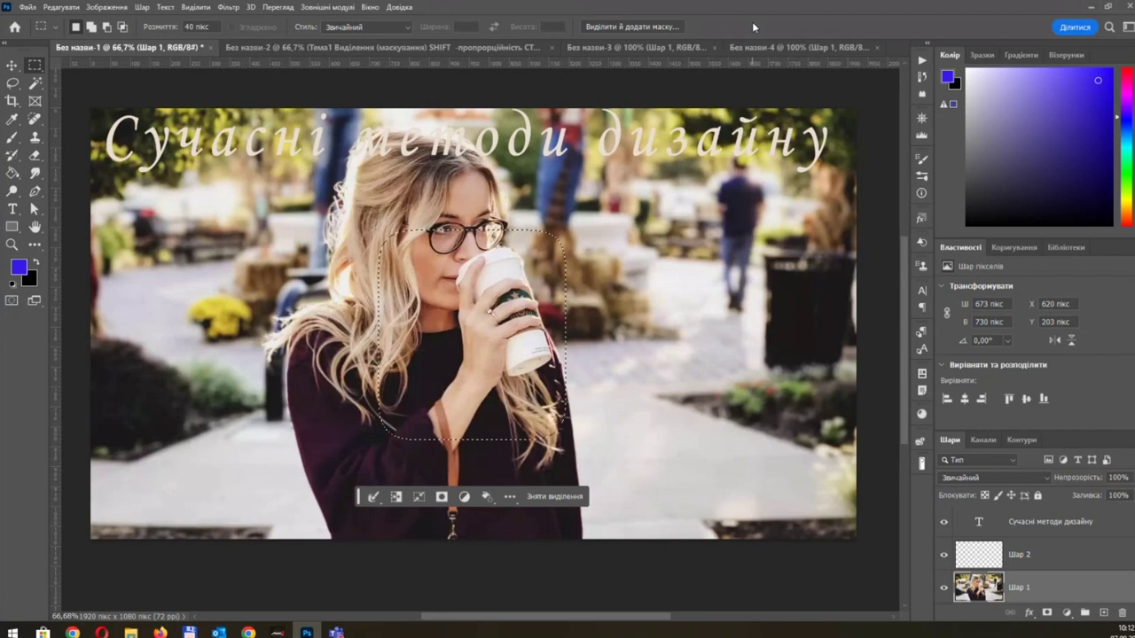
{"action": "key", "text": "ctrl+n"}
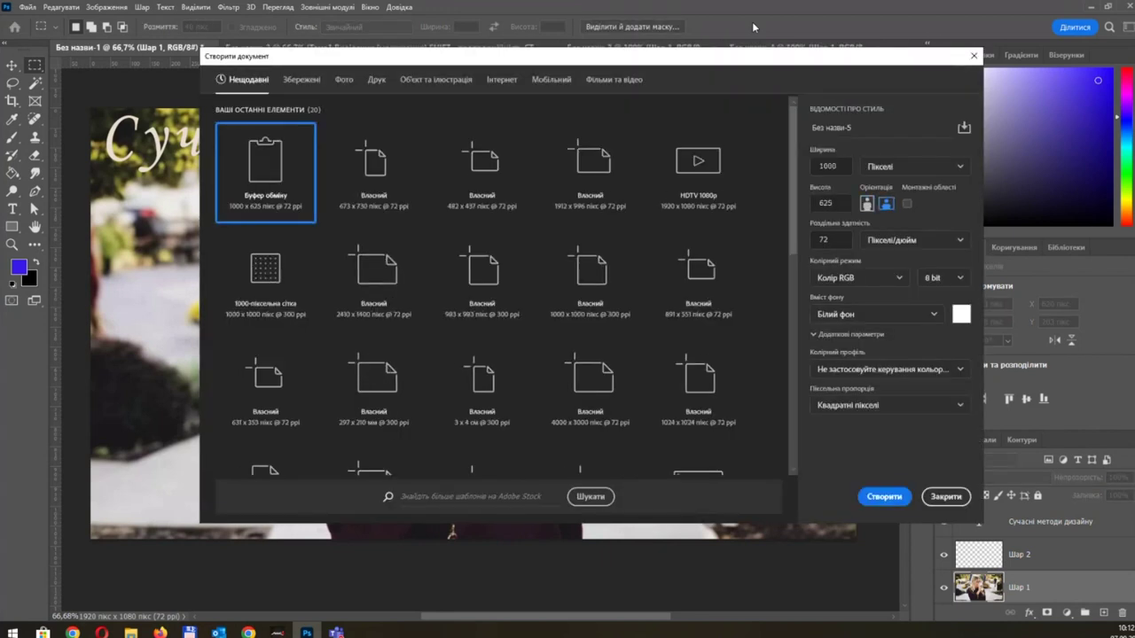
Step: Create the 1000 × 625 document, paste the forest, then paste the feathered woman above it
{"action": "key", "text": "Return"}
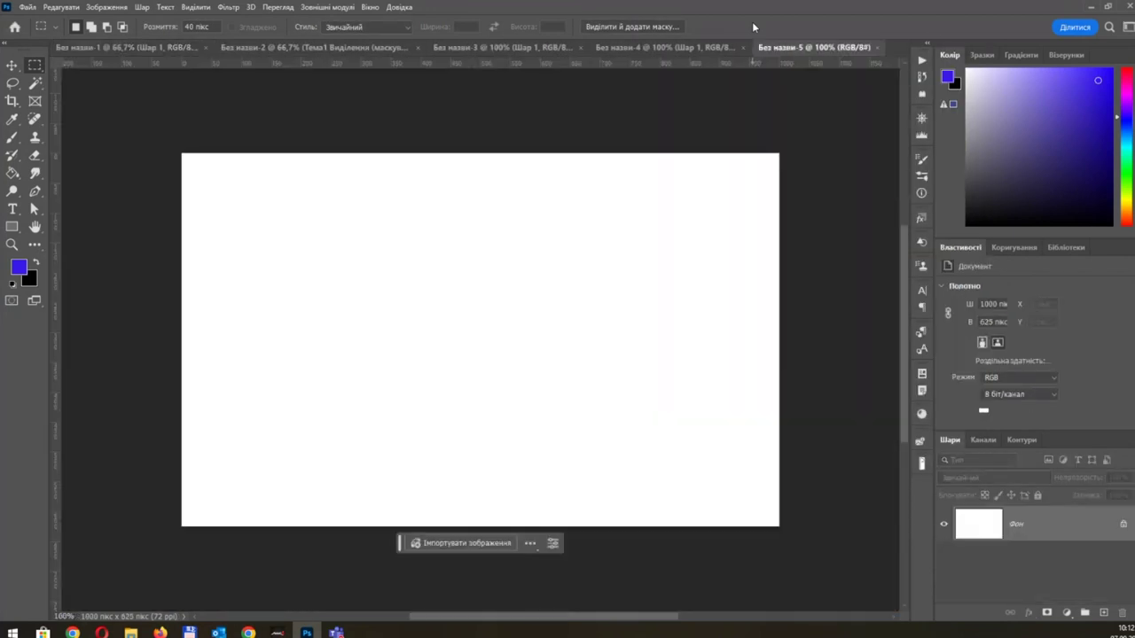
{"action": "key", "text": "ctrl+v"}
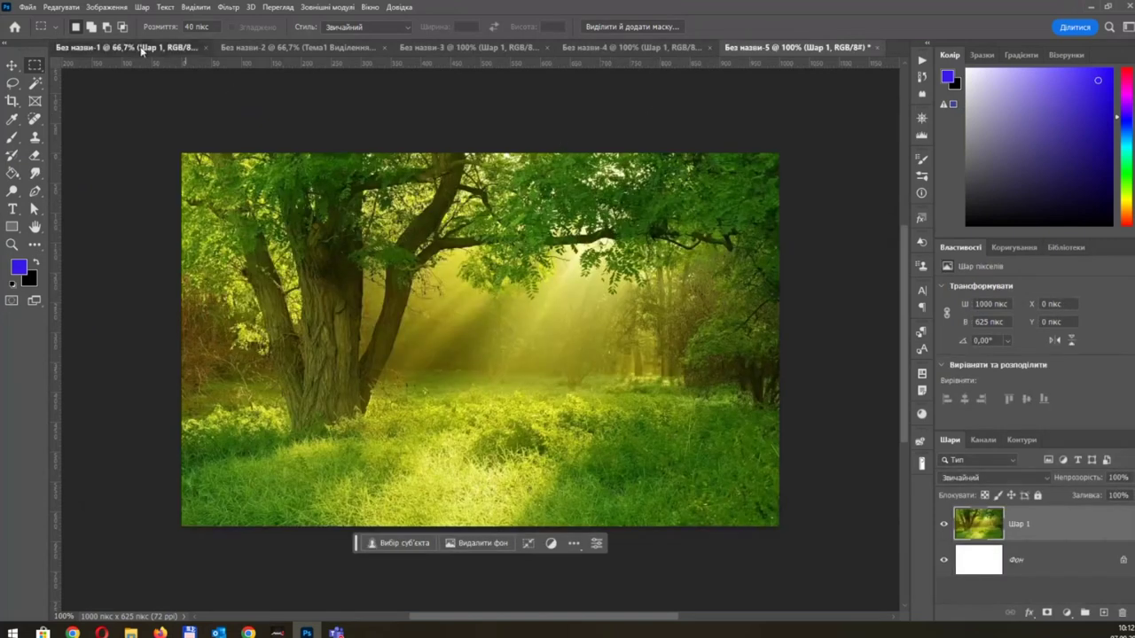
{"action": "left_click", "coordinate": [141, 51]}
{"action": "left_click", "coordinate": [794, 49]}
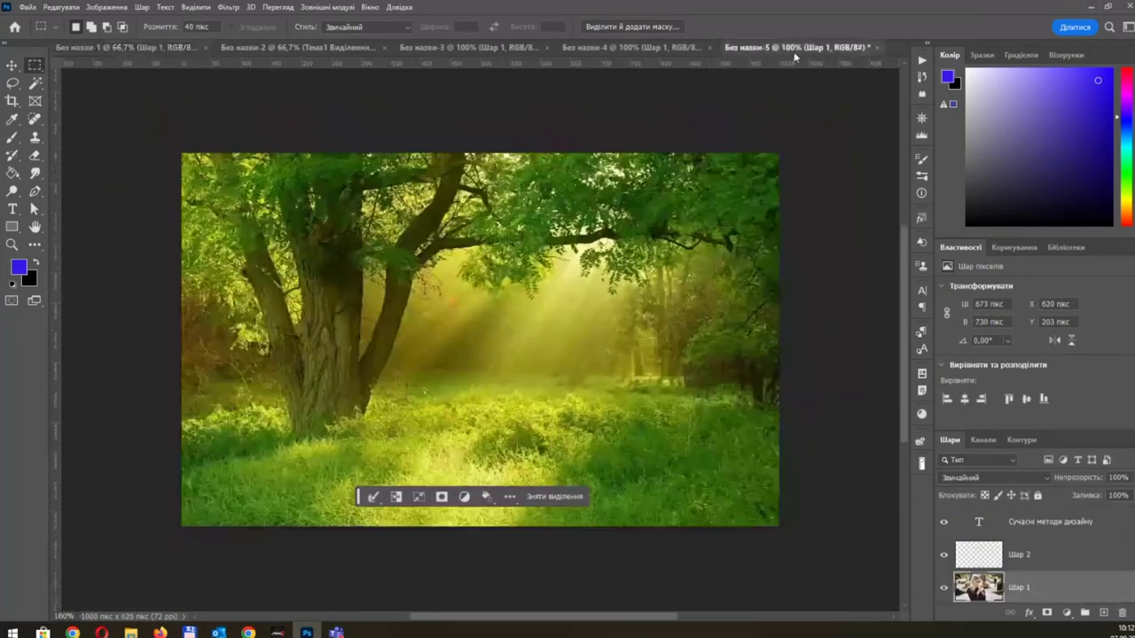
{"action": "key", "text": "ctrl+v"}
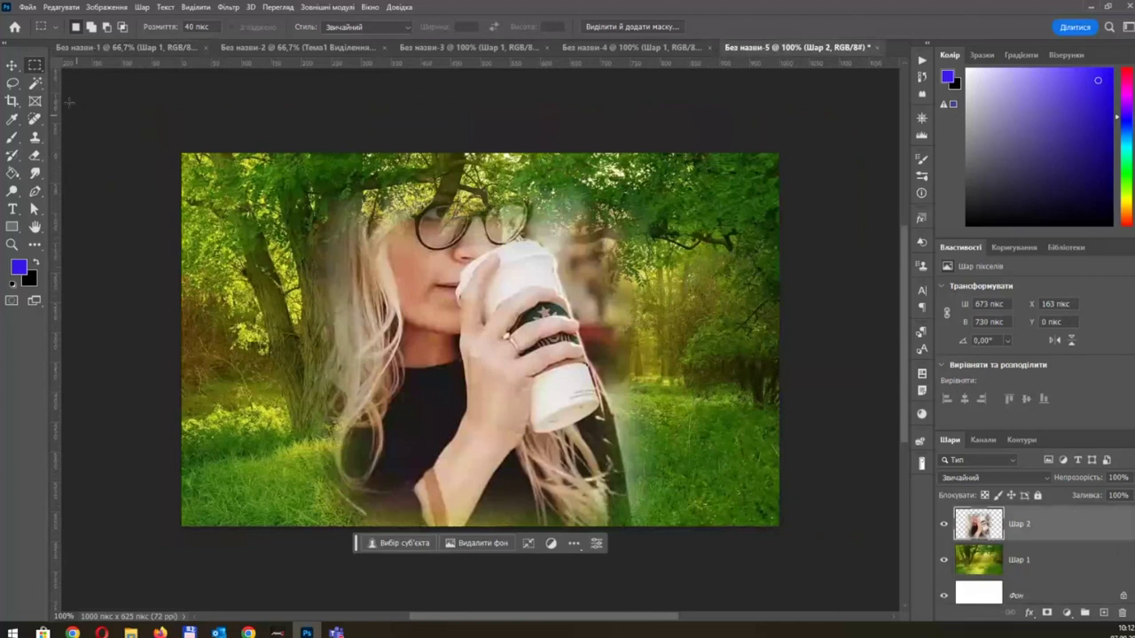
Step: Scale the woman layer to about 56% and place it left over the tree
{"action": "left_click", "coordinate": [12, 66]}
{"action": "mouse_move", "coordinate": [491, 222]}
{"action": "left_mouse_down"}
{"action": "mouse_move", "coordinate": [438, 229]}
{"action": "mouse_move", "coordinate": [461, 205]}
{"action": "left_mouse_up"}
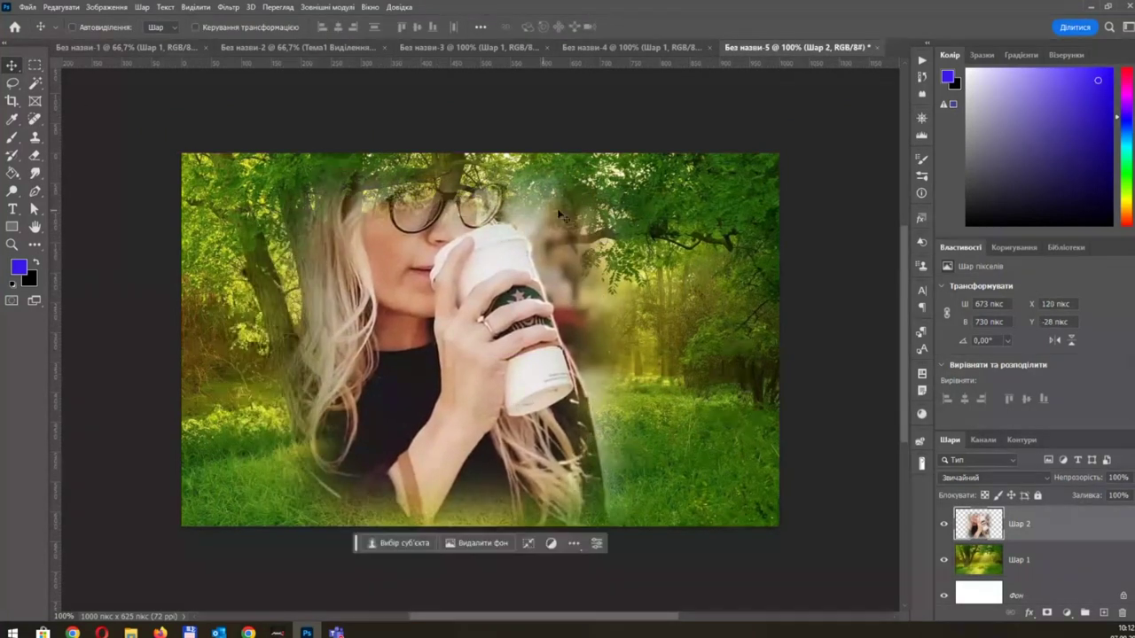
{"action": "left_click_drag", "start_coordinate": [567, 425], "coordinate": [574, 425]}
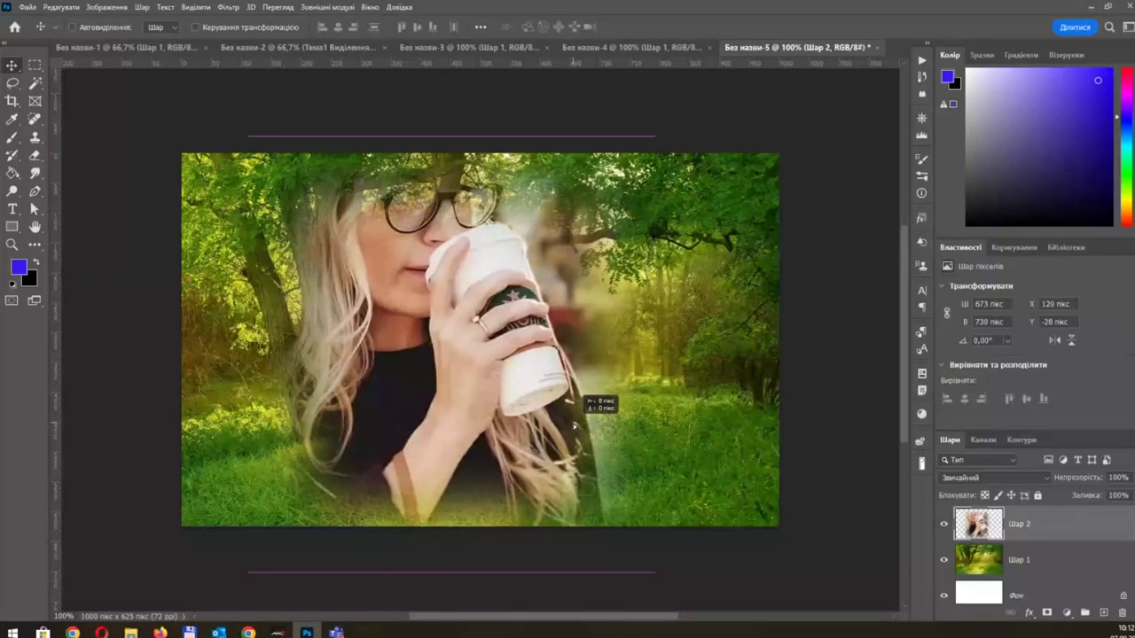
{"action": "key", "text": "ctrl+t"}
{"action": "left_click_drag", "start_coordinate": [650, 137], "coordinate": [473, 329]}
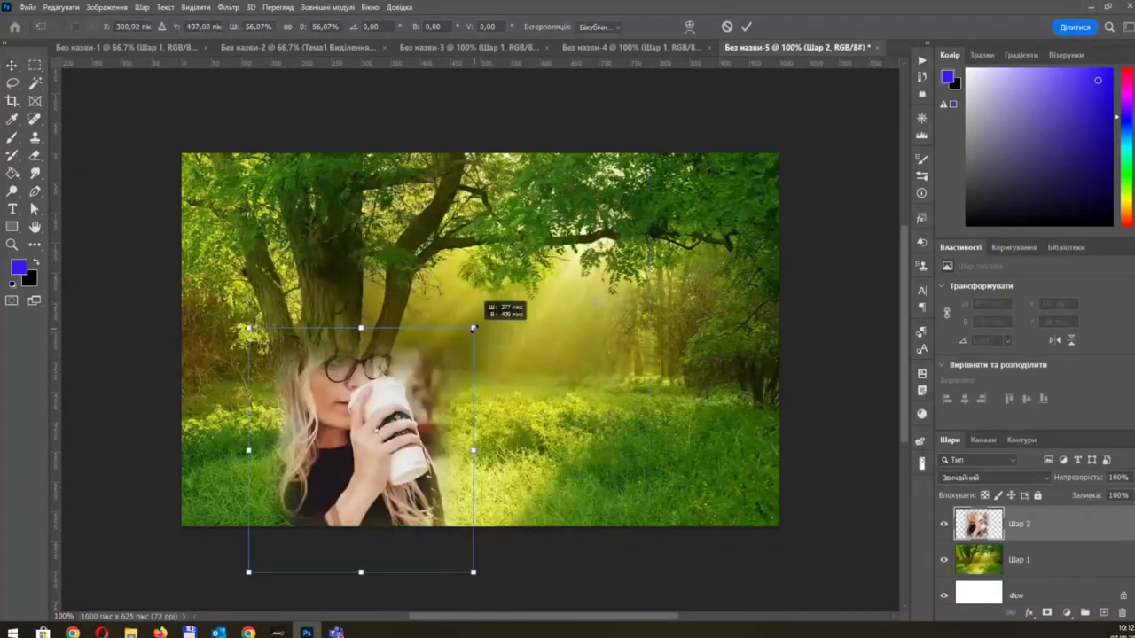
{"action": "left_click_drag", "start_coordinate": [389, 393], "coordinate": [538, 280]}
{"action": "key", "text": "Return"}
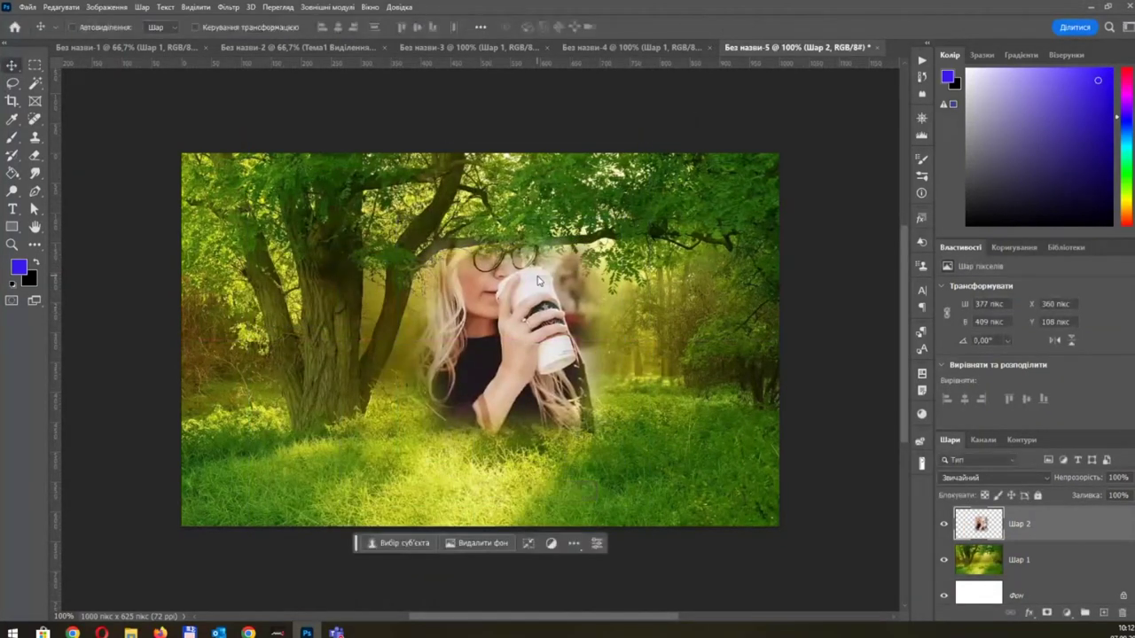
{"action": "scroll", "coordinate": [532, 276], "scroll_direction": "up", "scroll_amount": 5, "text": "alt"}
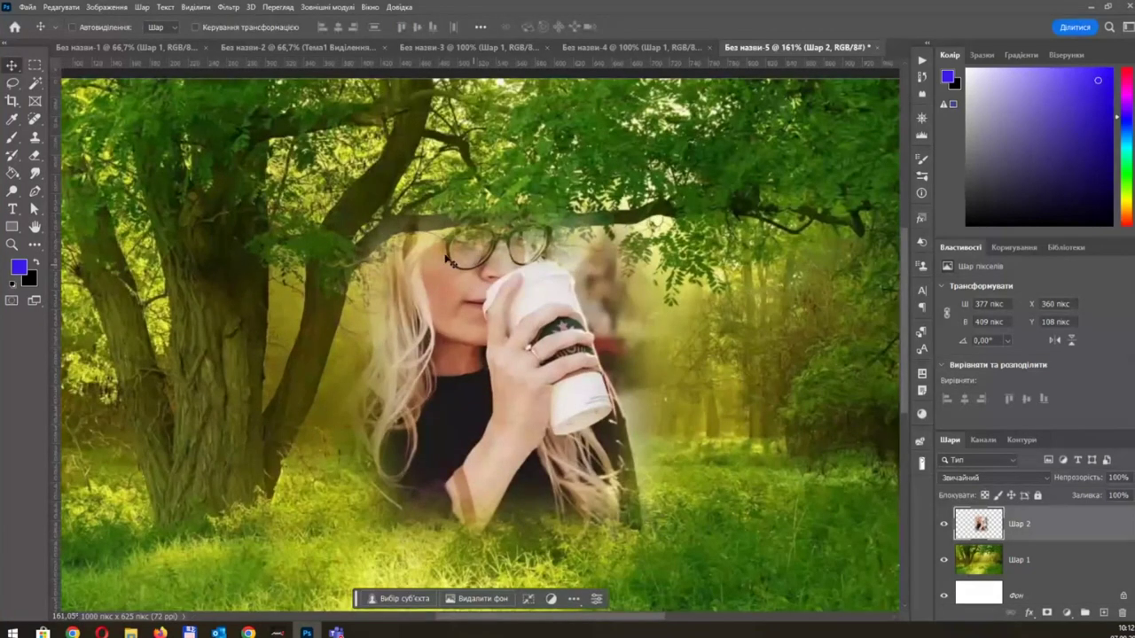
{"action": "mouse_move", "coordinate": [448, 258]}
{"action": "left_mouse_down"}
{"action": "mouse_move", "coordinate": [324, 263]}
{"action": "mouse_move", "coordinate": [337, 232]}
{"action": "mouse_move", "coordinate": [330, 205]}
{"action": "mouse_move", "coordinate": [350, 227]}
{"action": "left_mouse_up"}
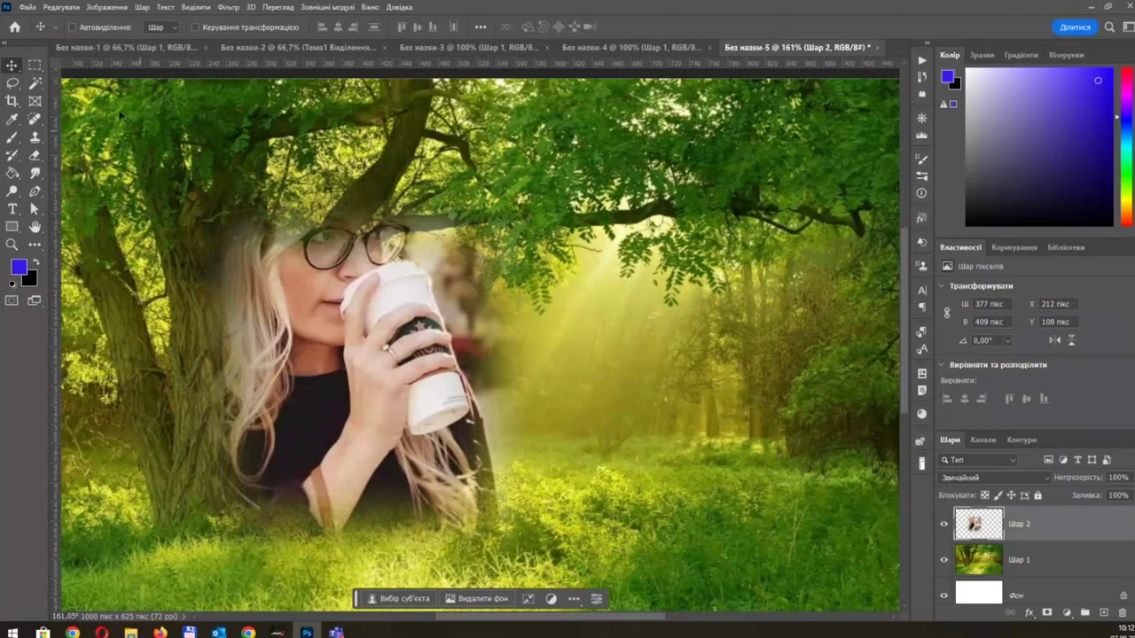
Step: On the street photo, set the Rectangular Marquee feather to 0 px
{"action": "left_click", "coordinate": [144, 49]}
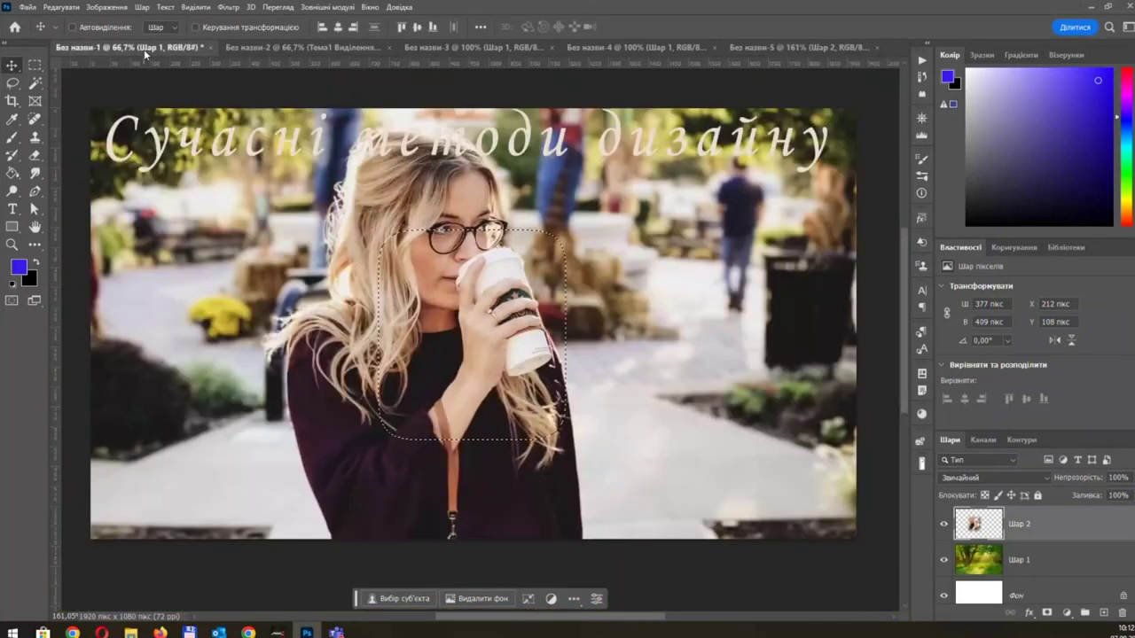
{"action": "key", "text": "m"}
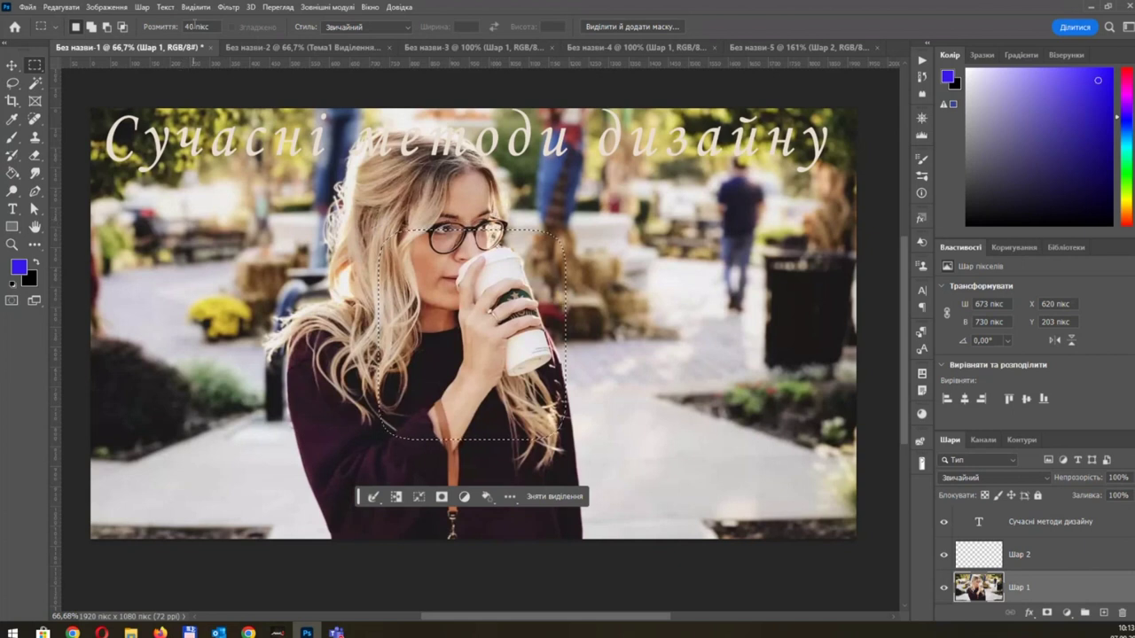
{"action": "double_click", "coordinate": [190, 26]}
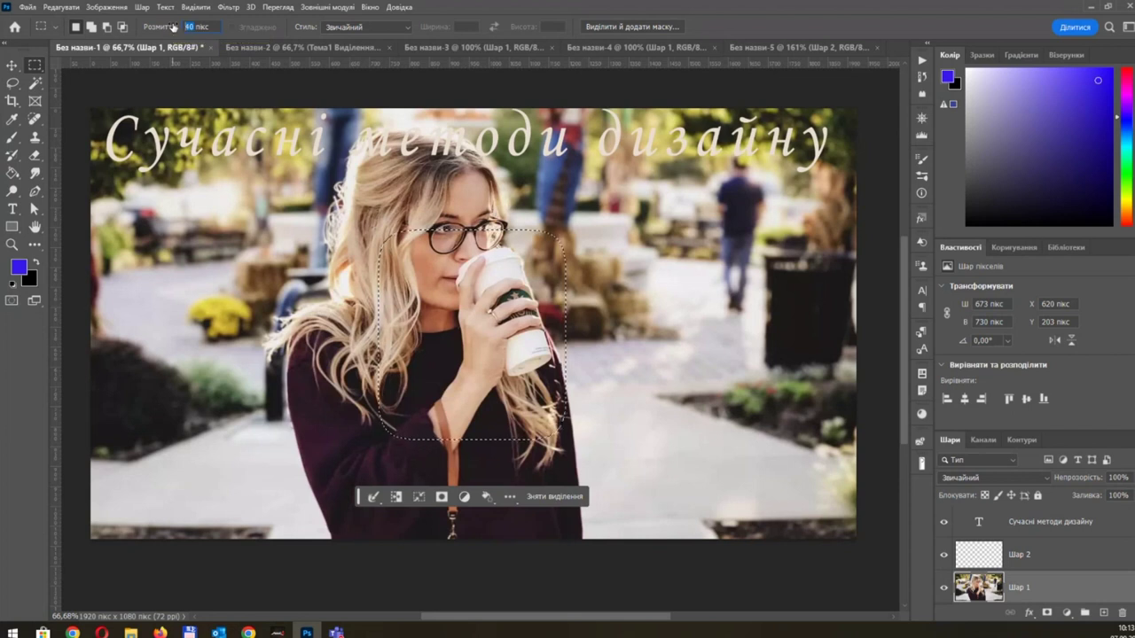
{"action": "type", "text": "0"}
Step: Select the face, hair and shoulder as three combined rectangles, then view Без назви-5
{"action": "left_click", "coordinate": [340, 215]}
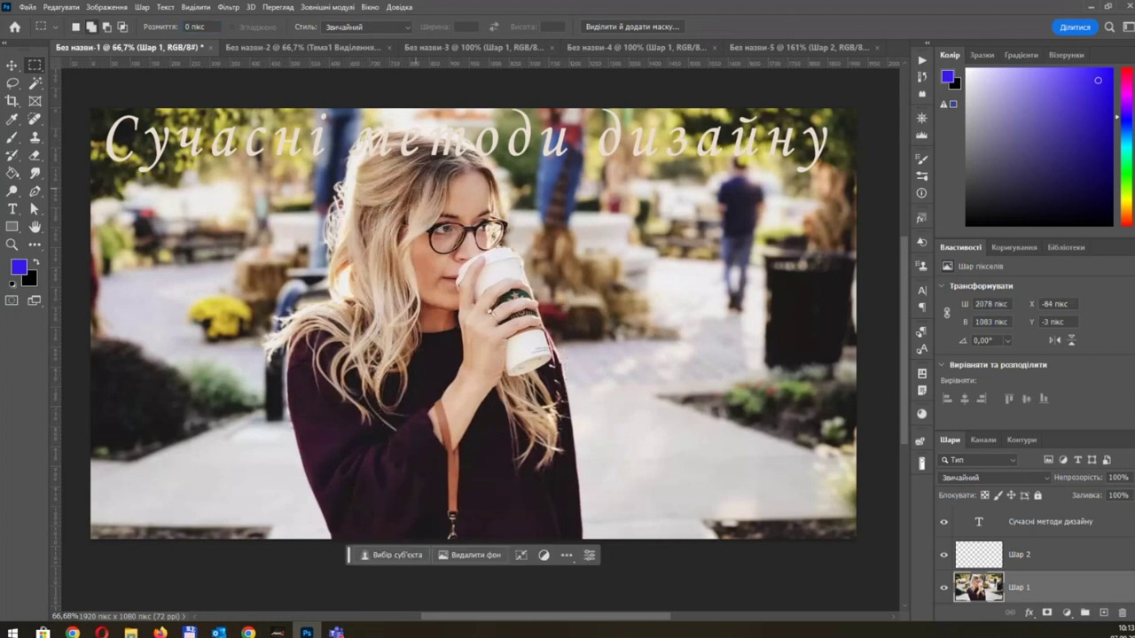
{"action": "left_click_drag", "start_coordinate": [416, 189], "coordinate": [490, 285]}
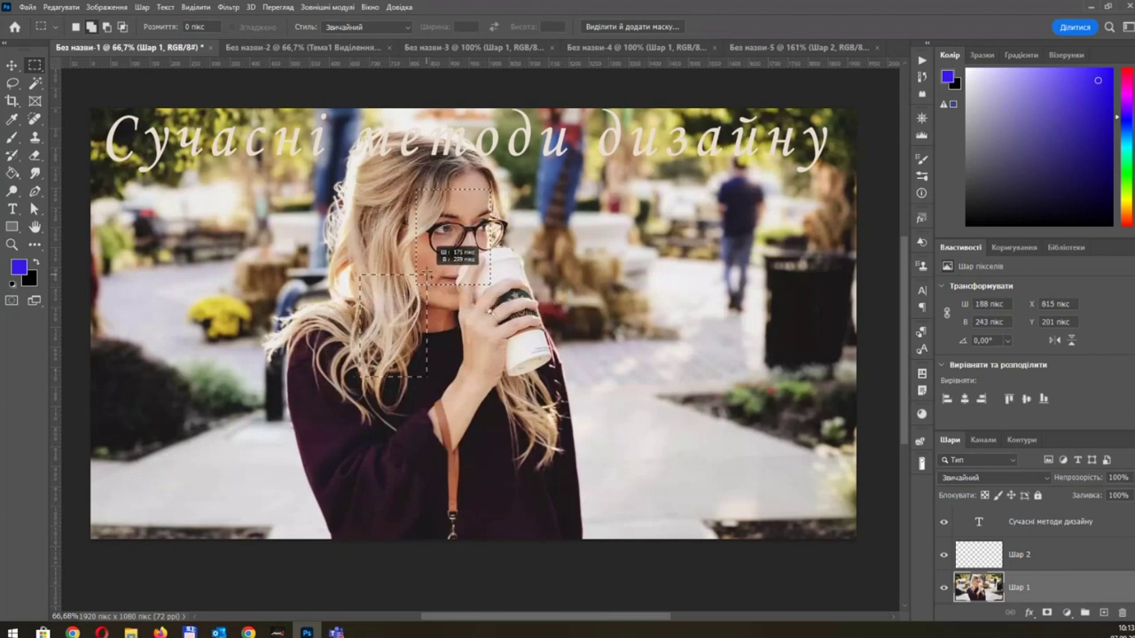
{"action": "left_click_drag", "start_coordinate": [357, 268], "coordinate": [430, 378]}
{"action": "left_click_drag", "start_coordinate": [308, 440], "coordinate": [377, 334]}
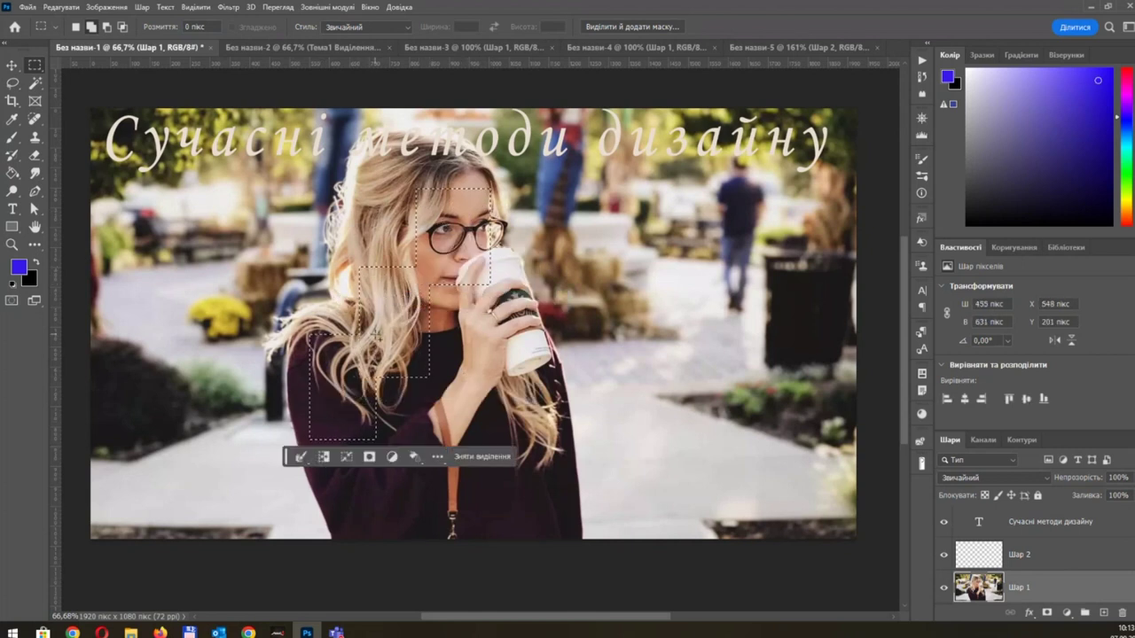
{"action": "left_click", "coordinate": [808, 49]}
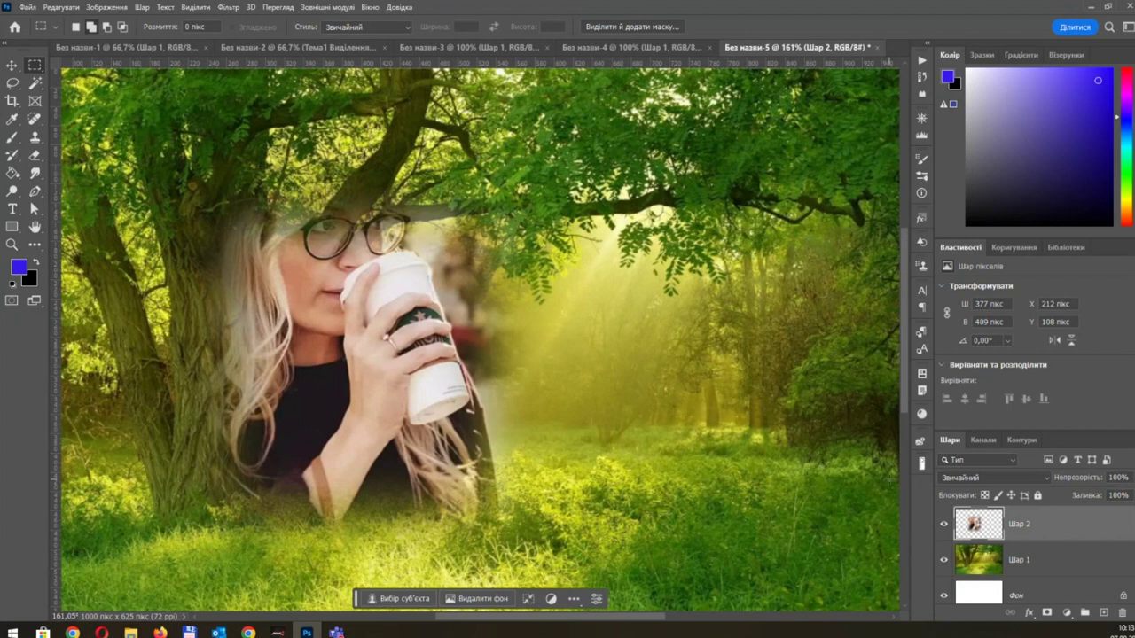
Step: Shrink the stepped cutout and move it to the forest's upper left, then return to Без назви-1
{"action": "key", "text": "ctrl+t"}
{"action": "mouse_move", "coordinate": [644, 113]}
{"action": "left_mouse_down"}
{"action": "mouse_move", "coordinate": [450, 357]}
{"action": "mouse_move", "coordinate": [595, 180]}
{"action": "left_mouse_up"}
{"action": "key", "text": "Return"}
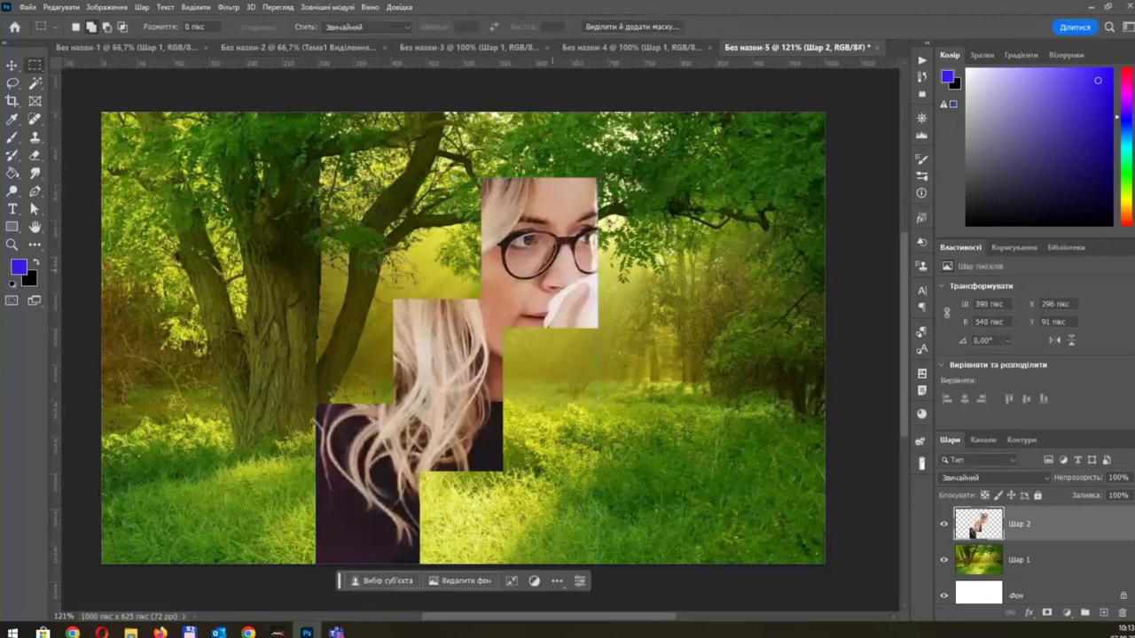
{"action": "key", "text": "v"}
{"action": "left_click_drag", "start_coordinate": [596, 180], "coordinate": [532, 125]}
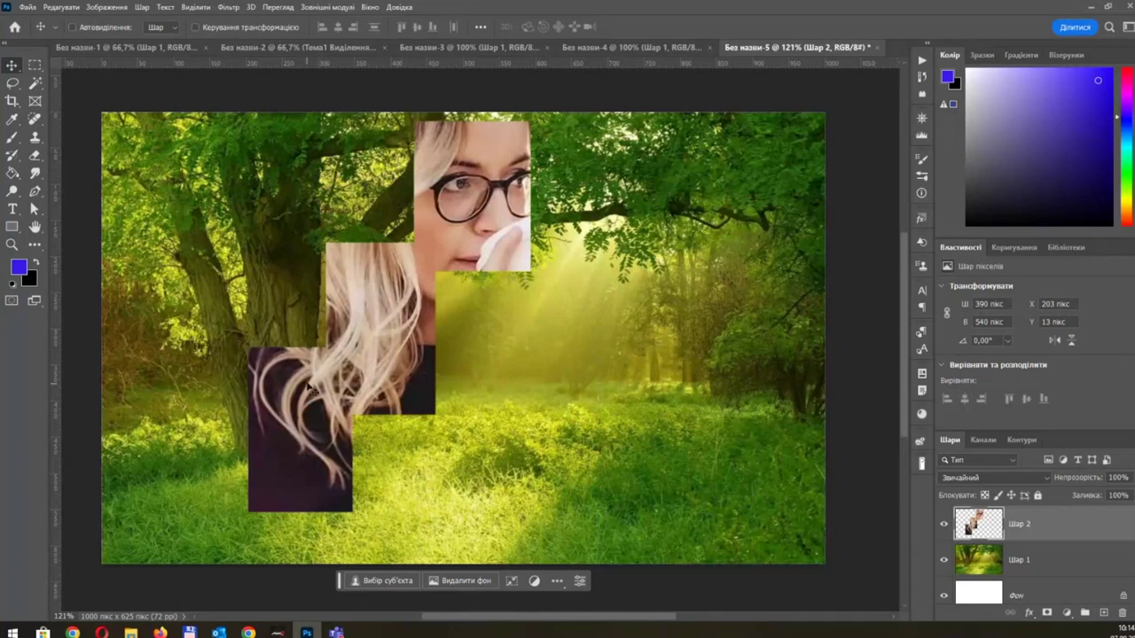
{"action": "left_click_drag", "start_coordinate": [393, 253], "coordinate": [263, 275]}
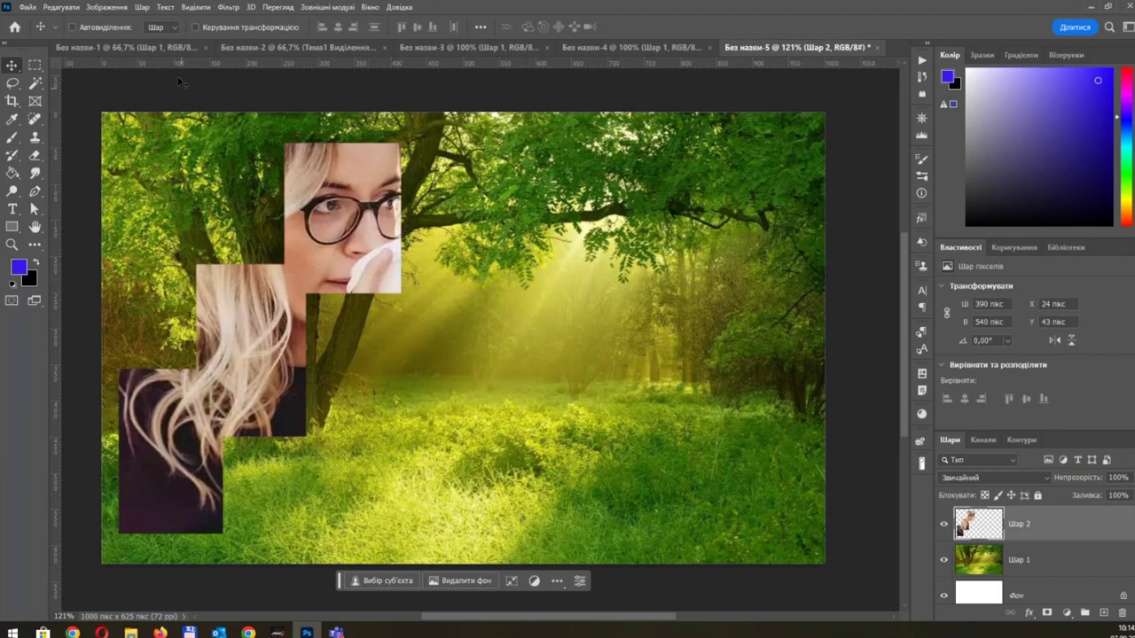
{"action": "left_click", "coordinate": [176, 49]}
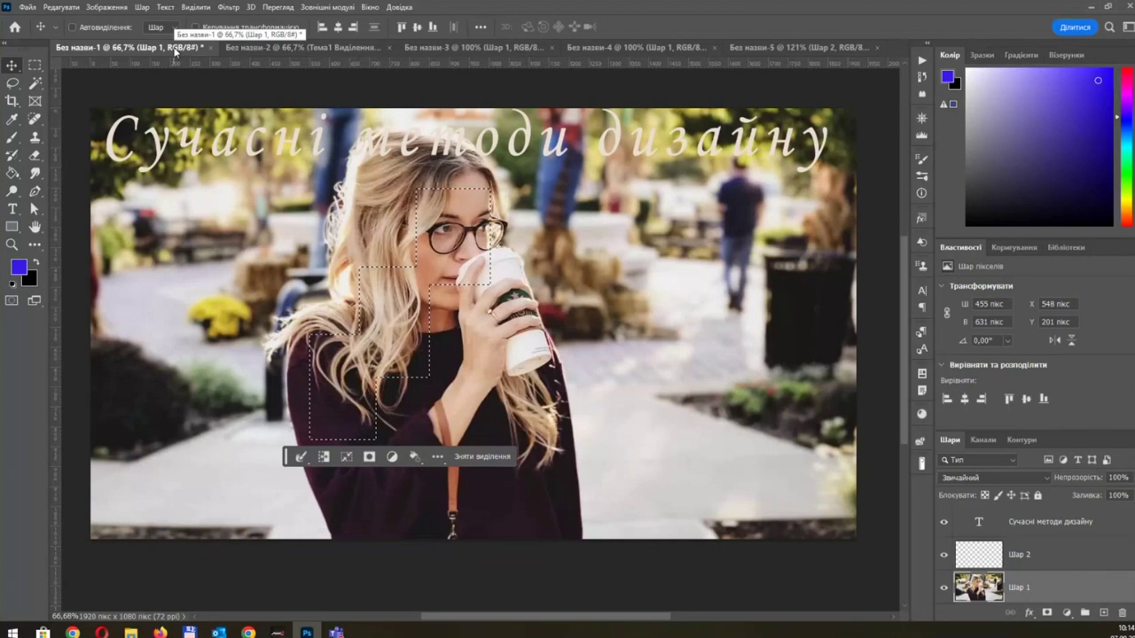
Step: Combine three 40 px feathered rectangles over the woman's face, hair and sleeve into one selection
{"action": "key", "text": "m"}
{"action": "key", "text": "ctrl+d"}
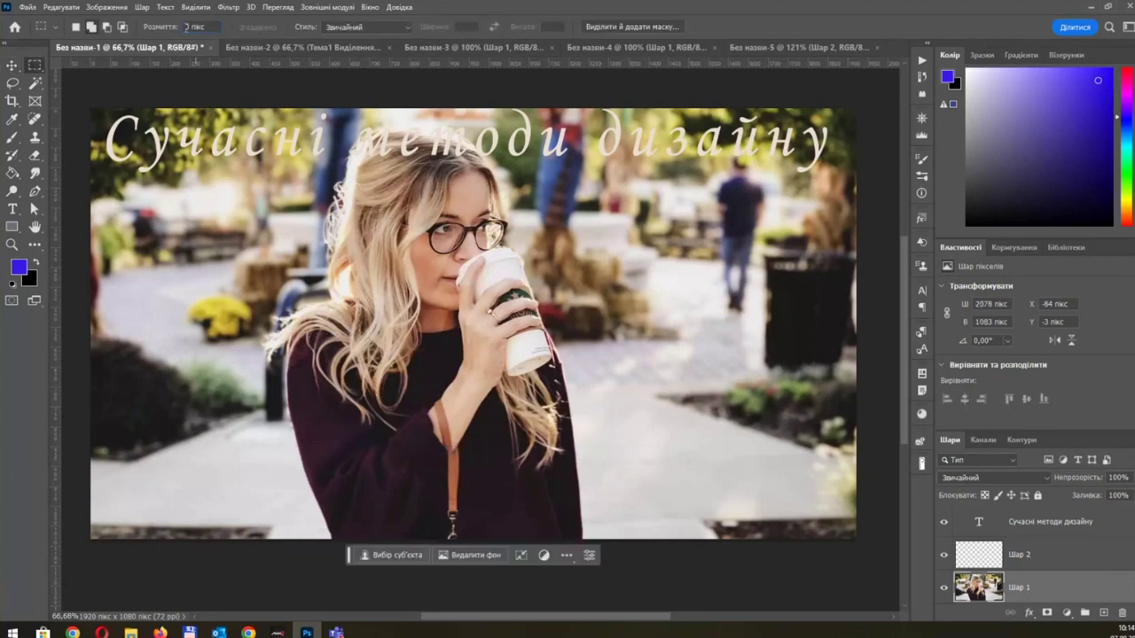
{"action": "type", "text": "4"}
{"action": "mouse_move", "coordinate": [431, 173]}
{"action": "left_mouse_down"}
{"action": "mouse_move", "coordinate": [530, 299]}
{"action": "mouse_move", "coordinate": [522, 319]}
{"action": "left_mouse_up"}
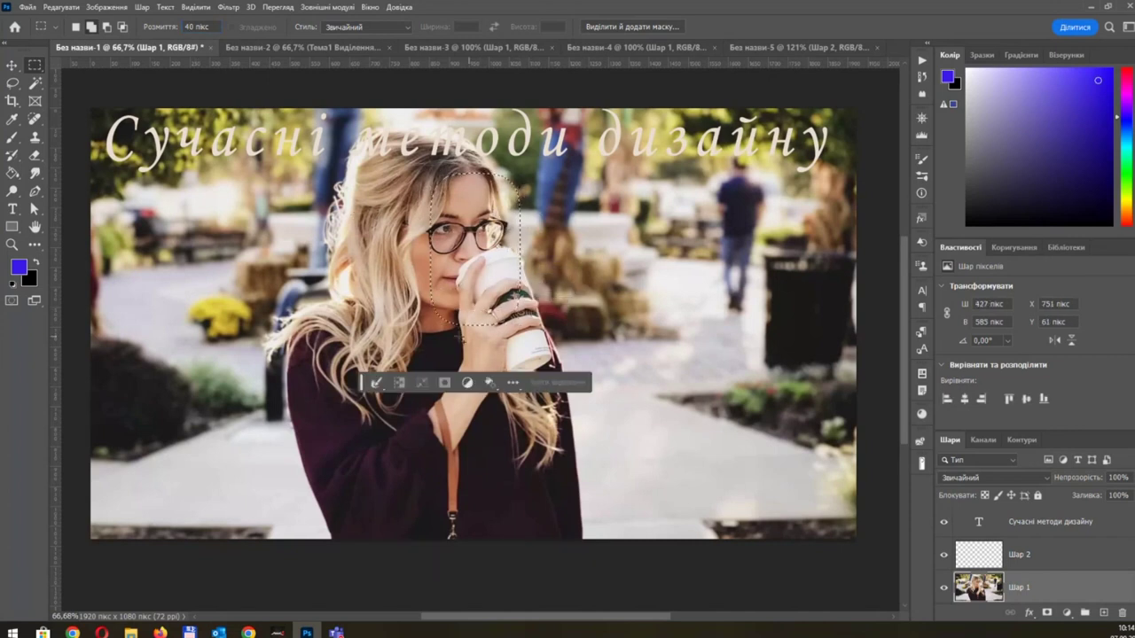
{"action": "left_click_drag", "start_coordinate": [390, 303], "coordinate": [484, 416]}
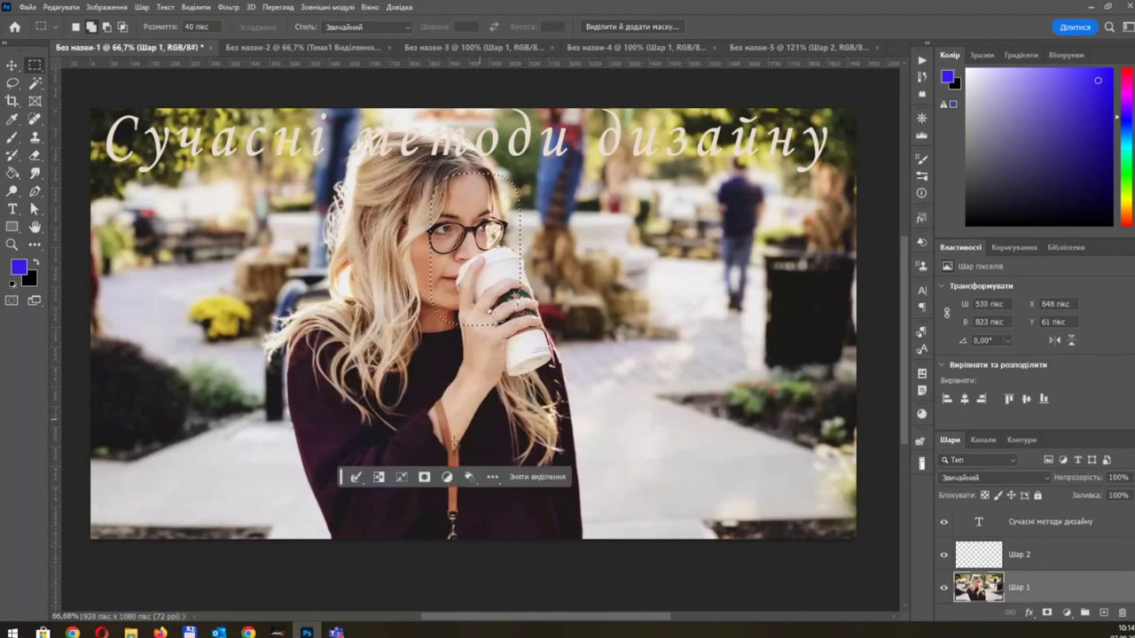
{"action": "mouse_move", "coordinate": [333, 417]}
{"action": "left_mouse_down"}
{"action": "mouse_move", "coordinate": [410, 465]}
{"action": "mouse_move", "coordinate": [430, 533]}
{"action": "left_mouse_up"}
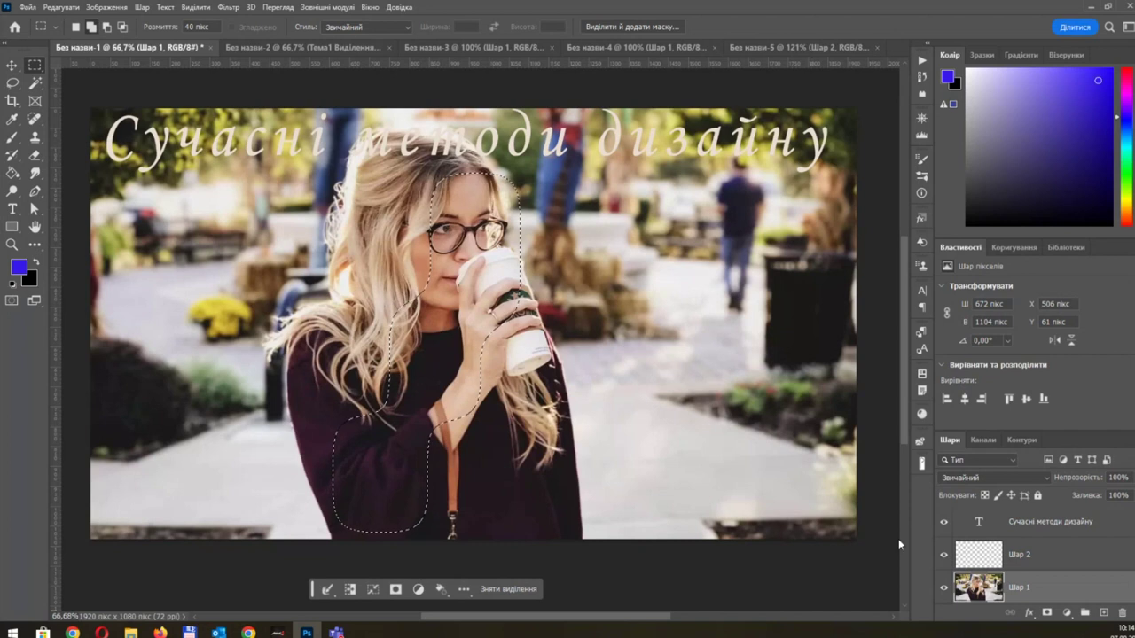
{"action": "left_click", "coordinate": [813, 49]}
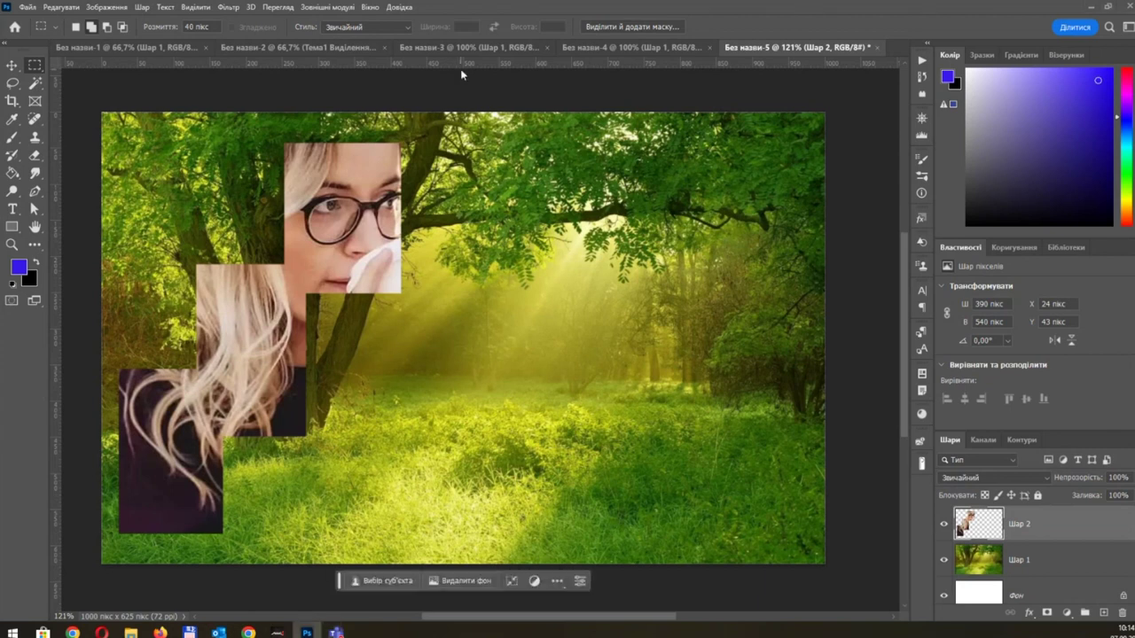
Step: Paste the feathered woman cutout onto a new layer and scale it down
{"action": "key", "text": "ctrl+shift+alt+n"}
{"action": "key", "text": "ctrl+v"}
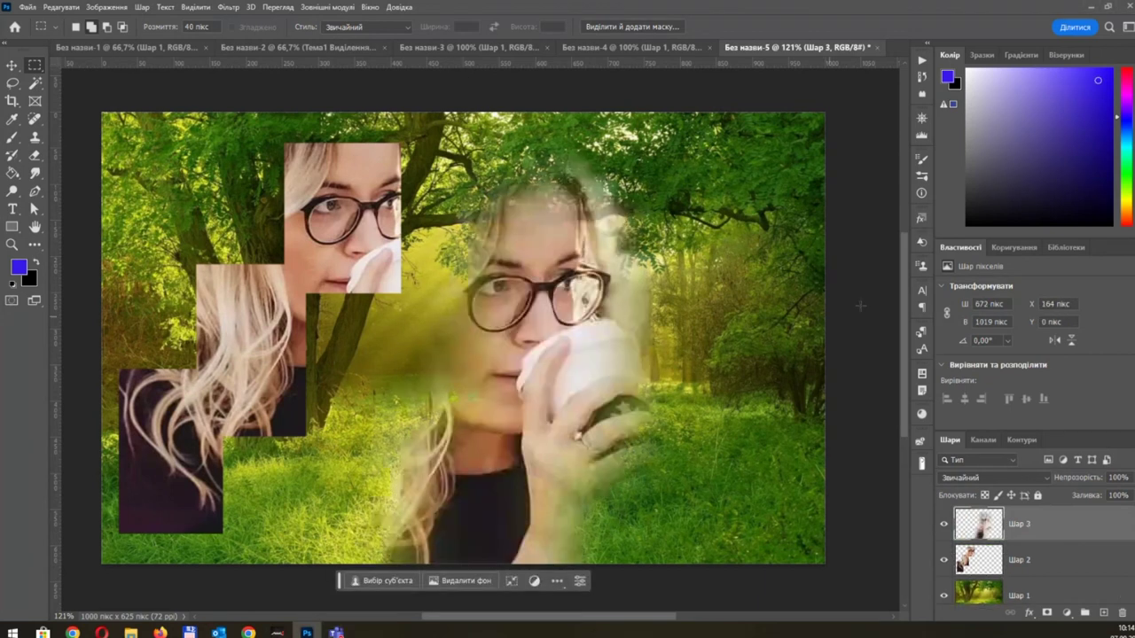
{"action": "key", "text": "ctrl+0"}
{"action": "key", "text": "ctrl+t"}
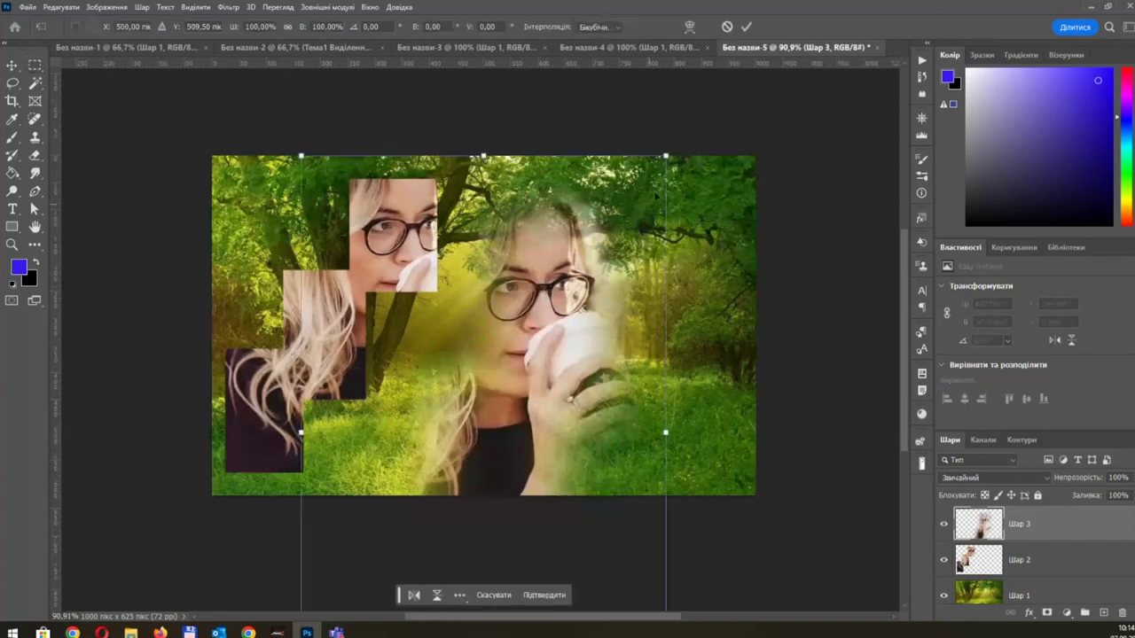
{"action": "left_click_drag", "start_coordinate": [666, 156], "coordinate": [484, 295]}
{"action": "mouse_move", "coordinate": [434, 346]}
{"action": "left_mouse_down"}
{"action": "mouse_move", "coordinate": [434, 483]}
{"action": "mouse_move", "coordinate": [623, 237]}
{"action": "left_mouse_up"}
{"action": "key", "text": "Return"}
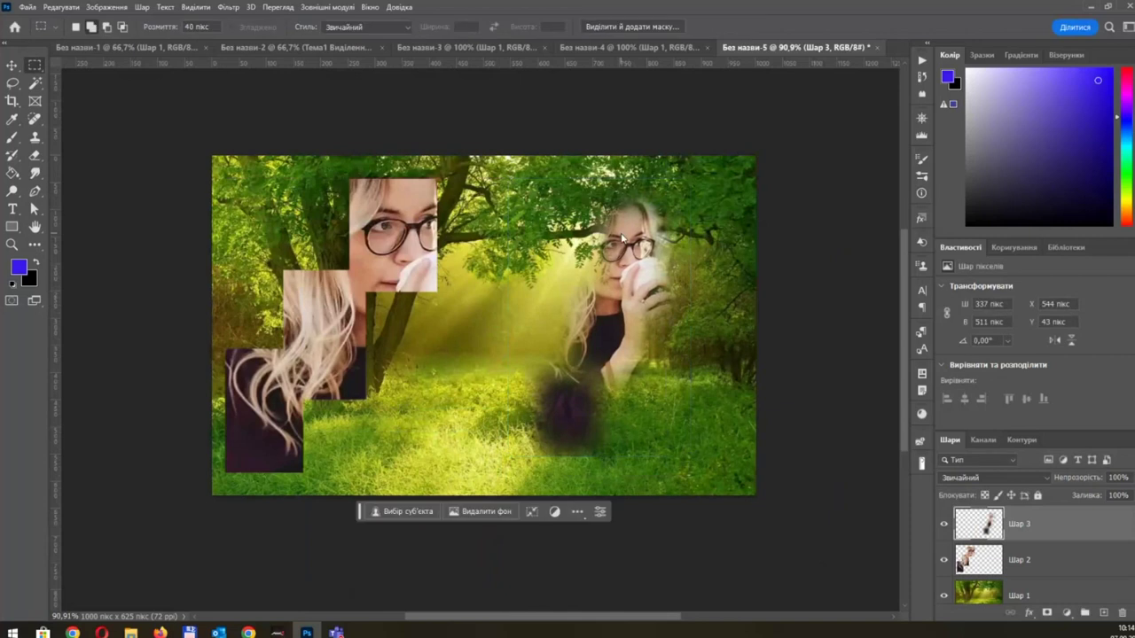
Step: Move the woman cutout to the right side of the forest scene
{"action": "key", "text": "ctrl+plus"}
{"action": "key", "text": "ctrl+plus"}
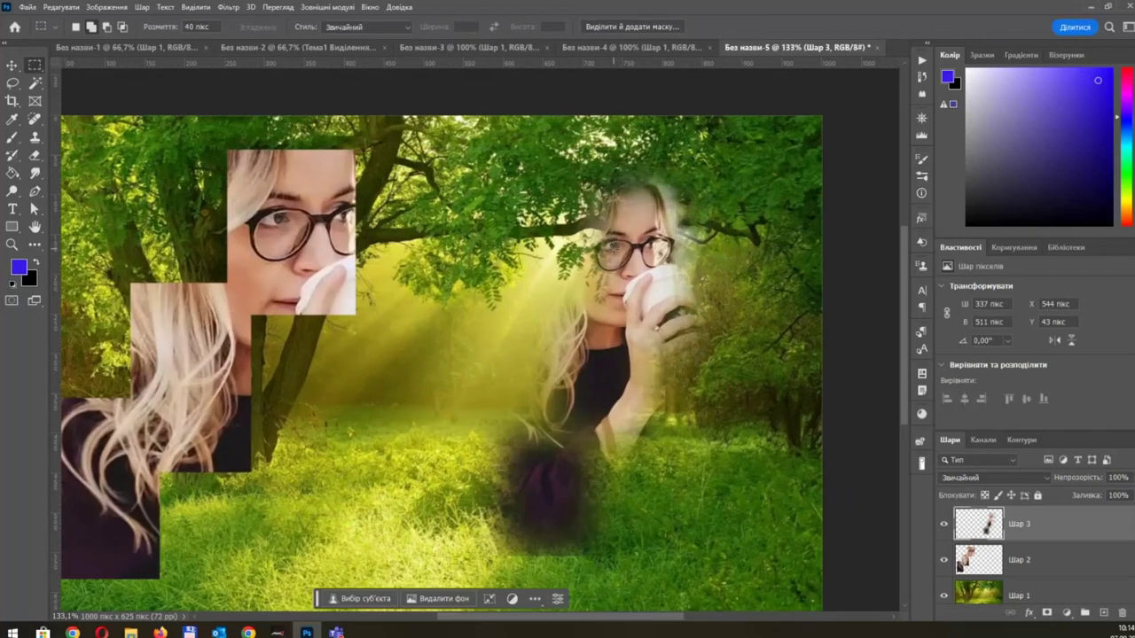
{"action": "key", "text": "v"}
{"action": "left_click_drag", "start_coordinate": [611, 265], "coordinate": [629, 267]}
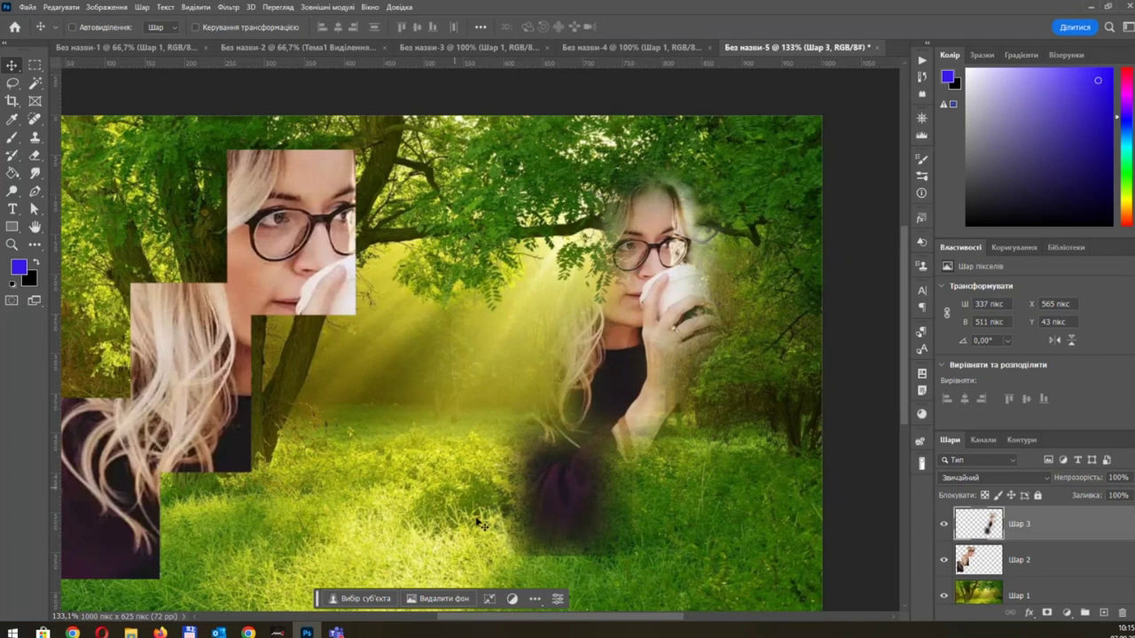
{"action": "key", "text": "ctrl+1"}
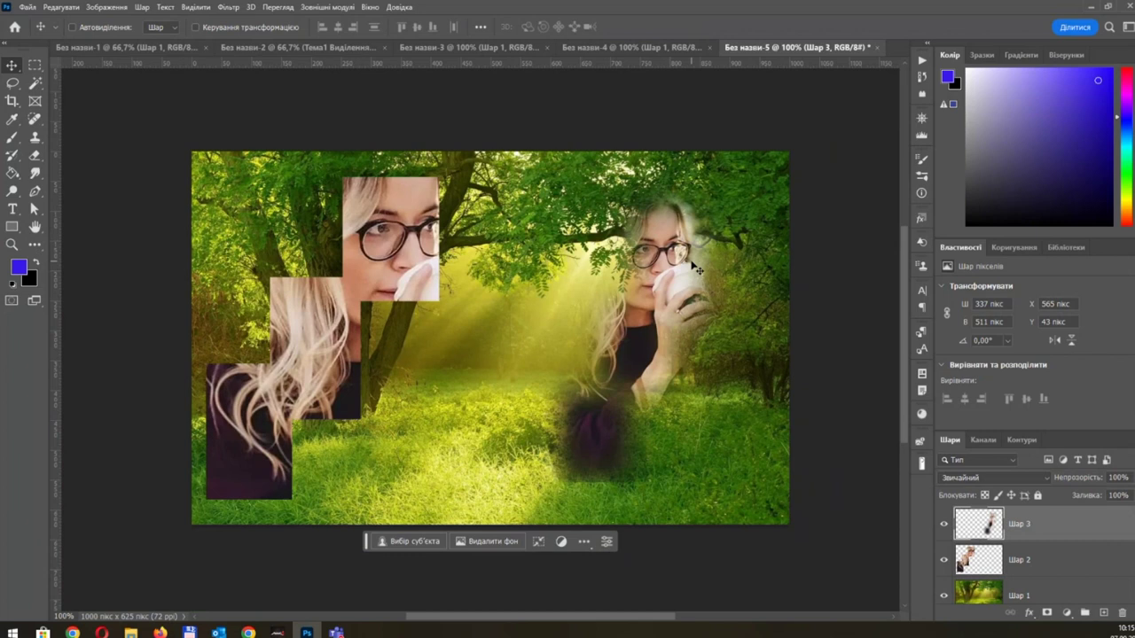
{"action": "left_click_drag", "start_coordinate": [696, 269], "coordinate": [721, 332]}
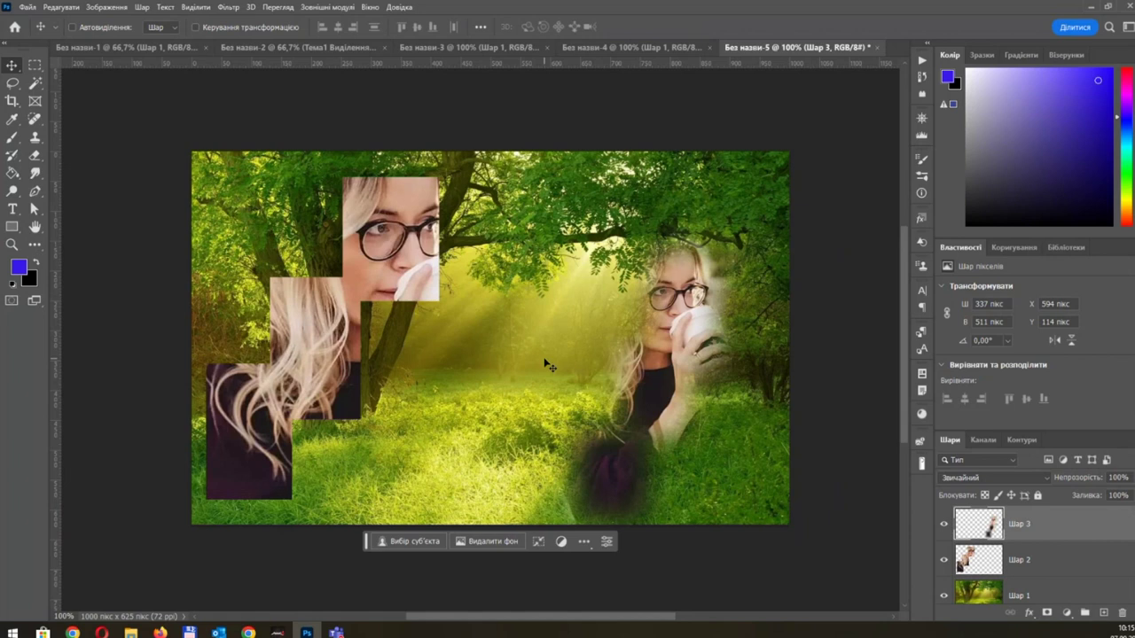
Step: On the coffee photo, set Rectangular Marquee feather to 0 px and clear the old selection
{"action": "left_click", "coordinate": [183, 47]}
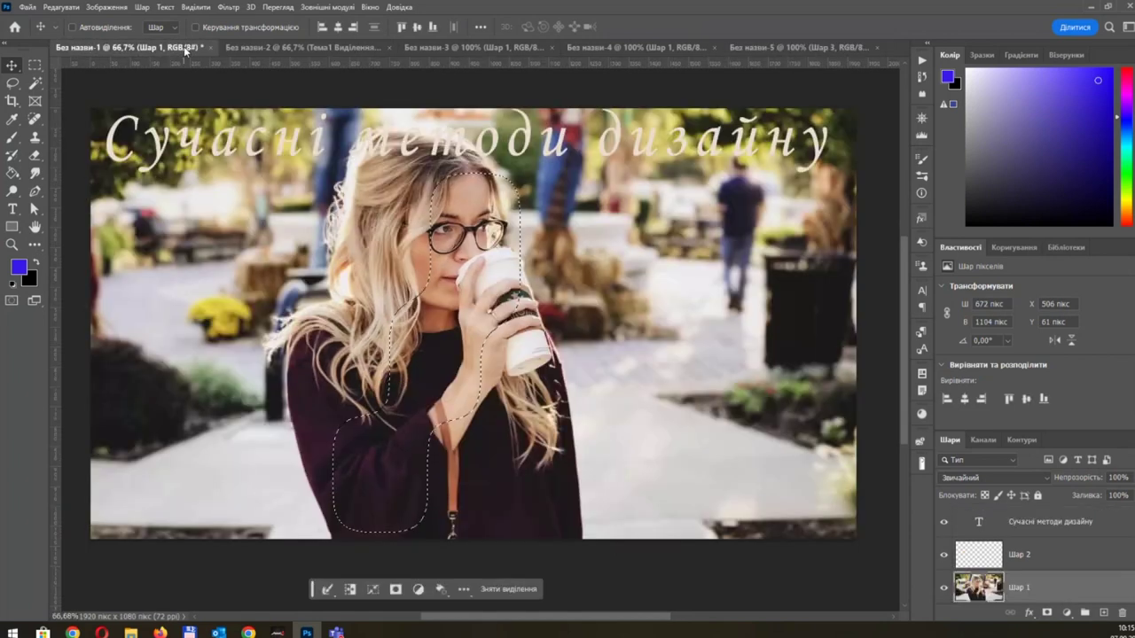
{"action": "left_click", "coordinate": [35, 66]}
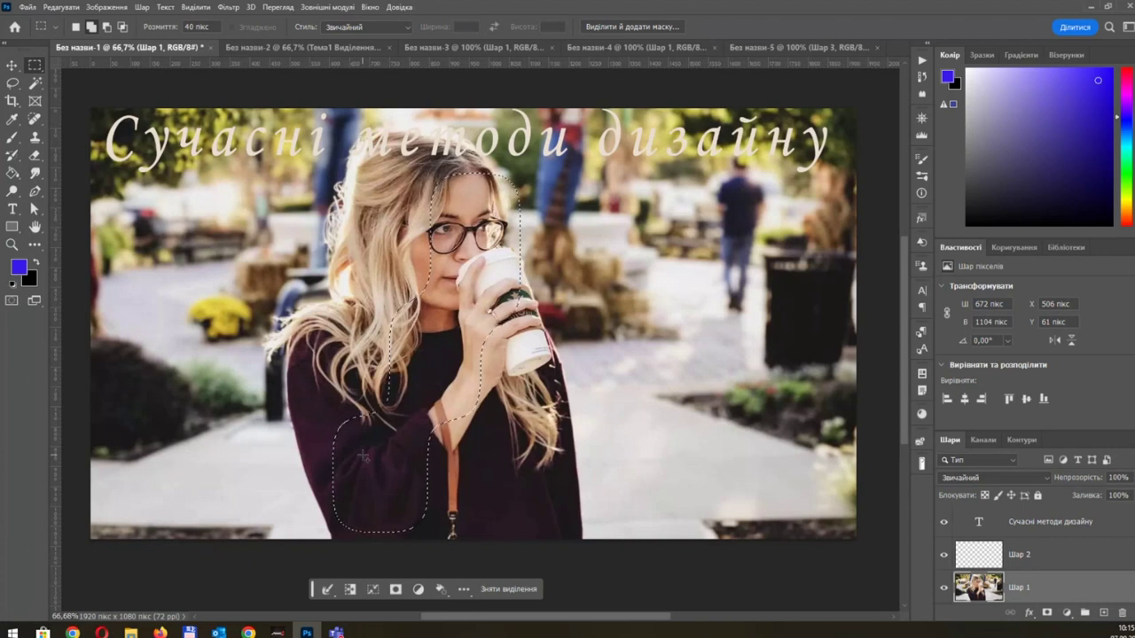
{"action": "double_click", "coordinate": [191, 26]}
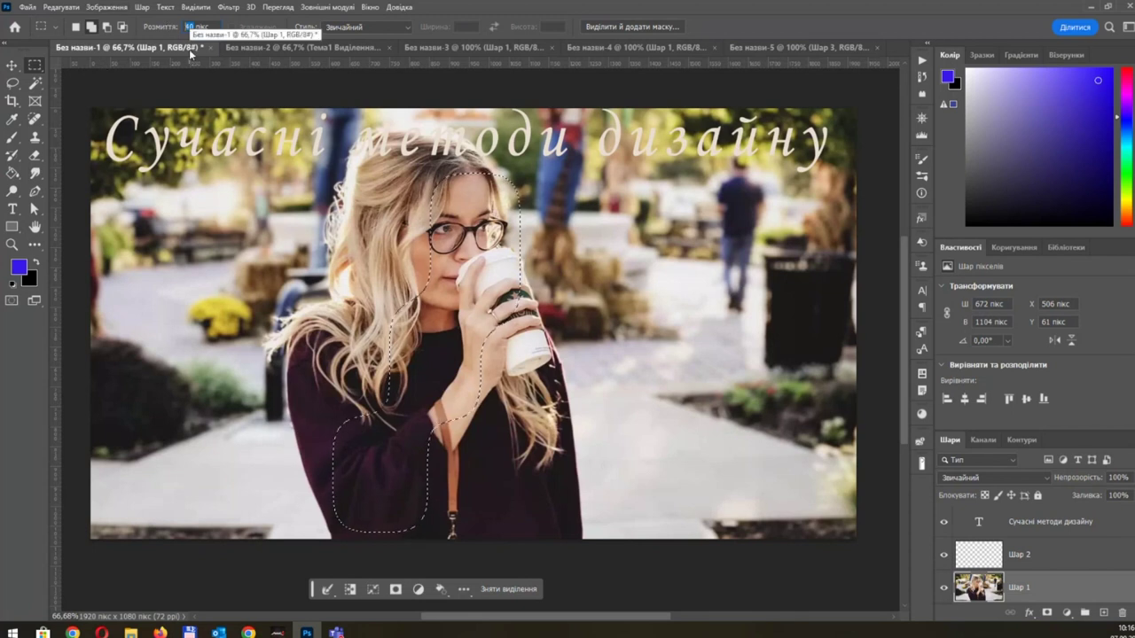
{"action": "type", "text": "0"}
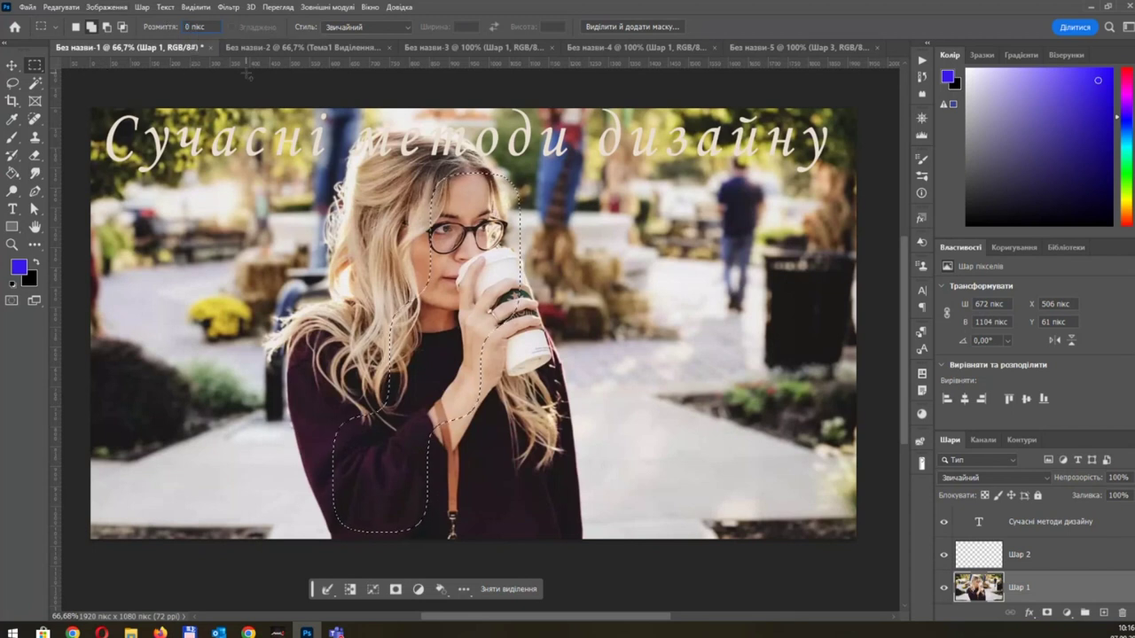
{"action": "left_click", "coordinate": [33, 69]}
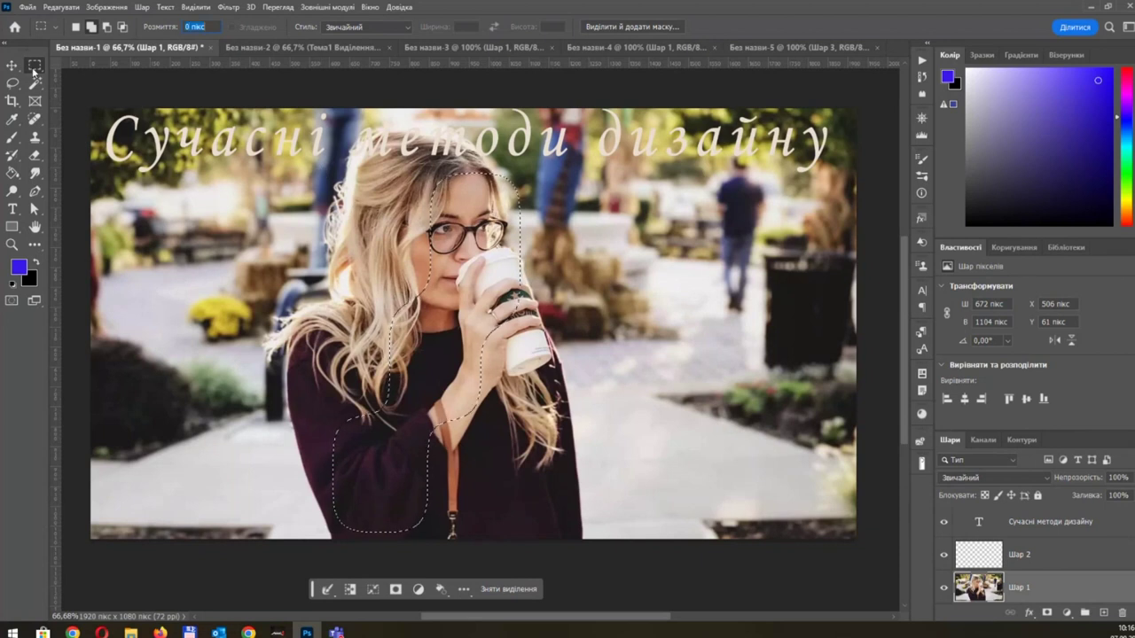
{"action": "key", "text": "ctrl+d"}
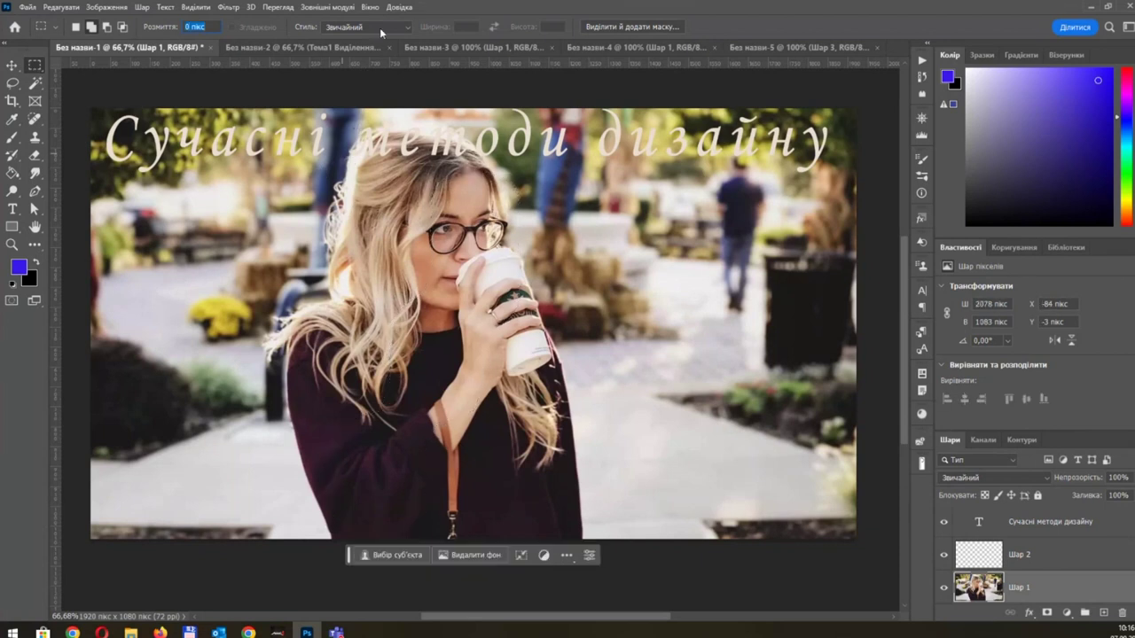
Step: Keep the Normal selection style and drag a rectangle across the title text
{"action": "left_click", "coordinate": [382, 27]}
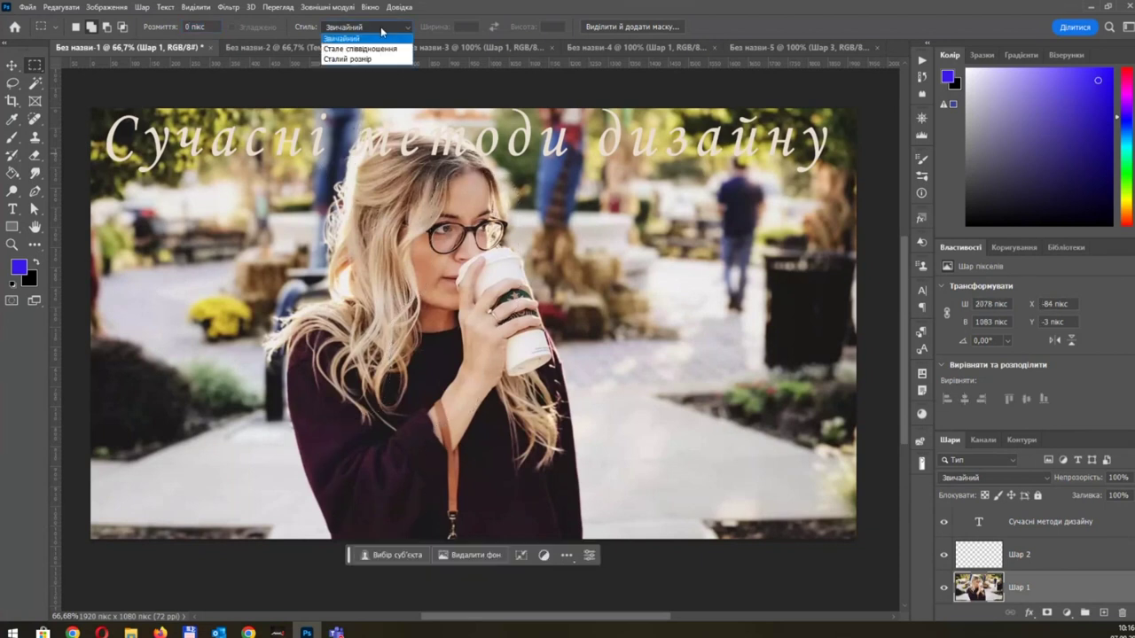
{"action": "left_click", "coordinate": [377, 39]}
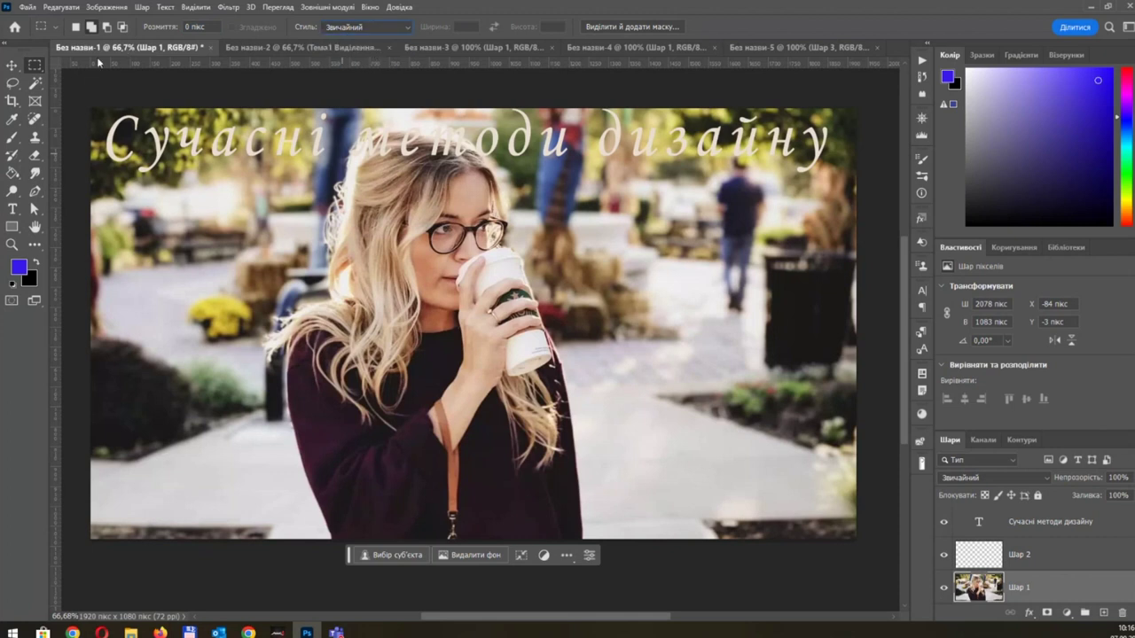
{"action": "left_click_drag", "start_coordinate": [178, 145], "coordinate": [707, 298]}
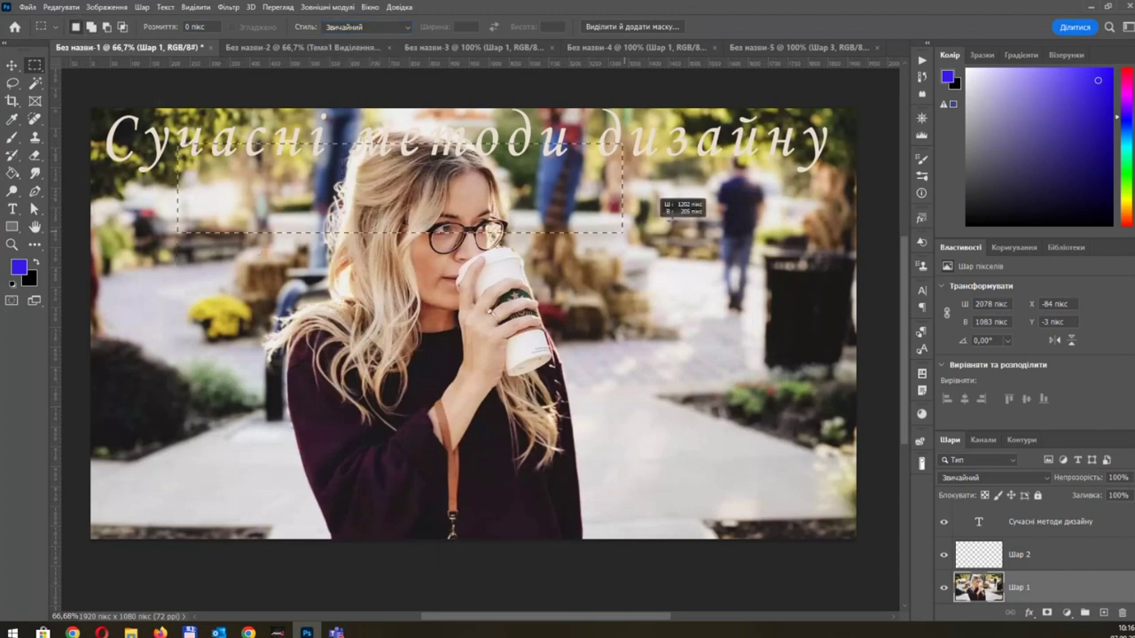
Step: Switch the marquee style to Fixed Ratio and try square selections on the photo
{"action": "left_click_drag", "start_coordinate": [785, 145], "coordinate": [476, 228]}
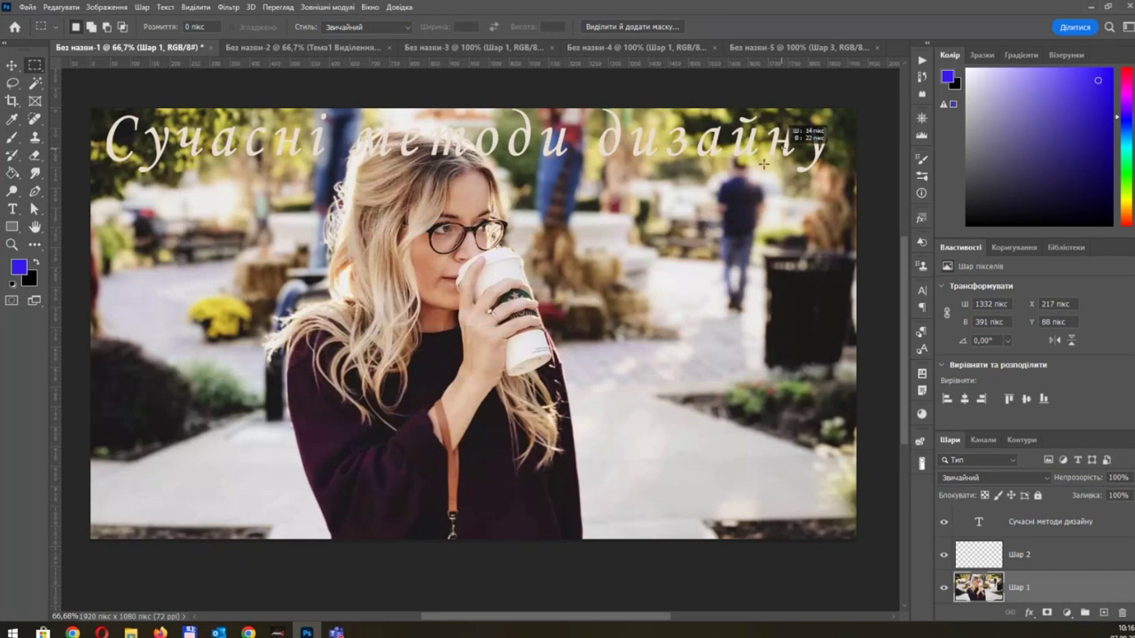
{"action": "left_click", "coordinate": [173, 155]}
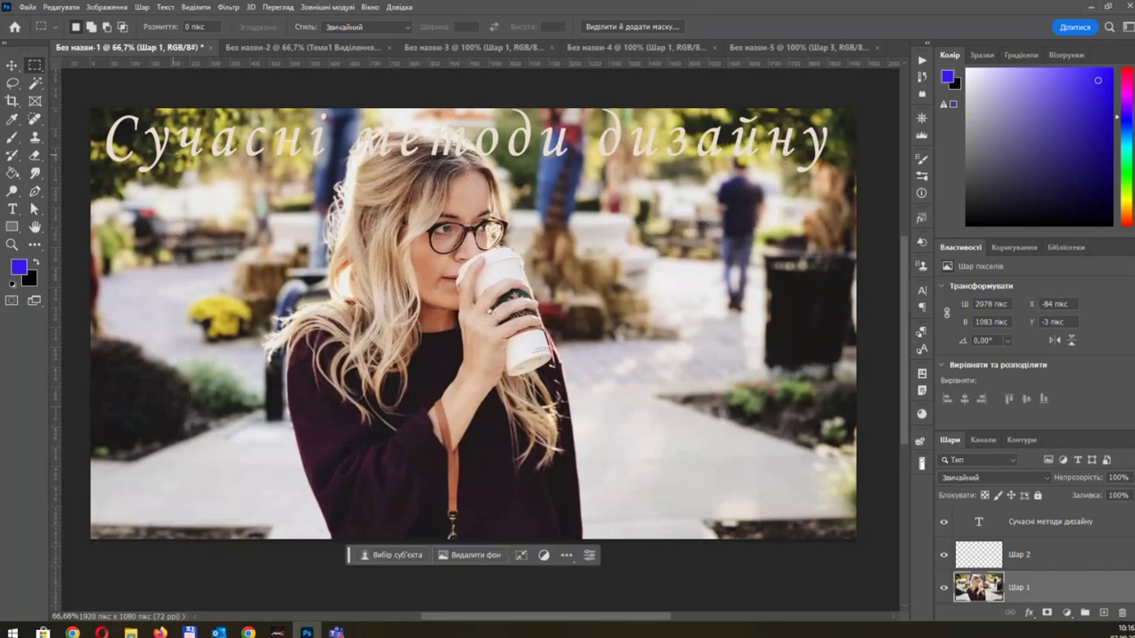
{"action": "left_click", "coordinate": [354, 31]}
{"action": "left_click", "coordinate": [359, 48]}
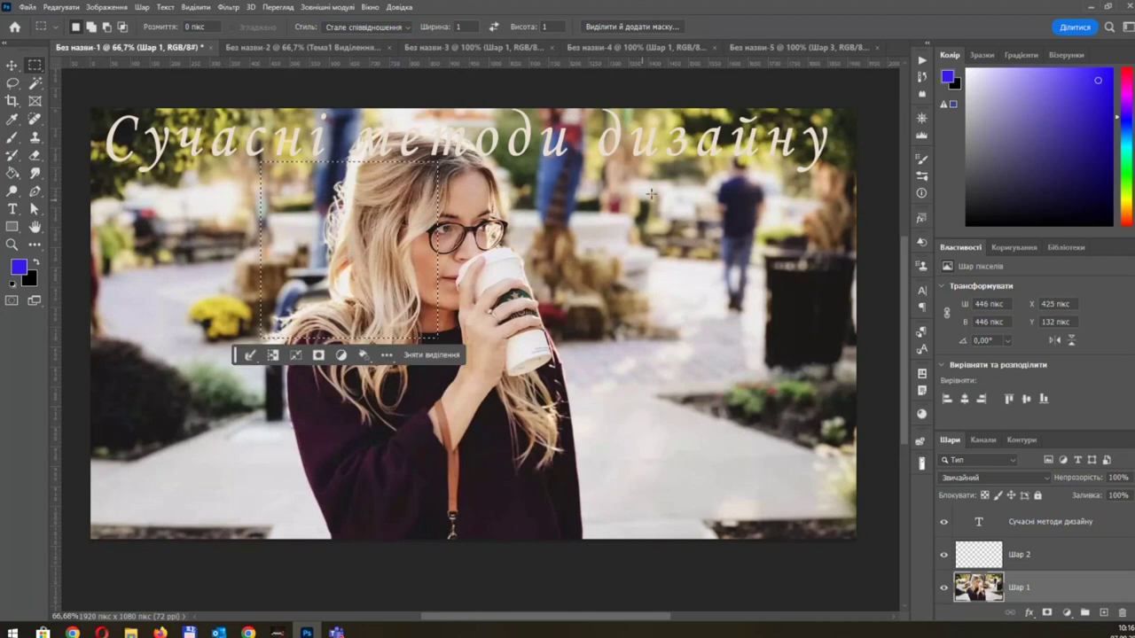
{"action": "left_click_drag", "start_coordinate": [661, 173], "coordinate": [827, 341]}
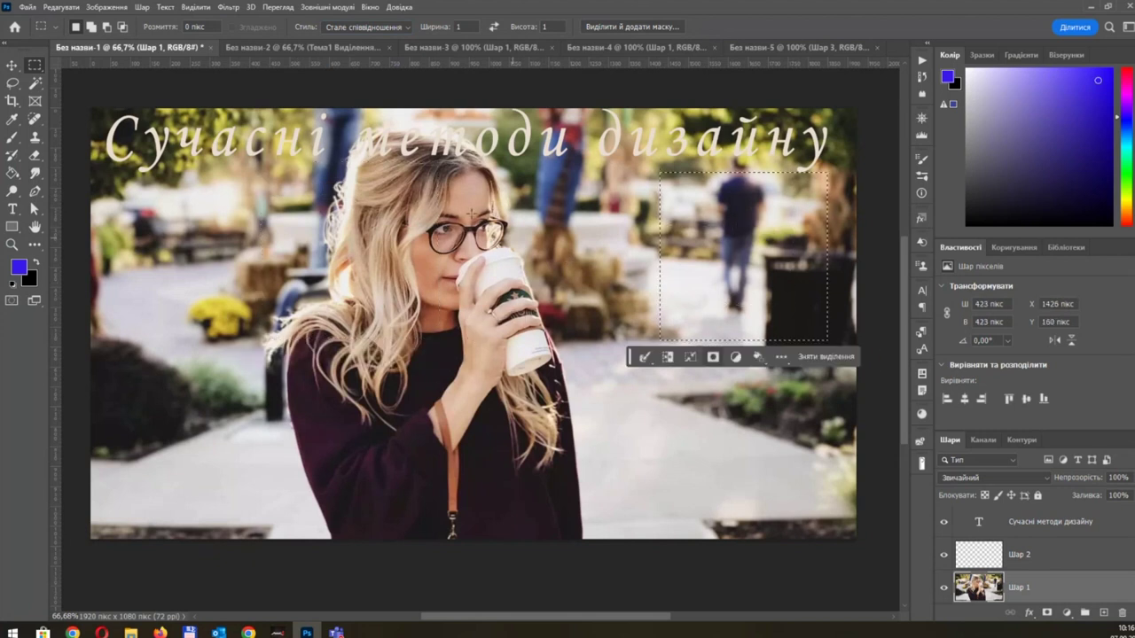
{"action": "left_click_drag", "start_coordinate": [192, 154], "coordinate": [310, 272]}
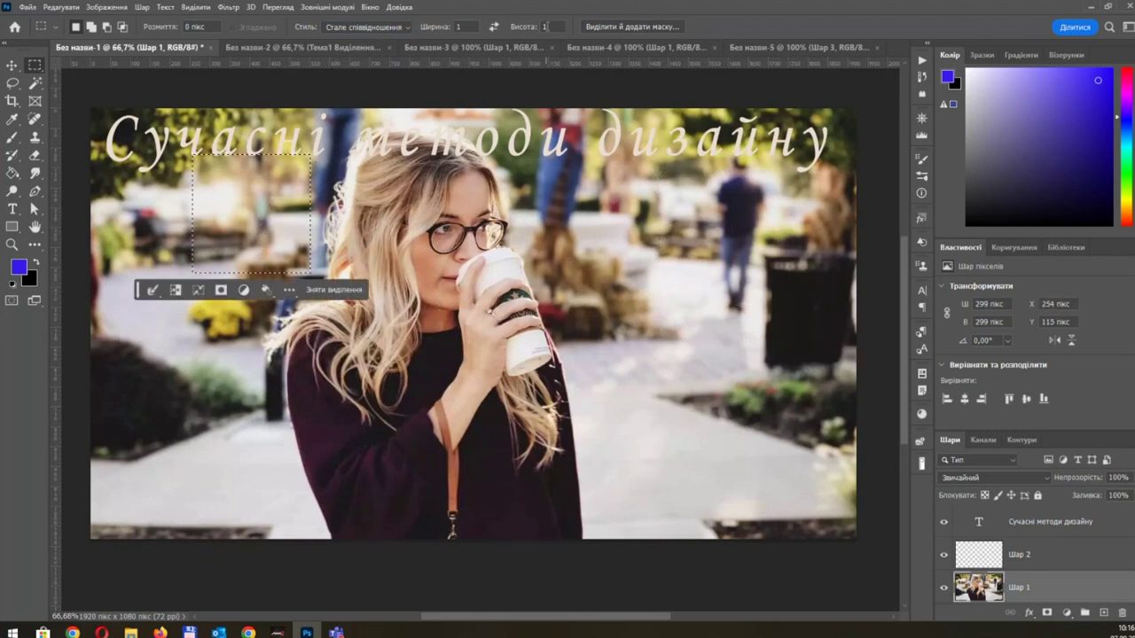
Step: Try a 1:2 height ratio with a tall selection beside the man
{"action": "left_click", "coordinate": [545, 27]}
{"action": "type", "text": "2"}
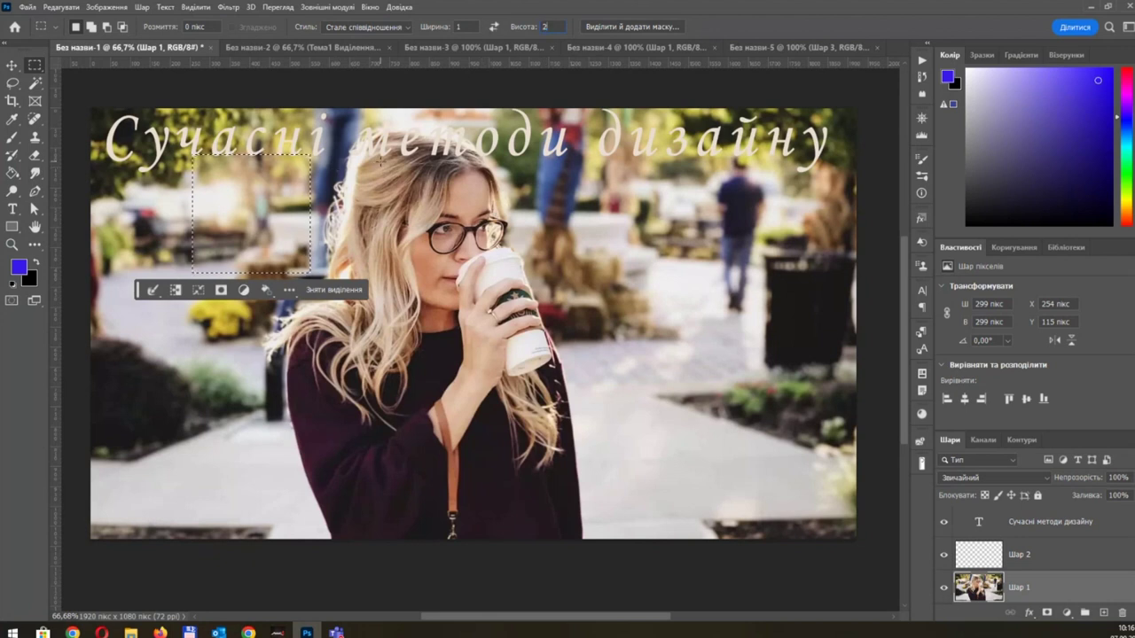
{"action": "left_click", "coordinate": [632, 262]}
{"action": "left_click_drag", "start_coordinate": [642, 179], "coordinate": [715, 325]}
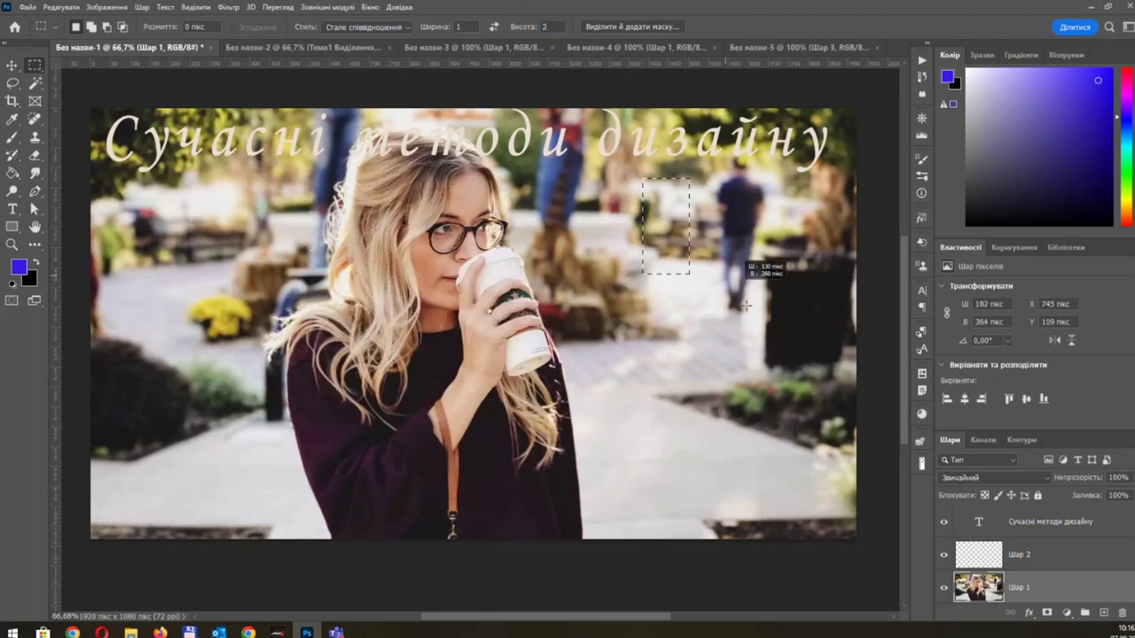
Step: Set the ratio to width 2, height 1 and select 836 × 418 px across the face and cup
{"action": "double_click", "coordinate": [458, 26]}
{"action": "type", "text": "2"}
{"action": "key", "text": "Tab"}
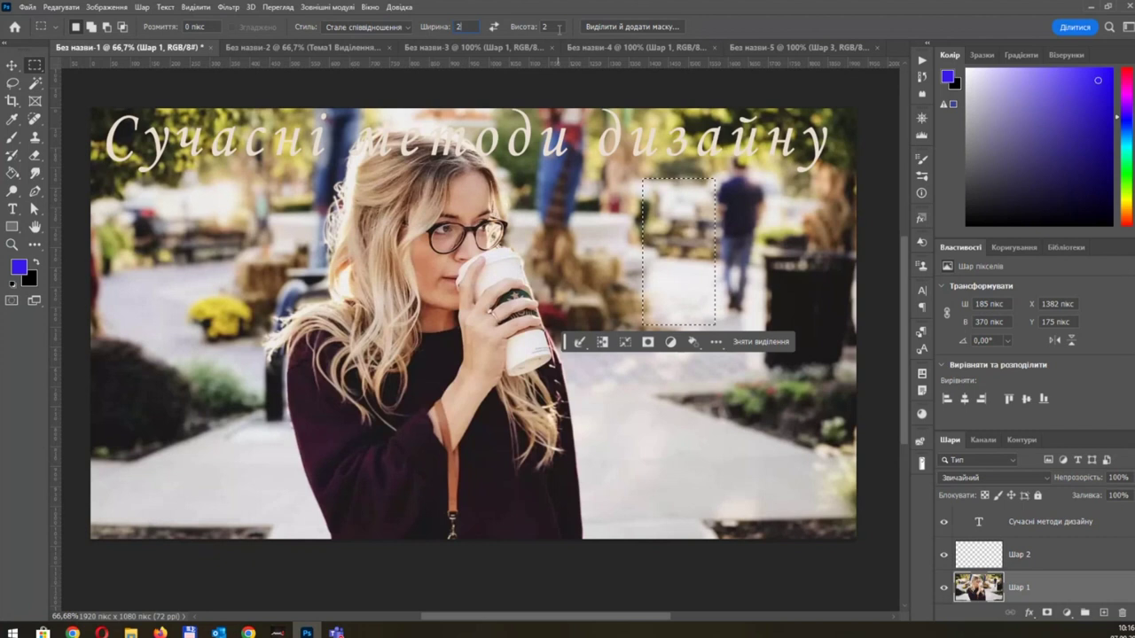
{"action": "type", "text": "1"}
{"action": "left_click_drag", "start_coordinate": [347, 172], "coordinate": [679, 337]}
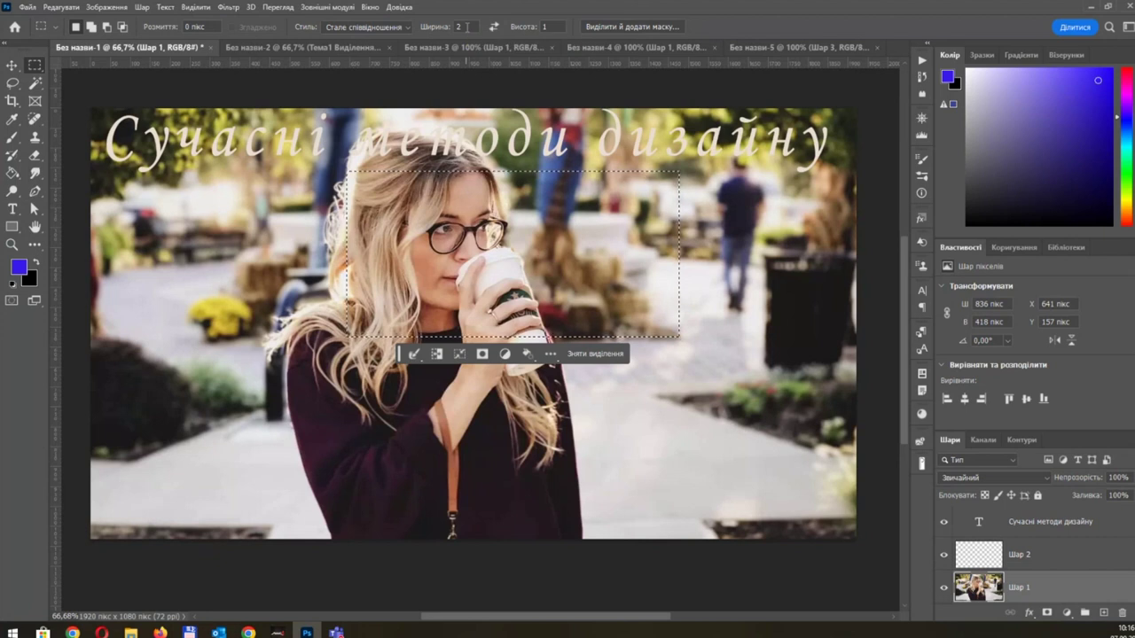
{"action": "key", "text": "Down"}
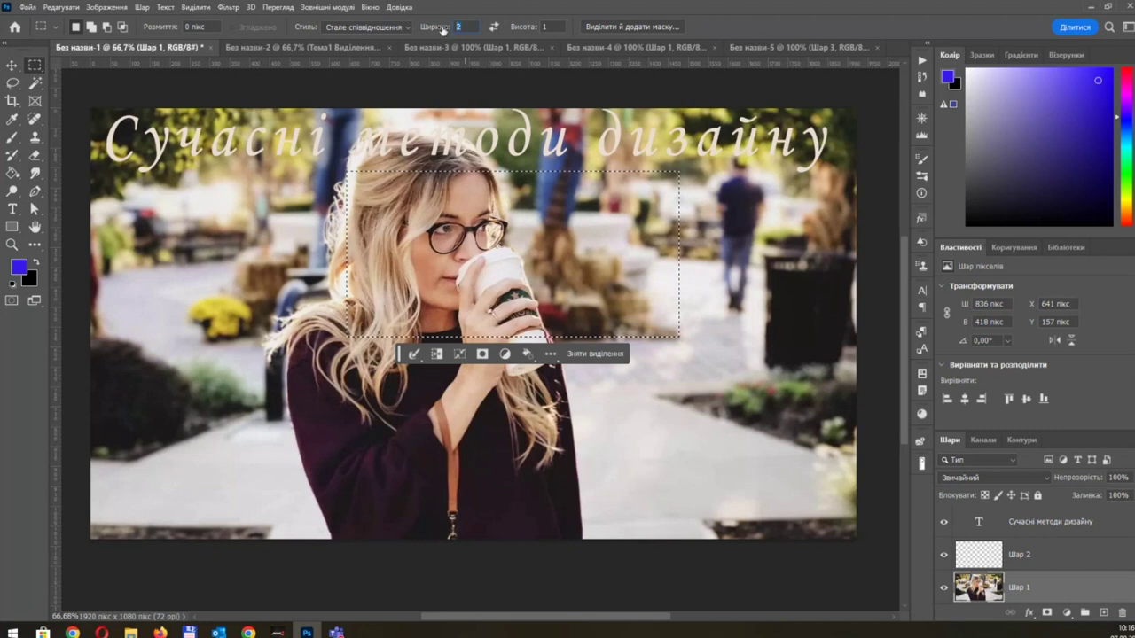
Step: Try the Fixed Size style, placing 64 × 64 px selections on the title and near the man
{"action": "left_click", "coordinate": [398, 28]}
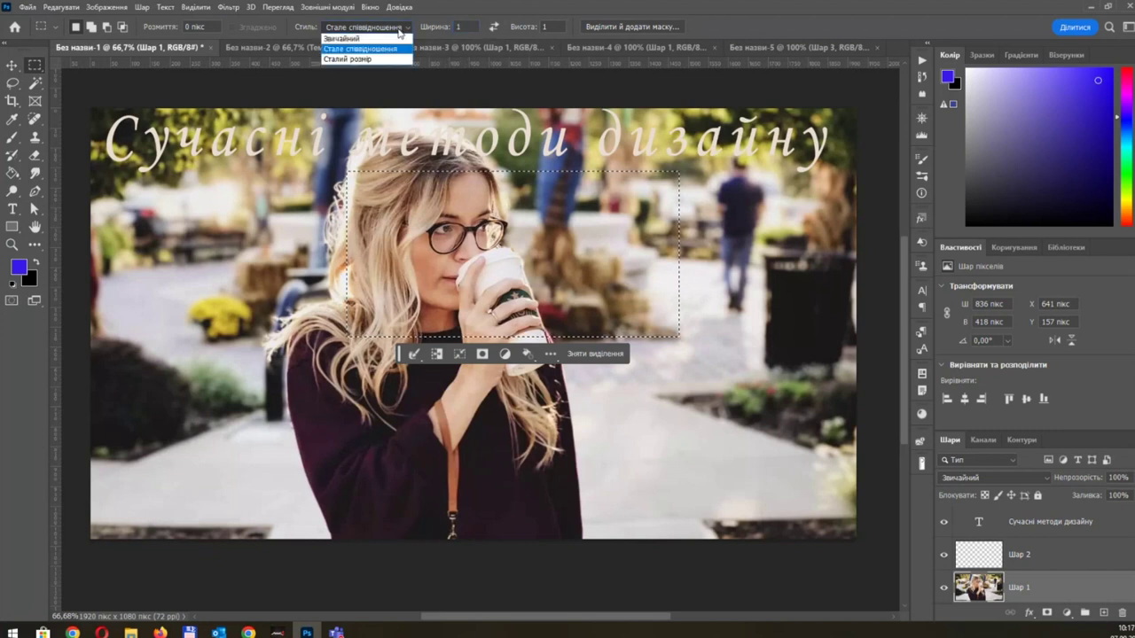
{"action": "left_click", "coordinate": [361, 58]}
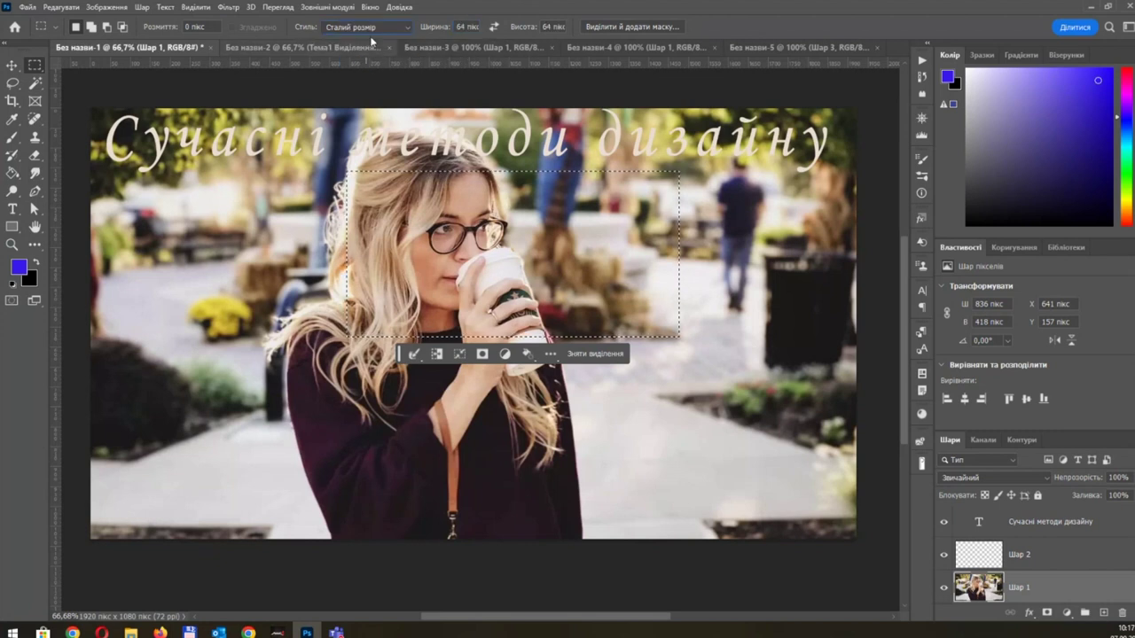
{"action": "left_click", "coordinate": [509, 118]}
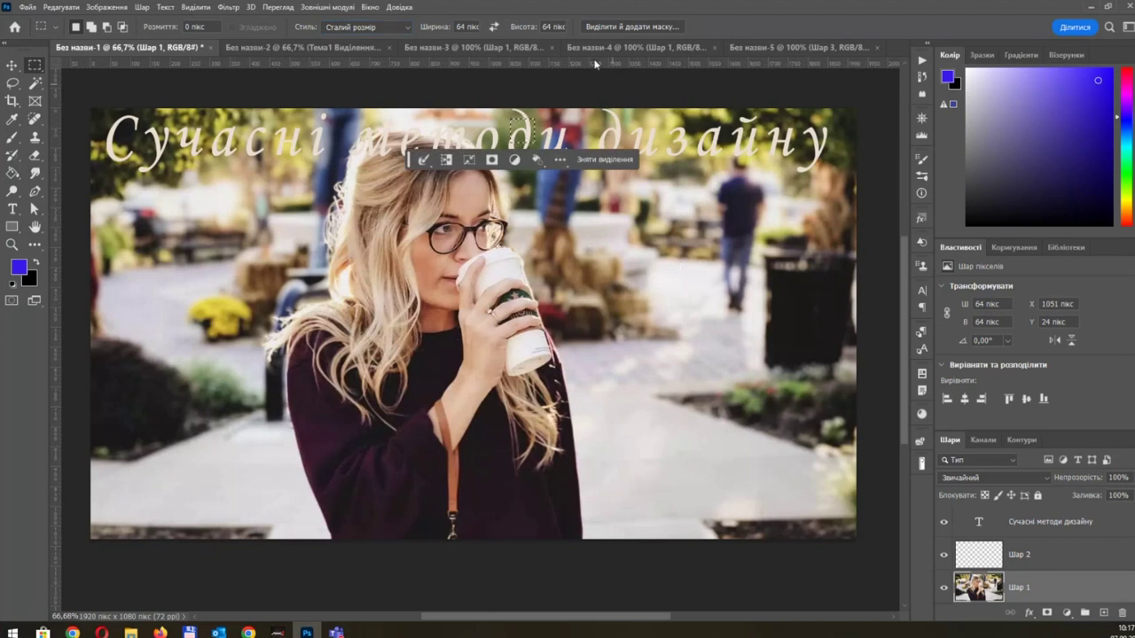
{"action": "left_click", "coordinate": [699, 211]}
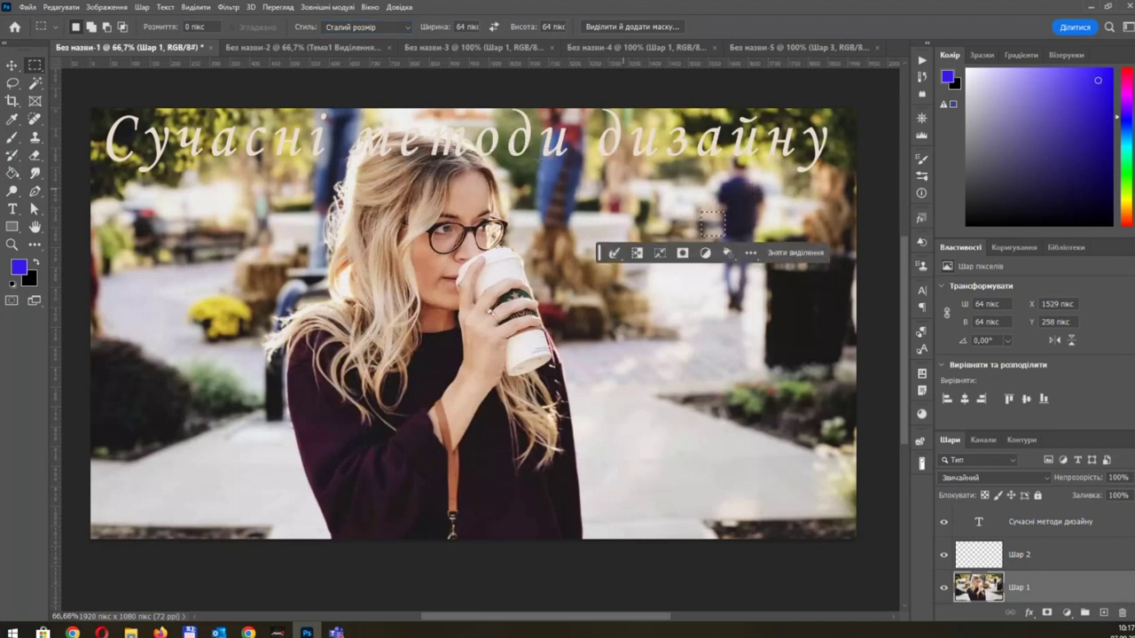
Step: Return to Normal style, select a tall rectangle around the head and open Select and Mask
{"action": "left_click", "coordinate": [400, 30]}
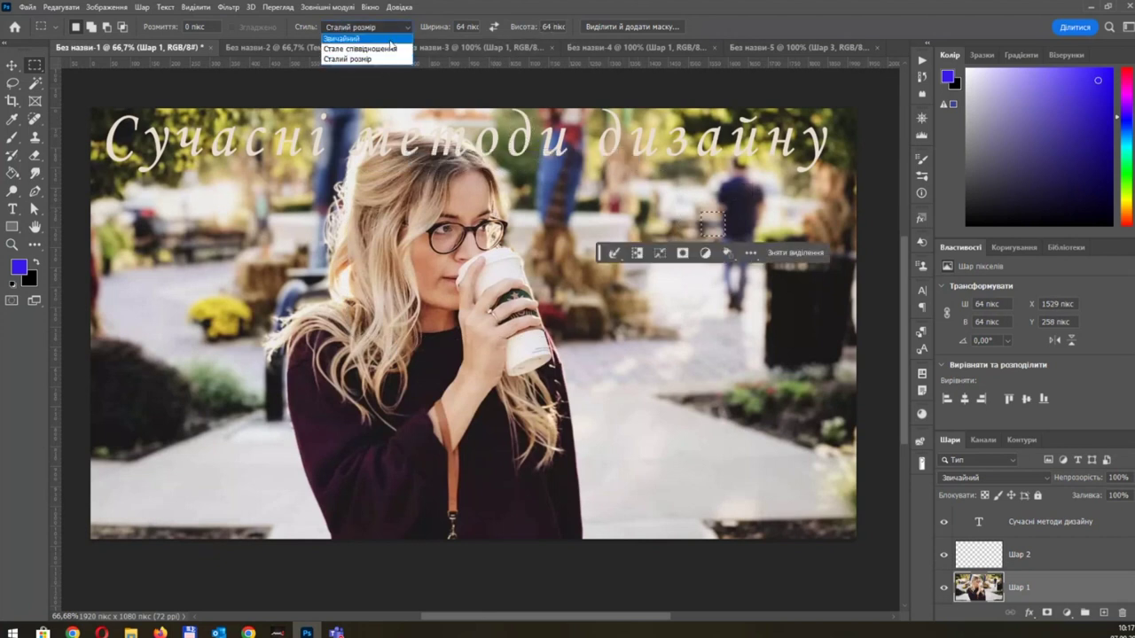
{"action": "left_click", "coordinate": [390, 39]}
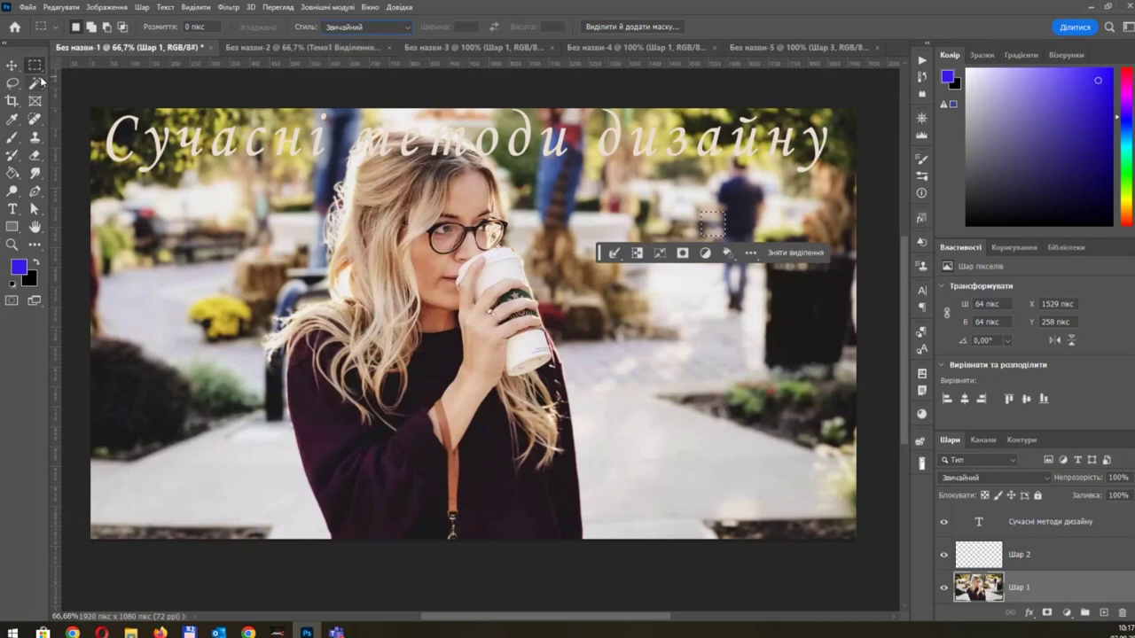
{"action": "left_click_drag", "start_coordinate": [364, 142], "coordinate": [507, 363]}
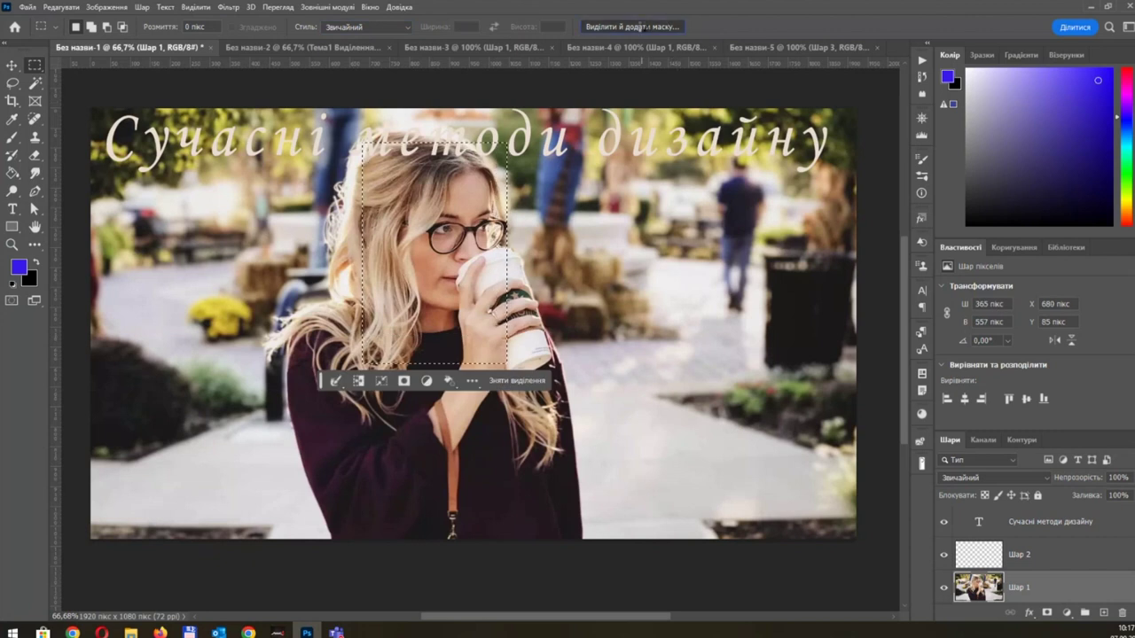
{"action": "left_click", "coordinate": [640, 27]}
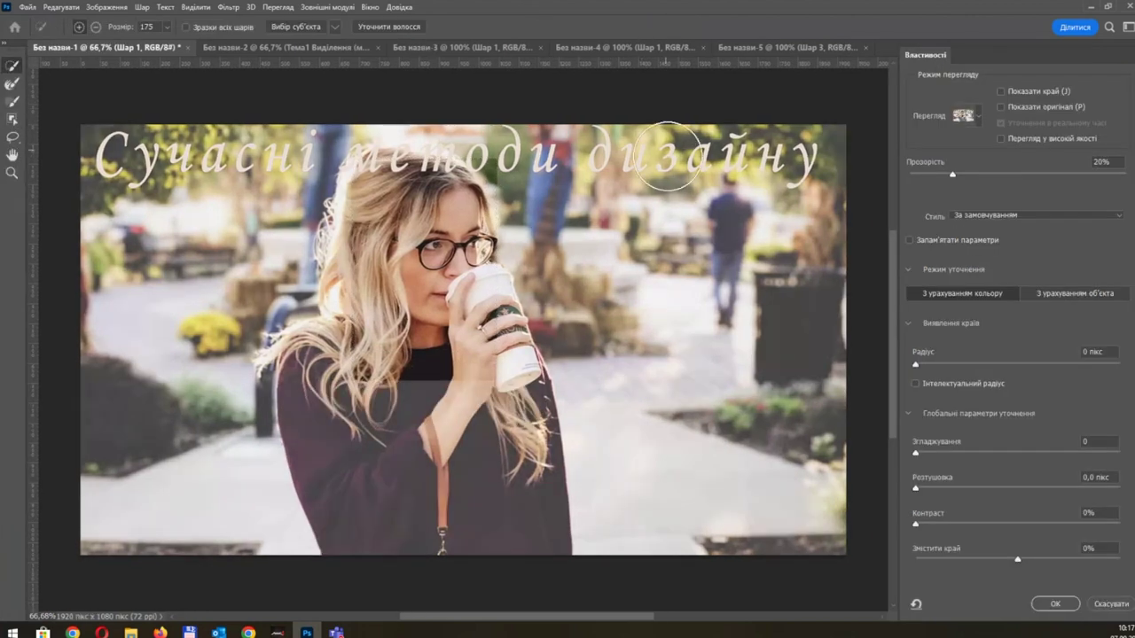
Step: Adjust the Select and Mask preview modes and opacity, and set edge Radius to 10 px
{"action": "left_click", "coordinate": [1002, 91]}
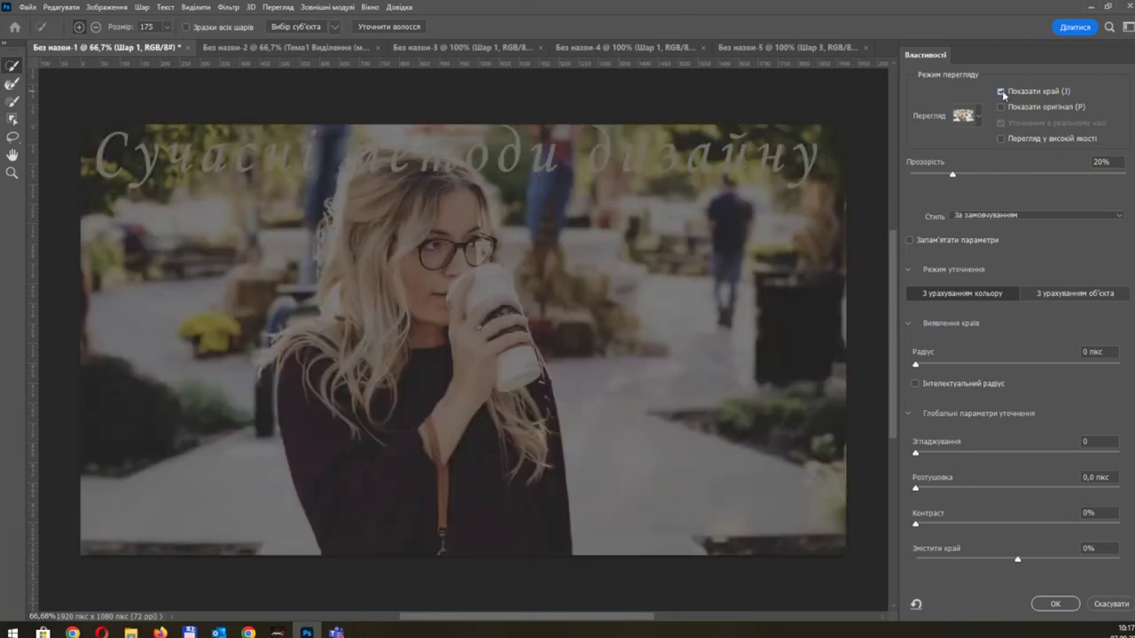
{"action": "left_click", "coordinate": [1002, 106]}
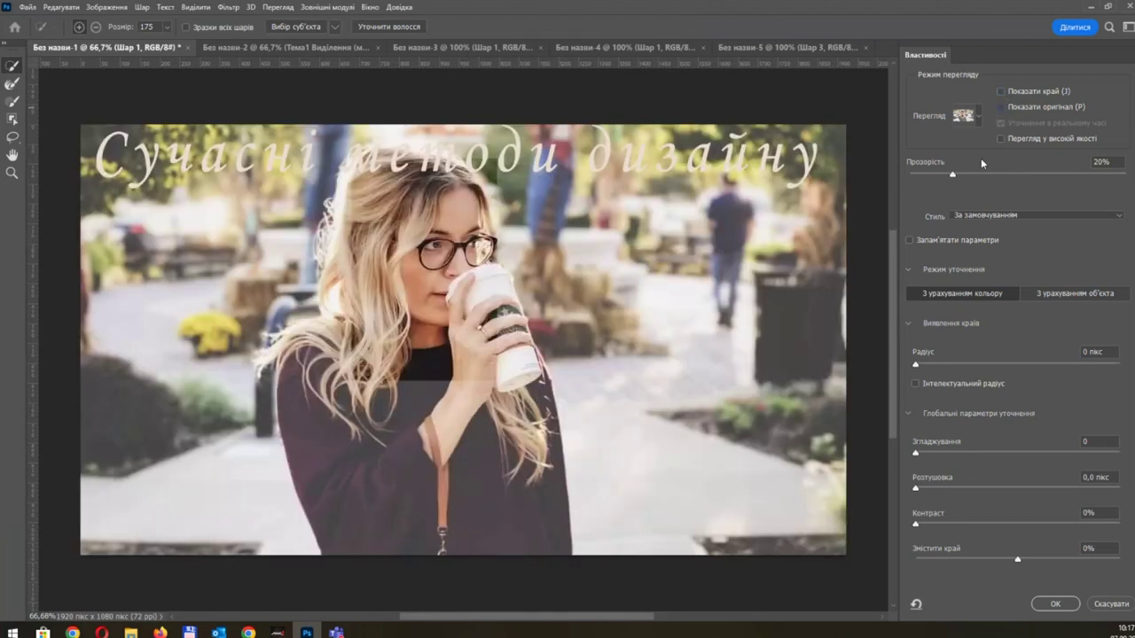
{"action": "mouse_move", "coordinate": [953, 175]}
{"action": "left_mouse_down"}
{"action": "mouse_move", "coordinate": [942, 175]}
{"action": "mouse_move", "coordinate": [1088, 172]}
{"action": "left_mouse_up"}
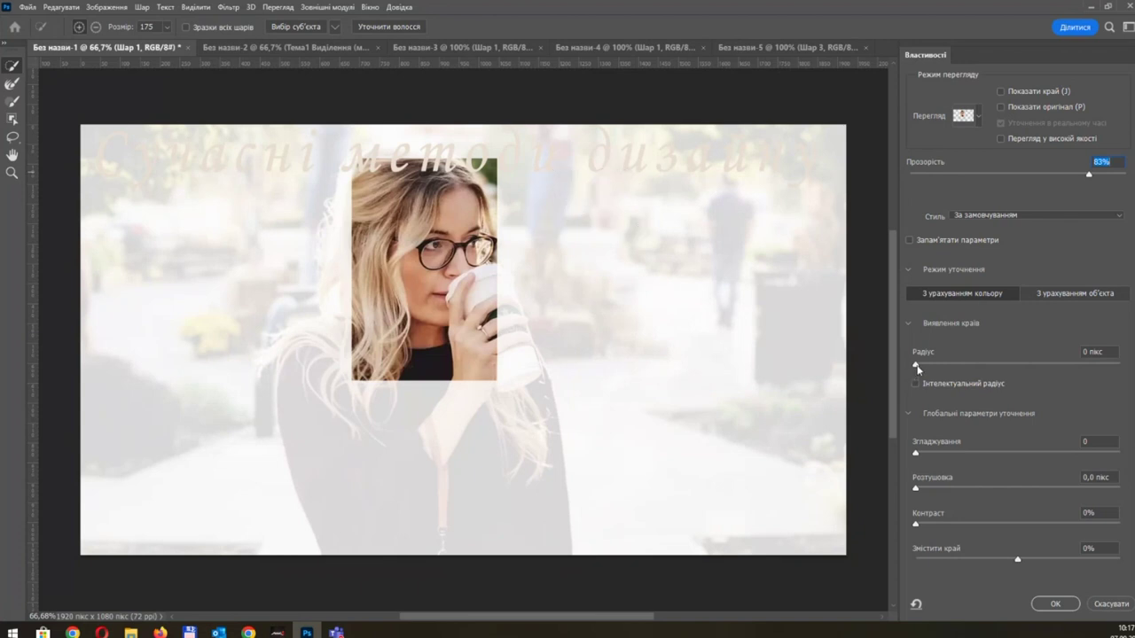
{"action": "left_click_drag", "start_coordinate": [916, 365], "coordinate": [1002, 362]}
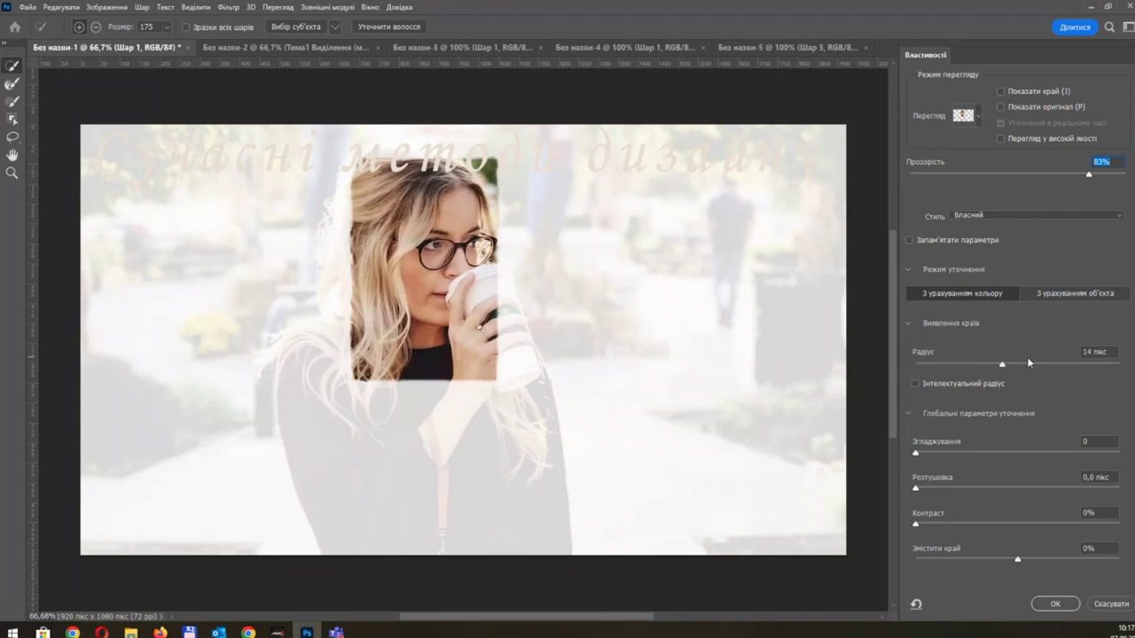
{"action": "left_click_drag", "start_coordinate": [1002, 363], "coordinate": [996, 361]}
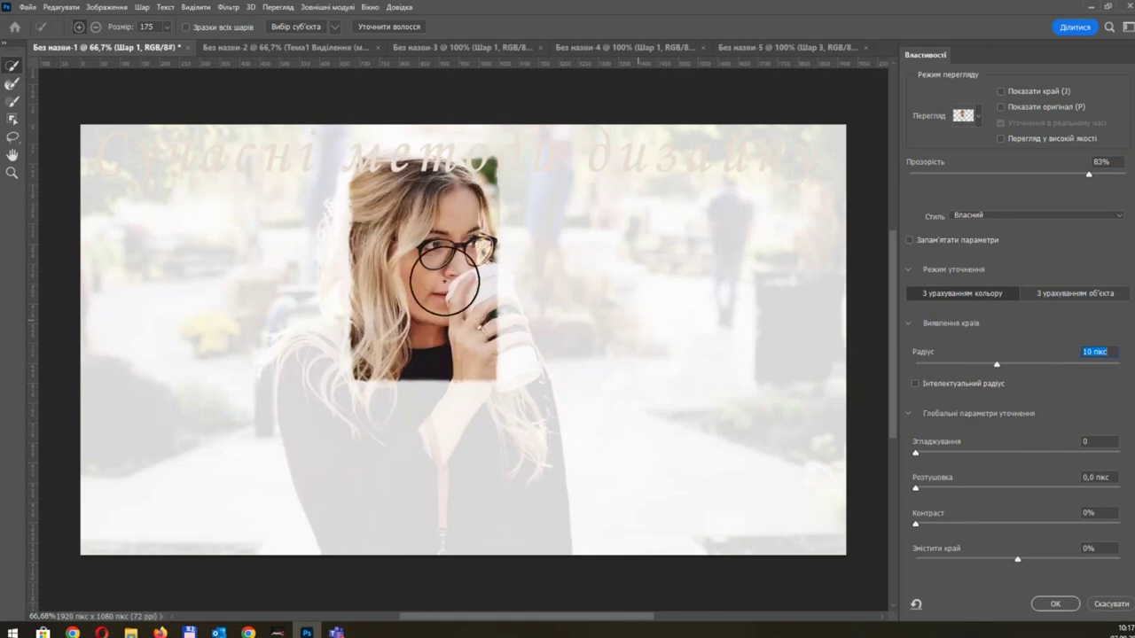
Step: Brush the hair edges and the patch right of the head, then apply the refined selection
{"action": "mouse_move", "coordinate": [486, 224]}
{"action": "left_mouse_down"}
{"action": "mouse_move", "coordinate": [575, 293]}
{"action": "mouse_move", "coordinate": [555, 214]}
{"action": "left_mouse_up"}
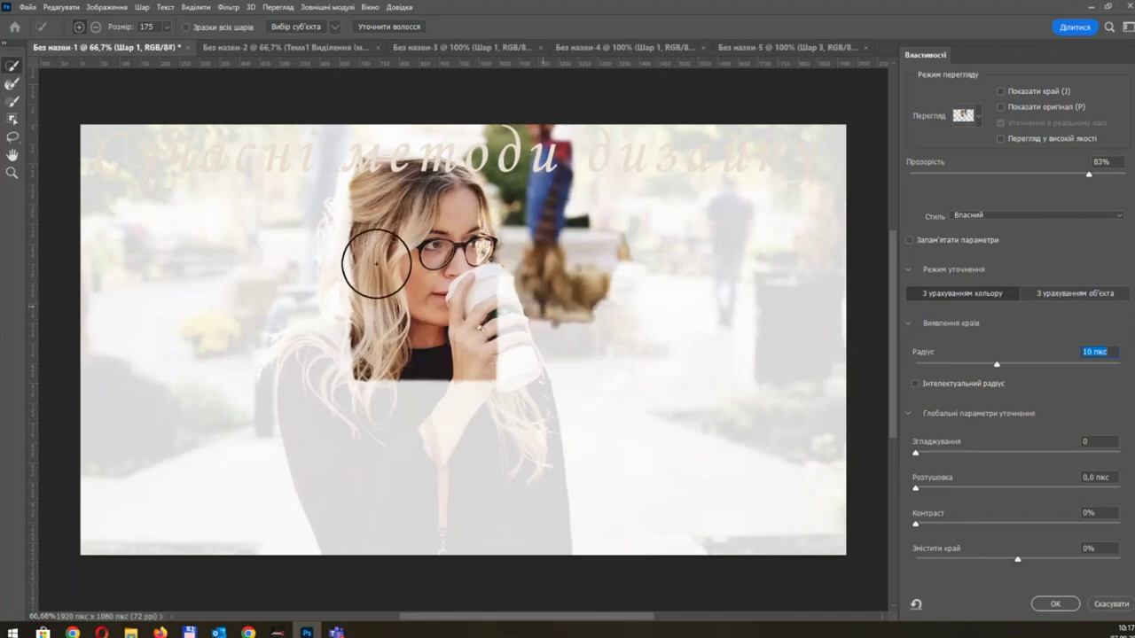
{"action": "mouse_move", "coordinate": [375, 256]}
{"action": "left_mouse_down"}
{"action": "mouse_move", "coordinate": [345, 276]}
{"action": "mouse_move", "coordinate": [319, 372]}
{"action": "left_mouse_up"}
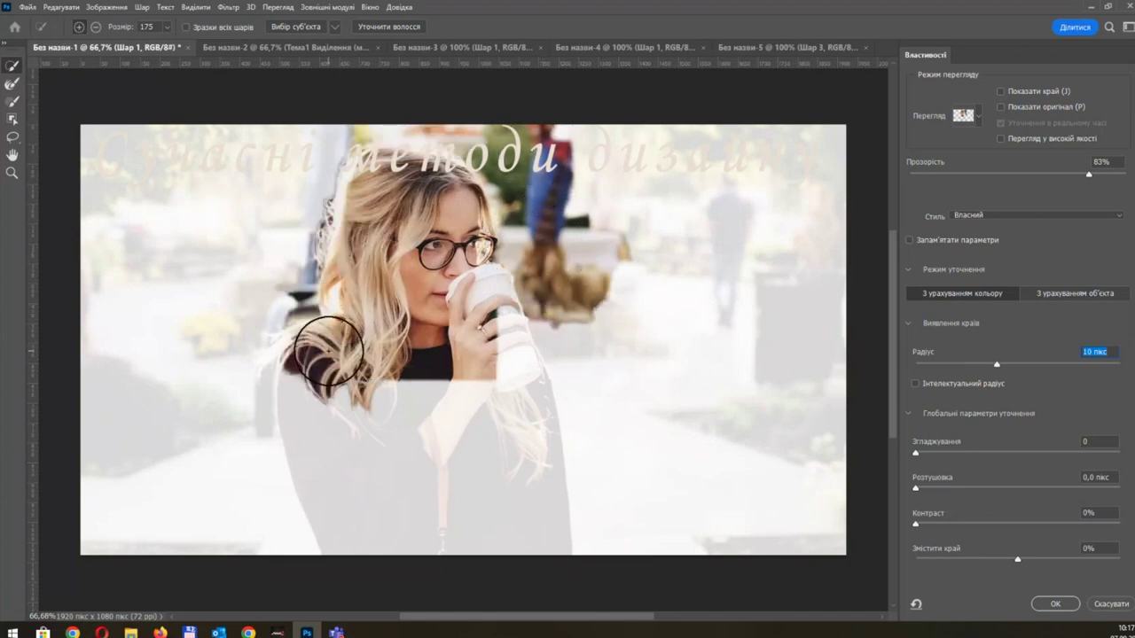
{"action": "left_click", "coordinate": [523, 415]}
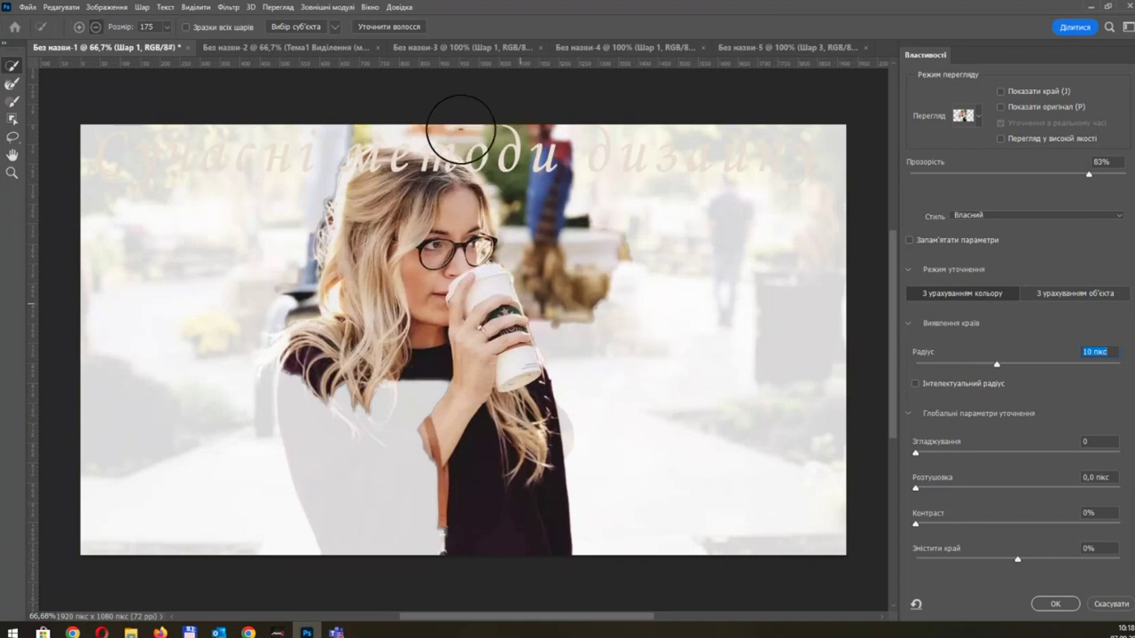
{"action": "left_click_drag", "start_coordinate": [506, 140], "coordinate": [494, 131]}
{"action": "mouse_move", "coordinate": [545, 181]}
{"action": "left_mouse_down"}
{"action": "mouse_move", "coordinate": [582, 305]}
{"action": "mouse_move", "coordinate": [653, 275]}
{"action": "left_mouse_up"}
{"action": "mouse_move", "coordinate": [570, 260]}
{"action": "left_mouse_down"}
{"action": "mouse_move", "coordinate": [517, 177]}
{"action": "mouse_move", "coordinate": [572, 318]}
{"action": "left_mouse_up"}
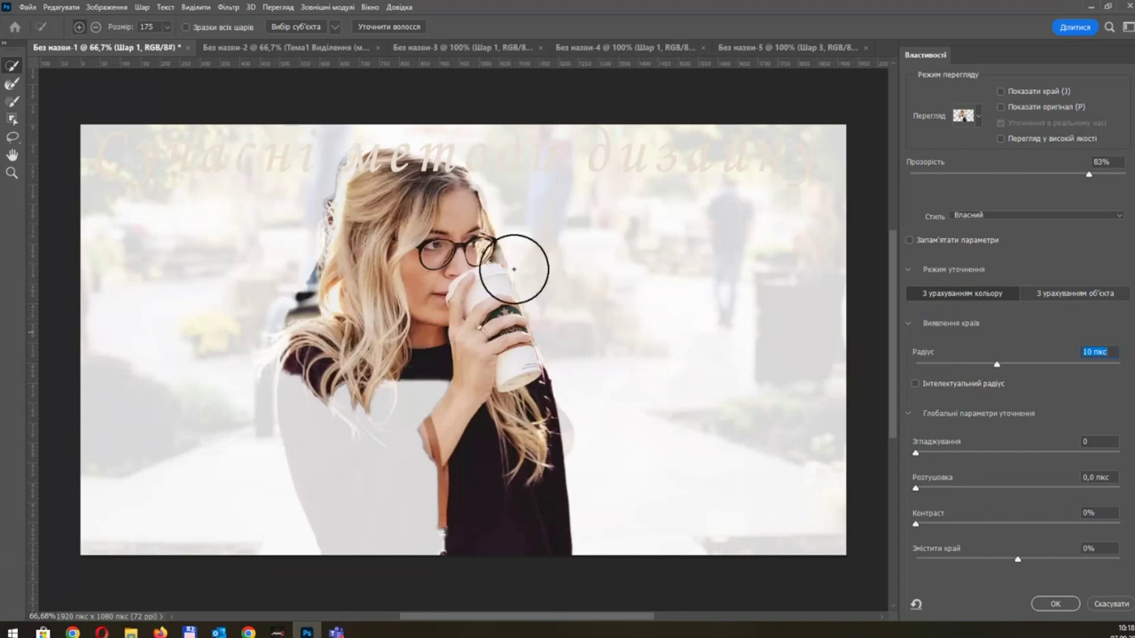
{"action": "left_click", "coordinate": [1050, 605]}
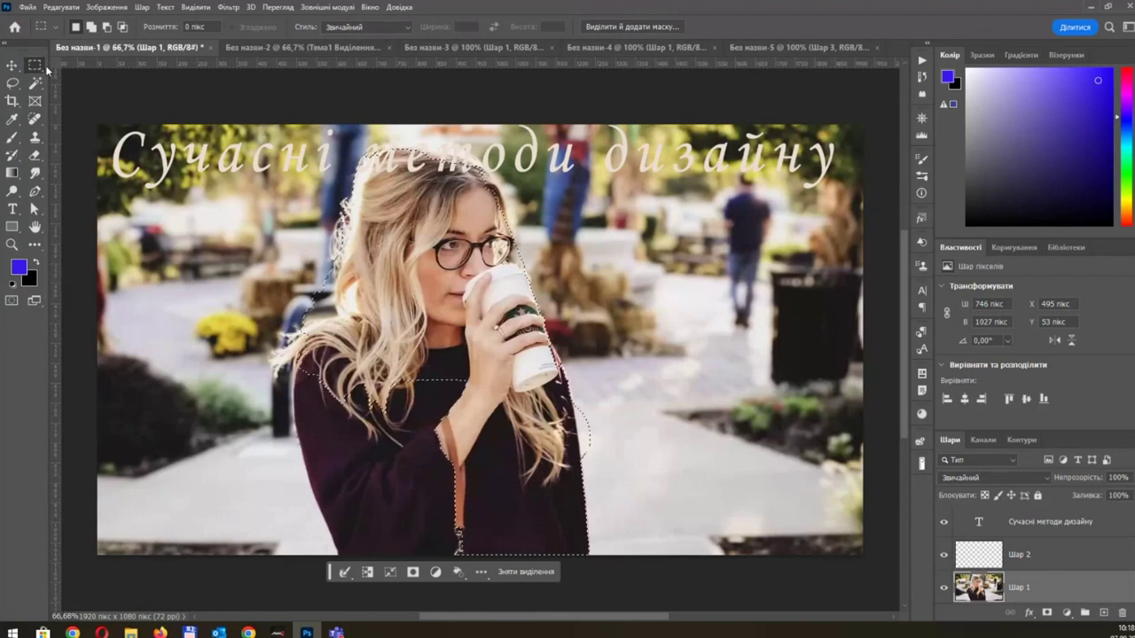
Step: Deselect the refined woman selection and show the marquee tool's shape options
{"action": "key", "text": "ctrl+d"}
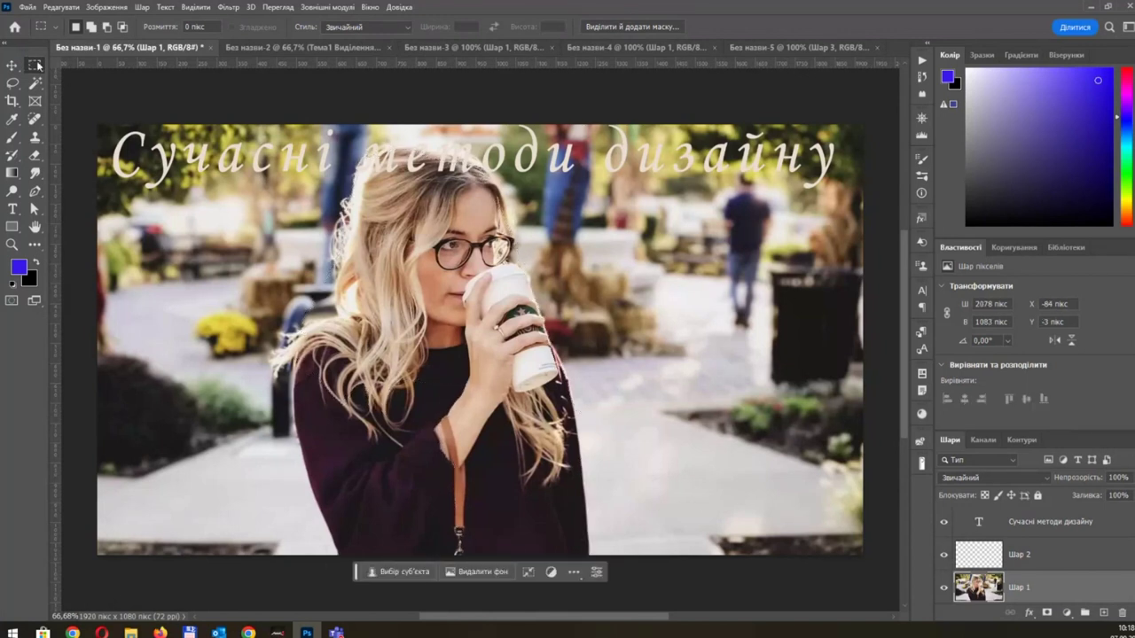
{"action": "right_click", "coordinate": [38, 65]}
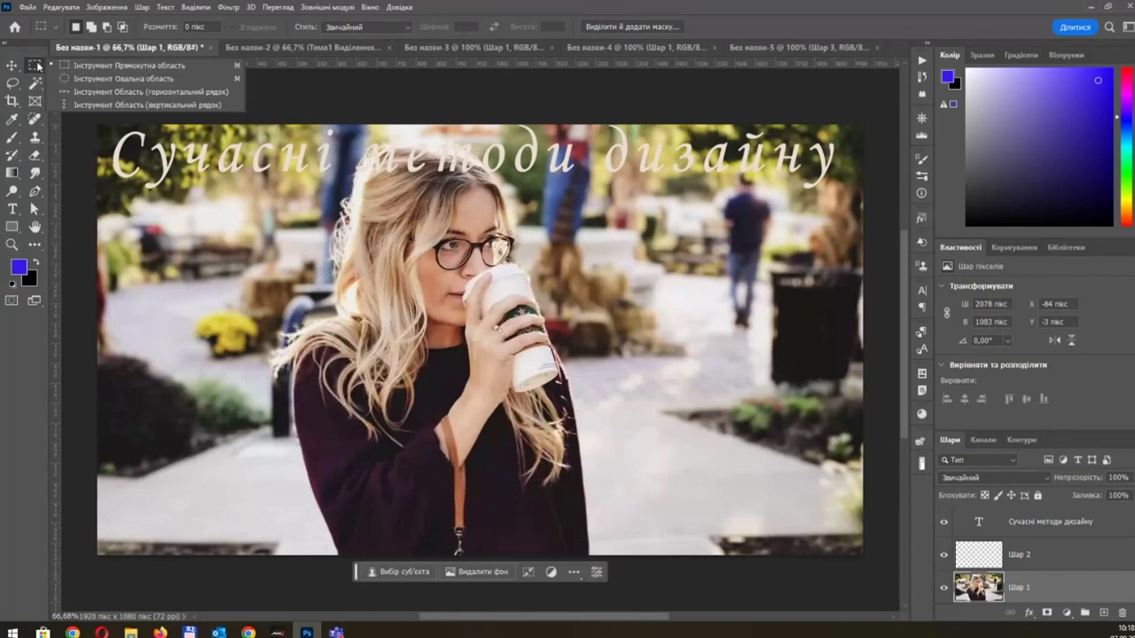
Step: Use the Elliptical Marquee to draw a 55 px feathered circle around the woman's head
{"action": "left_click", "coordinate": [104, 80]}
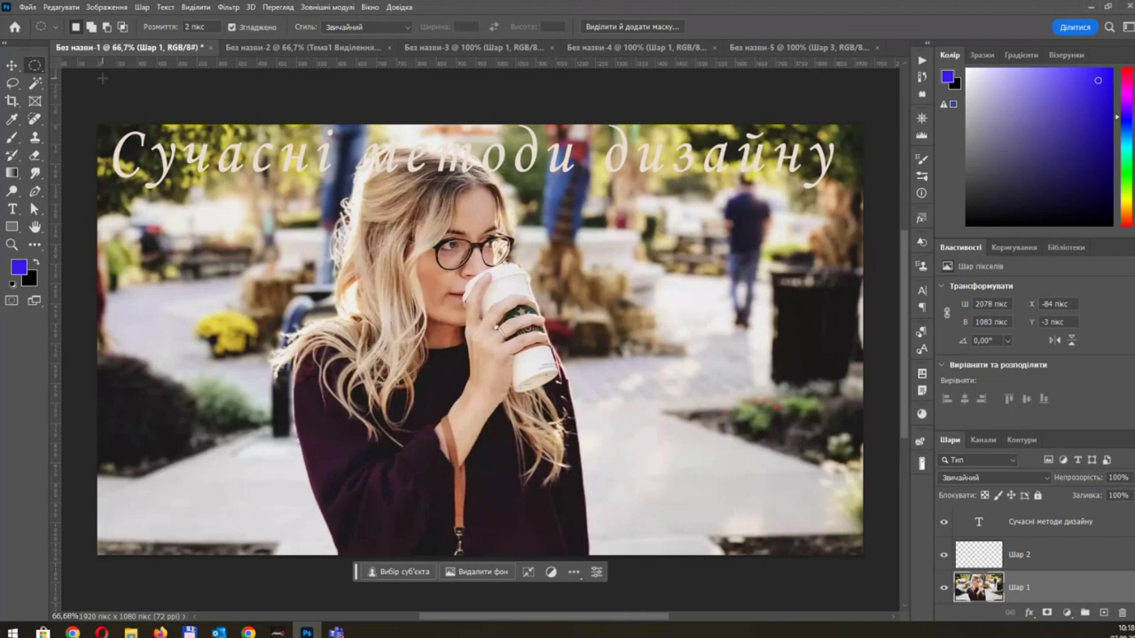
{"action": "left_click_drag", "start_coordinate": [291, 201], "coordinate": [510, 394]}
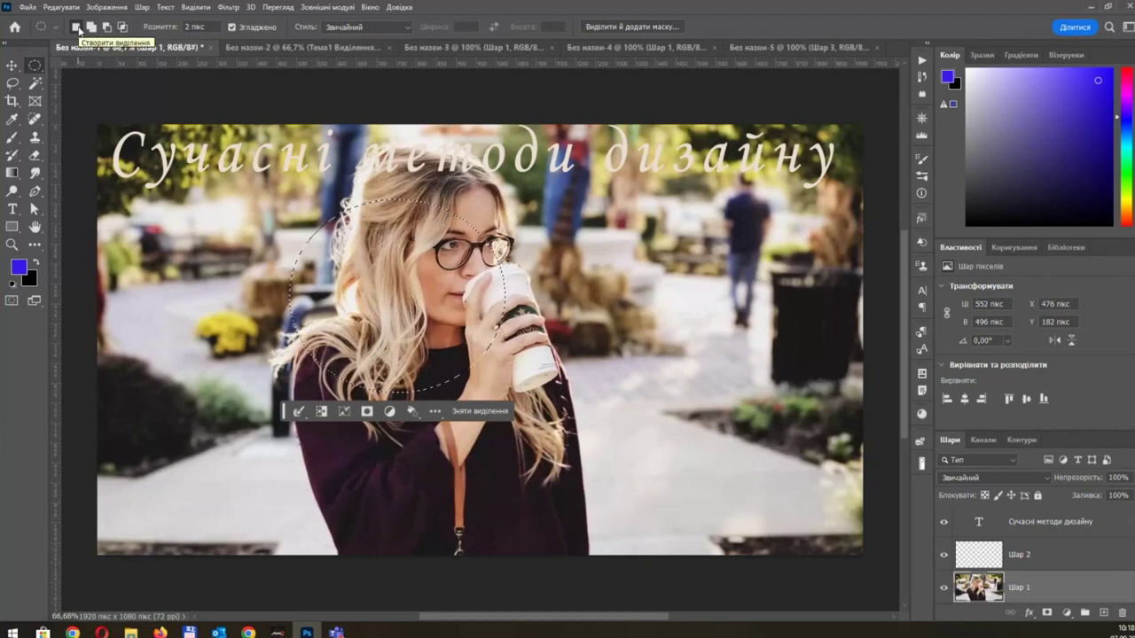
{"action": "mouse_move", "coordinate": [608, 210]}
{"action": "left_mouse_down"}
{"action": "mouse_move", "coordinate": [122, 35]}
{"action": "mouse_move", "coordinate": [372, 456]}
{"action": "left_mouse_up"}
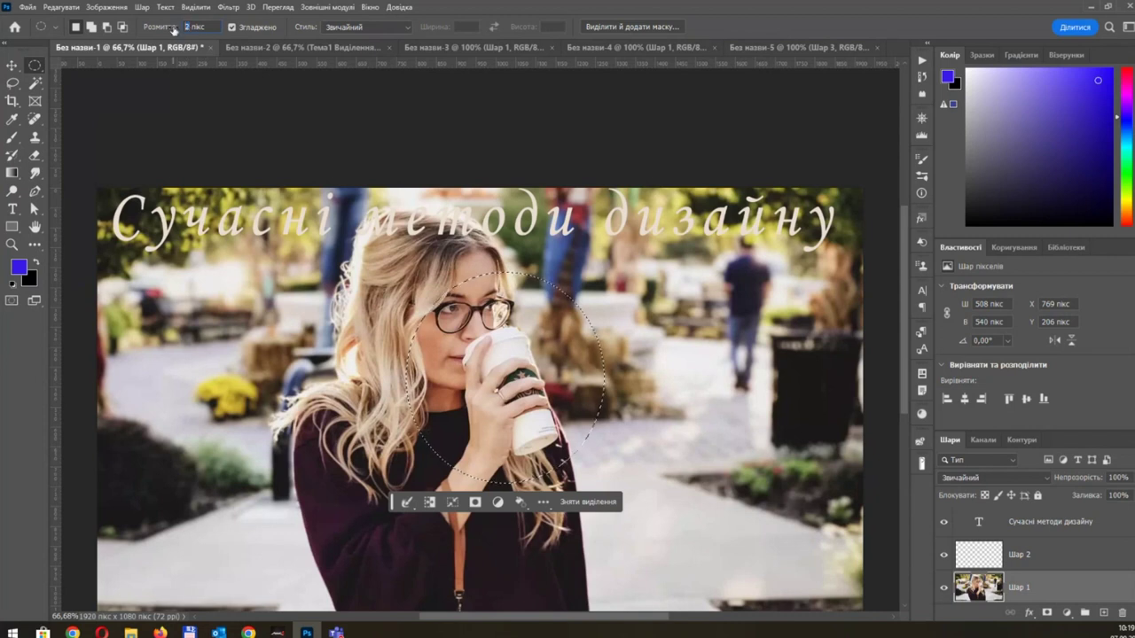
{"action": "type", "text": "55"}
{"action": "key", "text": "Return"}
{"action": "left_click", "coordinate": [643, 369]}
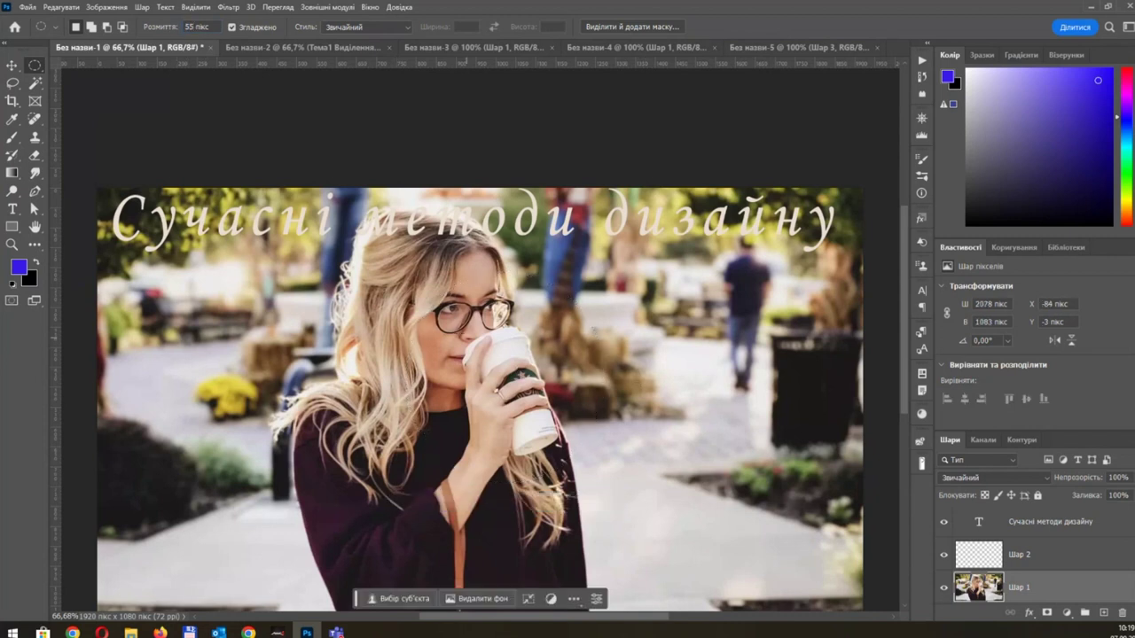
{"action": "left_click_drag", "start_coordinate": [451, 315], "coordinate": [584, 452]}
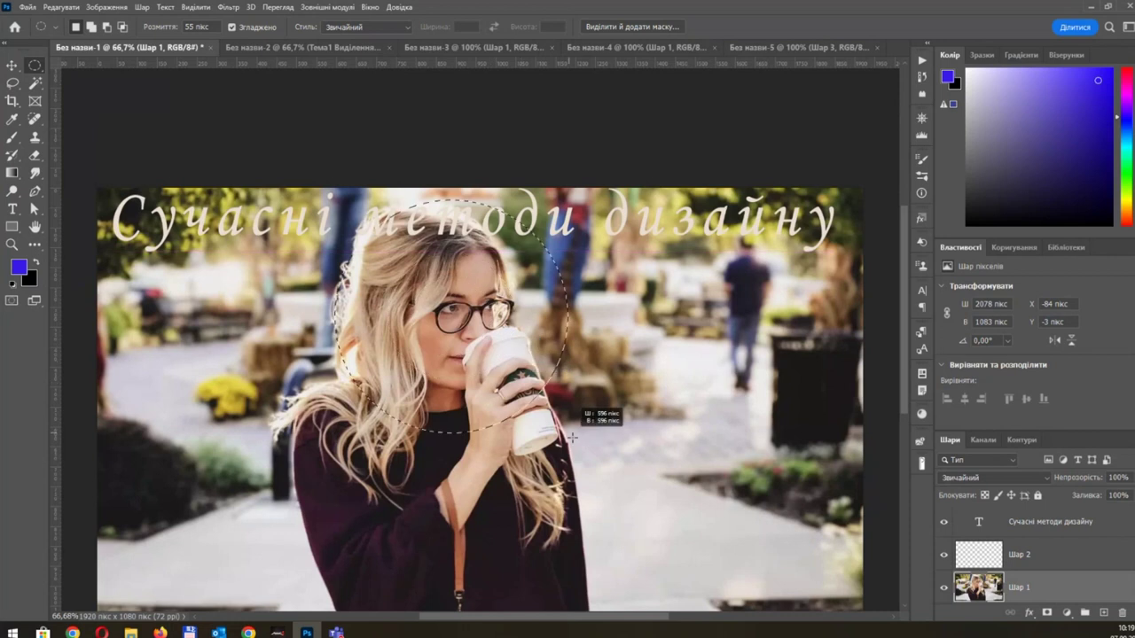
{"action": "left_click_drag", "start_coordinate": [501, 292], "coordinate": [461, 296]}
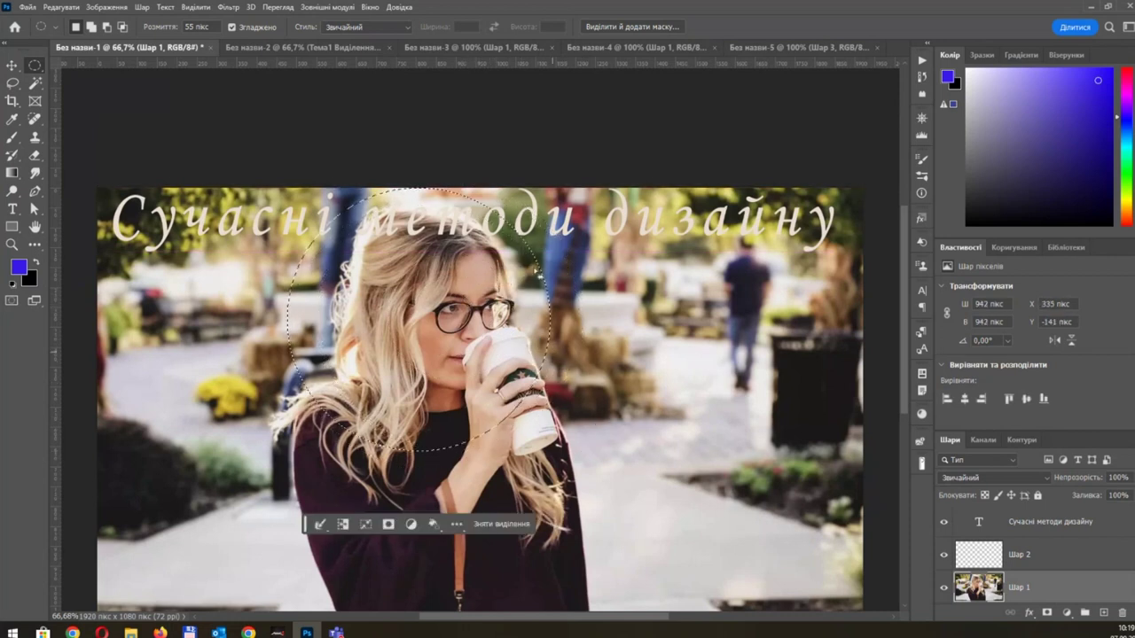
Step: Change the feather to 2 px and redraw a sharper circle around her head
{"action": "left_click", "coordinate": [757, 46]}
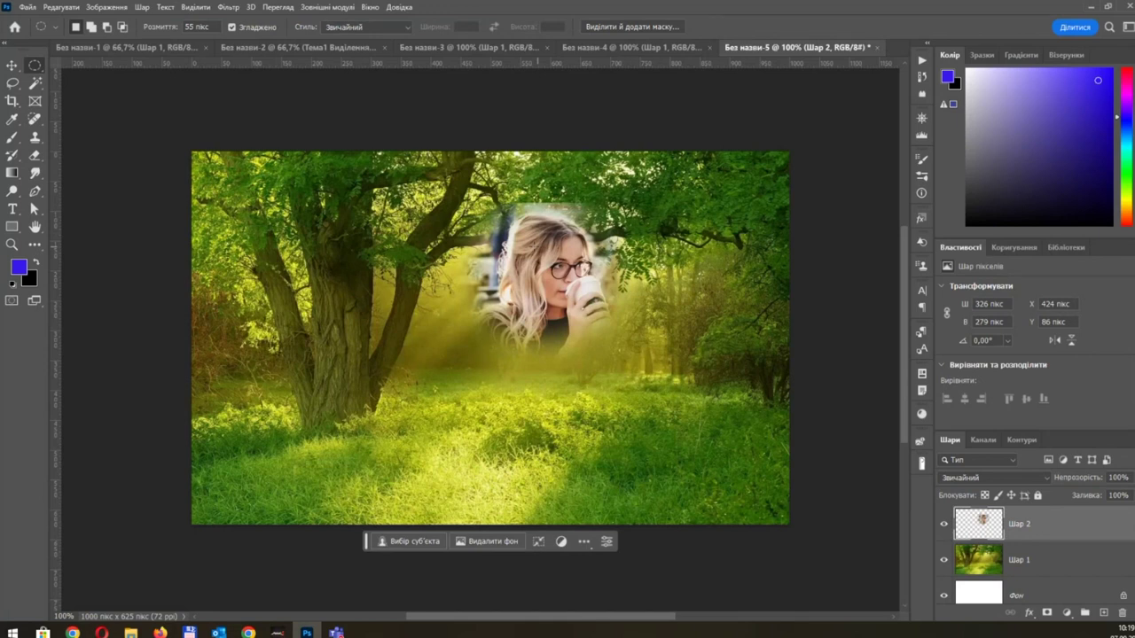
{"action": "left_click", "coordinate": [140, 48]}
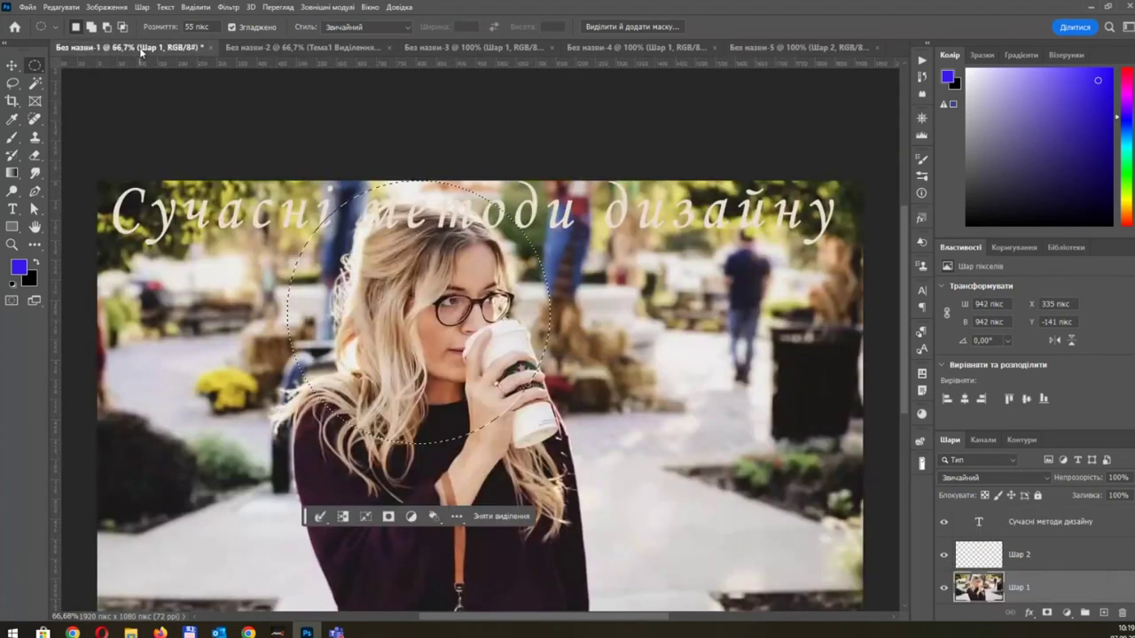
{"action": "double_click", "coordinate": [194, 27]}
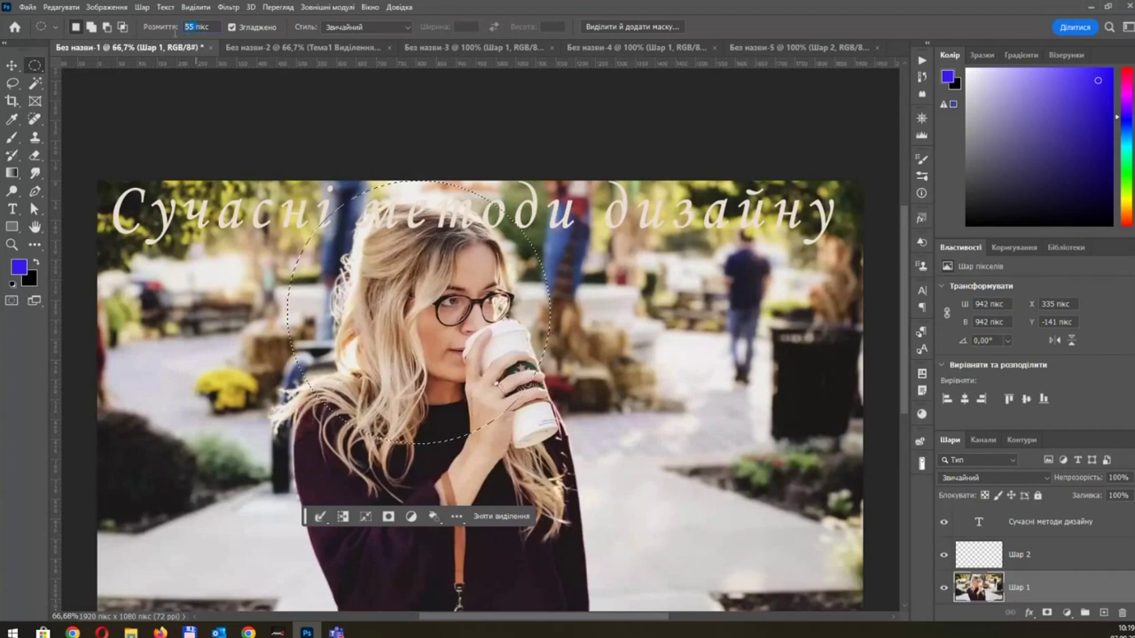
{"action": "type", "text": "2"}
{"action": "left_click", "coordinate": [220, 80]}
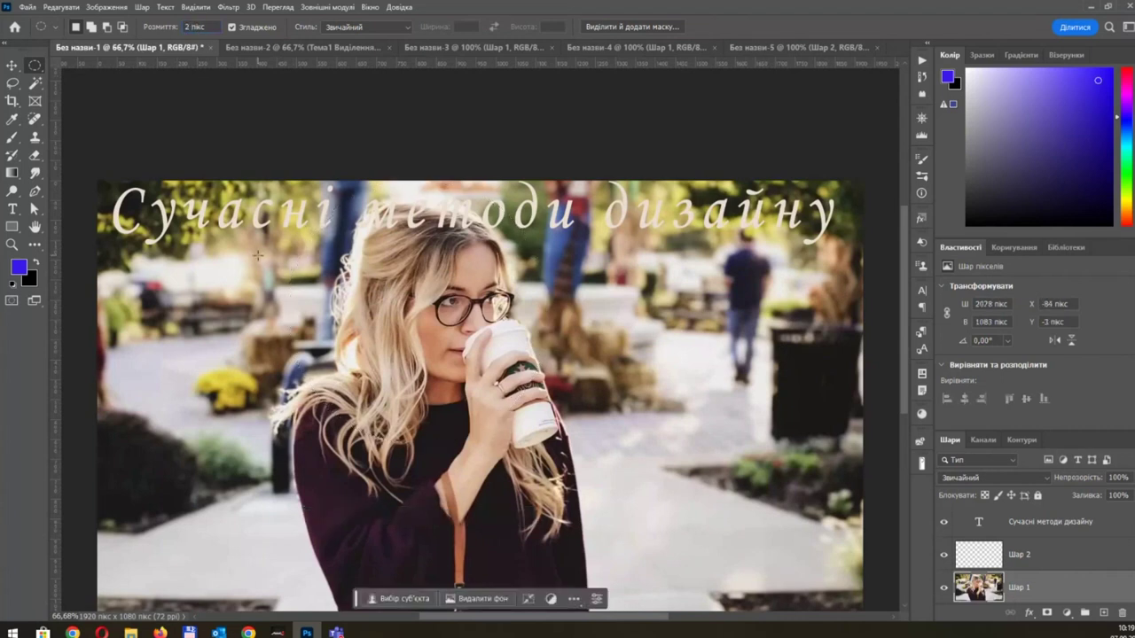
{"action": "left_click_drag", "start_coordinate": [435, 292], "coordinate": [563, 420]}
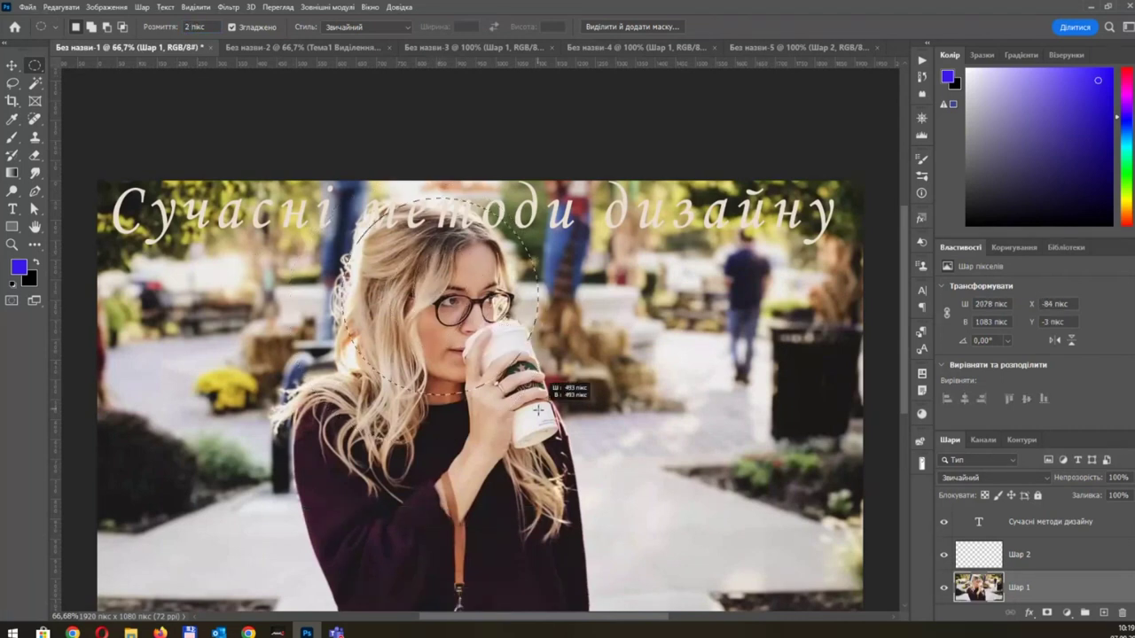
{"action": "left_click_drag", "start_coordinate": [563, 420], "coordinate": [540, 399]}
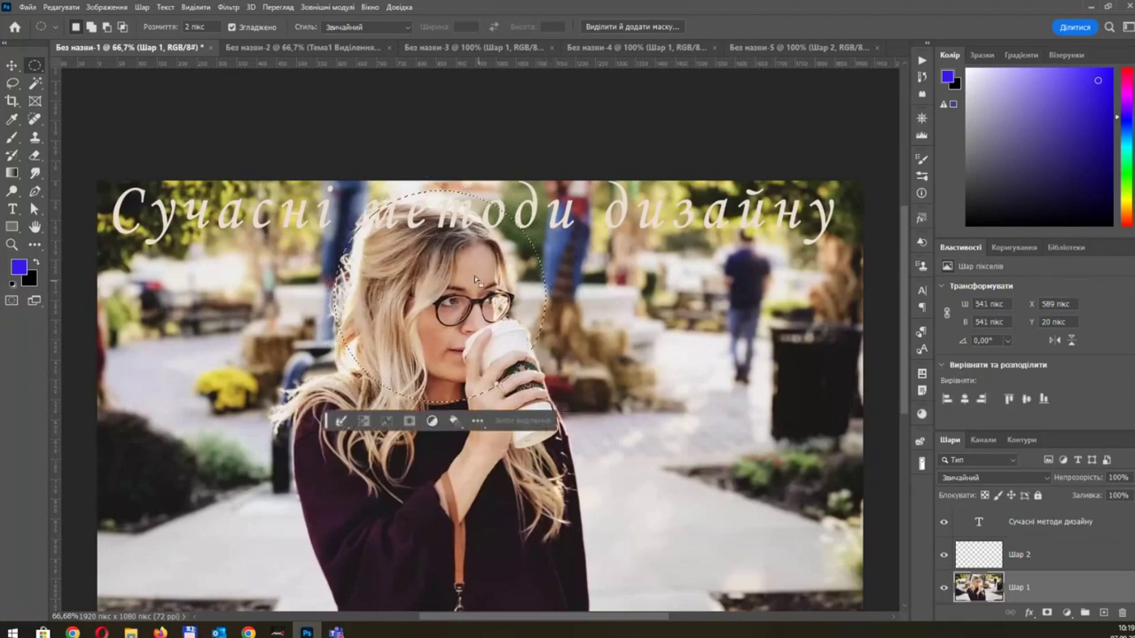
{"action": "left_click_drag", "start_coordinate": [475, 276], "coordinate": [452, 280]}
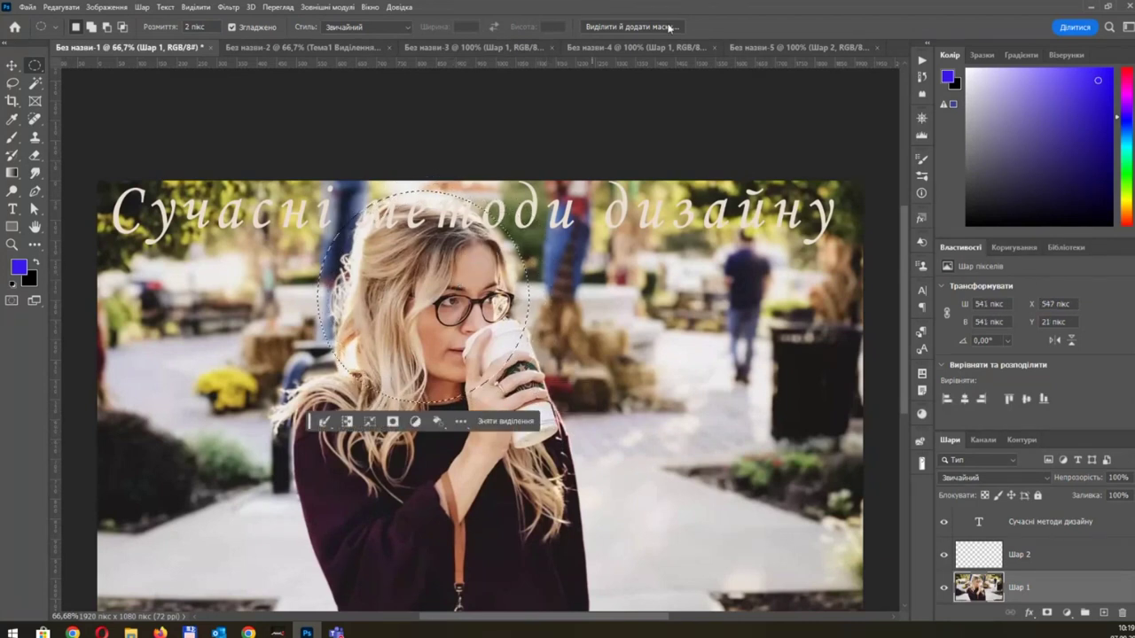
{"action": "left_click", "coordinate": [767, 43]}
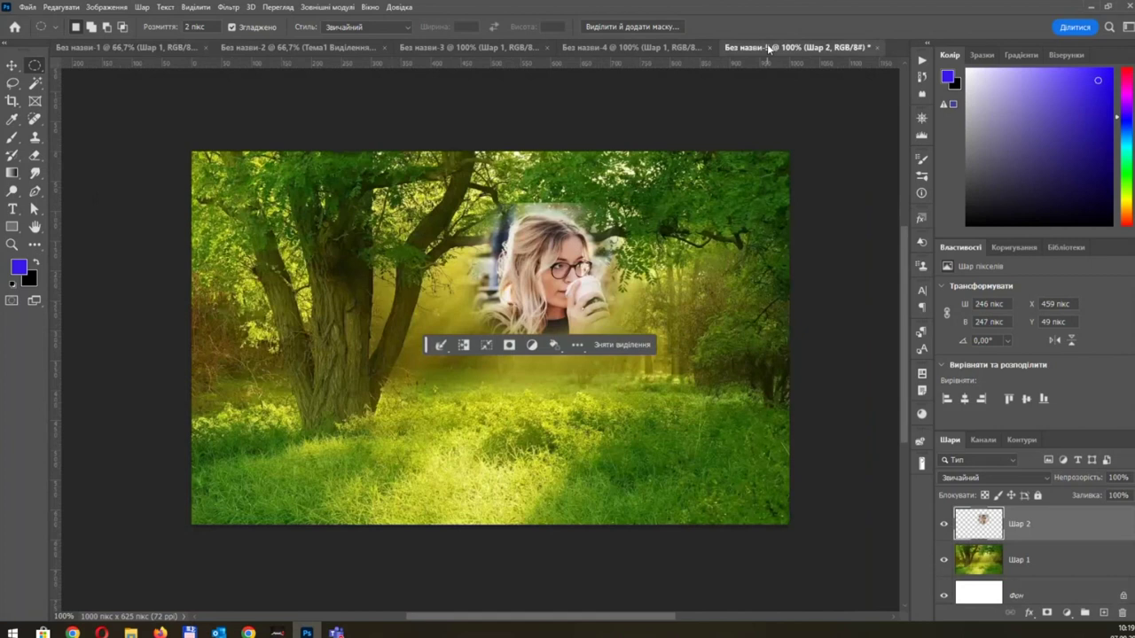
Step: Paste the circular portrait, scale it to about 44% and move it to the collage's upper left
{"action": "key", "text": "ctrl+v"}
{"action": "key", "text": "ctrl+t"}
{"action": "left_click_drag", "start_coordinate": [698, 152], "coordinate": [521, 328]}
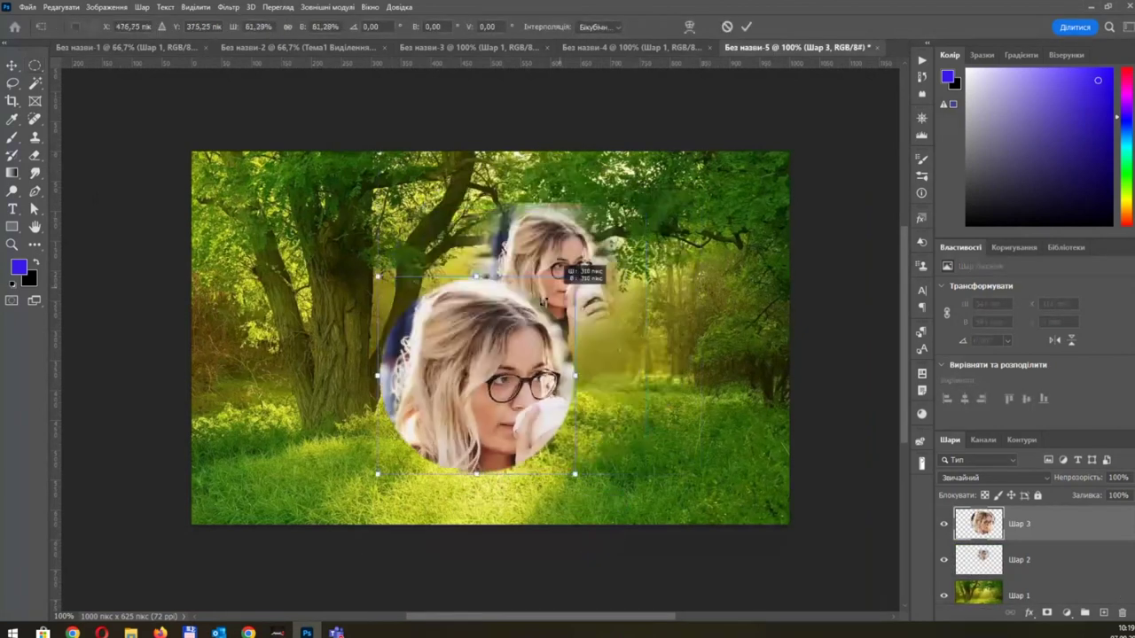
{"action": "mouse_move", "coordinate": [430, 382]}
{"action": "left_mouse_down"}
{"action": "mouse_move", "coordinate": [338, 396]}
{"action": "mouse_move", "coordinate": [271, 338]}
{"action": "mouse_move", "coordinate": [302, 272]}
{"action": "mouse_move", "coordinate": [293, 235]}
{"action": "left_mouse_up"}
{"action": "key", "text": "Return"}
{"action": "key", "text": "v"}
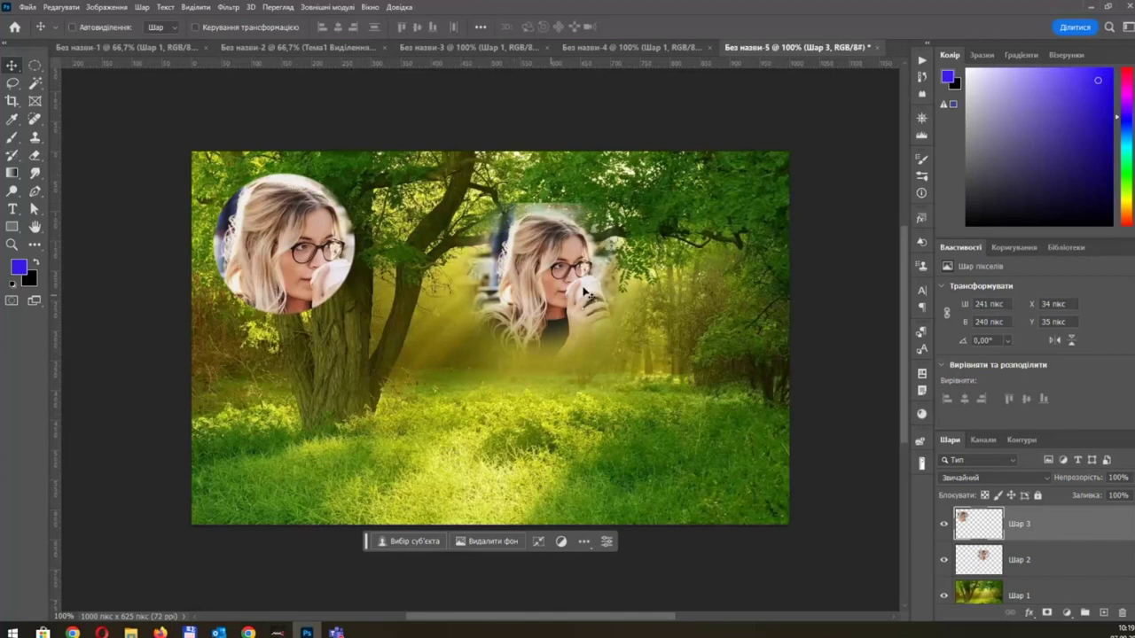
{"action": "left_click", "coordinate": [164, 48]}
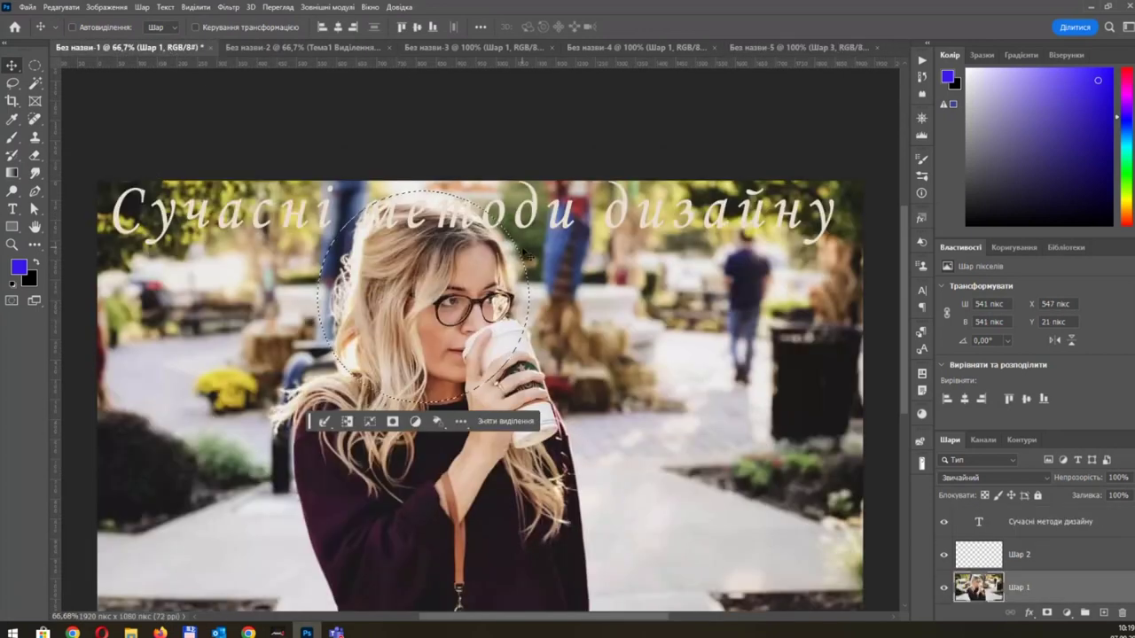
Step: Set Elliptical Marquee feather to 2 px and draw a 432 × 489 px oval around the coffee cup
{"action": "left_click", "coordinate": [34, 65]}
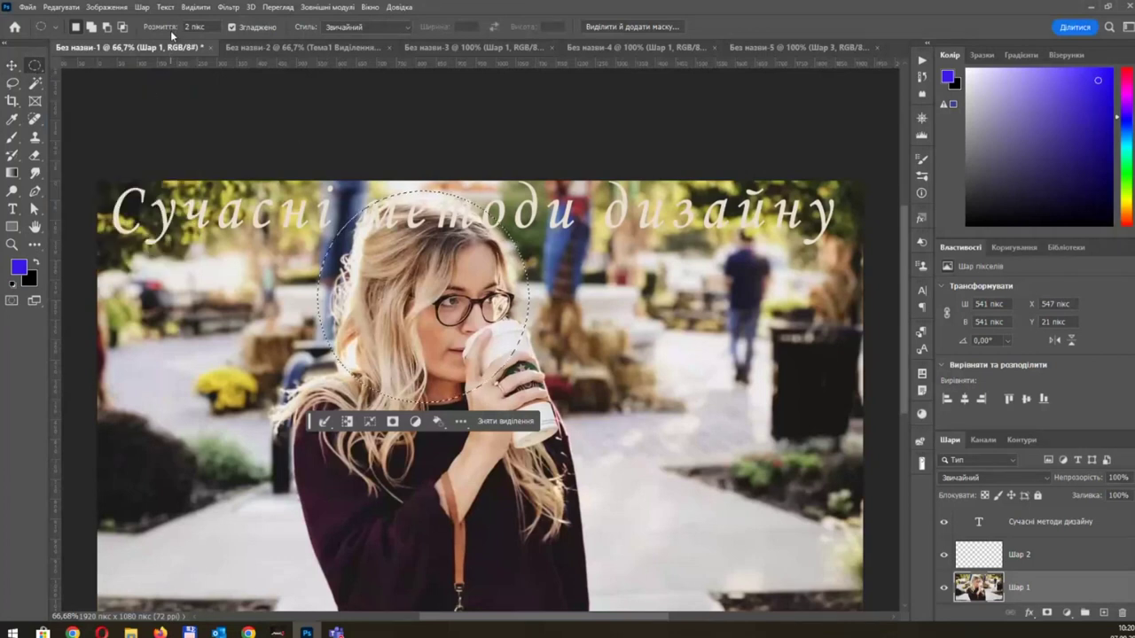
{"action": "left_click_drag", "start_coordinate": [175, 30], "coordinate": [186, 27]}
{"action": "type", "text": "52"}
{"action": "double_click", "coordinate": [195, 27]}
{"action": "type", "text": "2"}
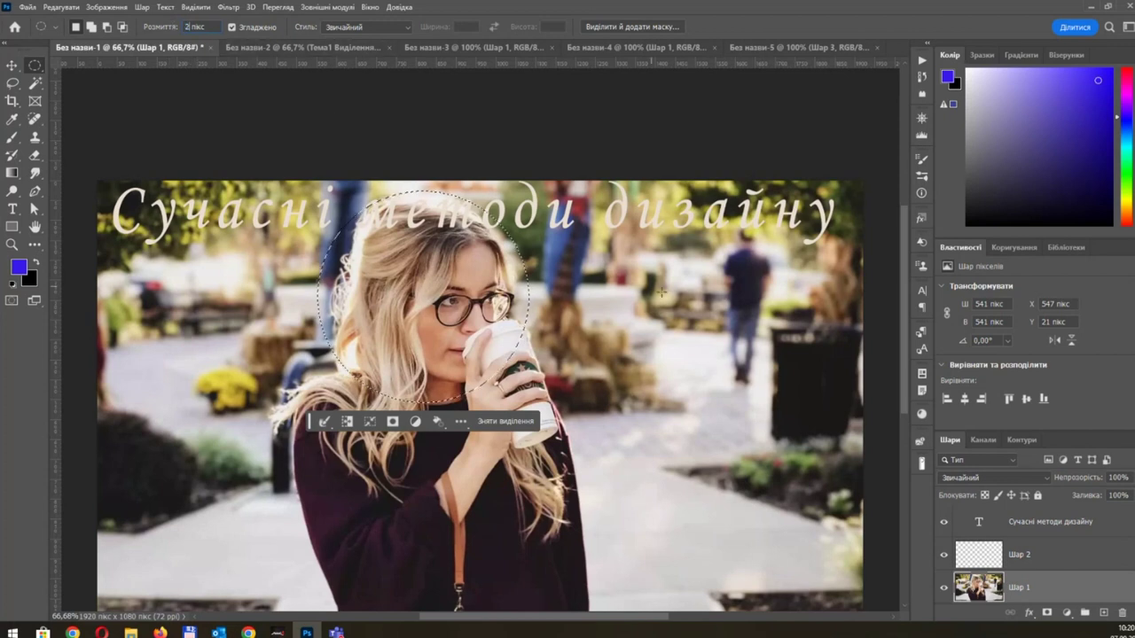
{"action": "left_click_drag", "start_coordinate": [628, 268], "coordinate": [461, 457]}
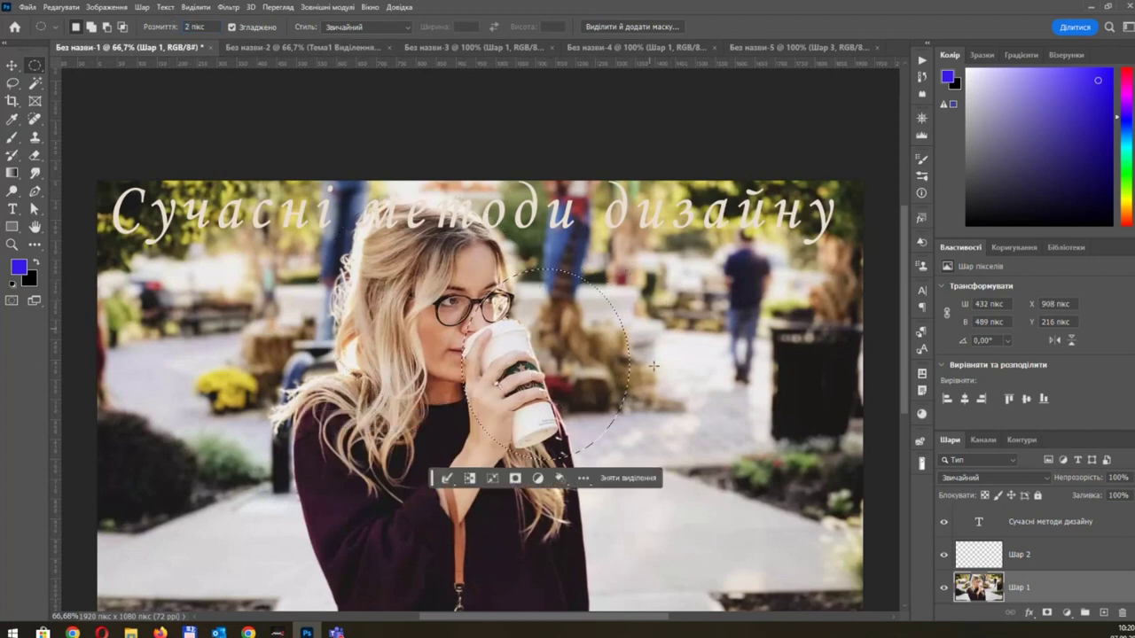
Step: Feather the coffee-cup oval selection by 111 pixels using Select > Modify > Feather
{"action": "left_click", "coordinate": [194, 7]}
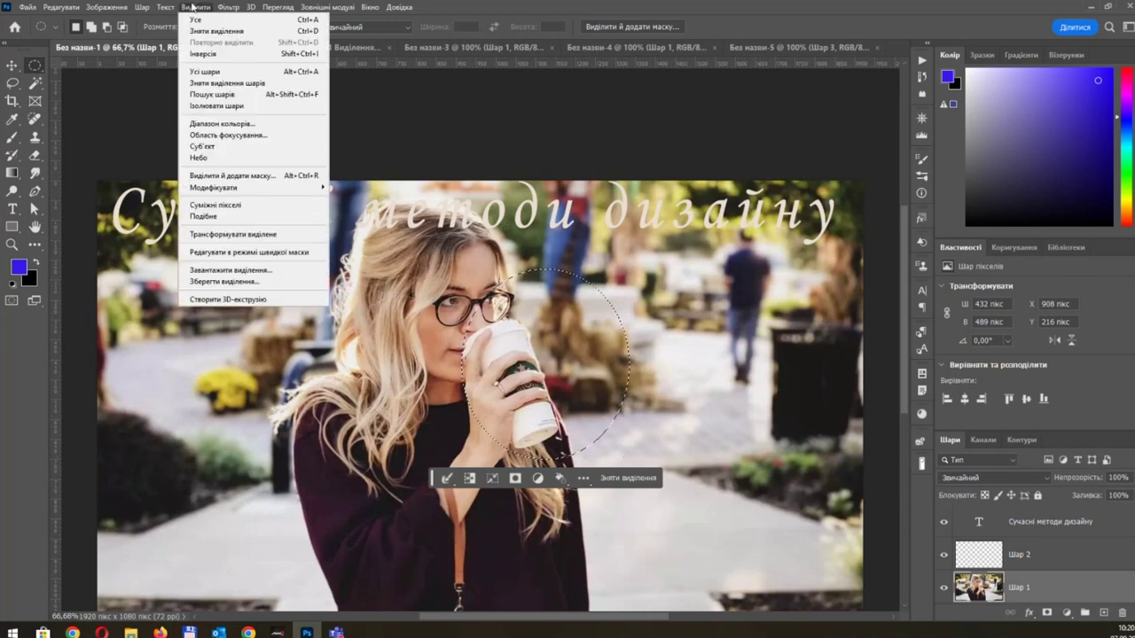
{"action": "mouse_move", "coordinate": [214, 187]}
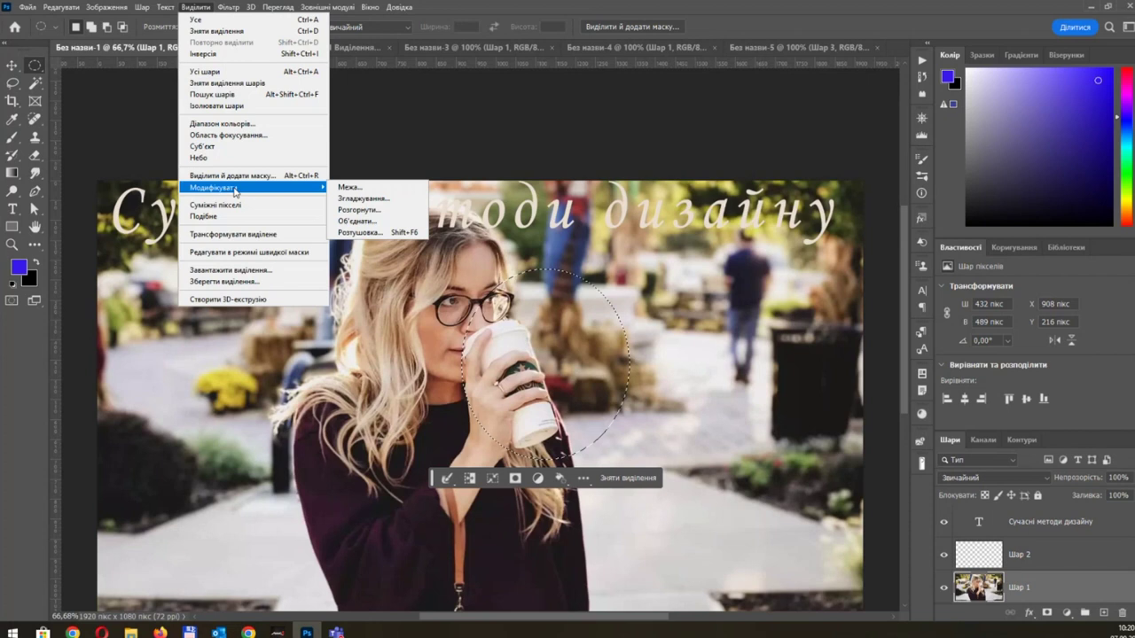
{"action": "left_click", "coordinate": [387, 233]}
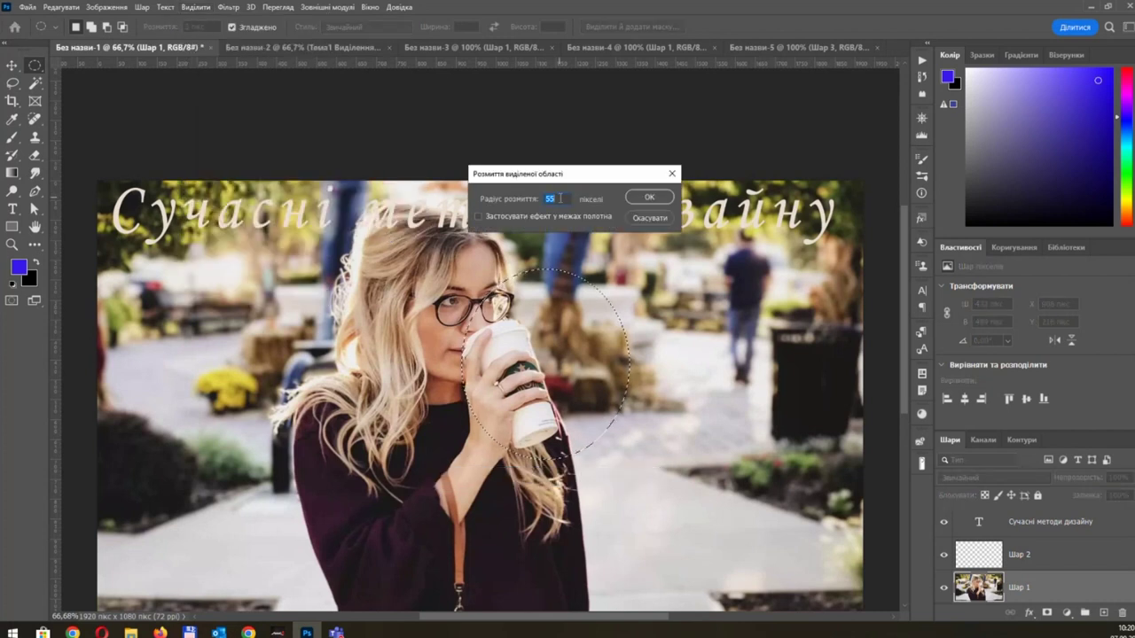
{"action": "left_click", "coordinate": [650, 197]}
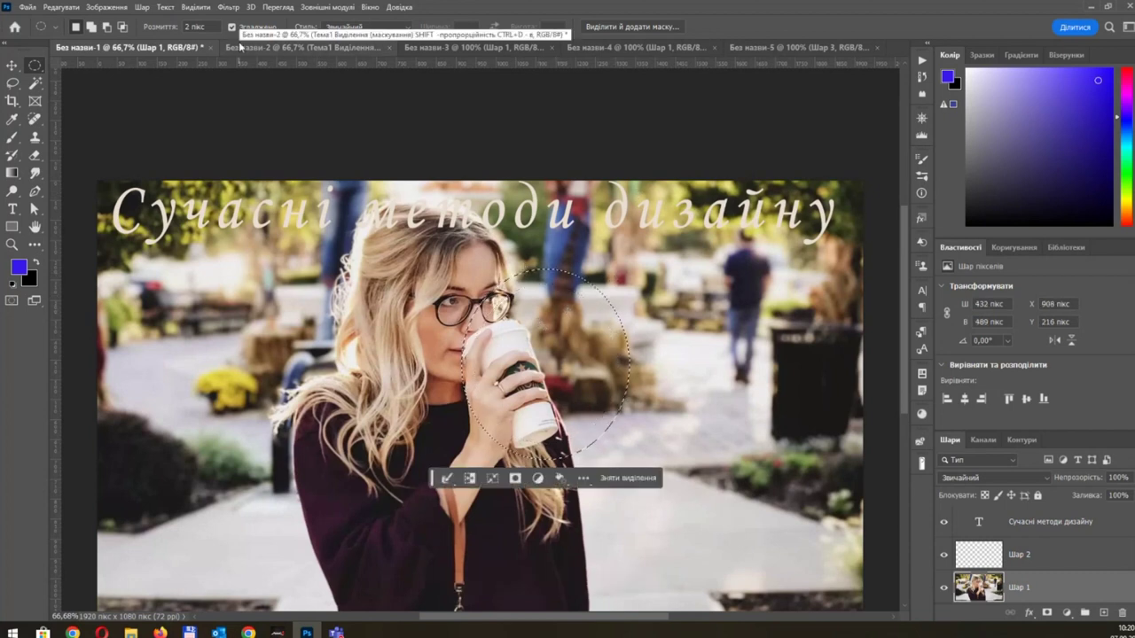
Step: Switch to the Single Row Marquee and add several one-pixel row selections across the photo
{"action": "right_click", "coordinate": [35, 67]}
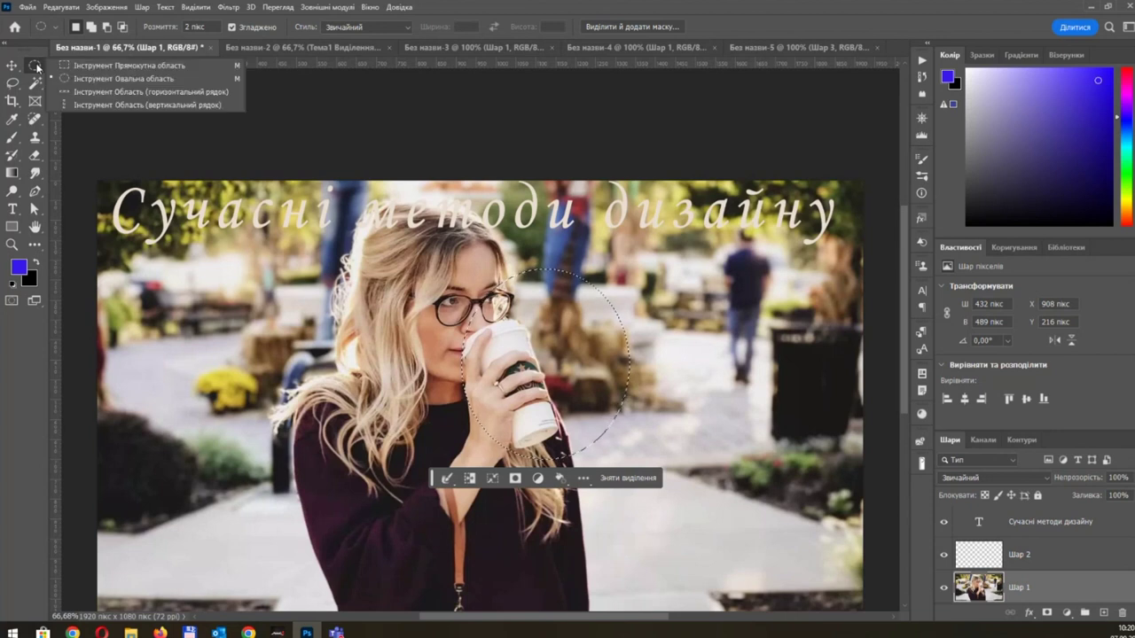
{"action": "left_click", "coordinate": [133, 91]}
{"action": "left_click", "coordinate": [323, 271]}
{"action": "left_click_drag", "start_coordinate": [323, 285], "coordinate": [321, 229]}
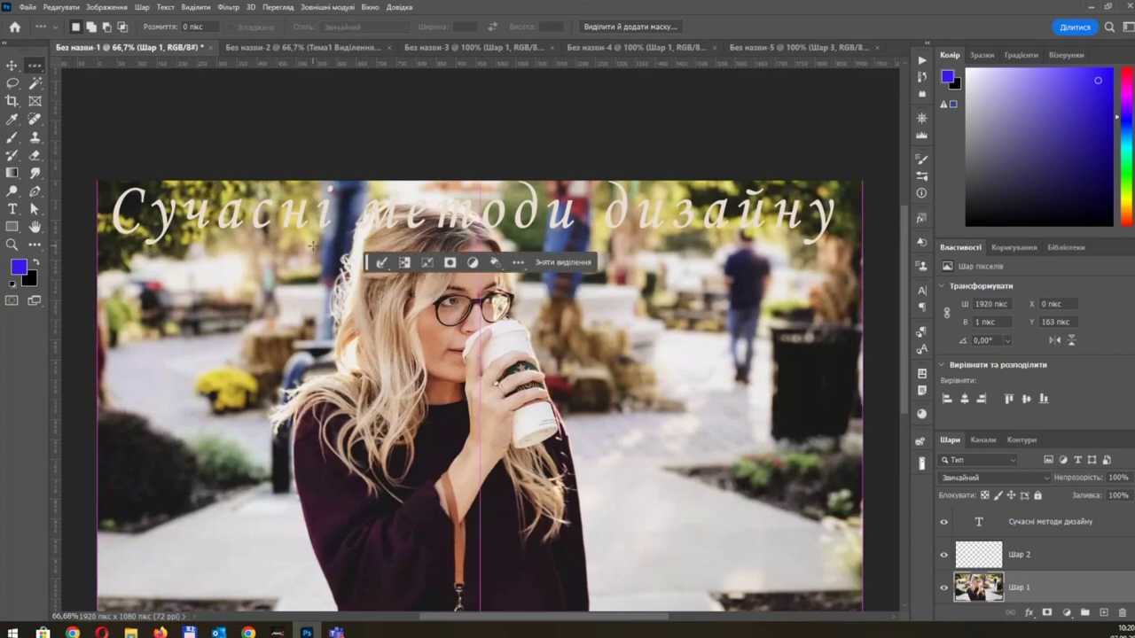
{"action": "left_click", "coordinate": [90, 27]}
{"action": "left_click_drag", "start_coordinate": [310, 265], "coordinate": [310, 340]}
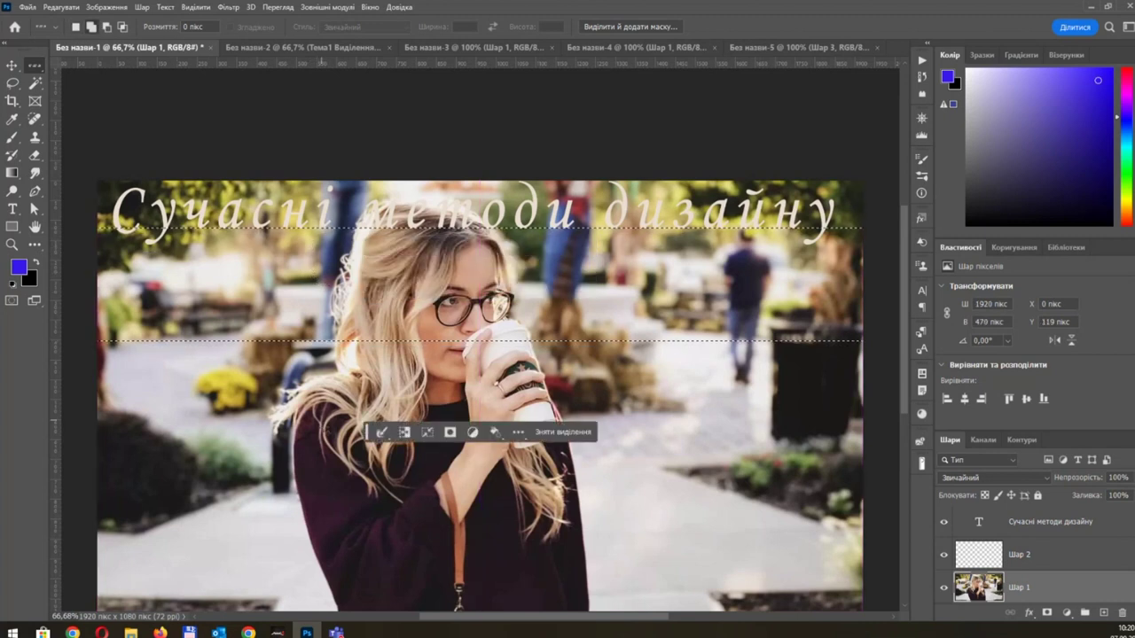
{"action": "left_click_drag", "start_coordinate": [335, 478], "coordinate": [335, 598]}
{"action": "left_click_drag", "start_coordinate": [339, 301], "coordinate": [345, 265]}
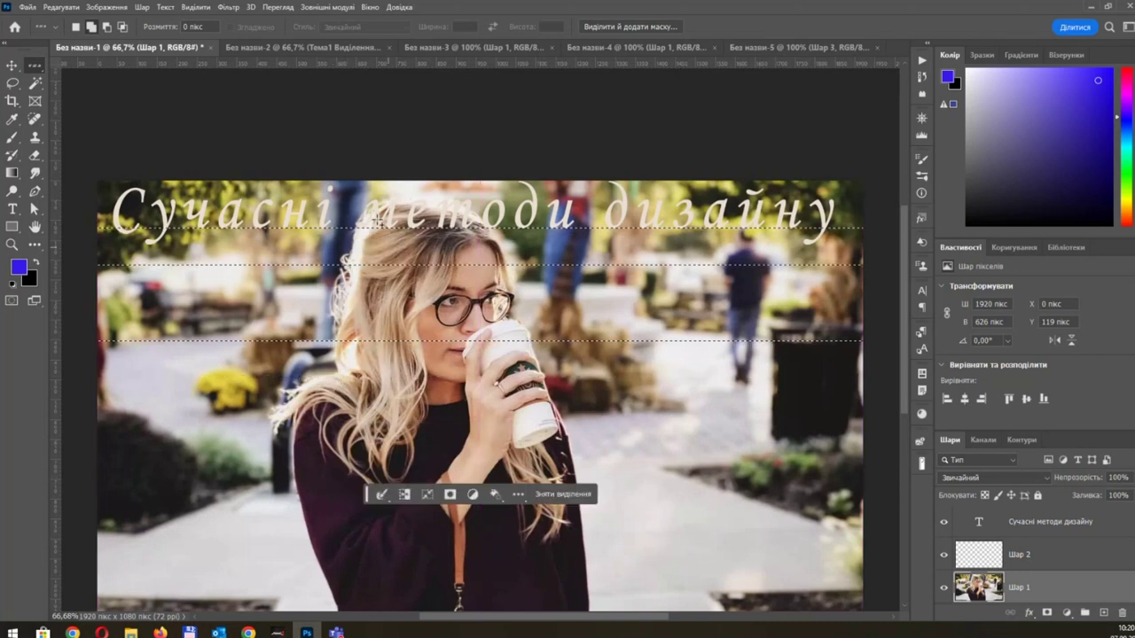
Step: Zoom in and out, adding two more single-pixel rows to the selection
{"action": "scroll", "coordinate": [483, 257], "scroll_direction": "up", "scroll_amount": 3}
{"action": "scroll", "coordinate": [477, 282], "scroll_direction": "up", "scroll_amount": 5}
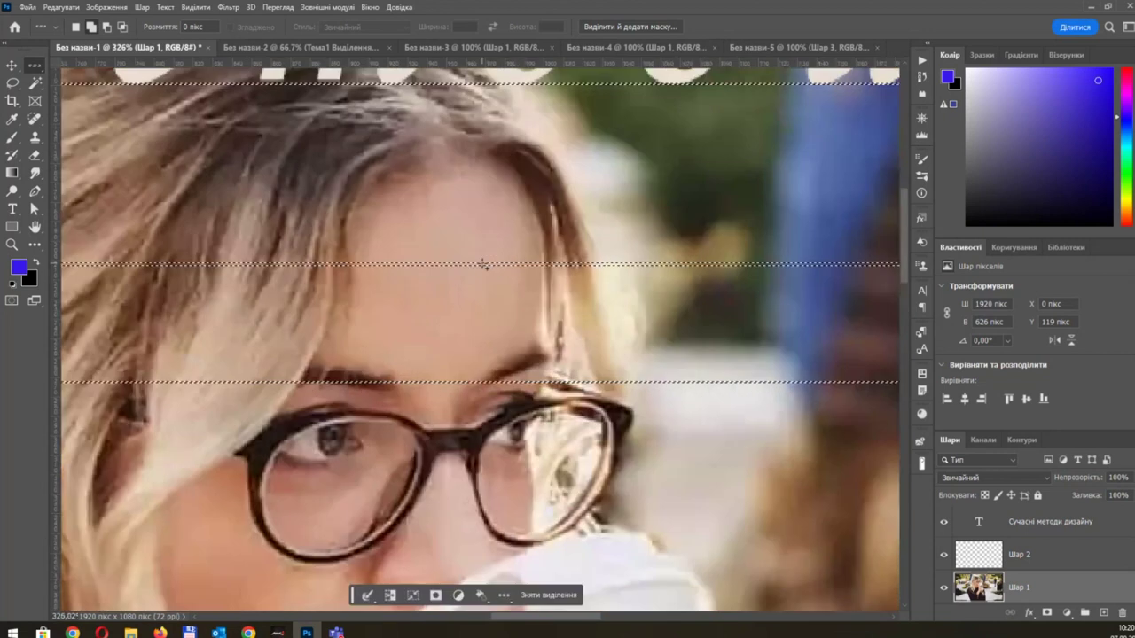
{"action": "scroll", "coordinate": [481, 264], "scroll_direction": "up", "scroll_amount": 5}
{"action": "scroll", "coordinate": [488, 266], "scroll_direction": "up", "scroll_amount": 5}
{"action": "scroll", "coordinate": [499, 269], "scroll_direction": "up", "scroll_amount": 2}
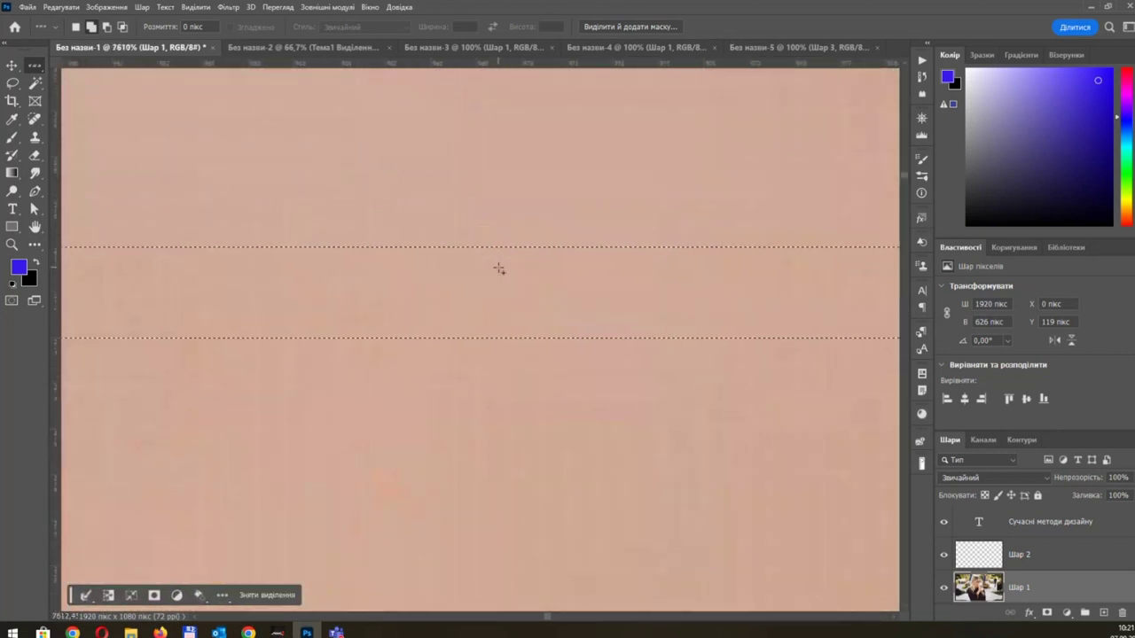
{"action": "scroll", "coordinate": [500, 268], "scroll_direction": "down", "scroll_amount": 2}
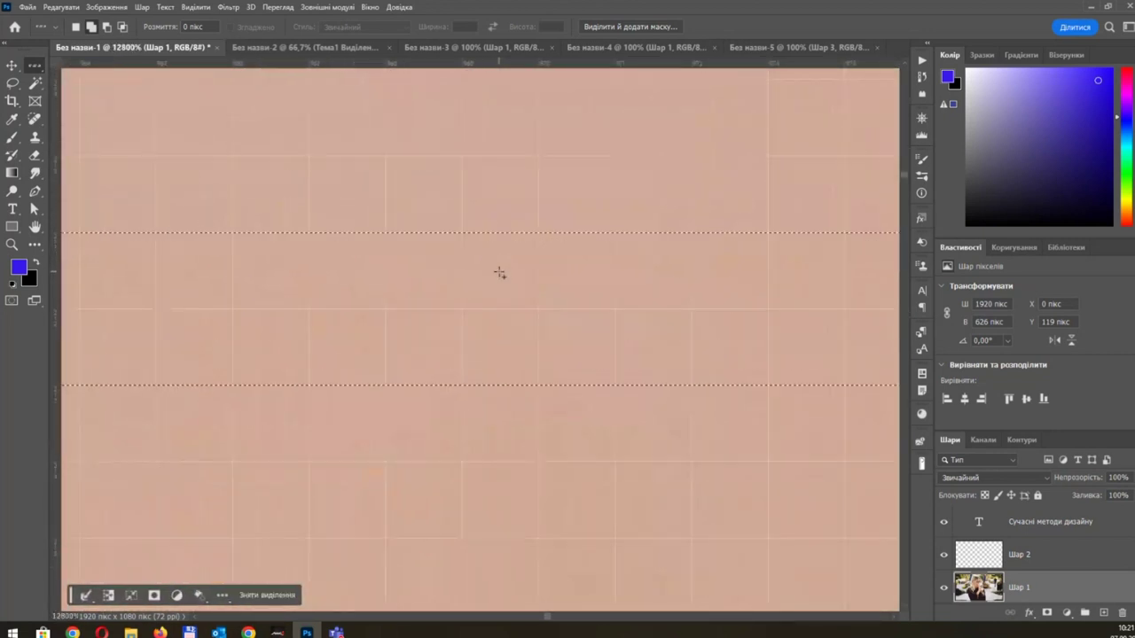
{"action": "scroll", "coordinate": [499, 270], "scroll_direction": "down", "scroll_amount": 2}
{"action": "scroll", "coordinate": [499, 270], "scroll_direction": "down", "scroll_amount": 2}
{"action": "scroll", "coordinate": [500, 273], "scroll_direction": "down", "scroll_amount": 3}
{"action": "scroll", "coordinate": [500, 273], "scroll_direction": "down", "scroll_amount": 2}
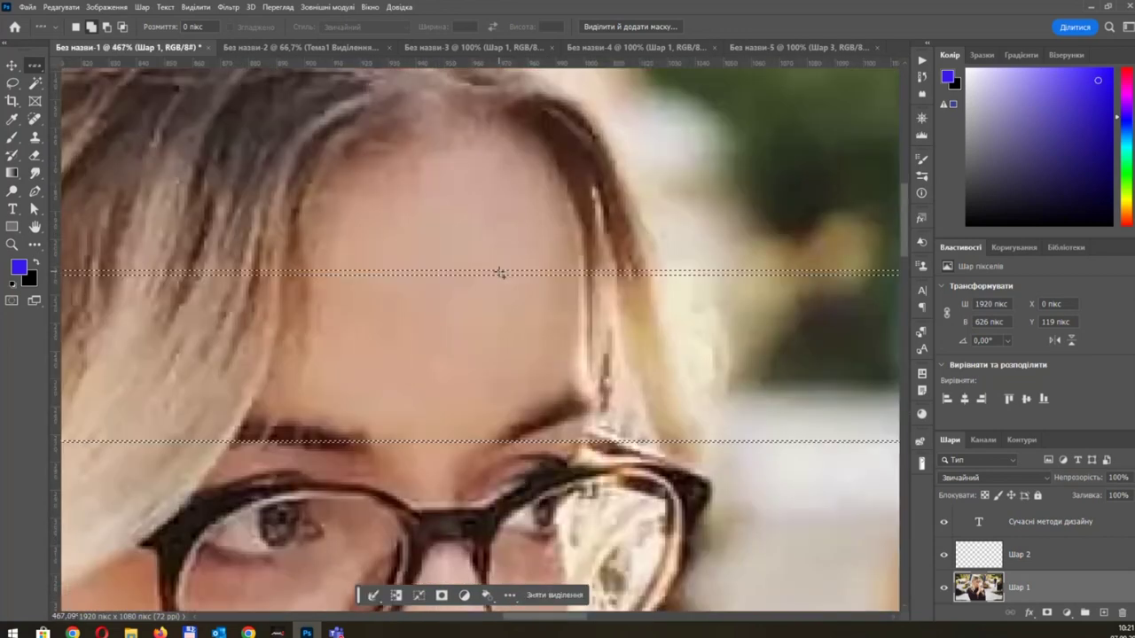
{"action": "scroll", "coordinate": [495, 443], "scroll_direction": "up", "scroll_amount": 2}
{"action": "scroll", "coordinate": [494, 444], "scroll_direction": "up", "scroll_amount": 2}
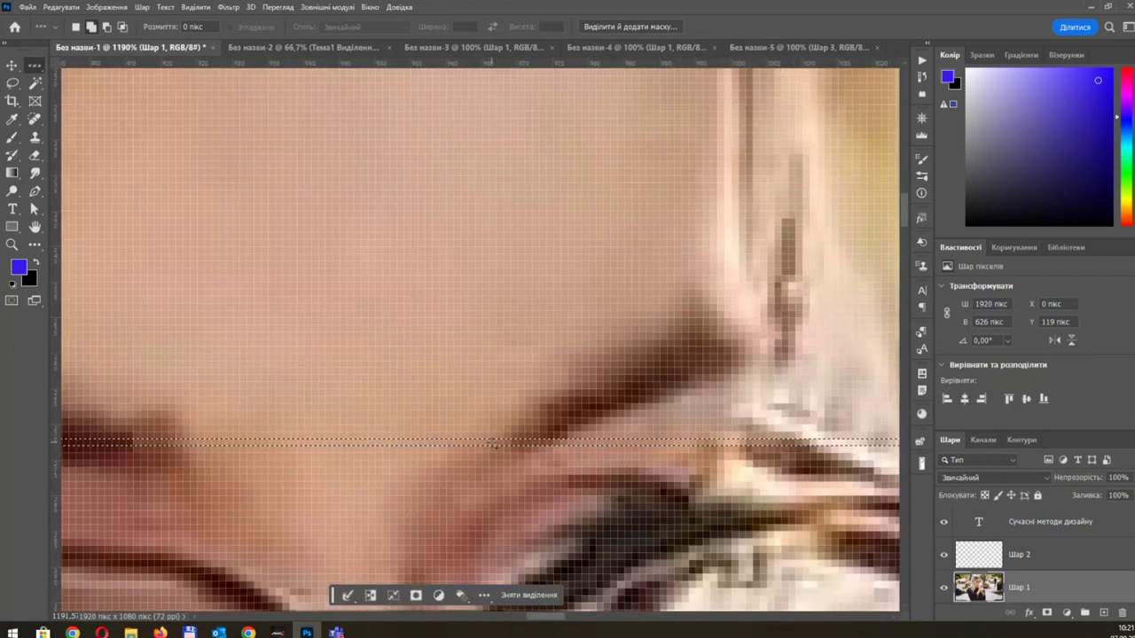
{"action": "scroll", "coordinate": [493, 443], "scroll_direction": "down", "scroll_amount": 2}
{"action": "scroll", "coordinate": [494, 439], "scroll_direction": "up", "scroll_amount": 3}
{"action": "left_click", "coordinate": [472, 284]}
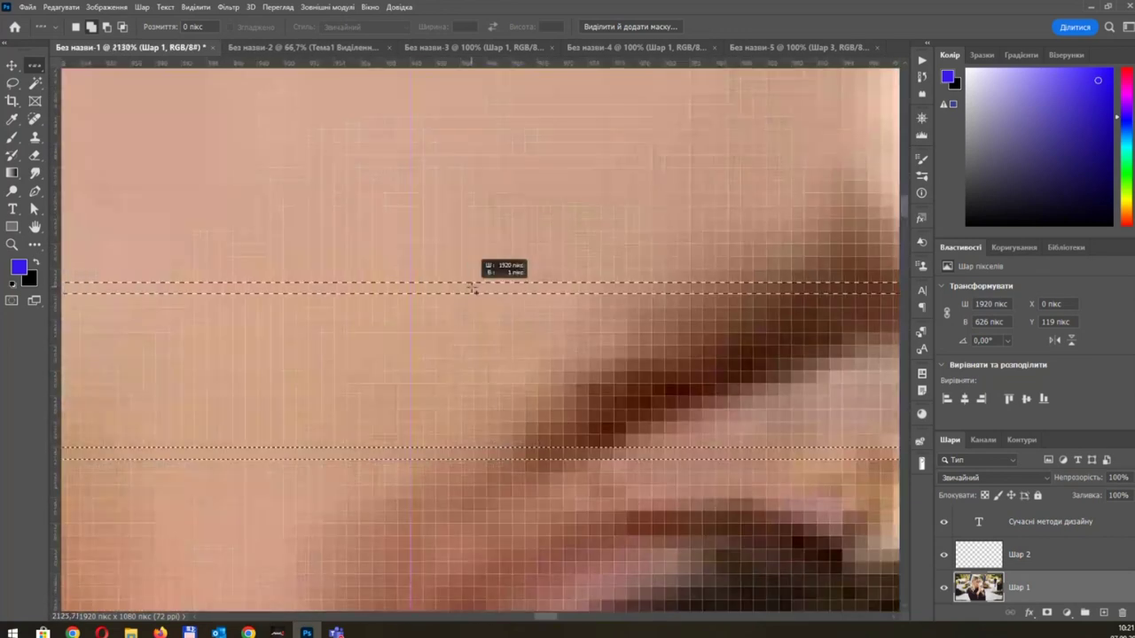
{"action": "left_click", "coordinate": [473, 257]}
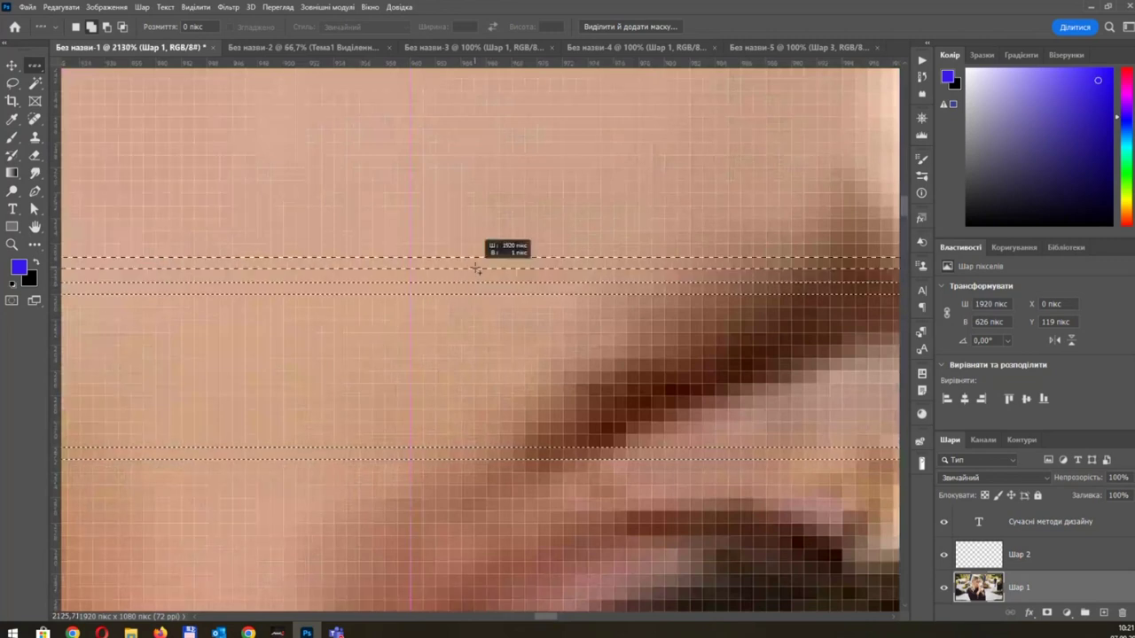
{"action": "scroll", "coordinate": [378, 203], "scroll_direction": "down", "scroll_amount": 2}
{"action": "scroll", "coordinate": [387, 213], "scroll_direction": "down", "scroll_amount": 2}
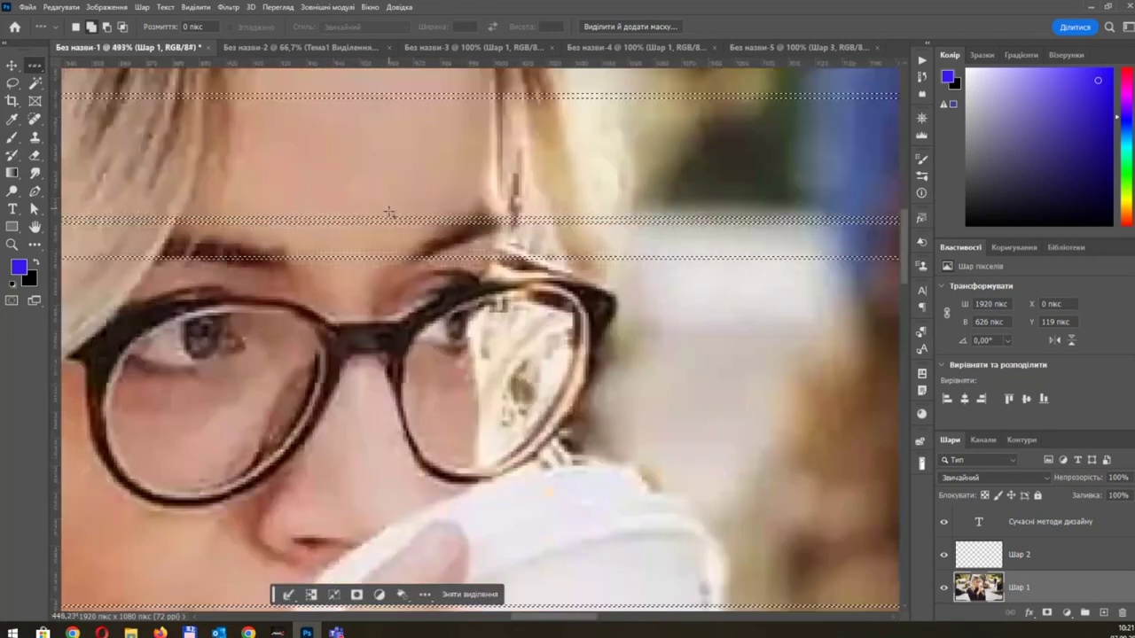
{"action": "scroll", "coordinate": [394, 213], "scroll_direction": "down", "scroll_amount": 2}
{"action": "scroll", "coordinate": [393, 213], "scroll_direction": "down", "scroll_amount": 2}
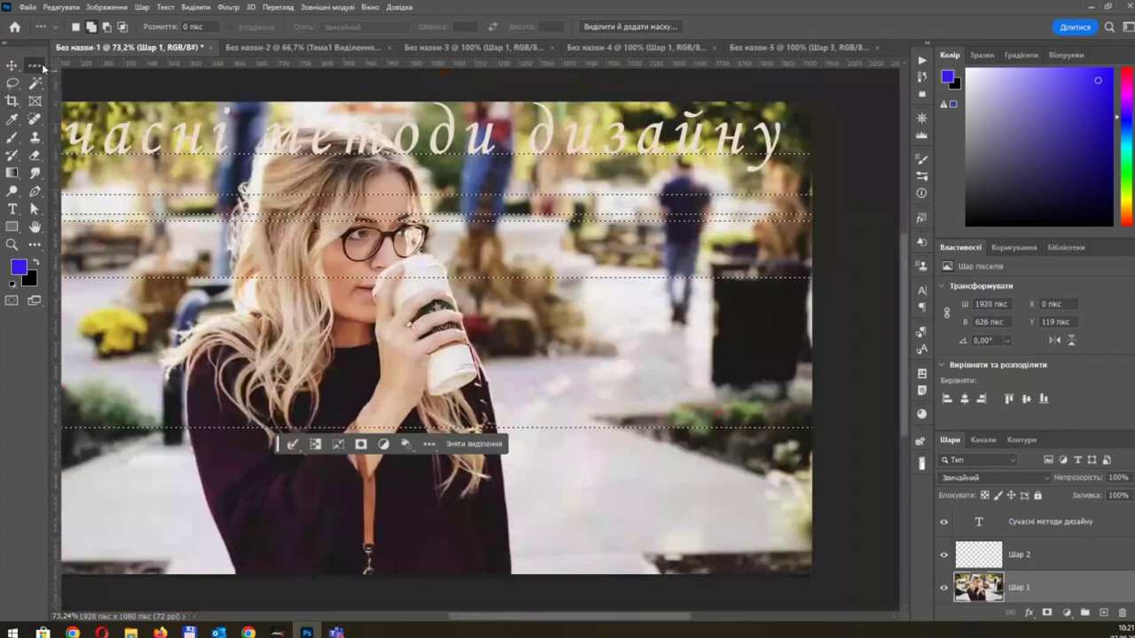
{"action": "scroll", "coordinate": [431, 266], "scroll_direction": "down", "scroll_amount": 2}
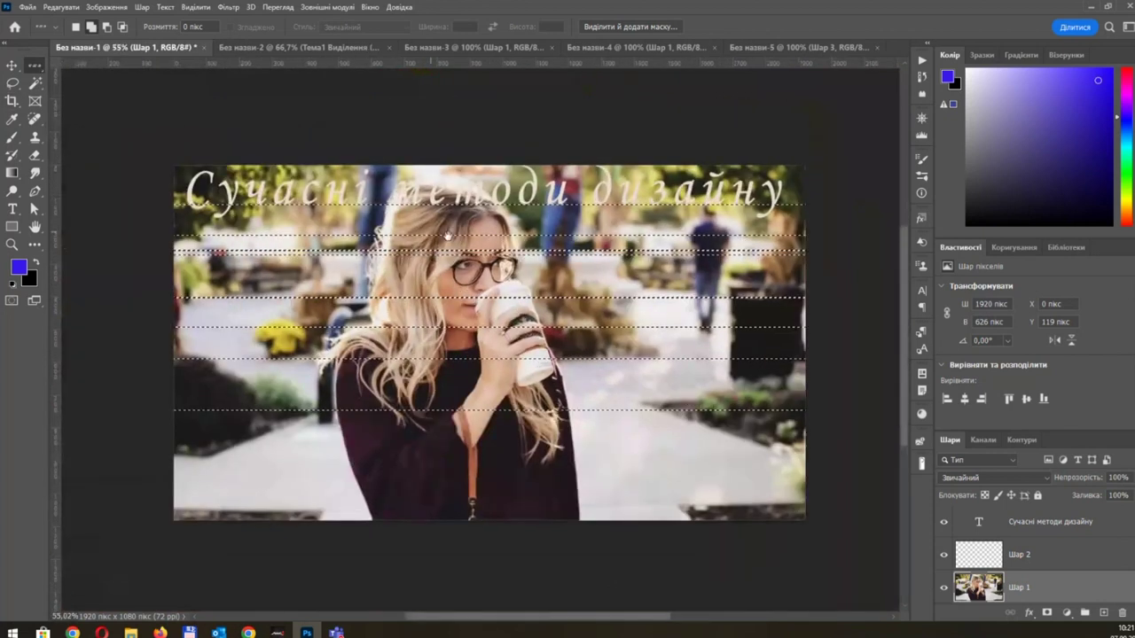
Step: Clear the row selections and switch back to the Rectangular Marquee tool
{"action": "key", "text": "ctrl+d"}
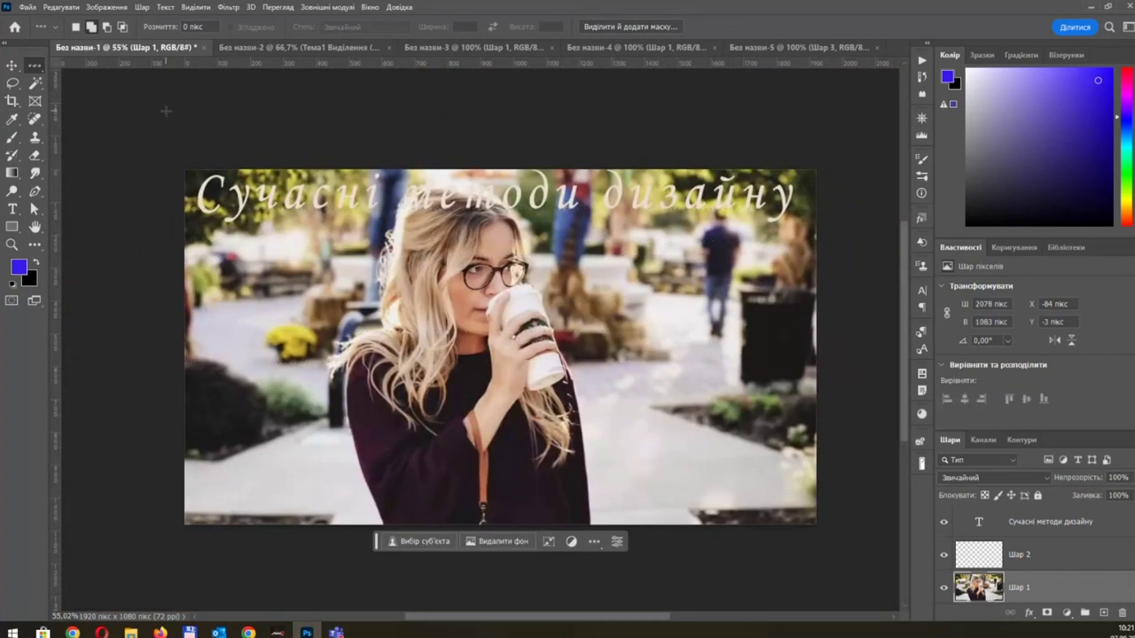
{"action": "scroll", "coordinate": [352, 203], "scroll_direction": "up", "scroll_amount": 1}
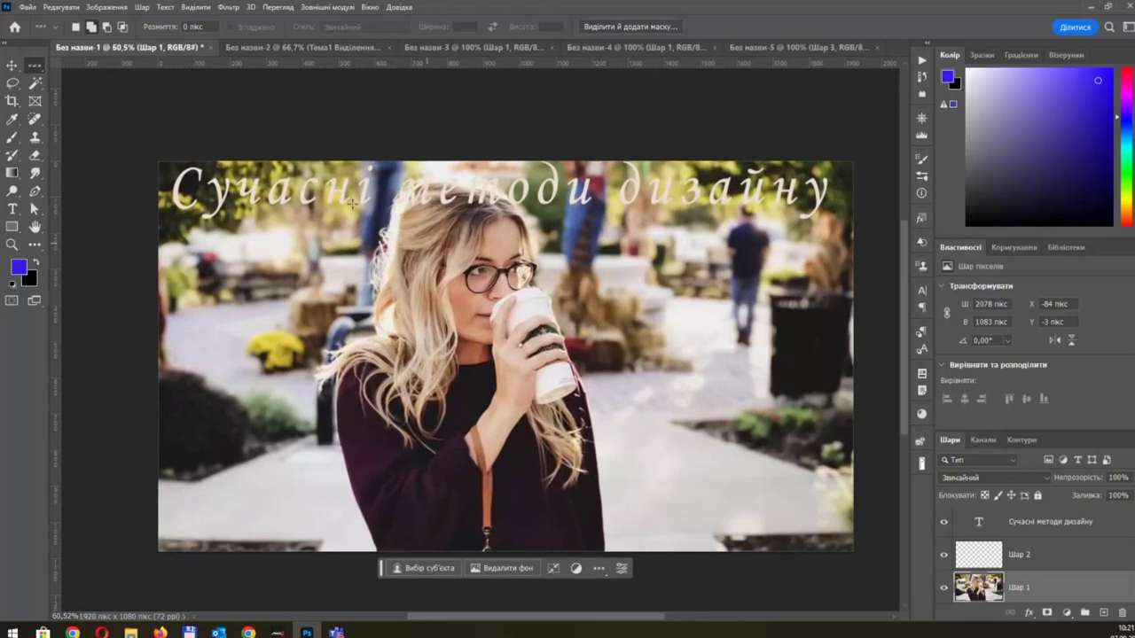
{"action": "right_click", "coordinate": [35, 67]}
{"action": "left_click", "coordinate": [101, 66]}
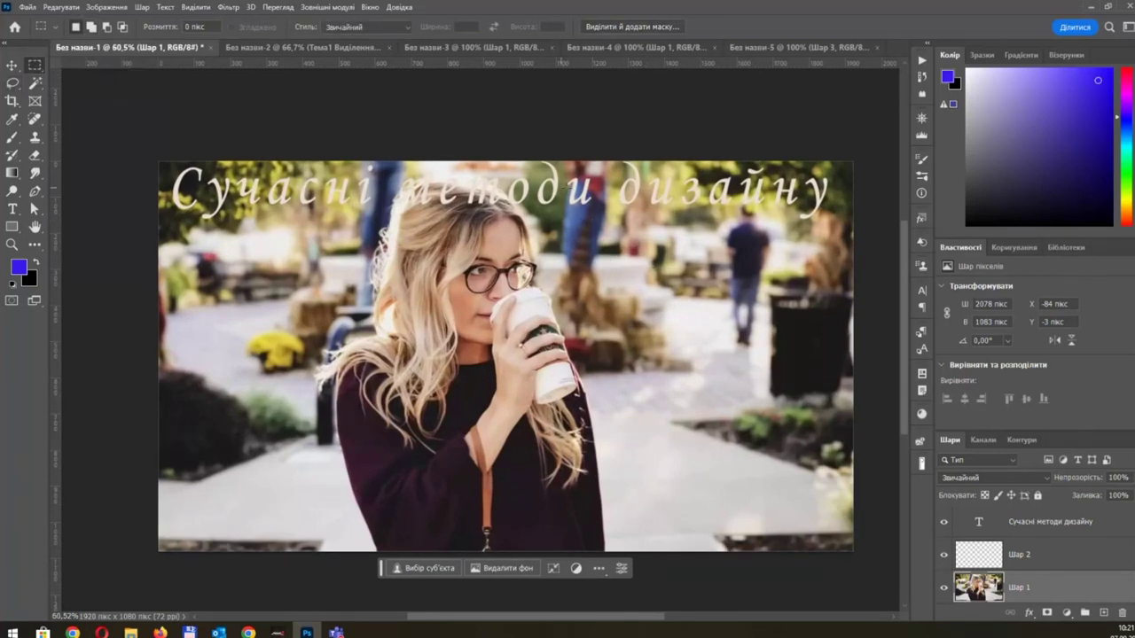
Step: Zoom slightly and bring up the marquee variants flyout again
{"action": "scroll", "coordinate": [571, 187], "scroll_direction": "up", "scroll_amount": 1}
{"action": "scroll", "coordinate": [687, 223], "scroll_direction": "down", "scroll_amount": 1}
{"action": "scroll", "coordinate": [688, 224], "scroll_direction": "right", "scroll_amount": 1}
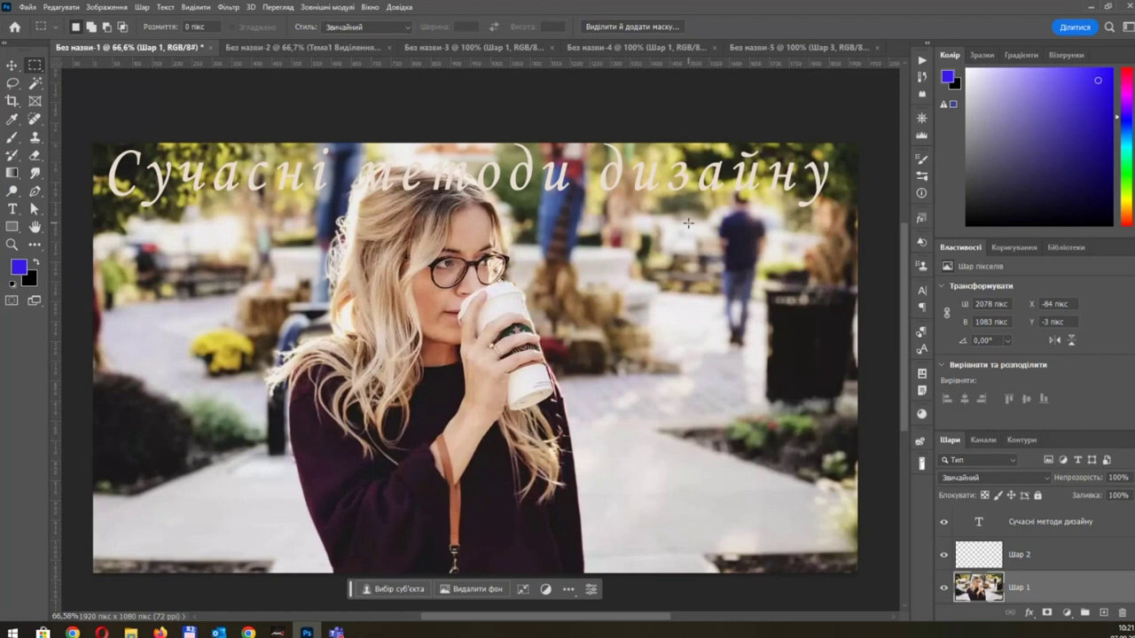
{"action": "right_click", "coordinate": [37, 68]}
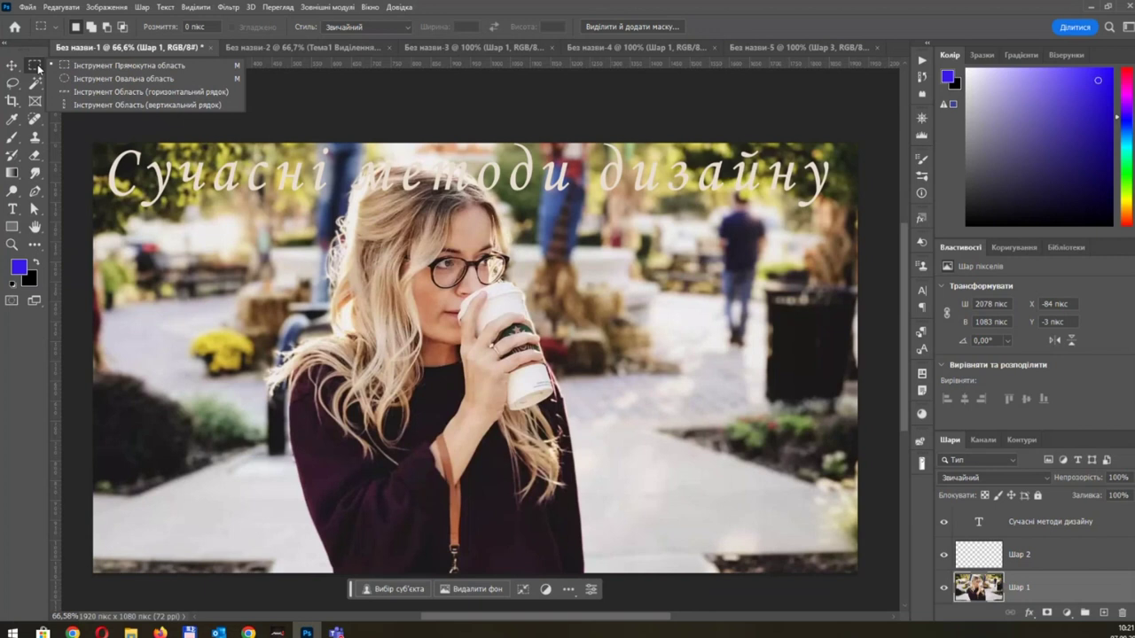
Step: Switch to the freehand Lasso and trace loose loops around the woman's head and hair
{"action": "left_click", "coordinate": [17, 89]}
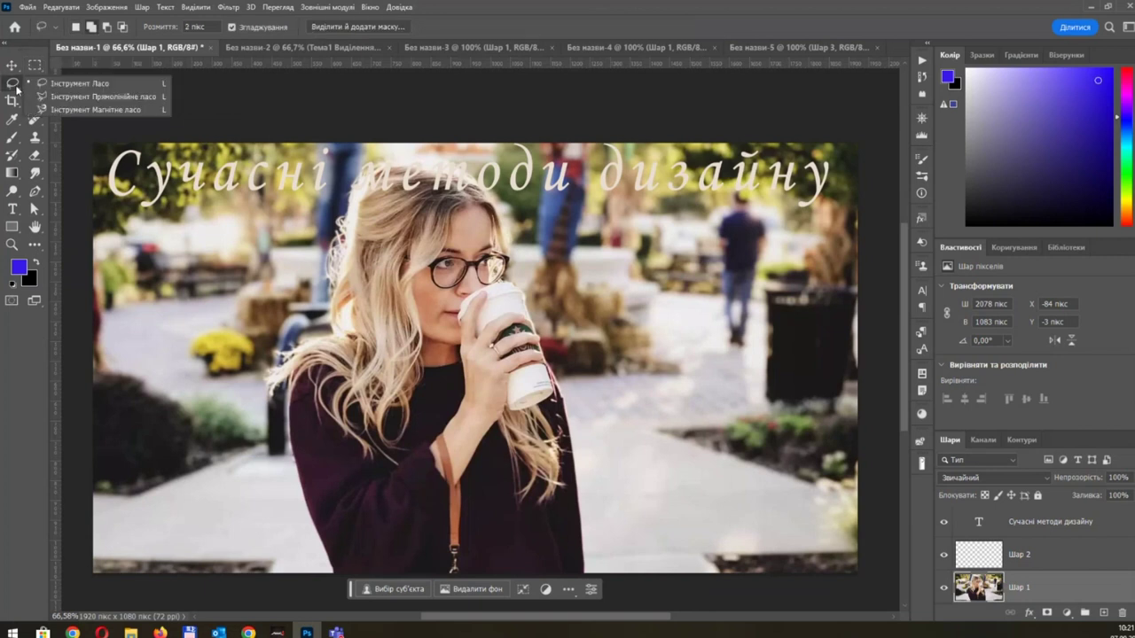
{"action": "left_click", "coordinate": [97, 84]}
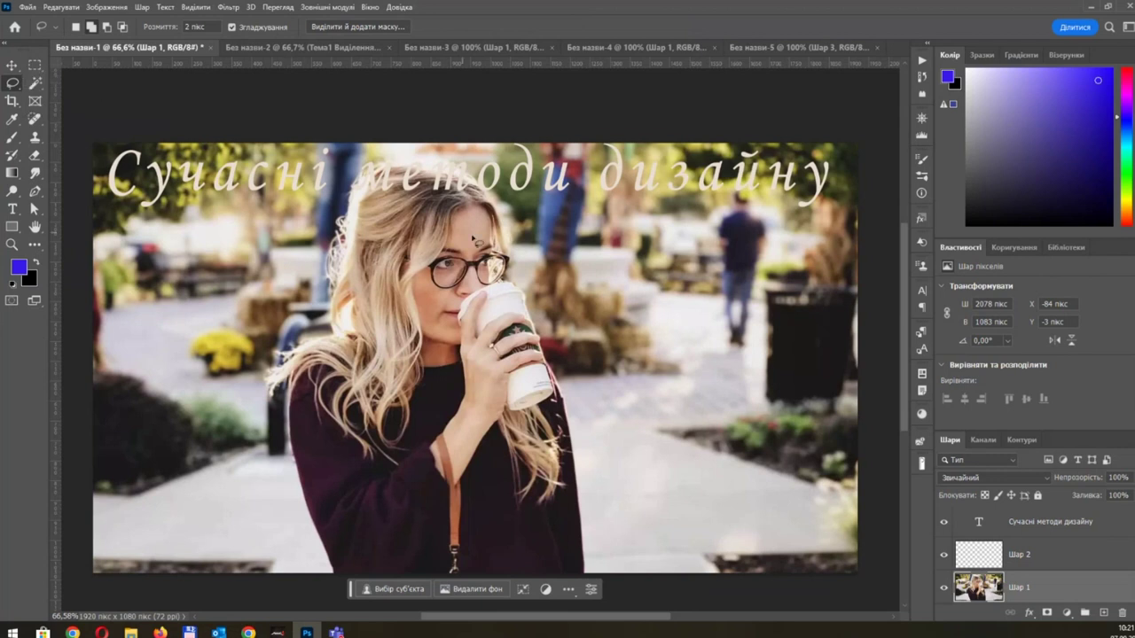
{"action": "left_click_drag", "start_coordinate": [549, 263], "coordinate": [541, 255]}
{"action": "mouse_move", "coordinate": [475, 209]}
{"action": "left_mouse_down"}
{"action": "mouse_move", "coordinate": [390, 205]}
{"action": "mouse_move", "coordinate": [263, 305]}
{"action": "mouse_move", "coordinate": [240, 399]}
{"action": "left_mouse_up"}
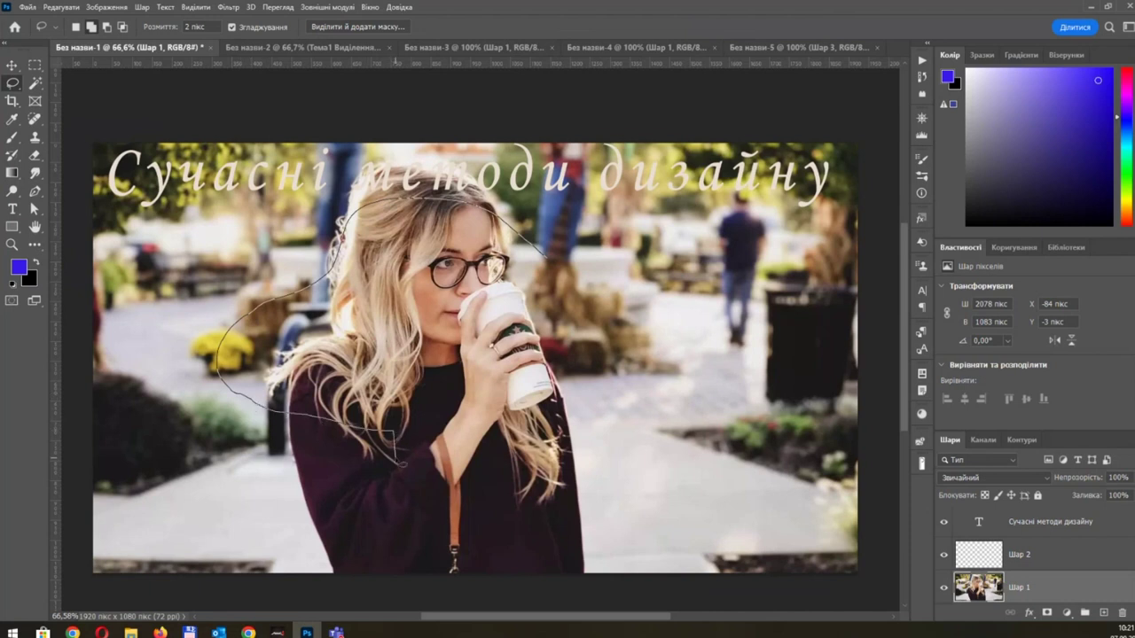
{"action": "left_click_drag", "start_coordinate": [459, 483], "coordinate": [454, 478]}
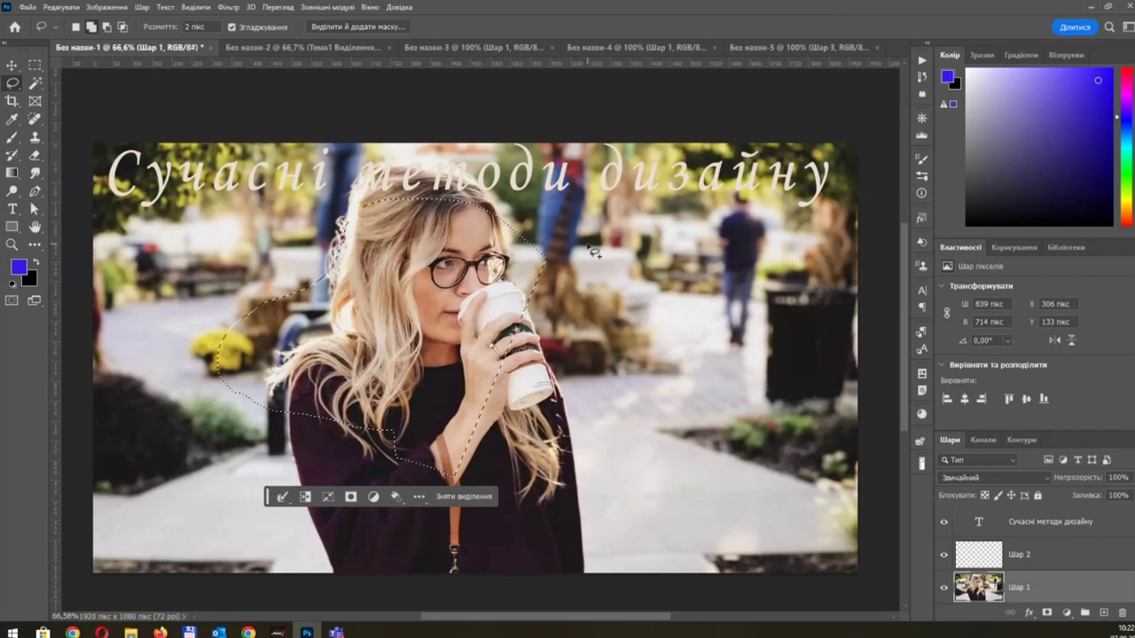
{"action": "left_click_drag", "start_coordinate": [625, 259], "coordinate": [585, 420]}
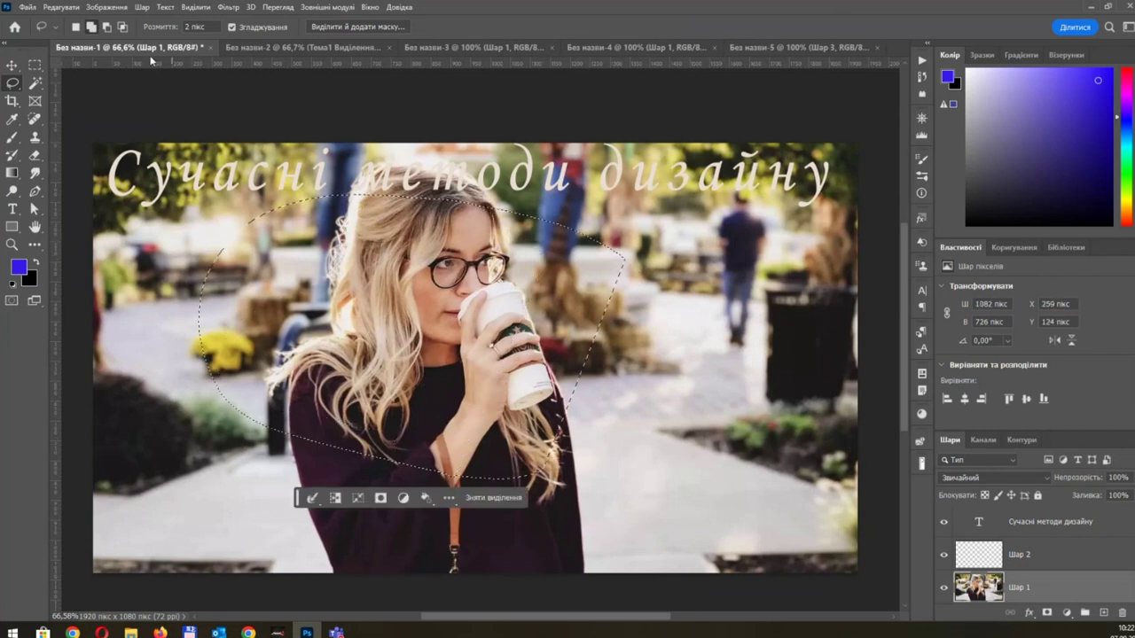
Step: Draw several more freehand loops around the woman, deselecting after each
{"action": "left_click_drag", "start_coordinate": [681, 236], "coordinate": [452, 439]}
{"action": "scroll", "coordinate": [385, 220], "scroll_direction": "up", "scroll_amount": 1}
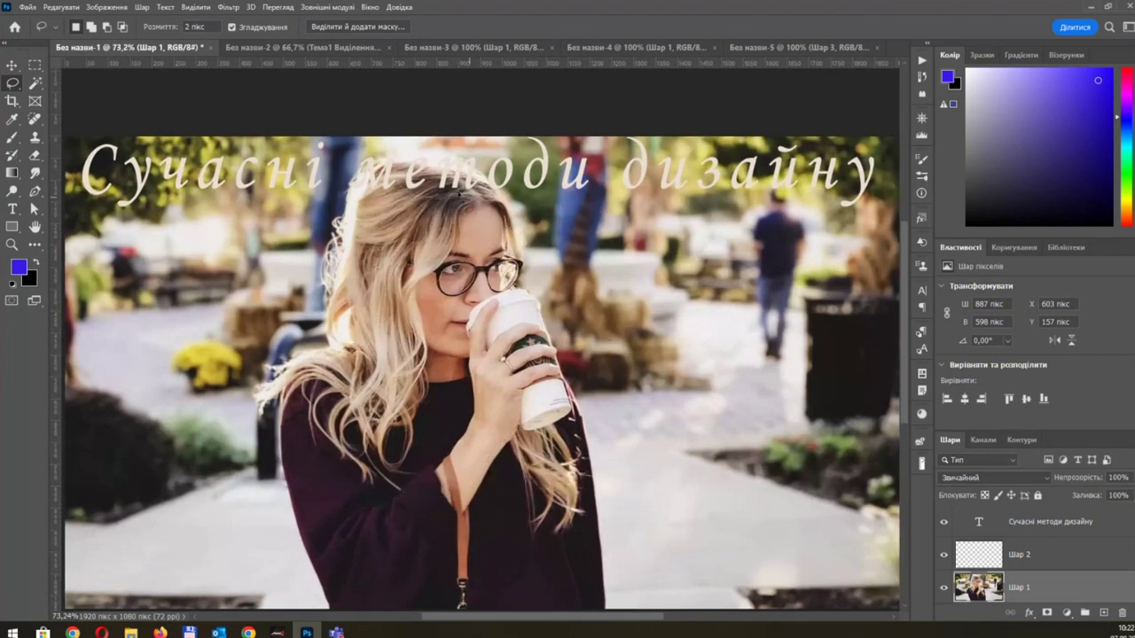
{"action": "left_click_drag", "start_coordinate": [460, 194], "coordinate": [645, 347]}
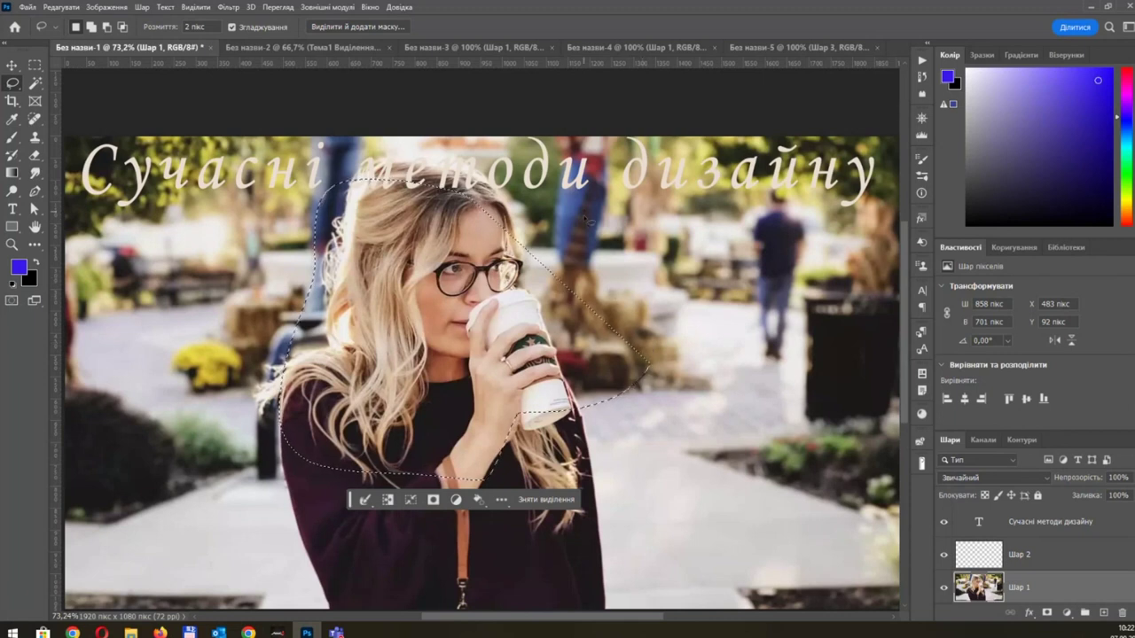
{"action": "left_click_drag", "start_coordinate": [587, 220], "coordinate": [357, 403]}
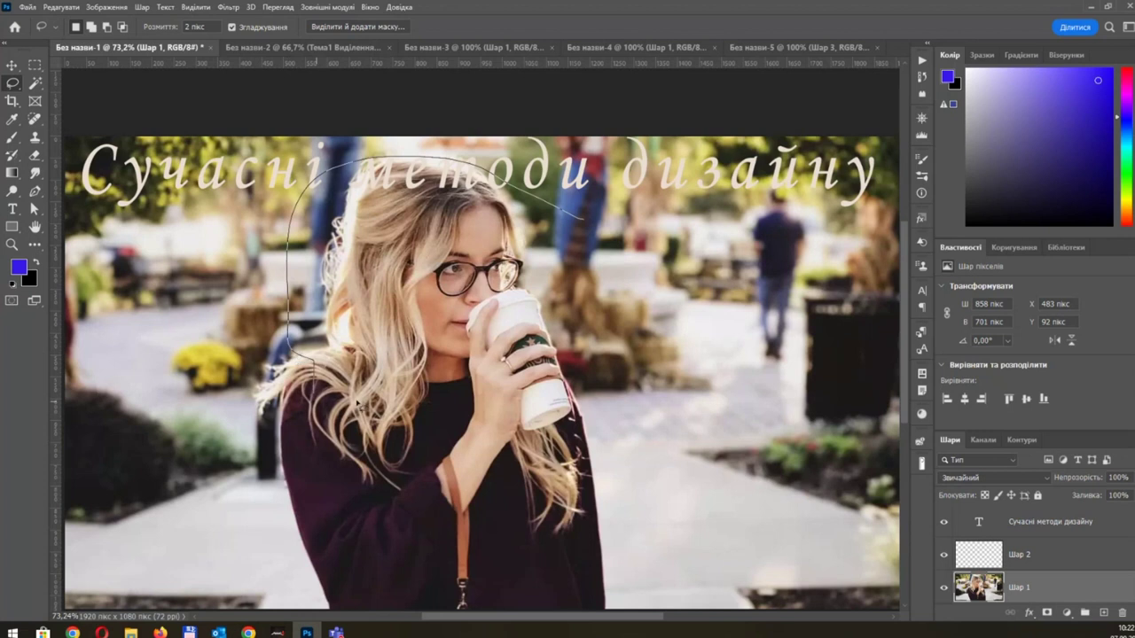
{"action": "left_click_drag", "start_coordinate": [357, 404], "coordinate": [635, 401]}
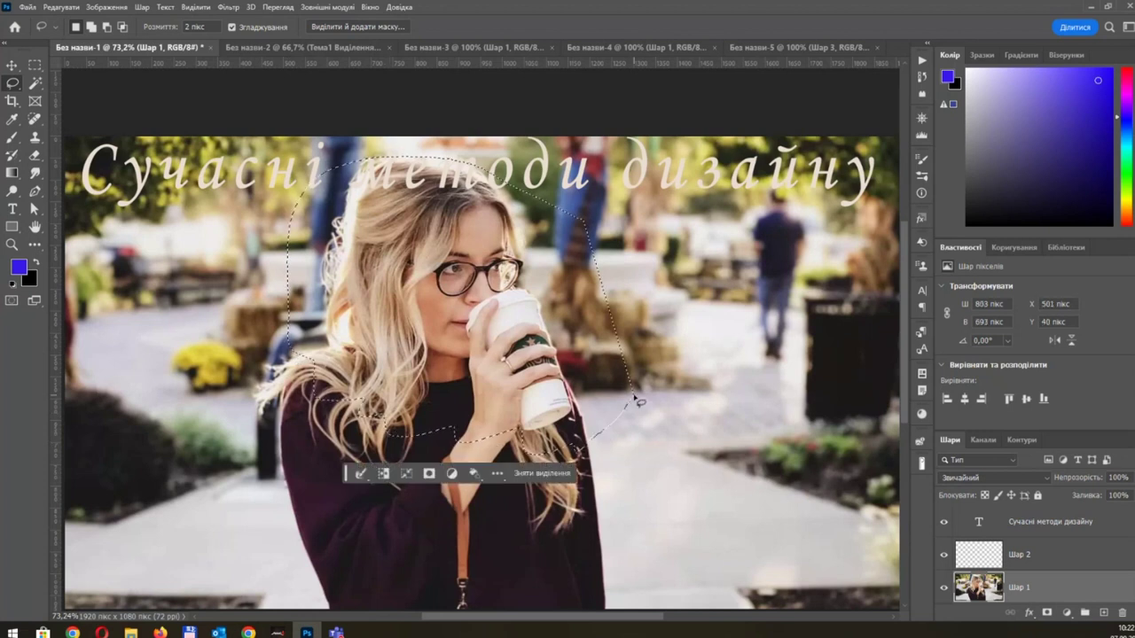
{"action": "left_click", "coordinate": [634, 399]}
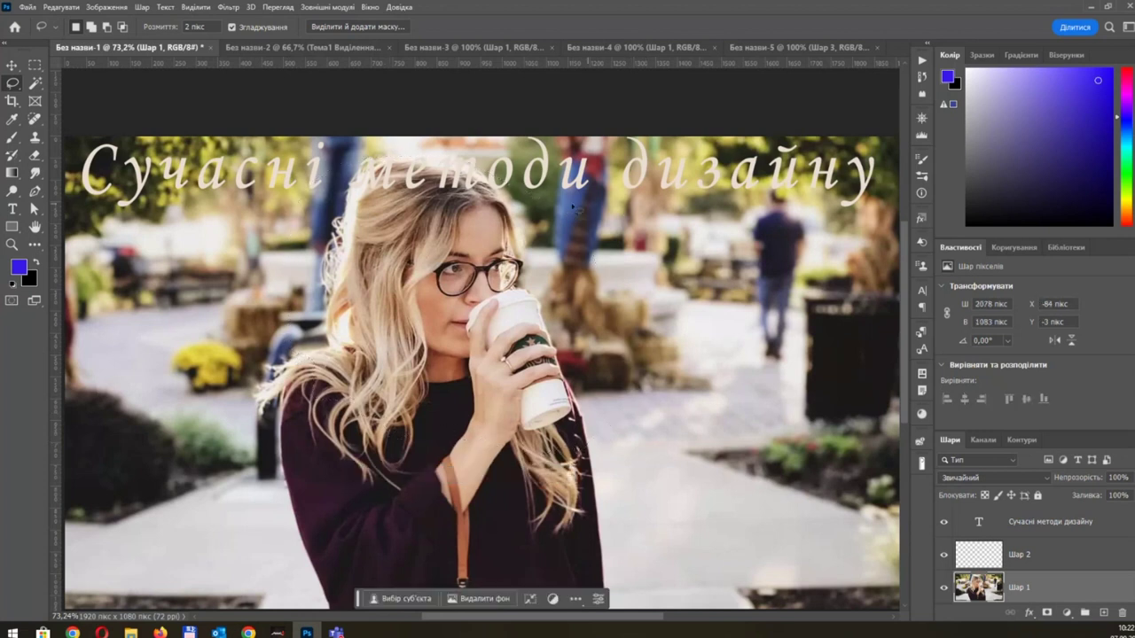
{"action": "left_click_drag", "start_coordinate": [568, 208], "coordinate": [655, 506]}
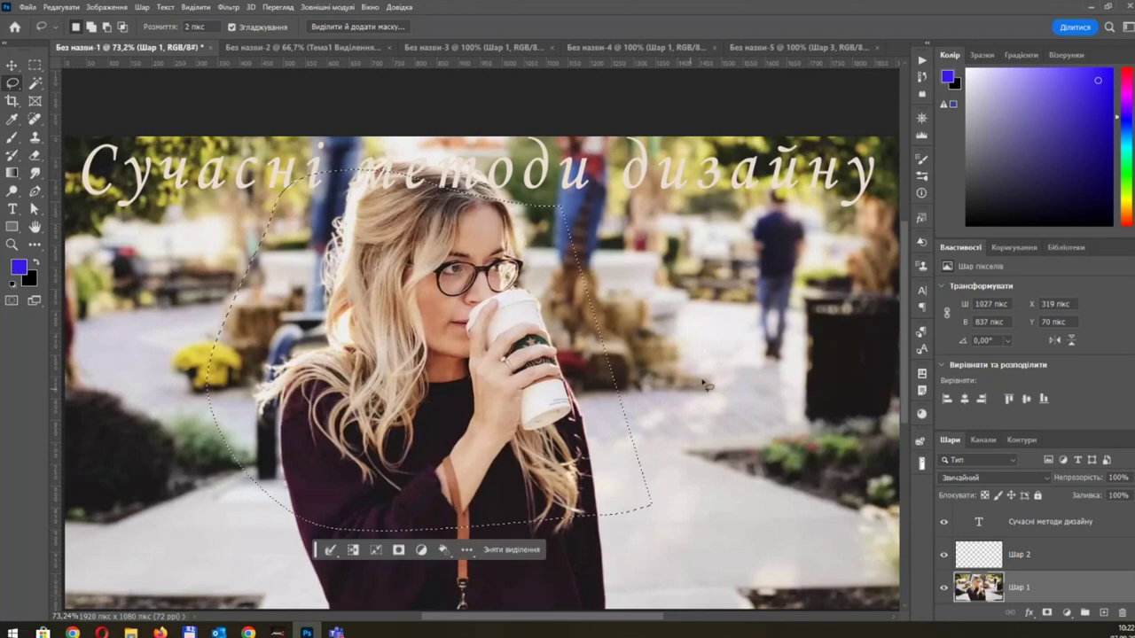
{"action": "left_click_drag", "start_coordinate": [707, 384], "coordinate": [610, 490]}
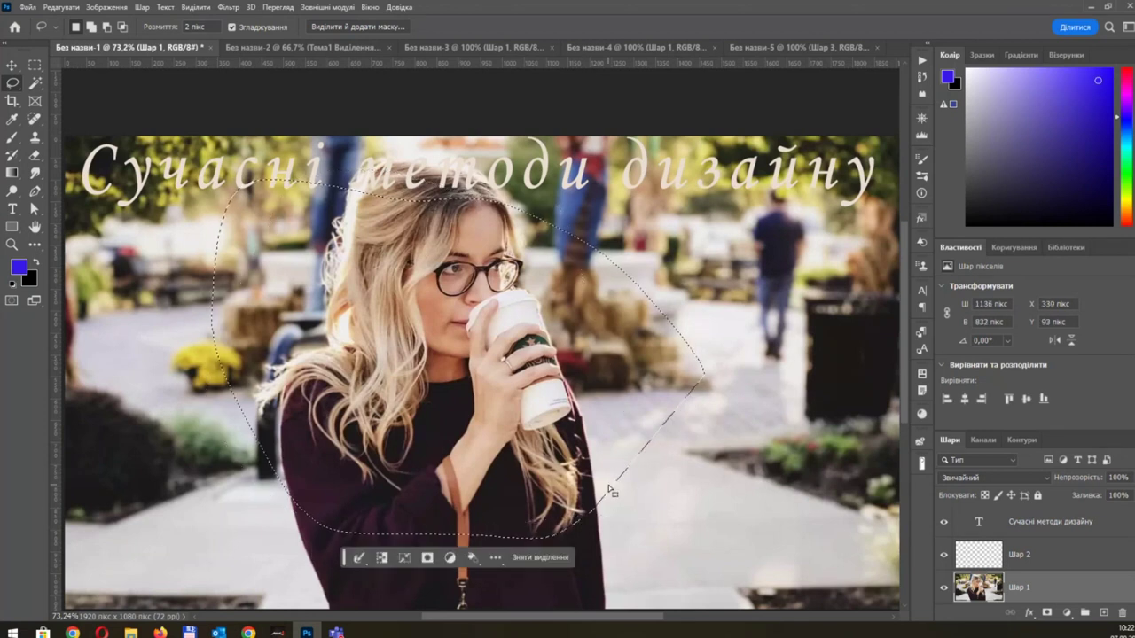
{"action": "left_click", "coordinate": [680, 267]}
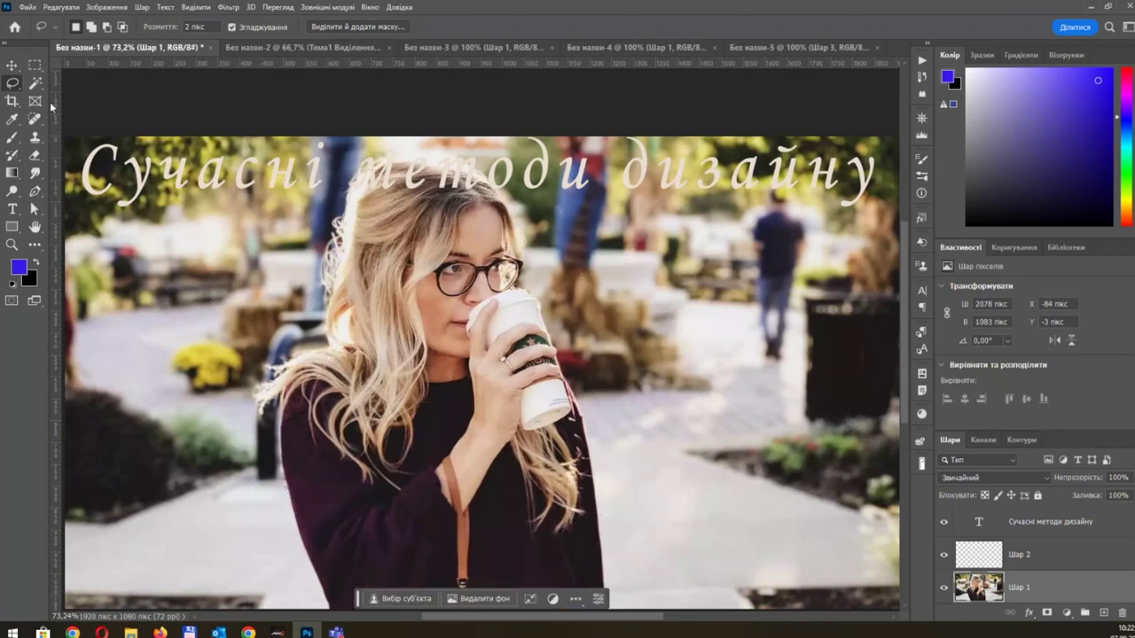
Step: Switch to the Polygonal Lasso and place corner points around the woman and path
{"action": "right_click", "coordinate": [13, 82]}
{"action": "left_click", "coordinate": [71, 96]}
{"action": "right_click", "coordinate": [13, 85]}
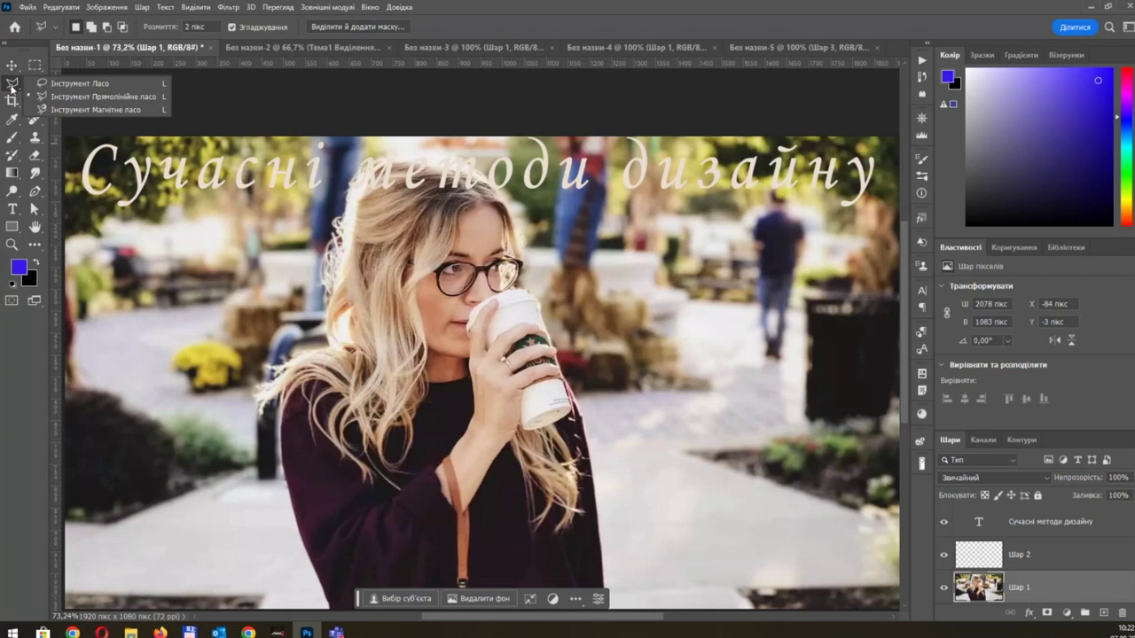
{"action": "left_click", "coordinate": [98, 96]}
{"action": "left_click", "coordinate": [185, 245]}
{"action": "left_click", "coordinate": [306, 207]}
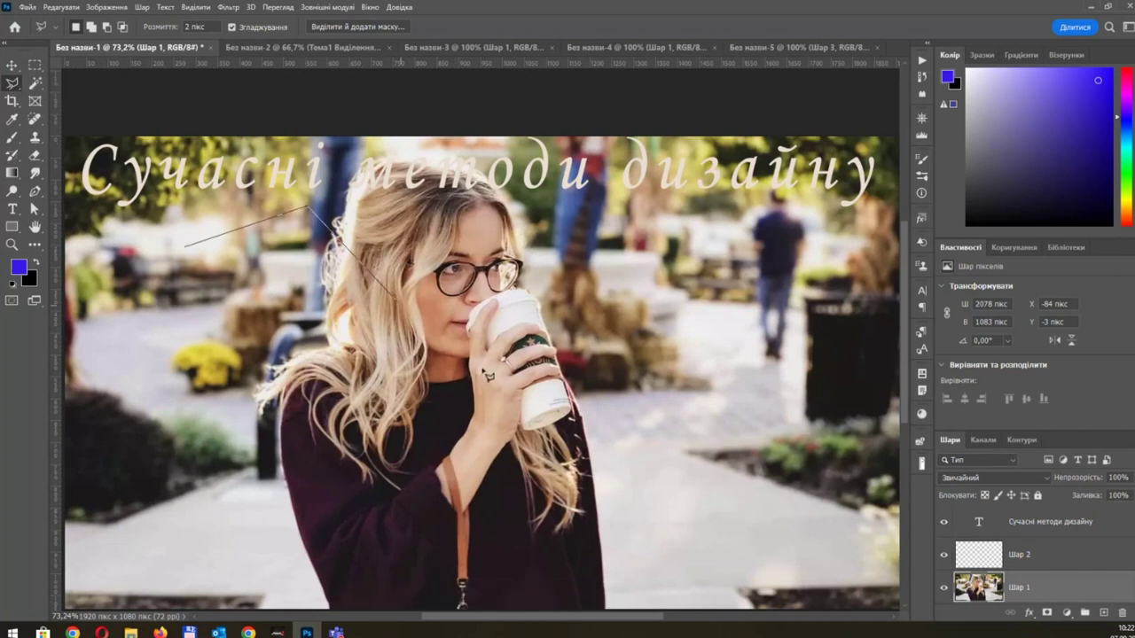
{"action": "left_click", "coordinate": [505, 381]}
{"action": "left_click", "coordinate": [685, 258]}
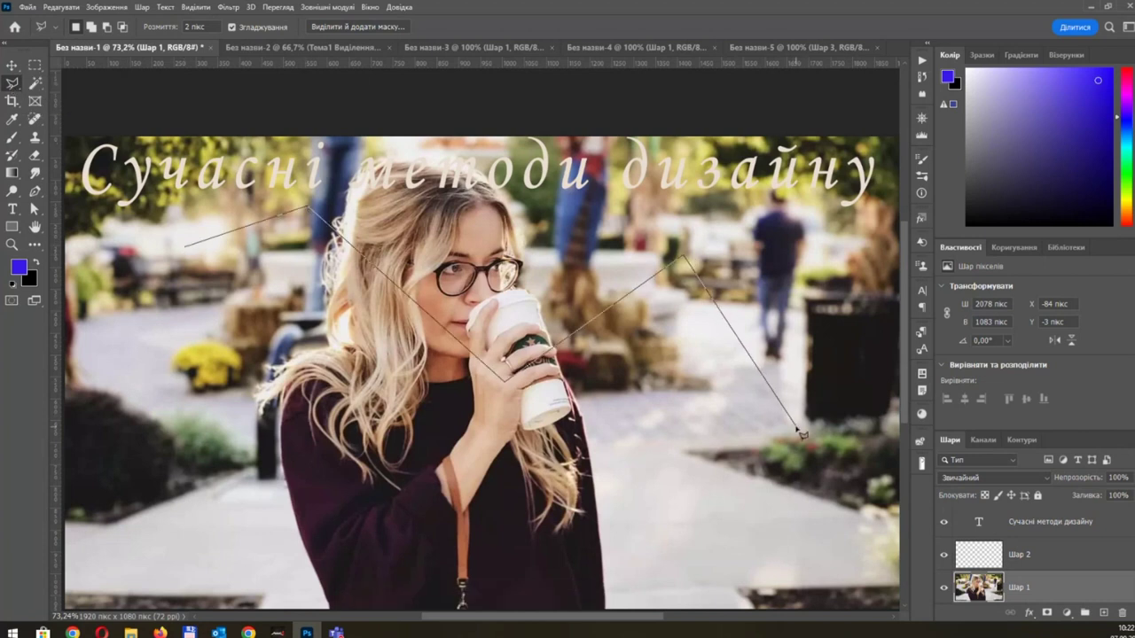
{"action": "left_click", "coordinate": [780, 476]}
{"action": "left_click", "coordinate": [656, 522]}
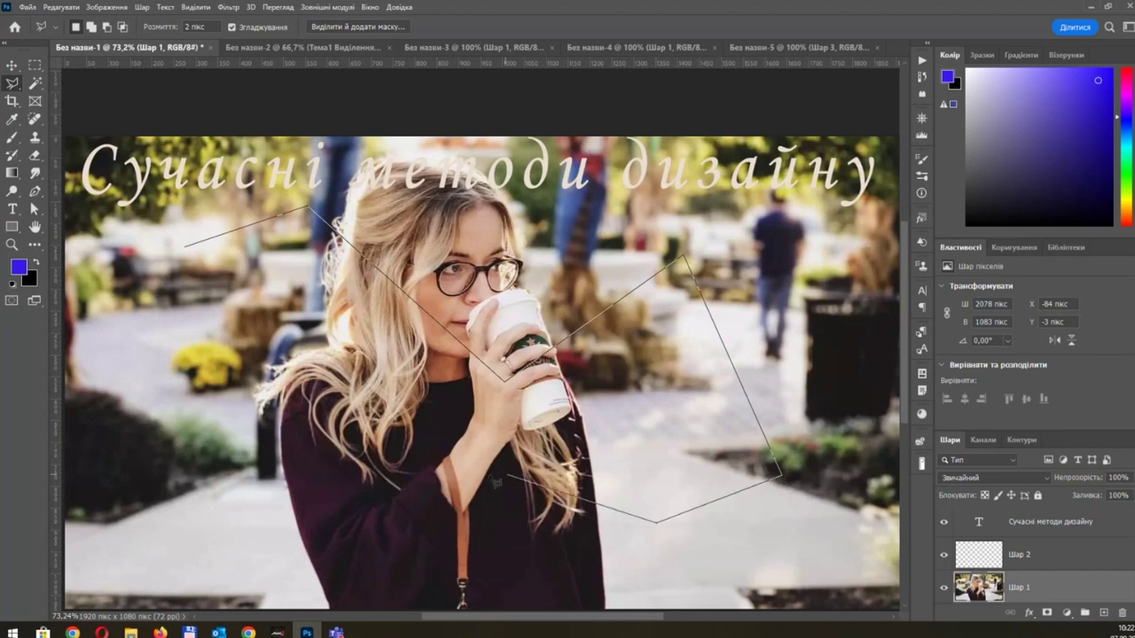
{"action": "left_click", "coordinate": [491, 476]}
{"action": "left_click", "coordinate": [424, 610]}
{"action": "left_click", "coordinate": [277, 479]}
{"action": "left_click", "coordinate": [182, 480]}
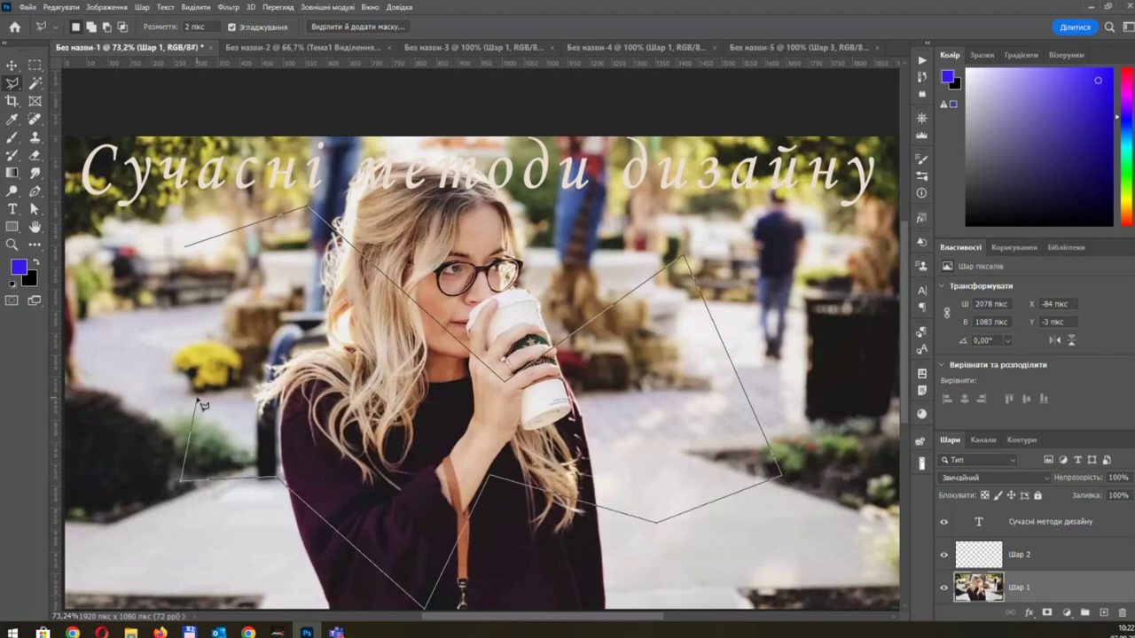
{"action": "left_click", "coordinate": [197, 396]}
{"action": "left_click", "coordinate": [92, 363]}
Step: Remove the last two corners, add new ones, close the outline, then deselect
{"action": "key", "text": "BackSpace"}
{"action": "key", "text": "BackSpace"}
{"action": "key", "text": "BackSpace"}
{"action": "key", "text": "BackSpace"}
{"action": "key", "text": "BackSpace"}
{"action": "key", "text": "BackSpace"}
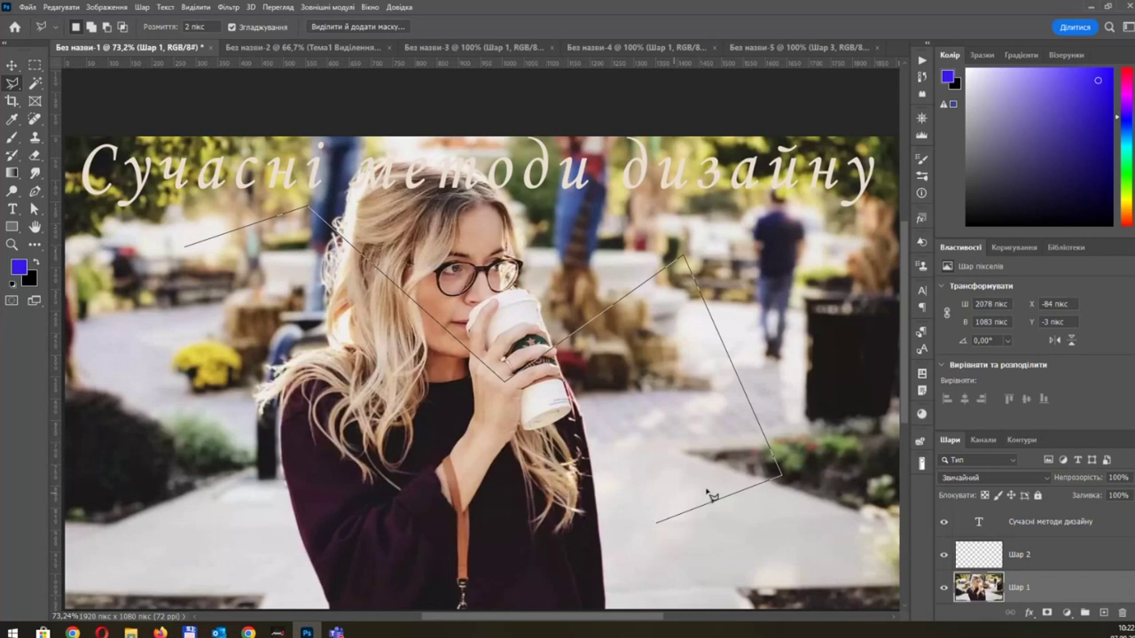
{"action": "key", "text": "BackSpace"}
{"action": "key", "text": "BackSpace"}
{"action": "key", "text": "BackSpace"}
{"action": "left_click", "coordinate": [700, 409]}
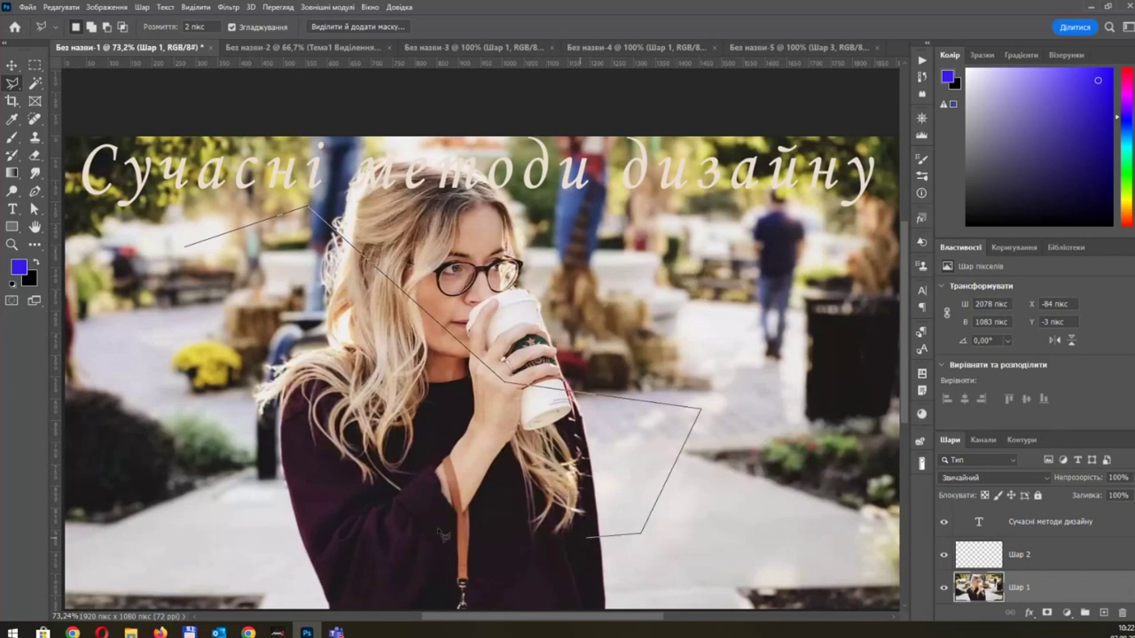
{"action": "left_click", "coordinate": [642, 532]}
{"action": "double_click", "coordinate": [230, 478]}
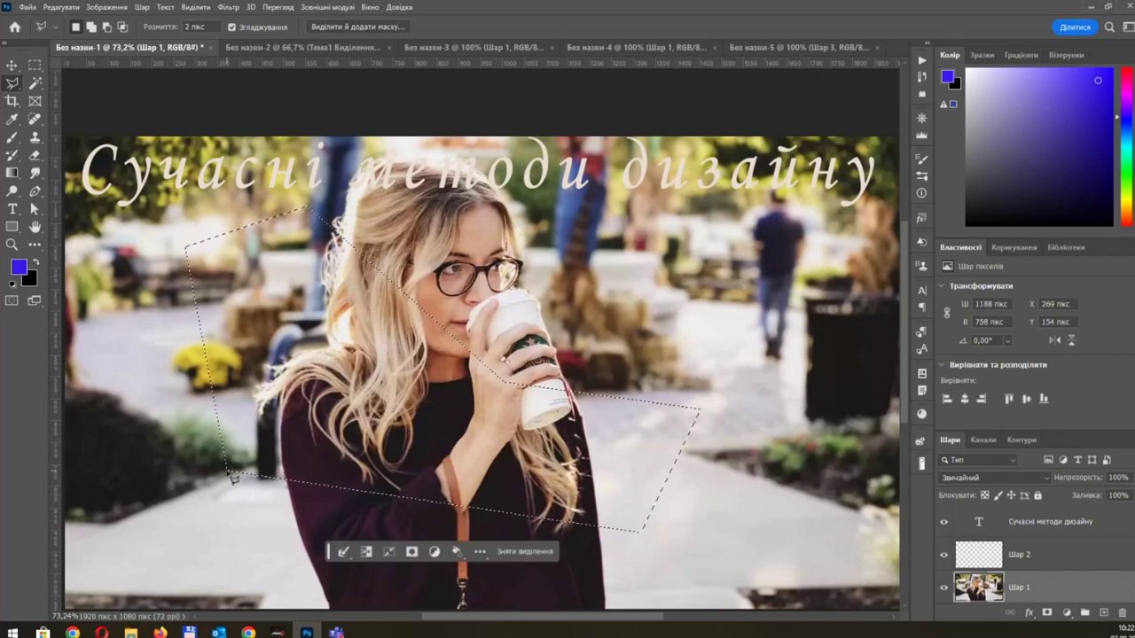
{"action": "key", "text": "ctrl+d"}
Step: Draw a new straight-edged outline around the woman's upper body and close it at the start point
{"action": "left_click", "coordinate": [530, 228]}
{"action": "left_click", "coordinate": [673, 215]}
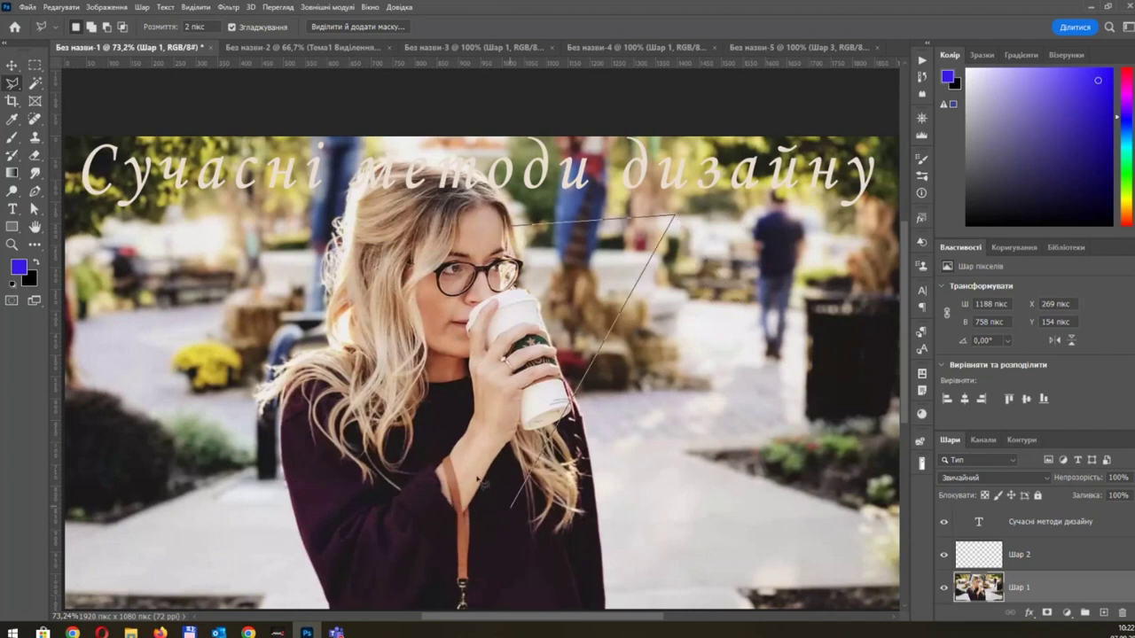
{"action": "left_click", "coordinate": [679, 457]}
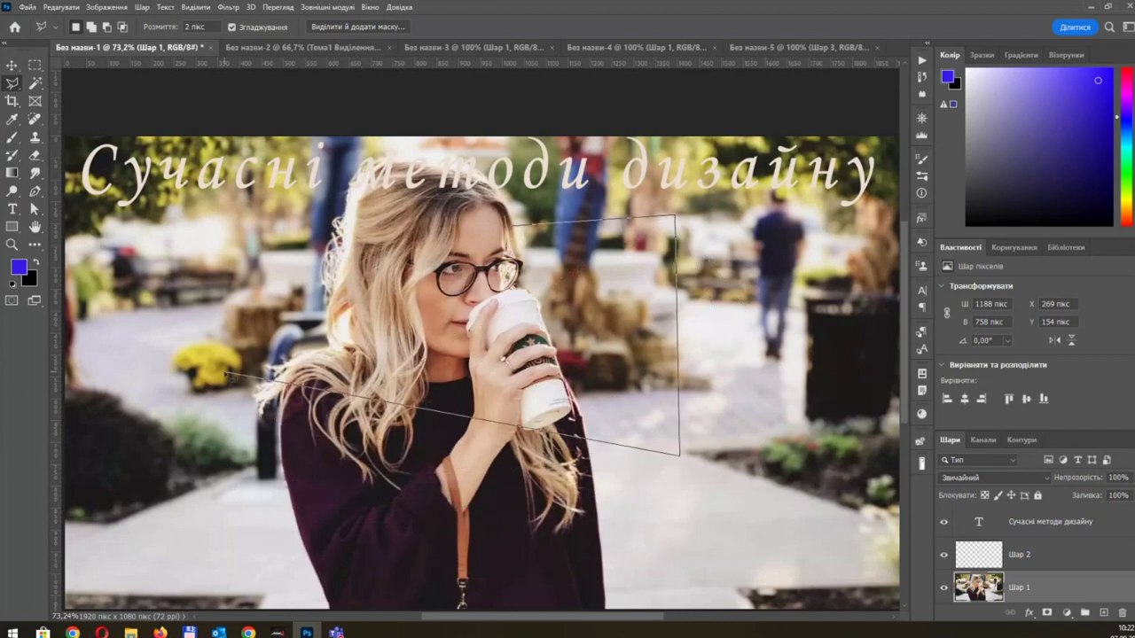
{"action": "double_click", "coordinate": [227, 377]}
{"action": "left_click", "coordinate": [271, 197]}
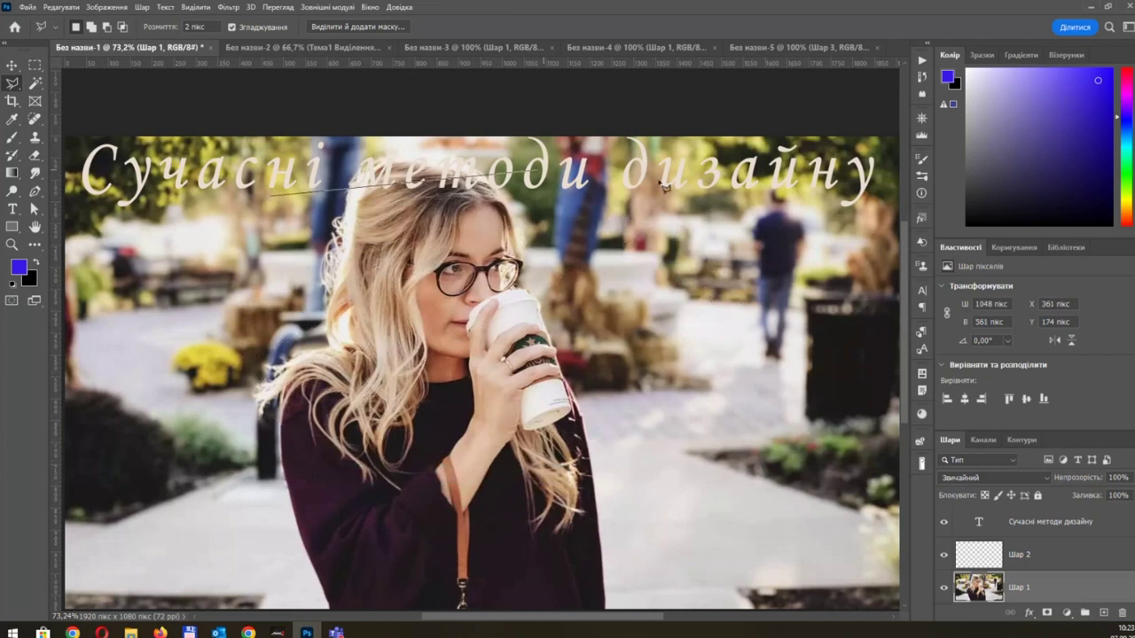
{"action": "left_click", "coordinate": [748, 244]}
{"action": "left_click", "coordinate": [833, 457]}
{"action": "left_click", "coordinate": [612, 506]}
{"action": "left_click", "coordinate": [204, 359]}
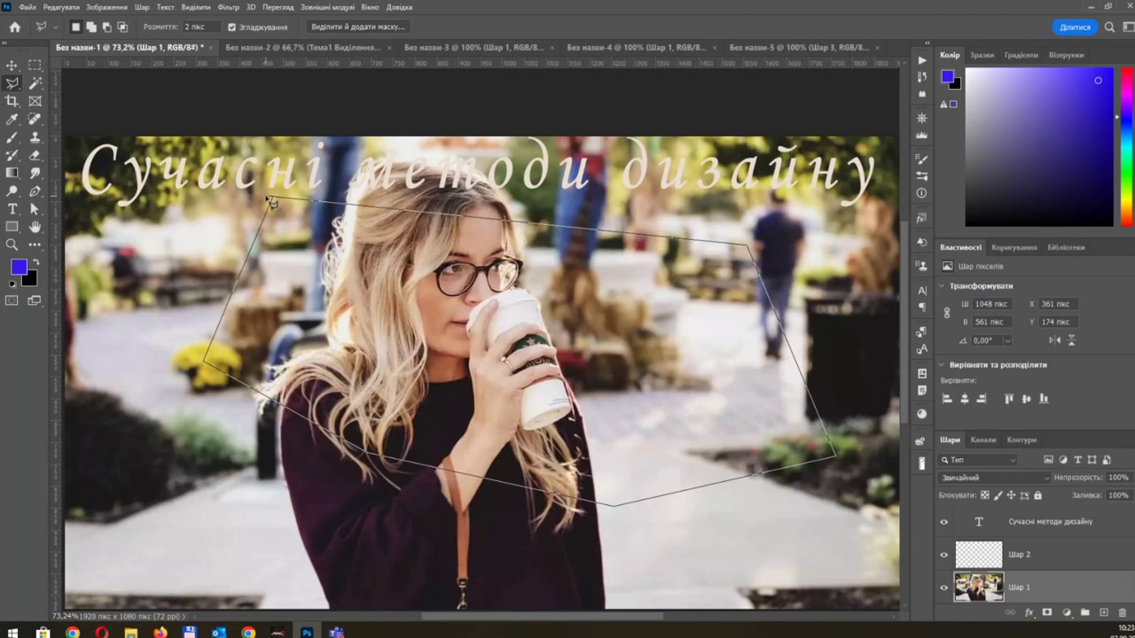
{"action": "left_click", "coordinate": [270, 198]}
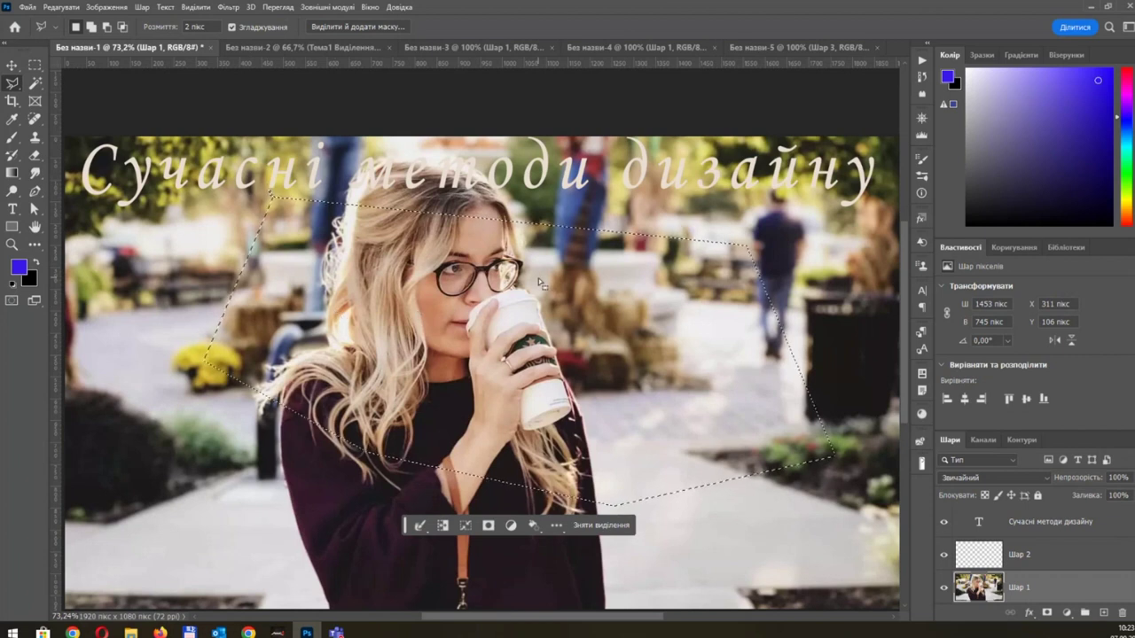
Step: Switch to the Magnetic Lasso and drop the polygon selection
{"action": "right_click", "coordinate": [12, 82]}
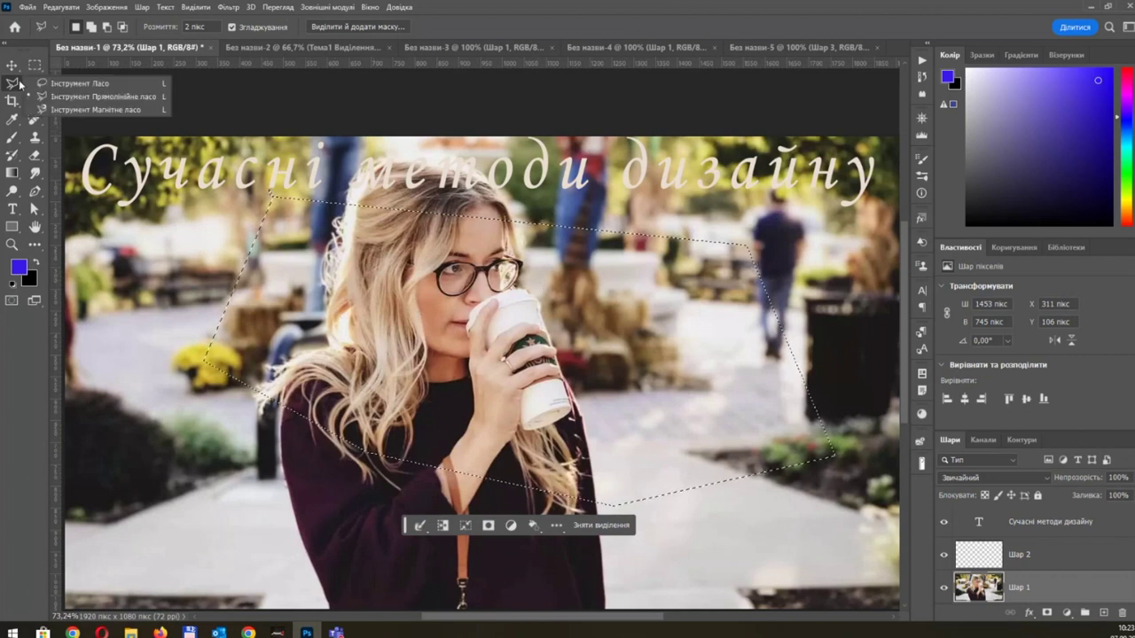
{"action": "left_click", "coordinate": [91, 114]}
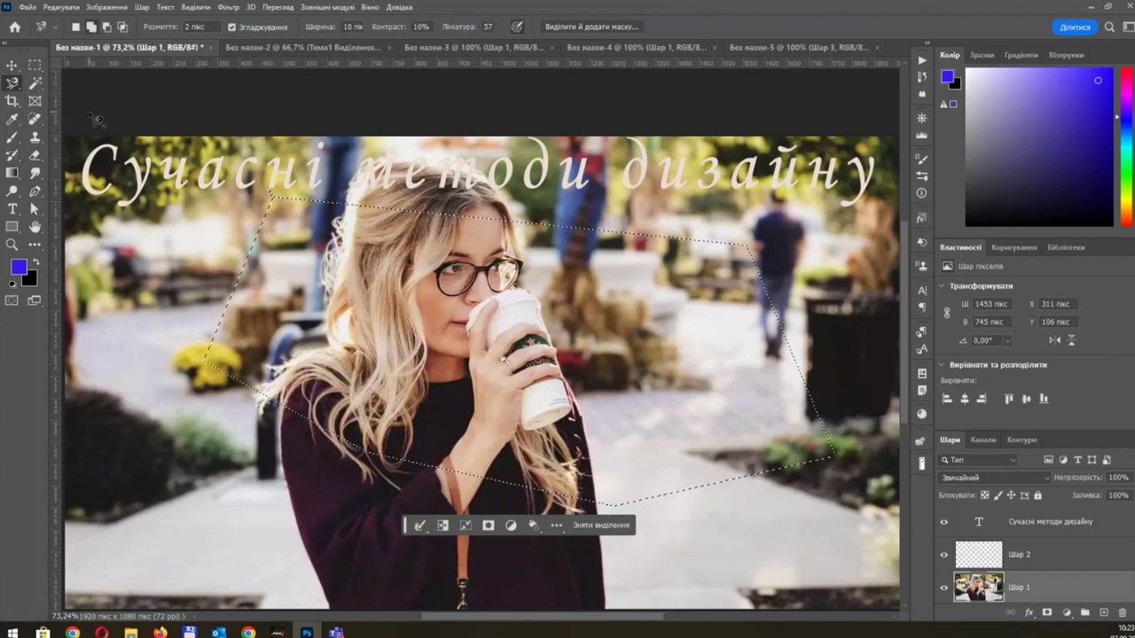
{"action": "key", "text": "ctrl+d"}
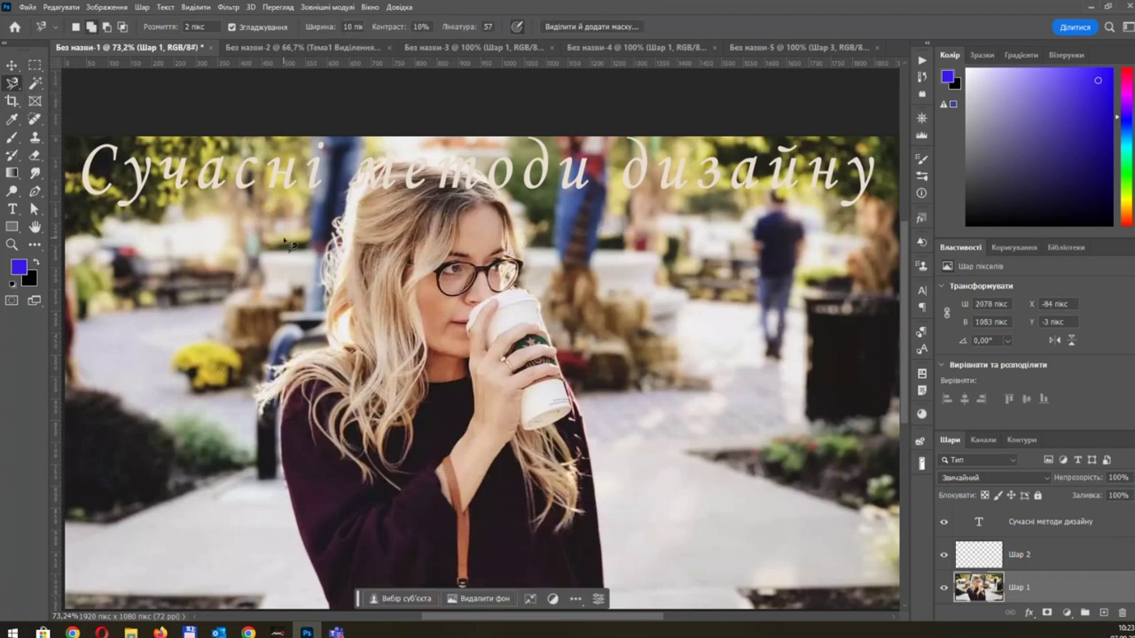
Step: Trace from the woman's hair edge down her side, backspacing away stray anchors
{"action": "left_click", "coordinate": [324, 290]}
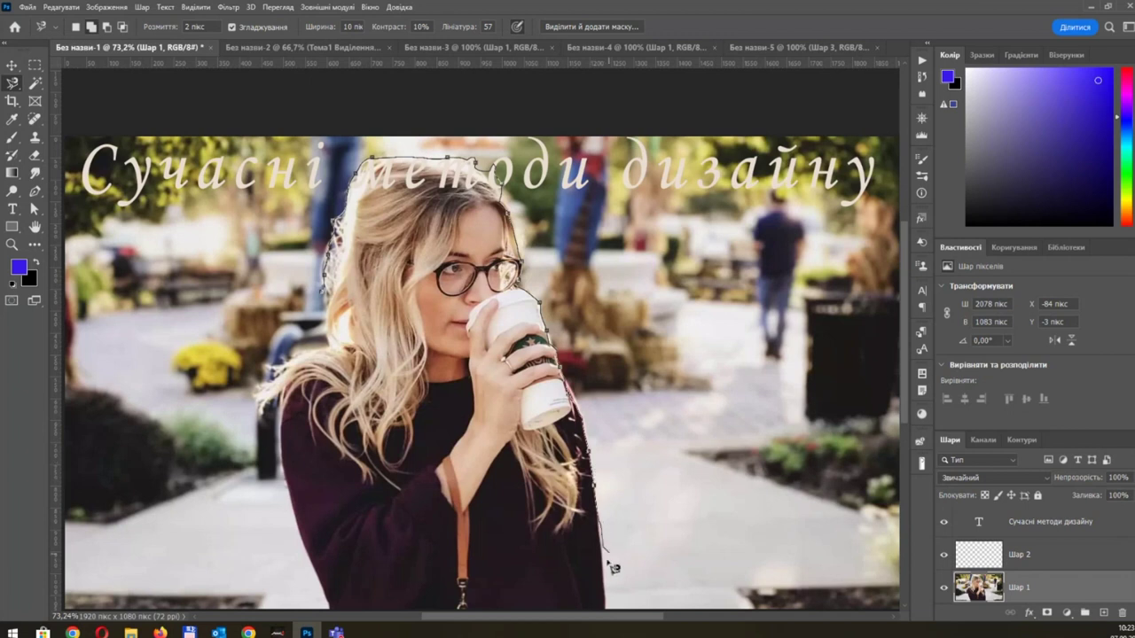
{"action": "scroll", "coordinate": [609, 568], "scroll_direction": "down", "scroll_amount": 5}
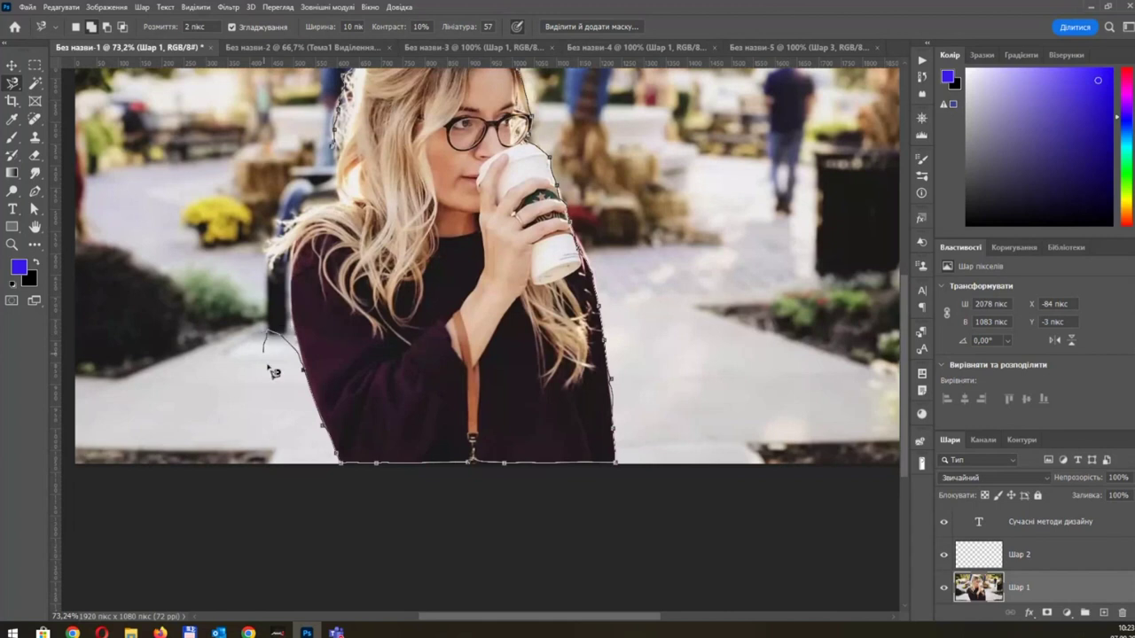
{"action": "key", "text": "BackSpace"}
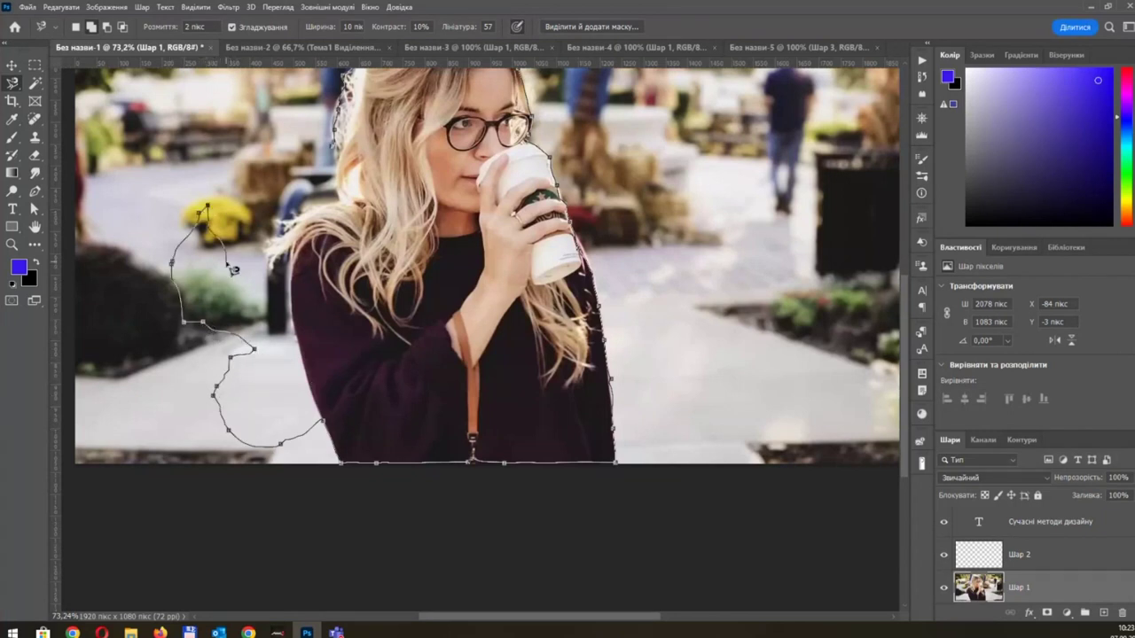
{"action": "key", "text": "BackSpace"}
{"action": "key", "text": "BackSpace"}
{"action": "key", "text": "BackSpace"}
{"action": "key", "text": "BackSpace"}
{"action": "key", "text": "BackSpace"}
{"action": "key", "text": "BackSpace"}
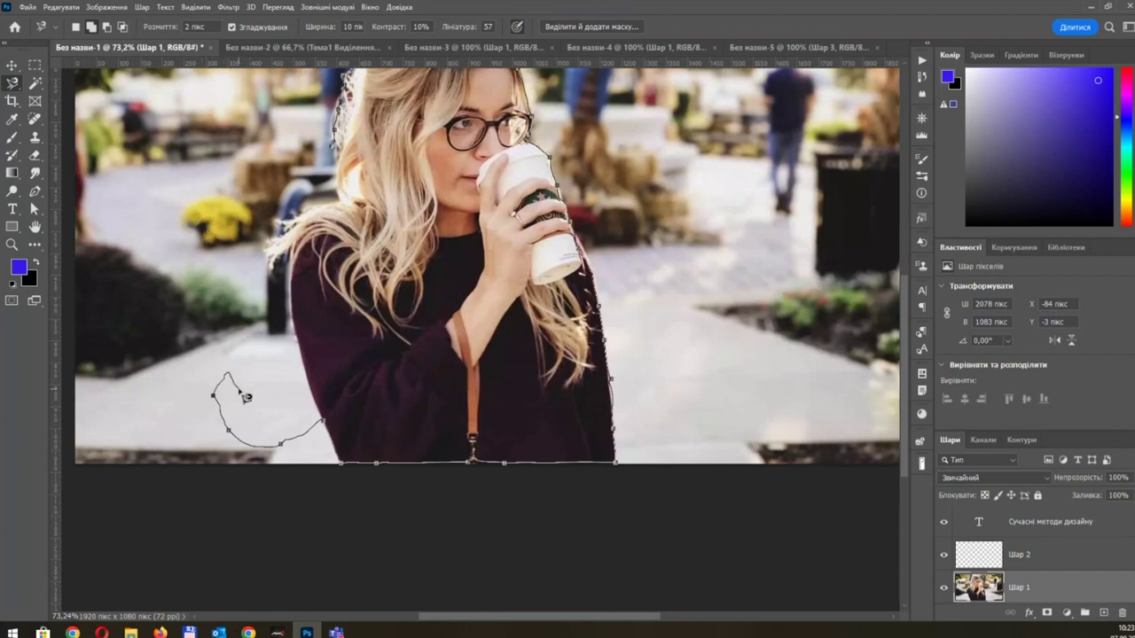
{"action": "key", "text": "BackSpace"}
{"action": "key", "text": "BackSpace"}
{"action": "key", "text": "BackSpace"}
{"action": "key", "text": "BackSpace"}
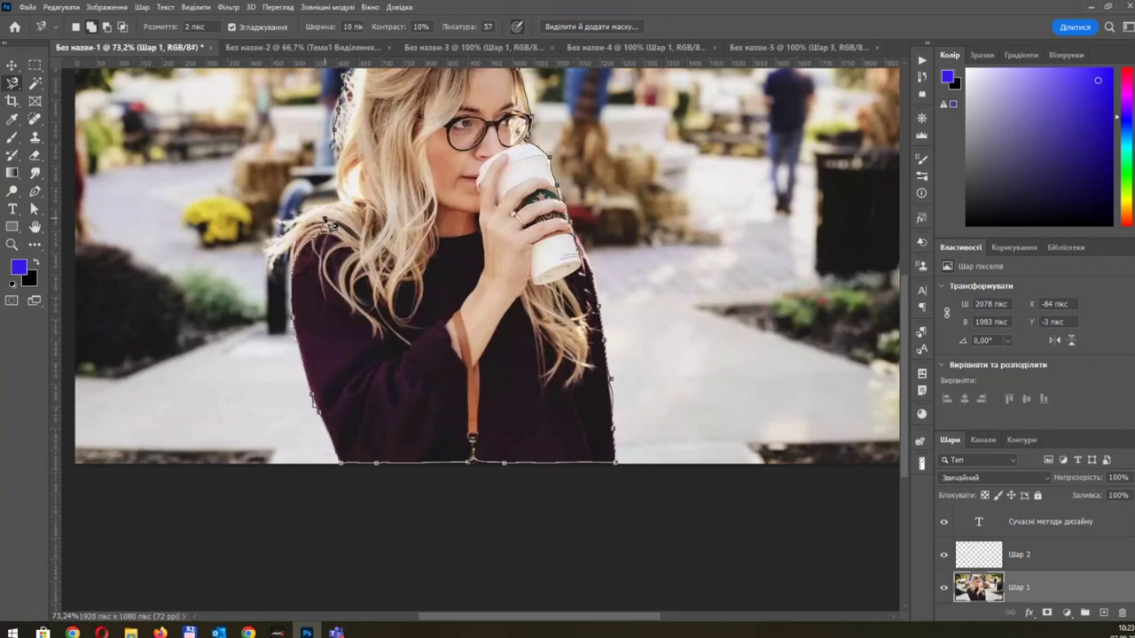
Step: Zoom in and close the magnetic outline around the woman's hair, face and cup
{"action": "scroll", "coordinate": [328, 225], "scroll_direction": "up", "scroll_amount": 2}
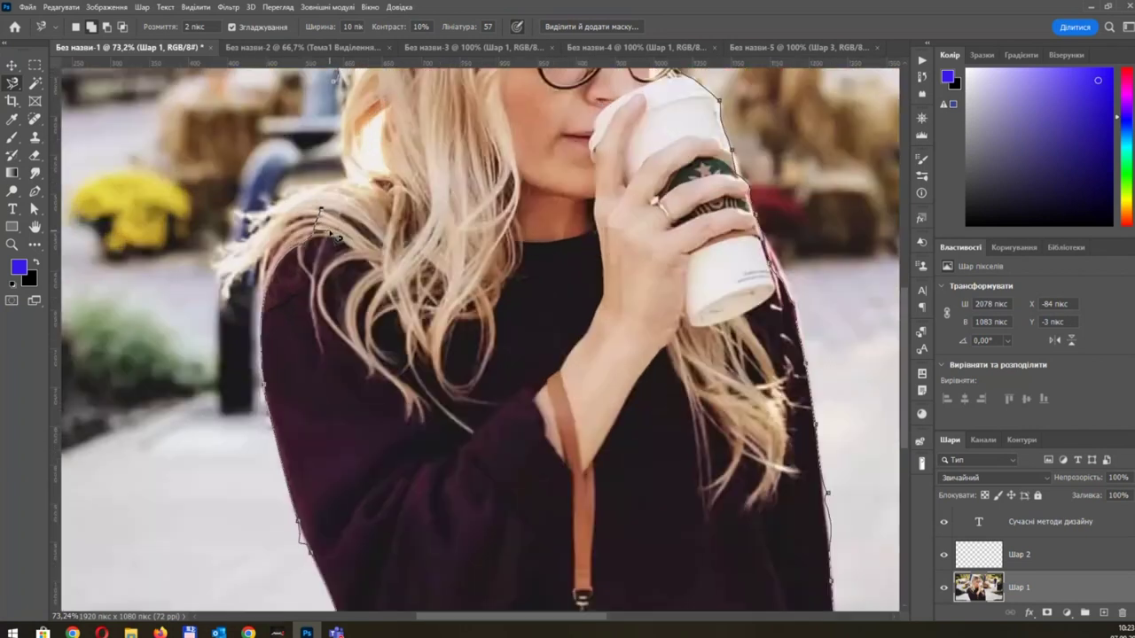
{"action": "scroll", "coordinate": [328, 226], "scroll_direction": "up", "scroll_amount": 2}
{"action": "scroll", "coordinate": [337, 231], "scroll_direction": "up", "scroll_amount": 2}
{"action": "scroll", "coordinate": [358, 272], "scroll_direction": "up", "scroll_amount": 3}
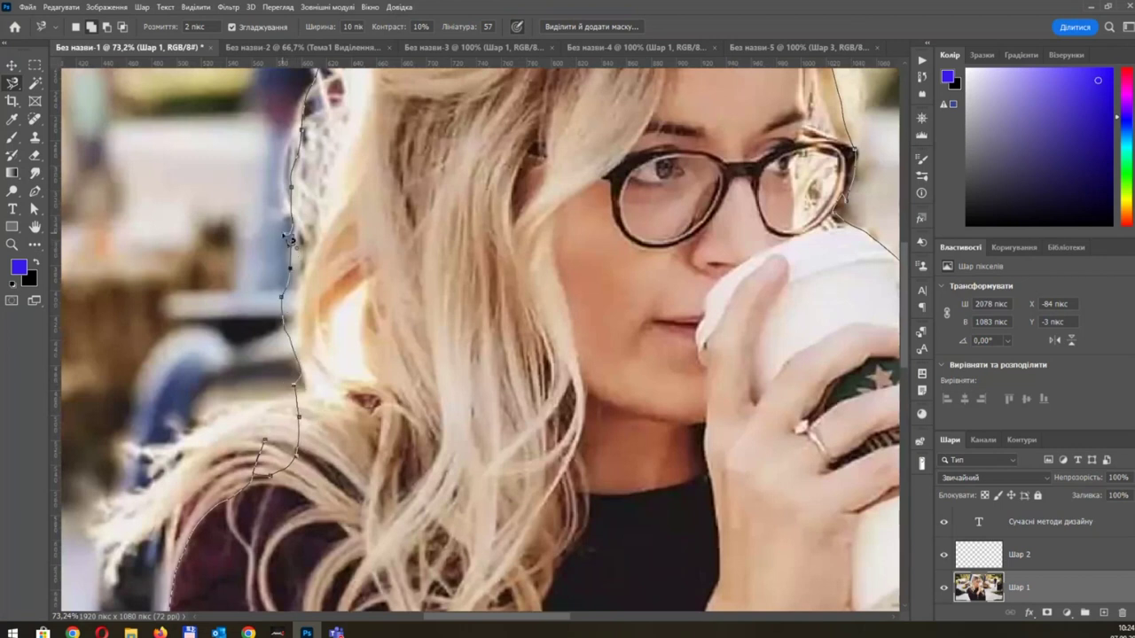
{"action": "double_click", "coordinate": [288, 241]}
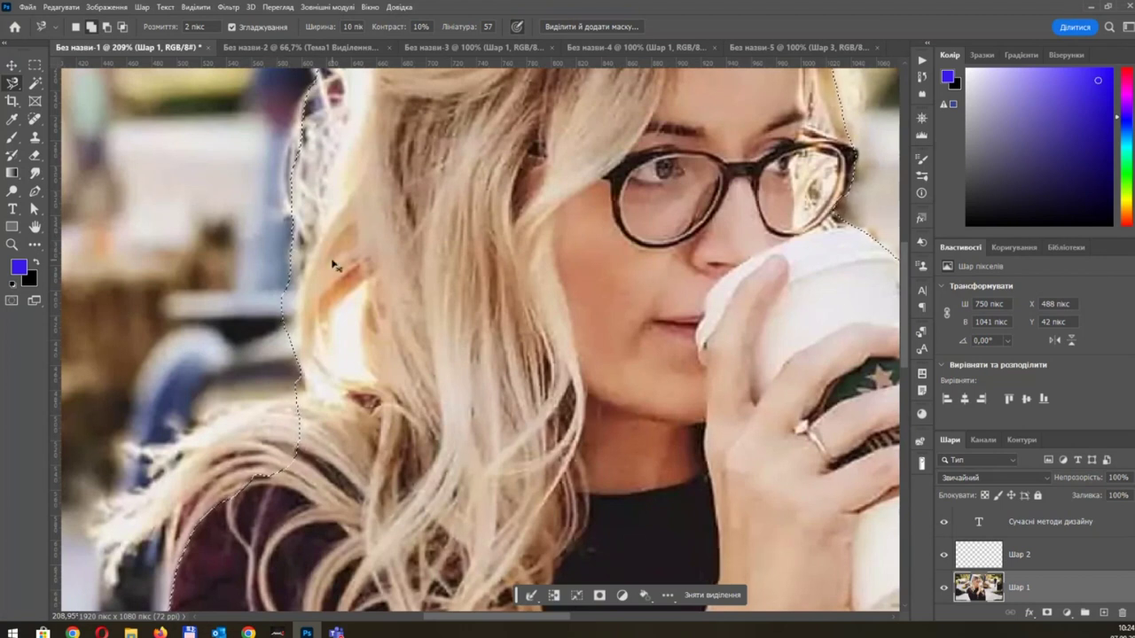
Step: Zoom and pan across the selection to inspect its edges around the glasses, cup and face
{"action": "scroll", "coordinate": [335, 265], "scroll_direction": "down", "scroll_amount": 1}
{"action": "scroll", "coordinate": [335, 265], "scroll_direction": "up", "scroll_amount": 2}
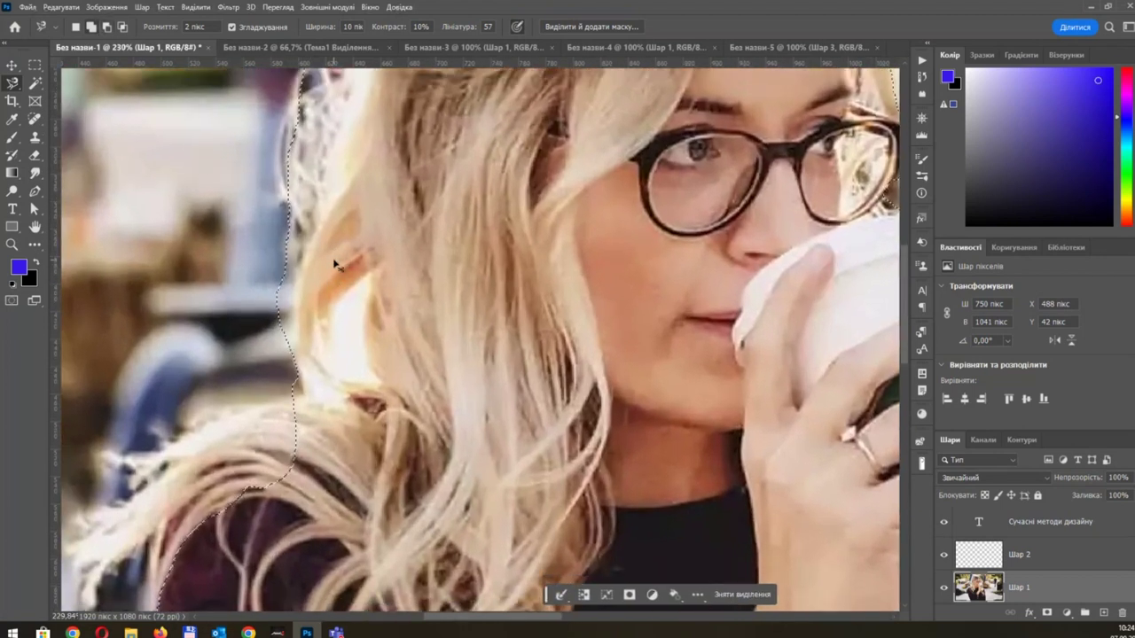
{"action": "scroll", "coordinate": [335, 265], "scroll_direction": "up", "scroll_amount": 1}
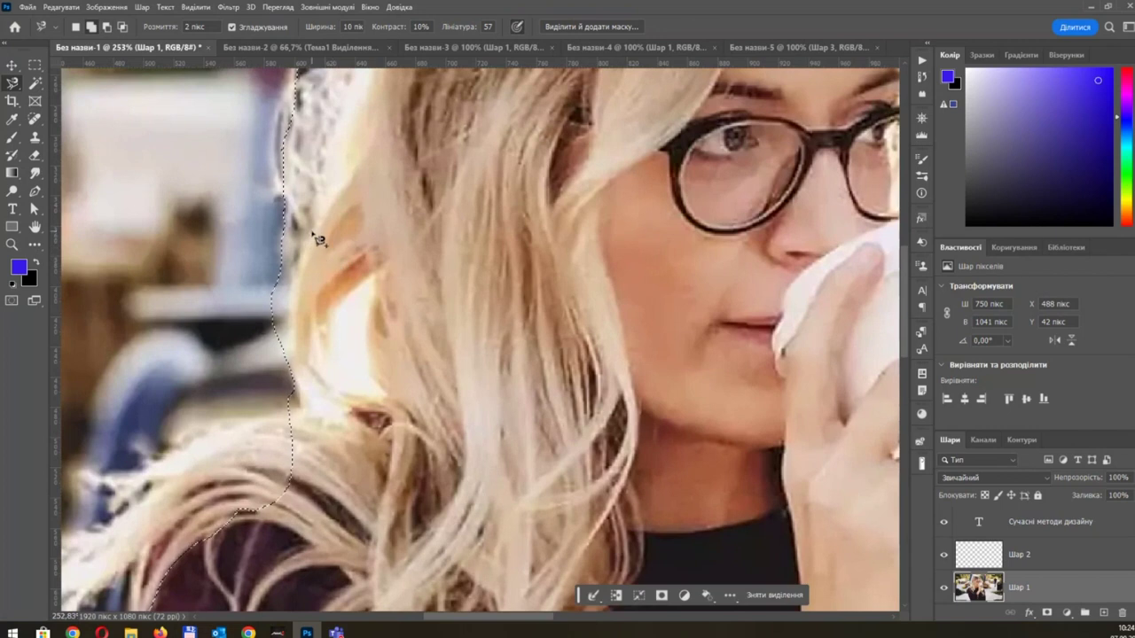
{"action": "scroll", "coordinate": [319, 241], "scroll_direction": "down", "scroll_amount": 2}
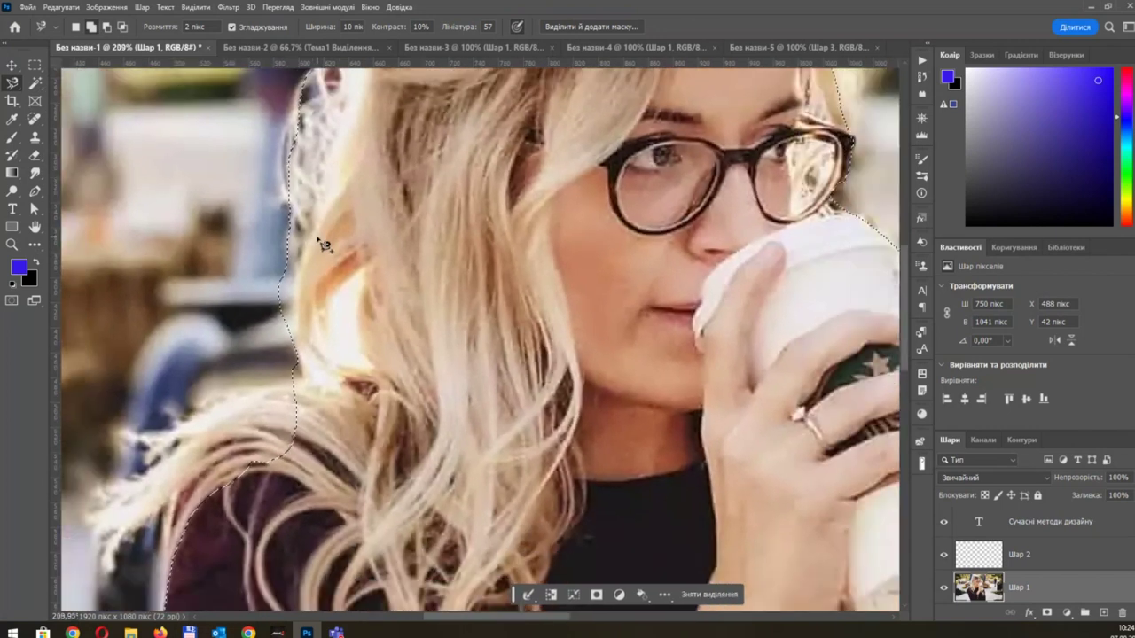
{"action": "scroll", "coordinate": [323, 243], "scroll_direction": "down", "scroll_amount": 3}
{"action": "scroll", "coordinate": [325, 246], "scroll_direction": "up", "scroll_amount": 3}
{"action": "scroll", "coordinate": [325, 245], "scroll_direction": "up", "scroll_amount": 1}
{"action": "scroll", "coordinate": [324, 245], "scroll_direction": "down", "scroll_amount": 5}
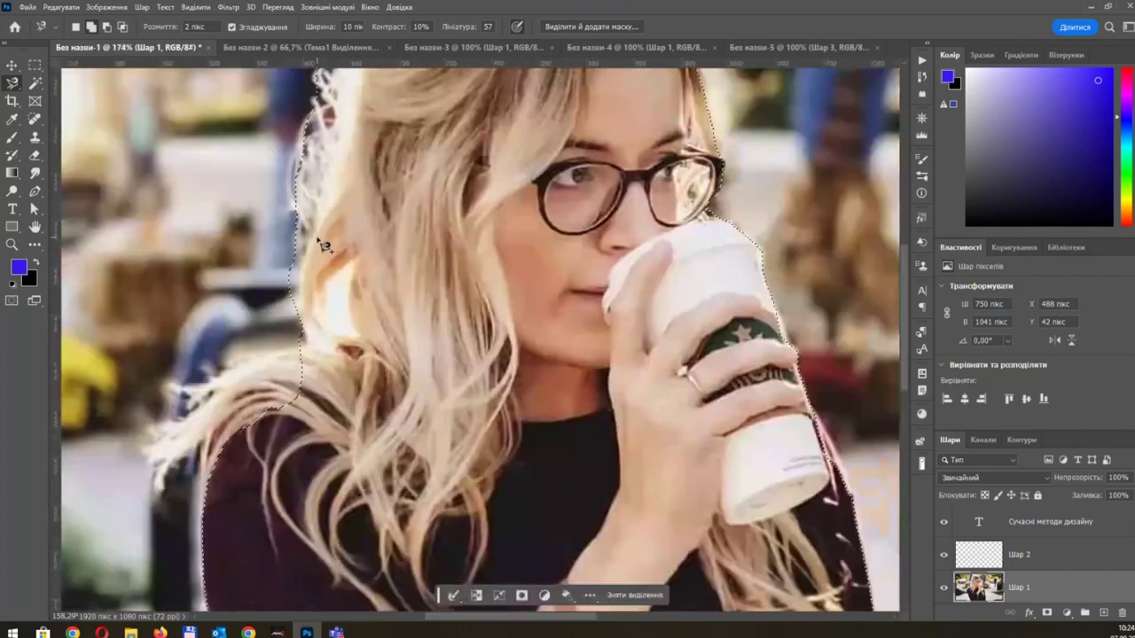
{"action": "scroll", "coordinate": [324, 245], "scroll_direction": "down", "scroll_amount": 3}
{"action": "scroll", "coordinate": [324, 244], "scroll_direction": "up", "scroll_amount": 2}
{"action": "scroll", "coordinate": [325, 243], "scroll_direction": "up", "scroll_amount": 3}
{"action": "scroll", "coordinate": [324, 244], "scroll_direction": "up", "scroll_amount": 1}
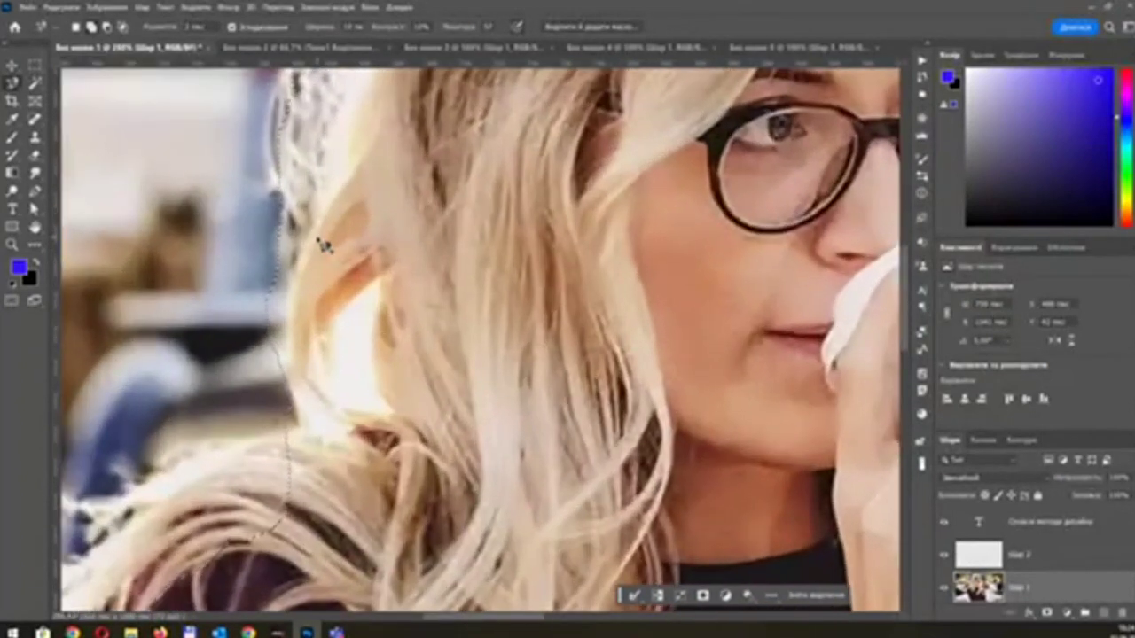
{"action": "left_click_drag", "start_coordinate": [694, 240], "coordinate": [571, 286]}
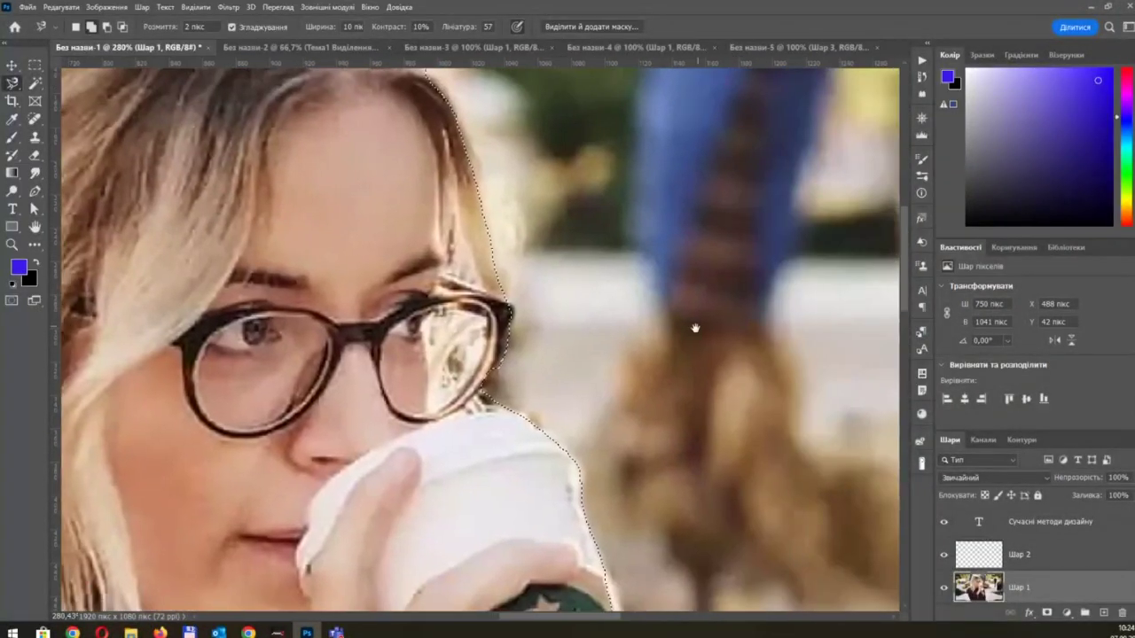
{"action": "mouse_move", "coordinate": [694, 328]}
{"action": "left_mouse_down"}
{"action": "mouse_move", "coordinate": [511, 329]}
{"action": "mouse_move", "coordinate": [630, 372]}
{"action": "left_mouse_up"}
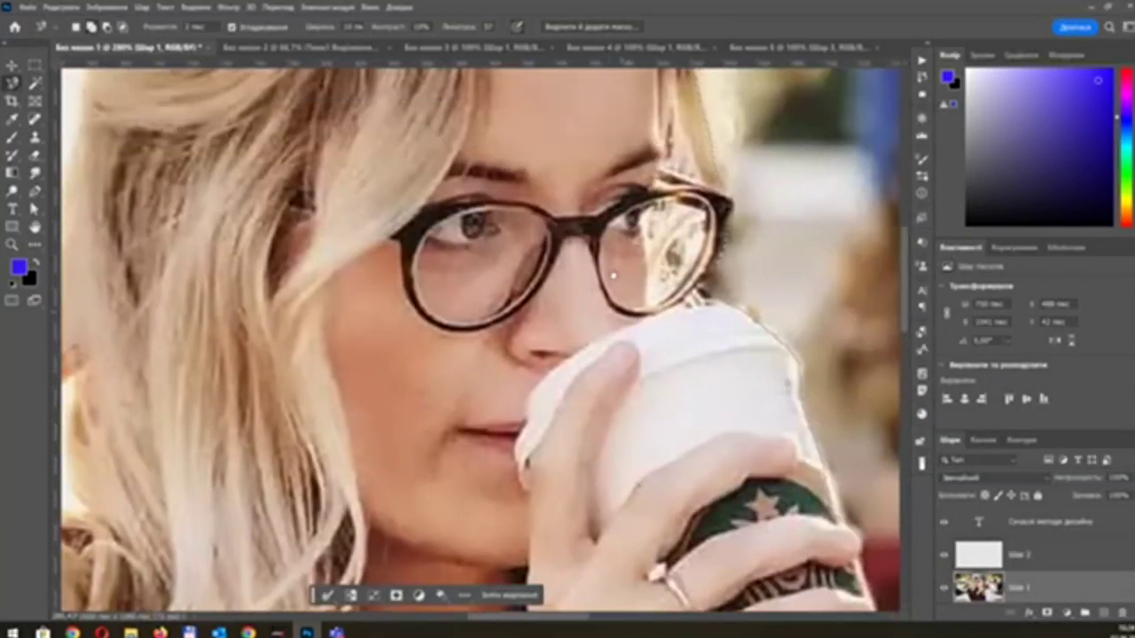
{"action": "scroll", "coordinate": [625, 271], "scroll_direction": "down", "scroll_amount": 1}
{"action": "scroll", "coordinate": [625, 271], "scroll_direction": "down", "scroll_amount": 2}
{"action": "scroll", "coordinate": [625, 270], "scroll_direction": "down", "scroll_amount": 1}
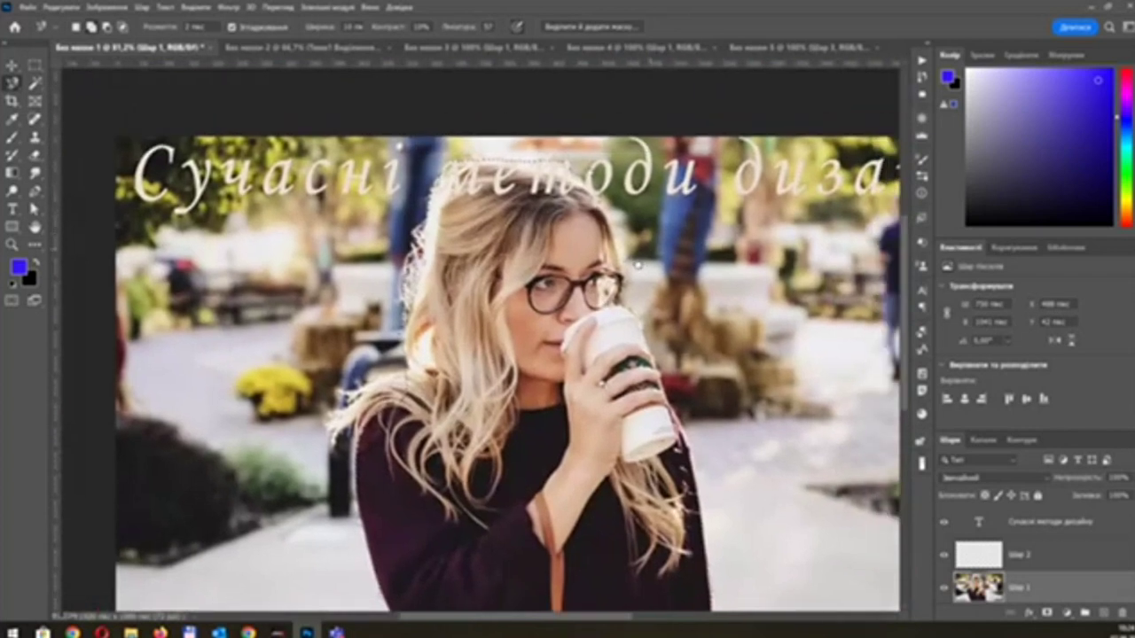
{"action": "left_click_drag", "start_coordinate": [677, 209], "coordinate": [545, 279]}
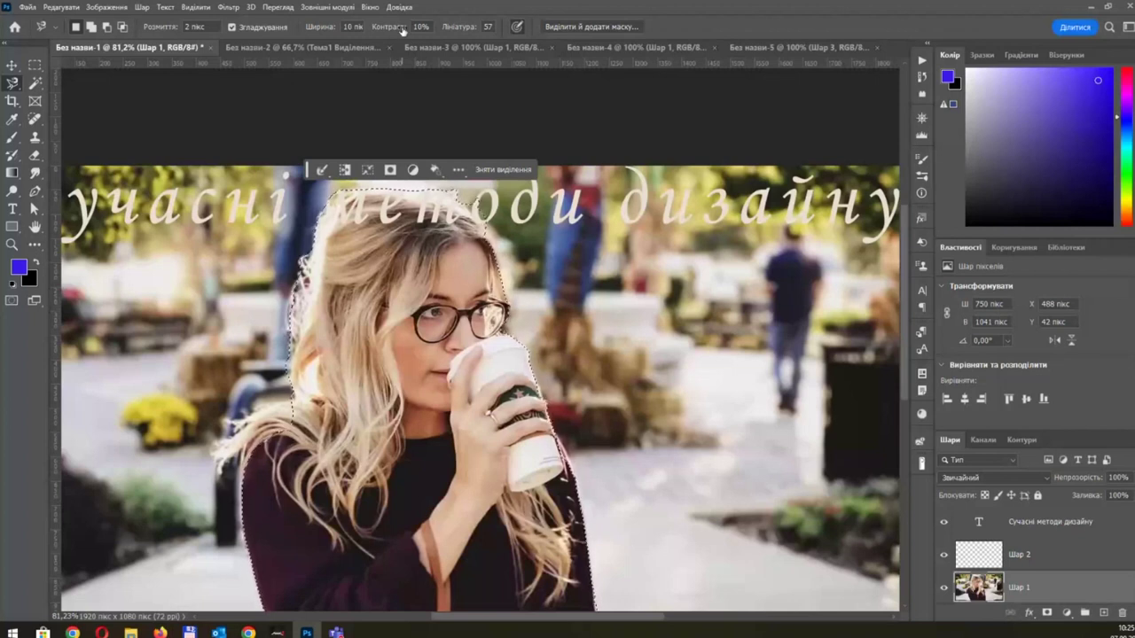
{"action": "scroll", "coordinate": [652, 232], "scroll_direction": "down", "scroll_amount": 3}
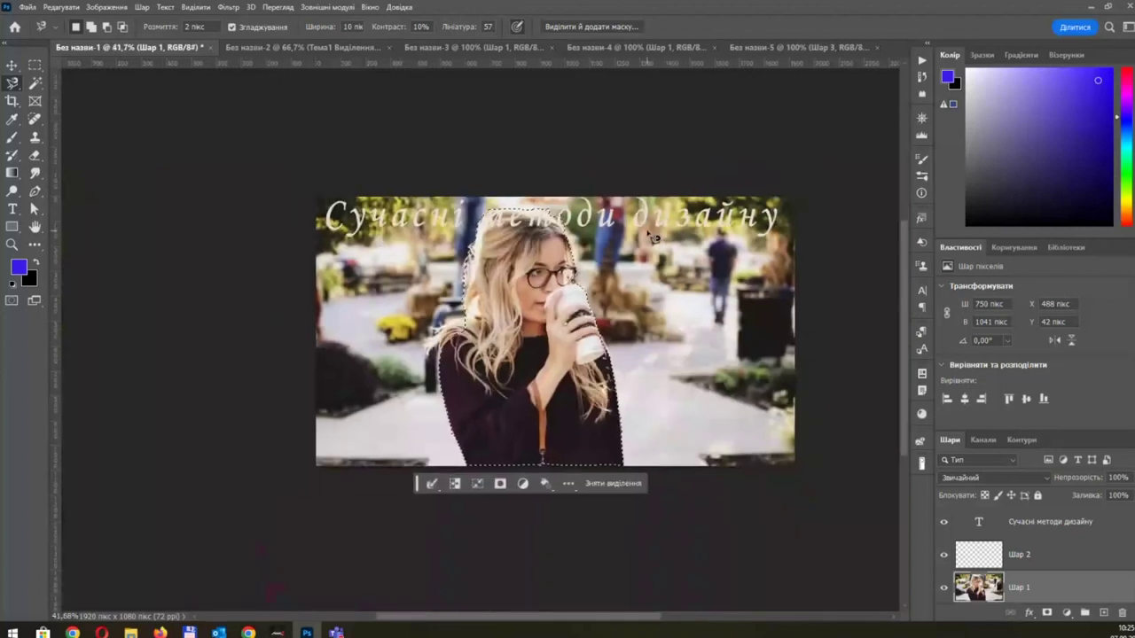
{"action": "scroll", "coordinate": [1039, 558], "scroll_direction": "down", "scroll_amount": 1}
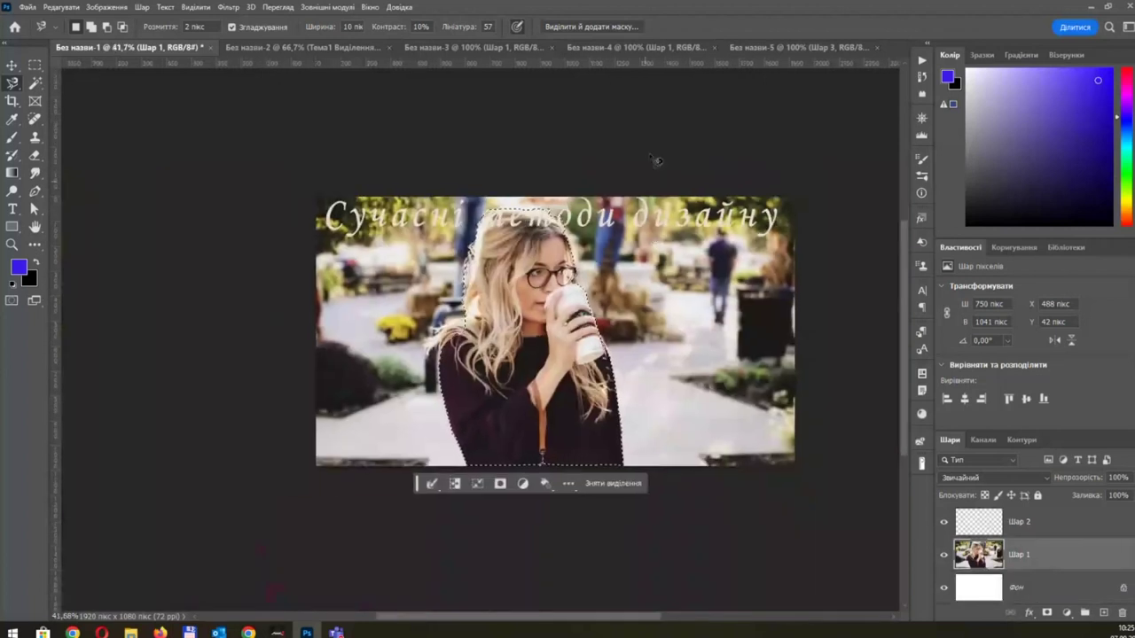
Step: Switch to the forest document with two portraits and cancel an unfinished traced outline
{"action": "left_click", "coordinate": [753, 48]}
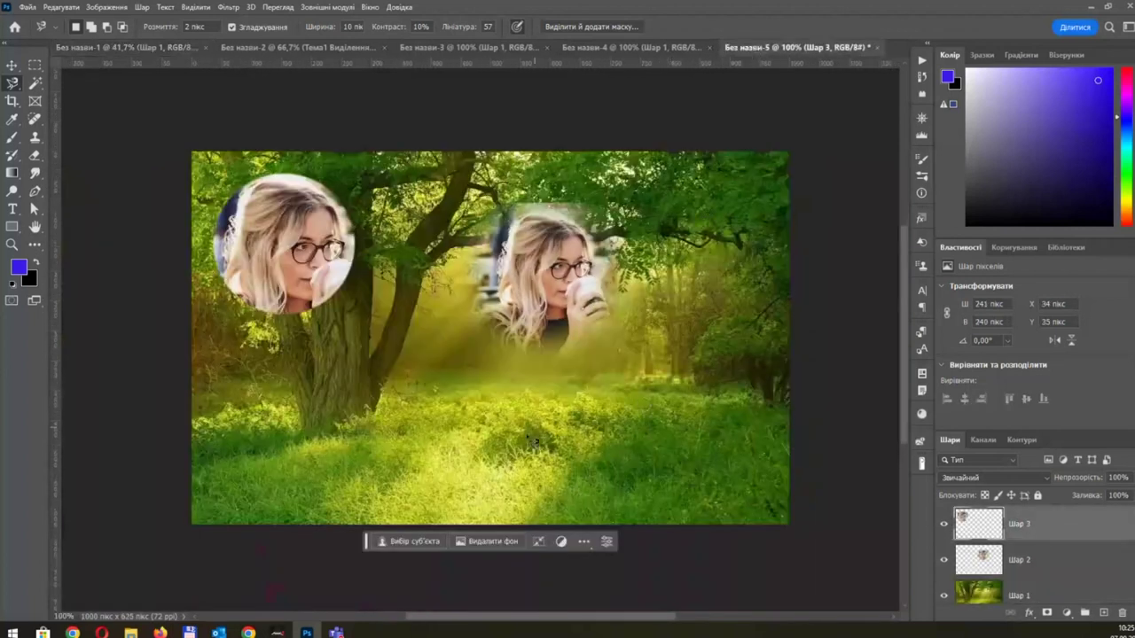
{"action": "scroll", "coordinate": [532, 439], "scroll_direction": "up", "scroll_amount": 1}
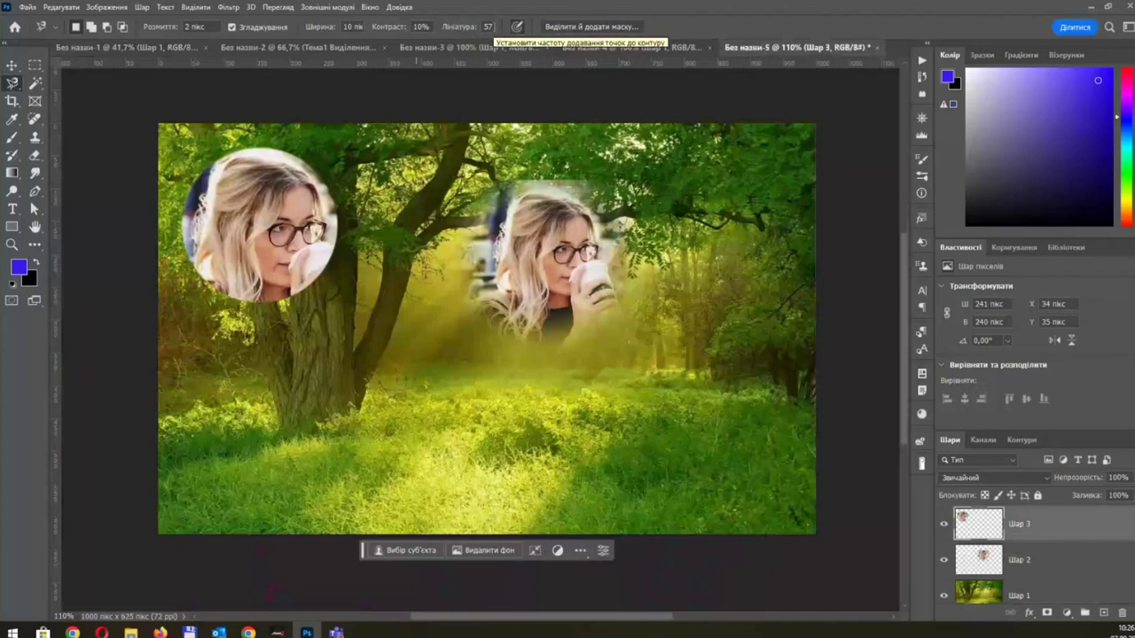
{"action": "left_click", "coordinate": [588, 317]}
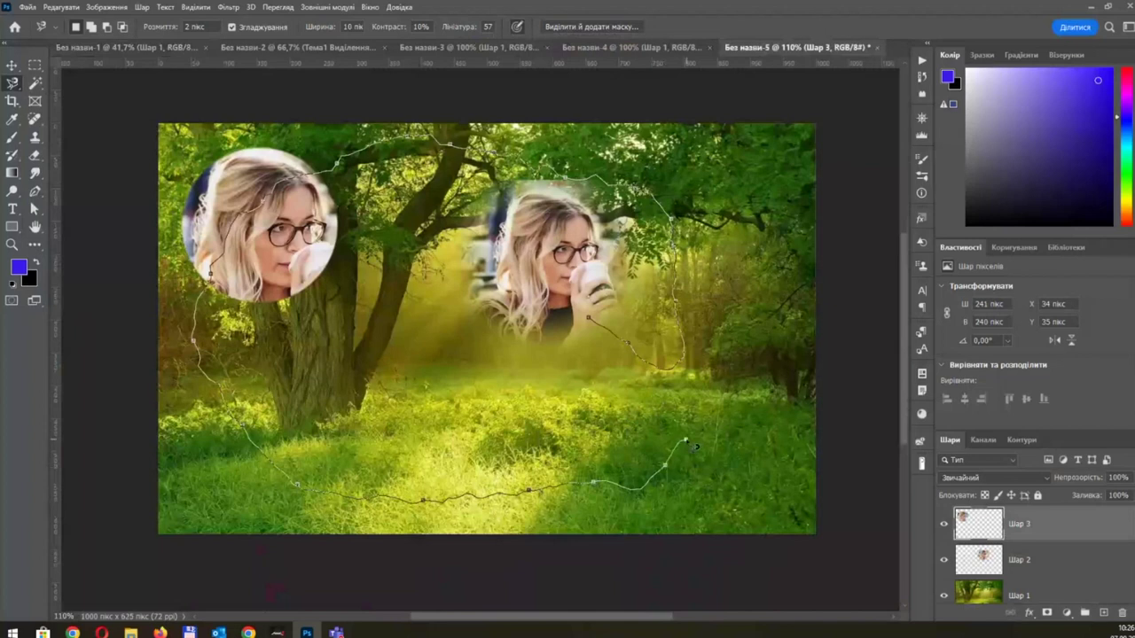
{"action": "key", "text": "Escape"}
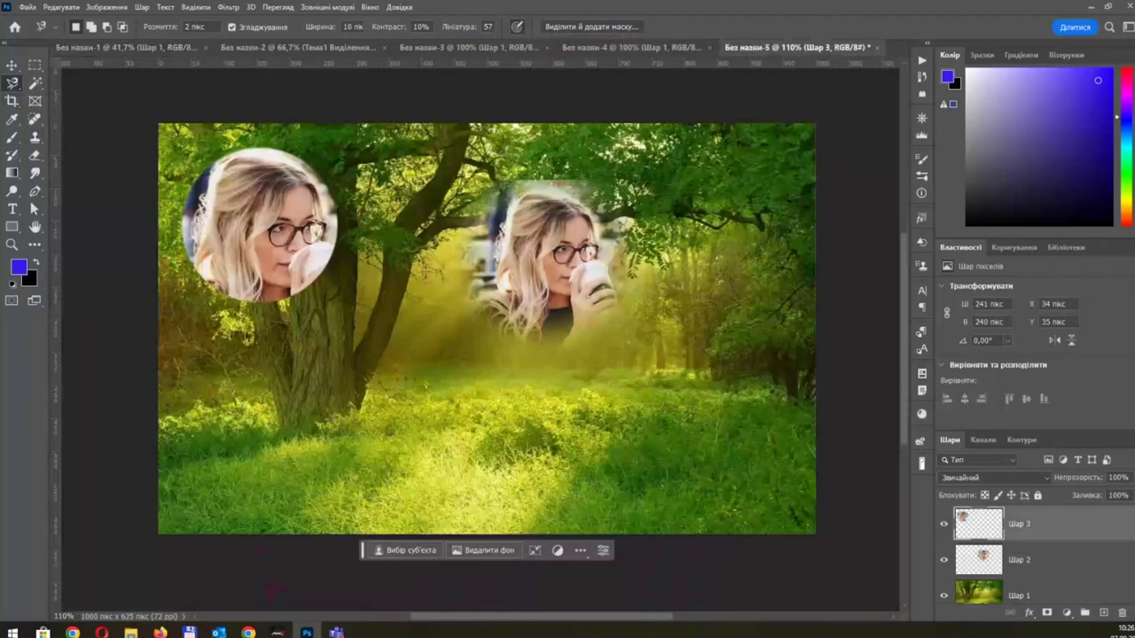
Step: Delete portrait layers Шар 3 and Шар 2, then choose the Magic Wand tool
{"action": "left_click", "coordinate": [1020, 587]}
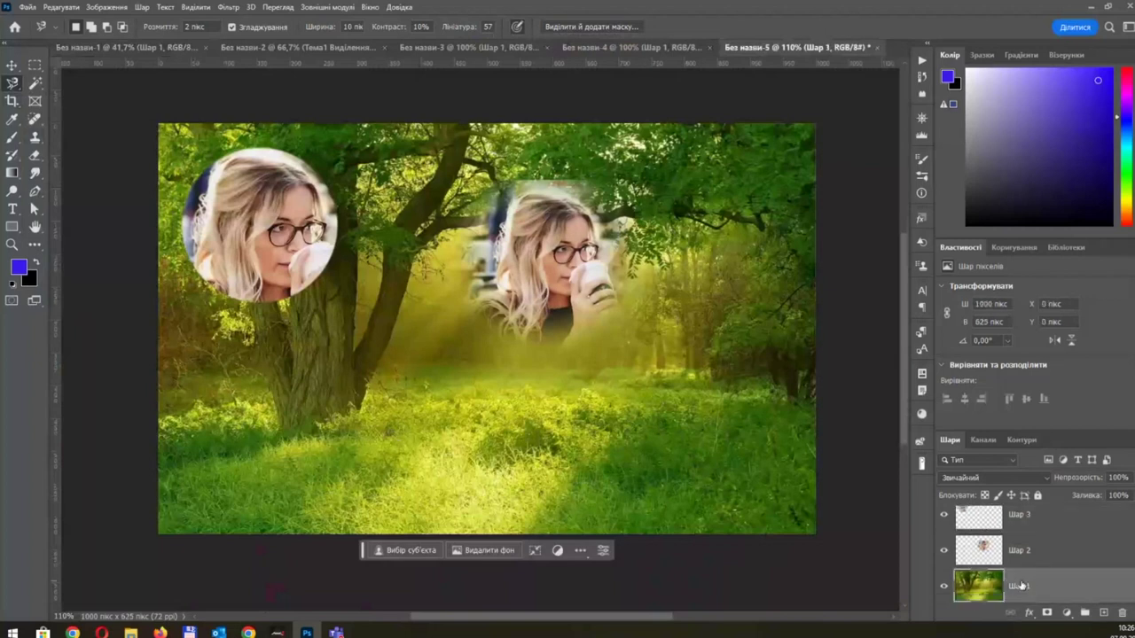
{"action": "left_click", "coordinate": [1034, 516]}
{"action": "key", "text": "Delete"}
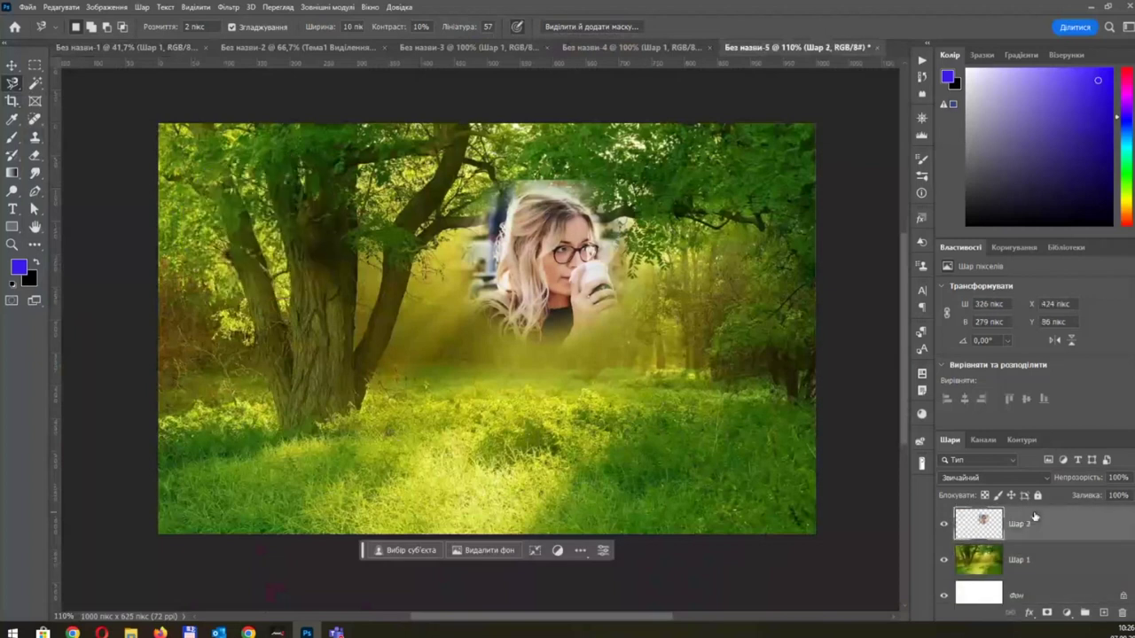
{"action": "key", "text": "Delete"}
{"action": "left_click", "coordinate": [33, 83]}
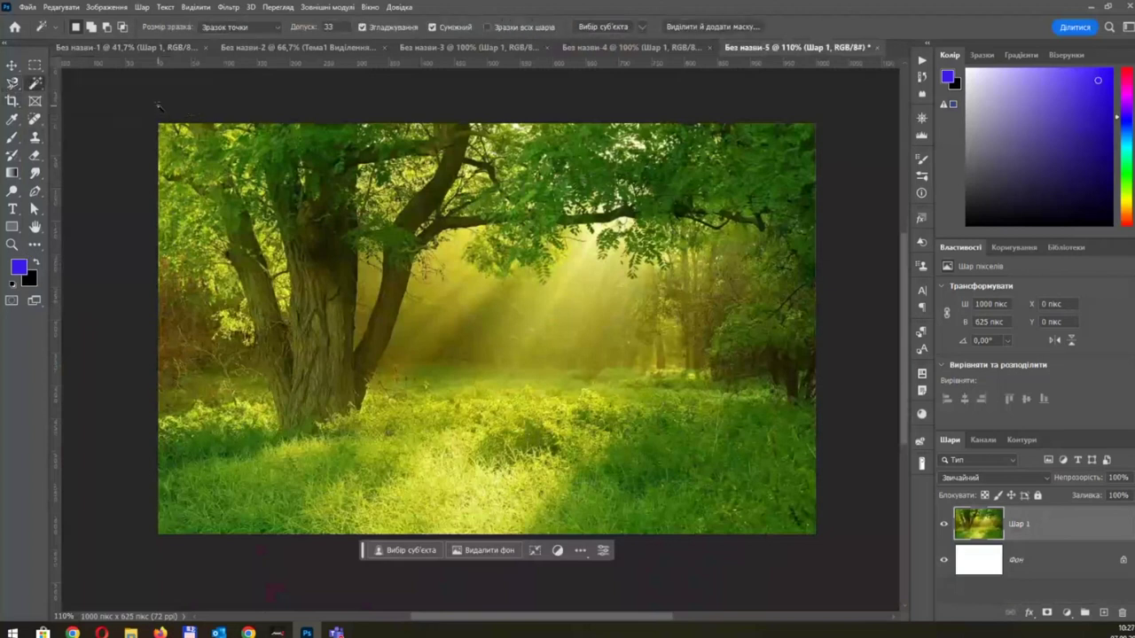
Step: Magic Wand-click grass, centre and trunk areas, ending with the left trunk and edge selected
{"action": "left_click", "coordinate": [188, 109]}
{"action": "left_click", "coordinate": [705, 449]}
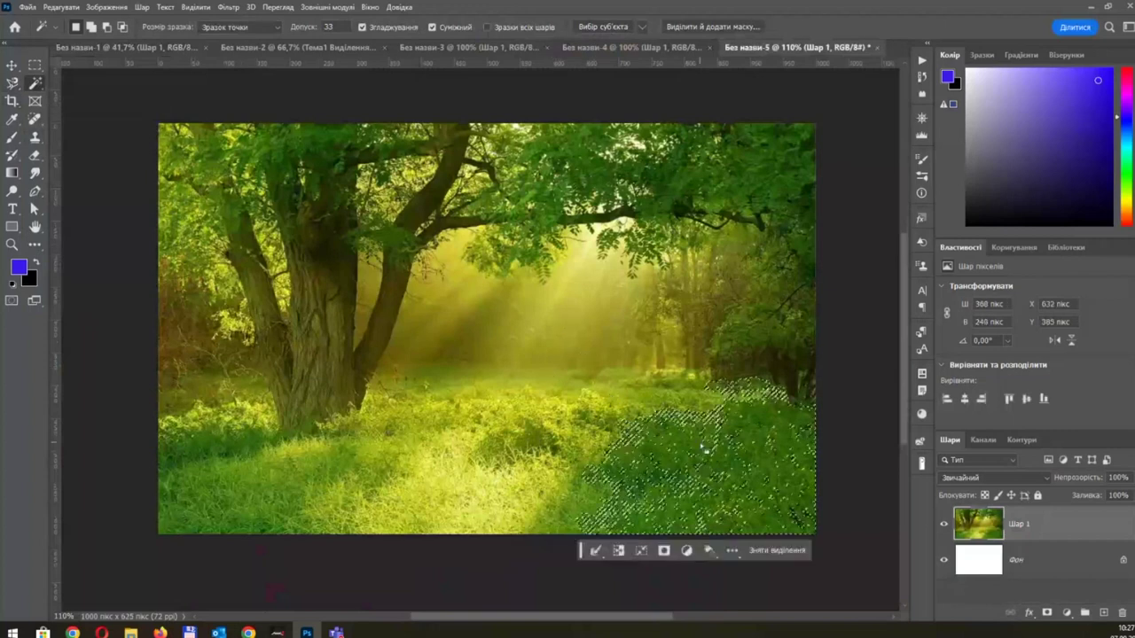
{"action": "left_click", "coordinate": [393, 483]}
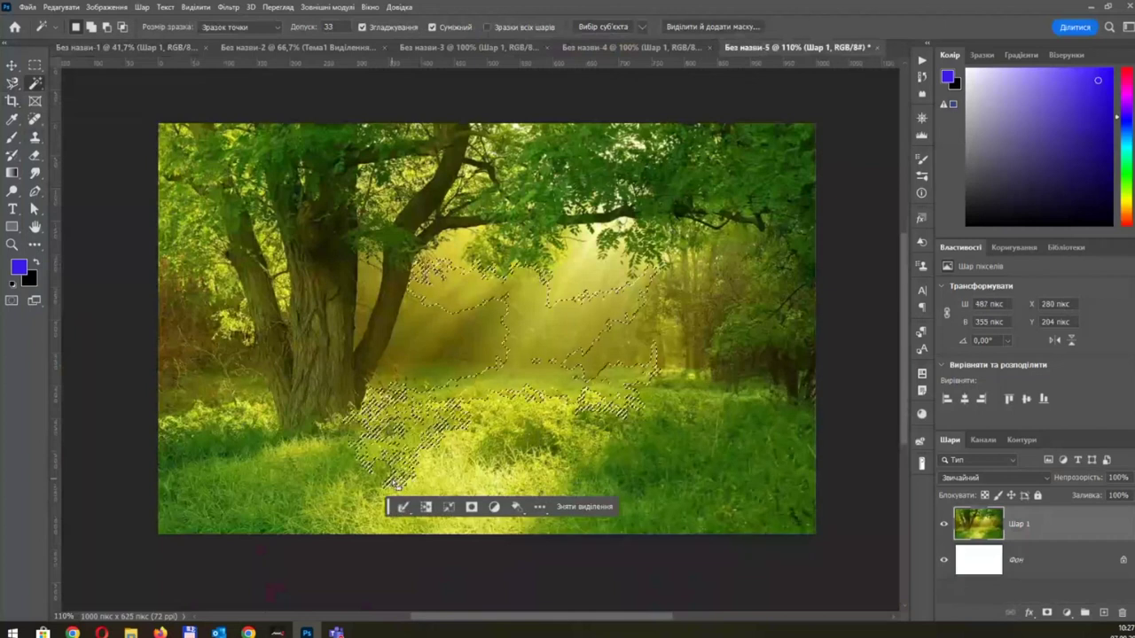
{"action": "left_click", "coordinate": [216, 328]}
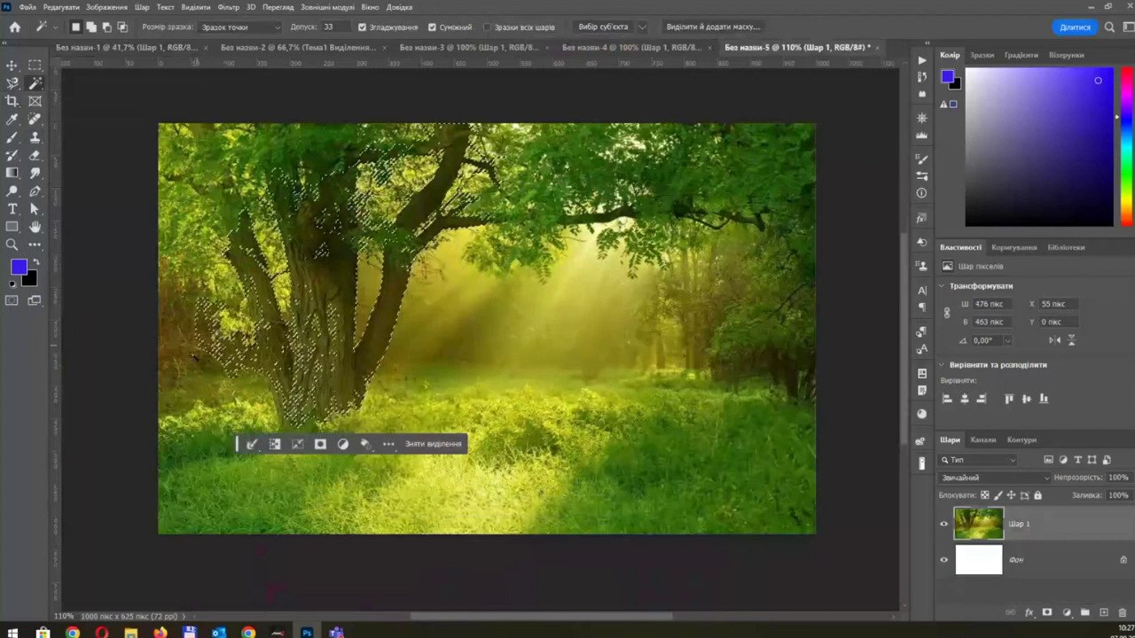
{"action": "left_click", "coordinate": [184, 373]}
{"action": "left_click", "coordinate": [183, 374]}
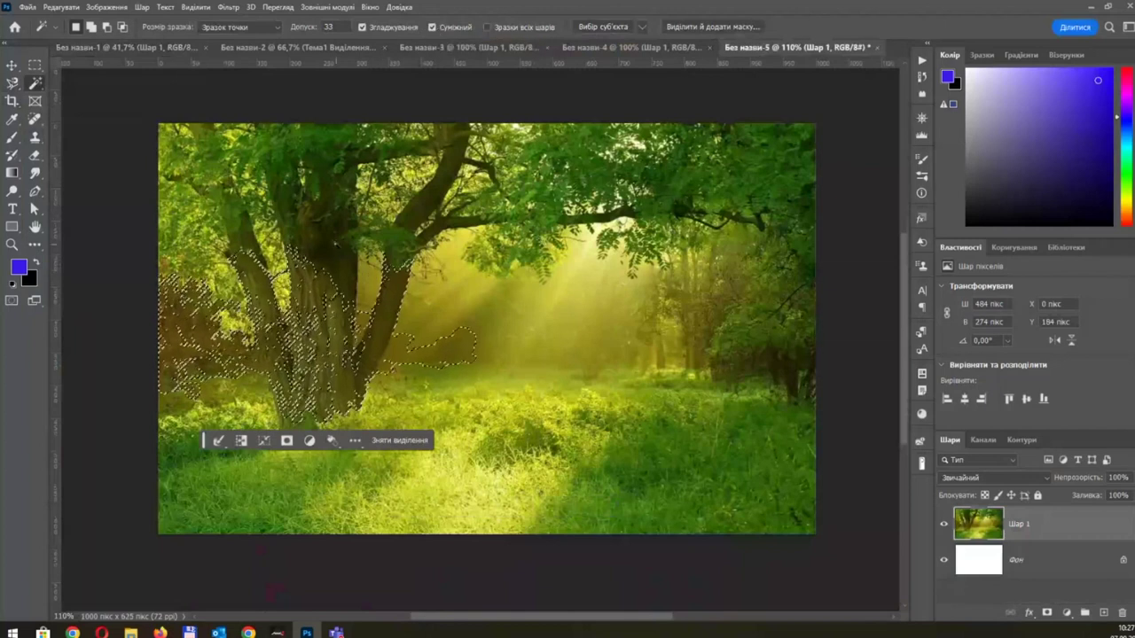
{"action": "left_click", "coordinate": [339, 251]}
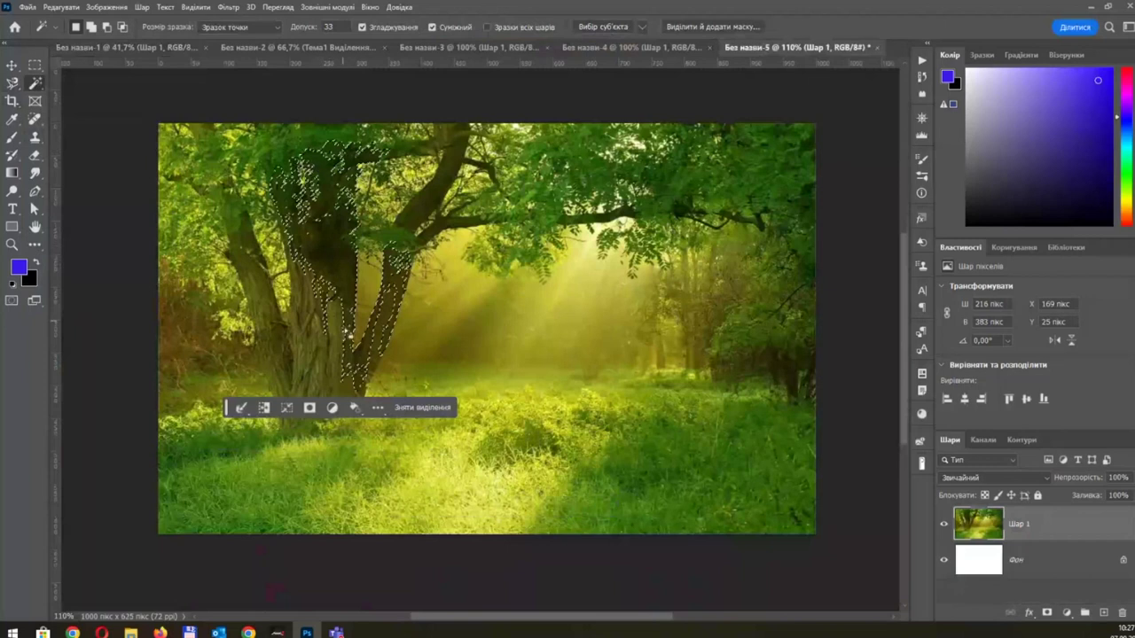
{"action": "left_click", "coordinate": [261, 288]}
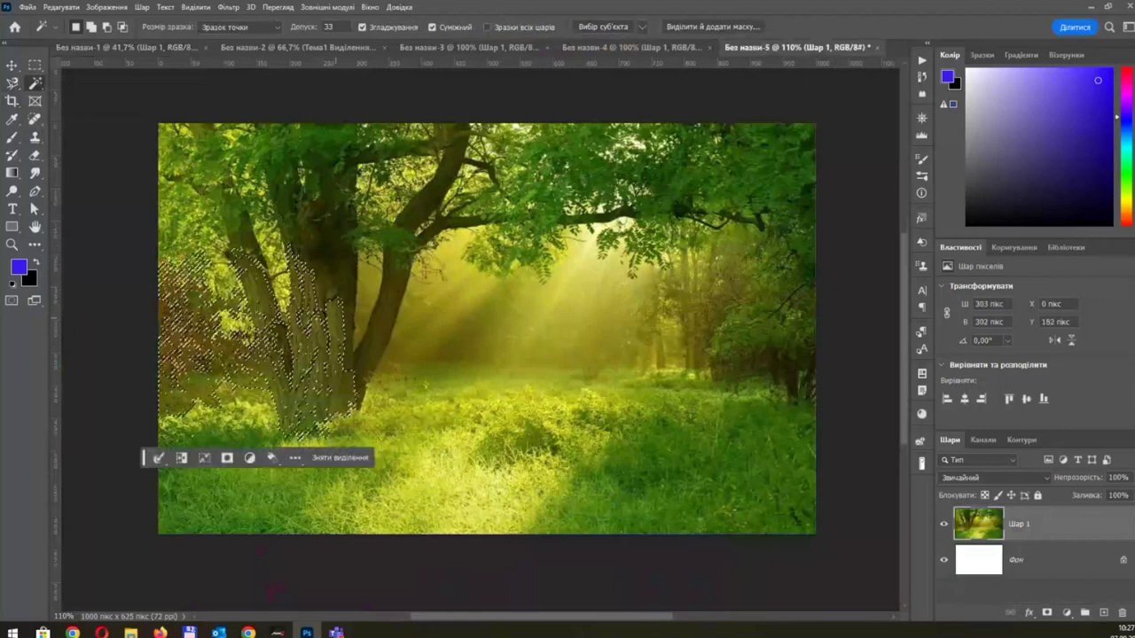
Step: With Contiguous off, magic-wand select all darker green foliage and grass, then open Hue/Saturation
{"action": "left_click", "coordinate": [448, 29]}
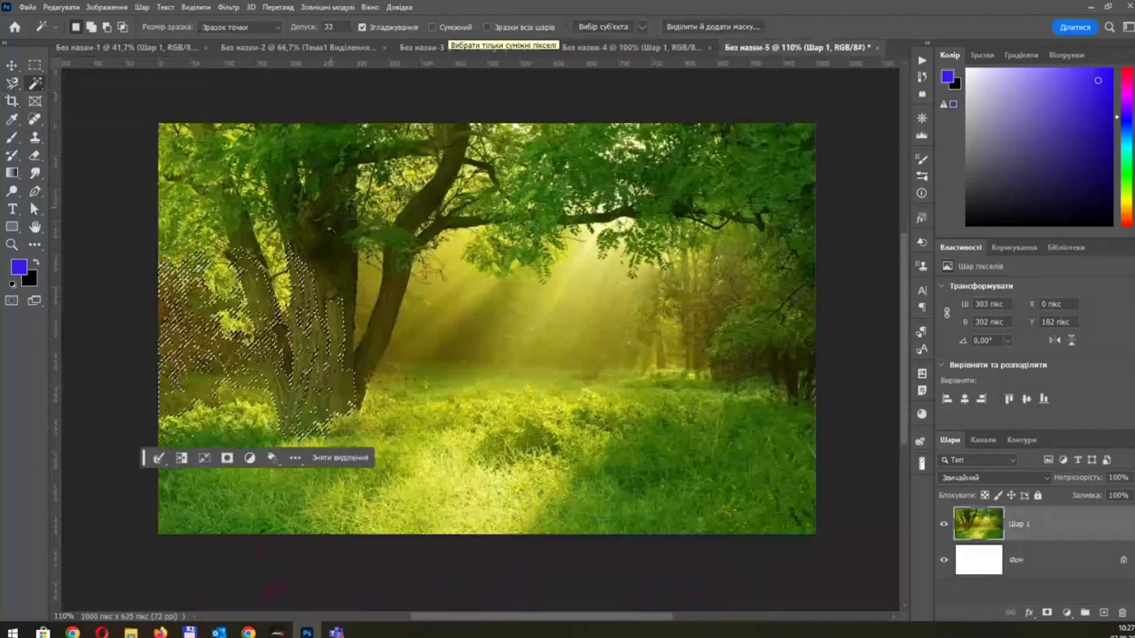
{"action": "left_click", "coordinate": [339, 256]}
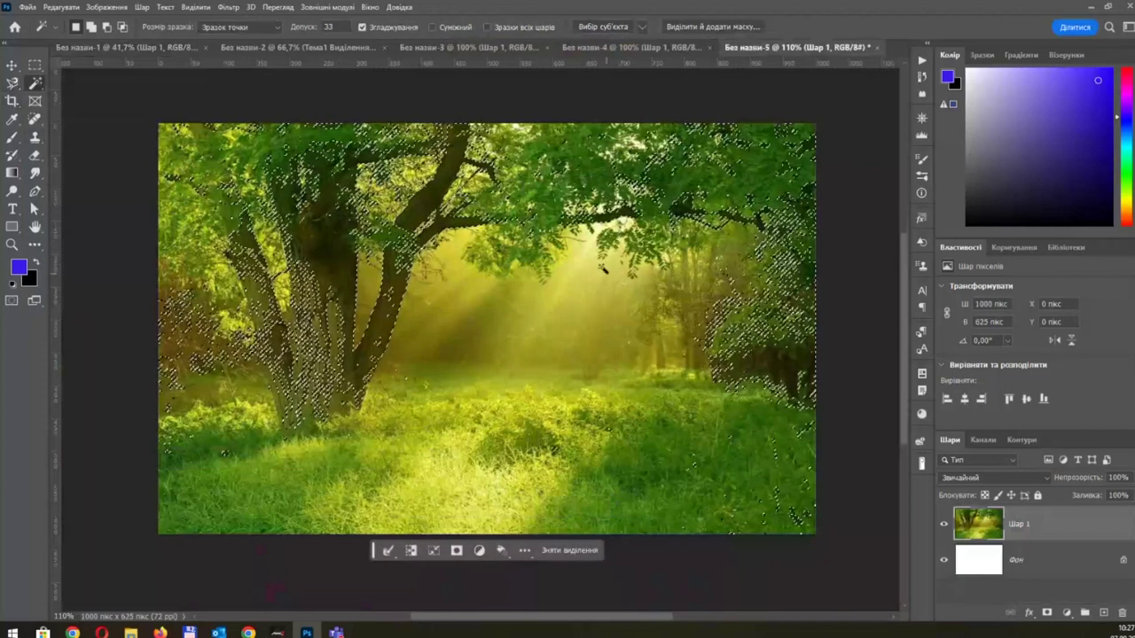
{"action": "left_click", "coordinate": [647, 467]}
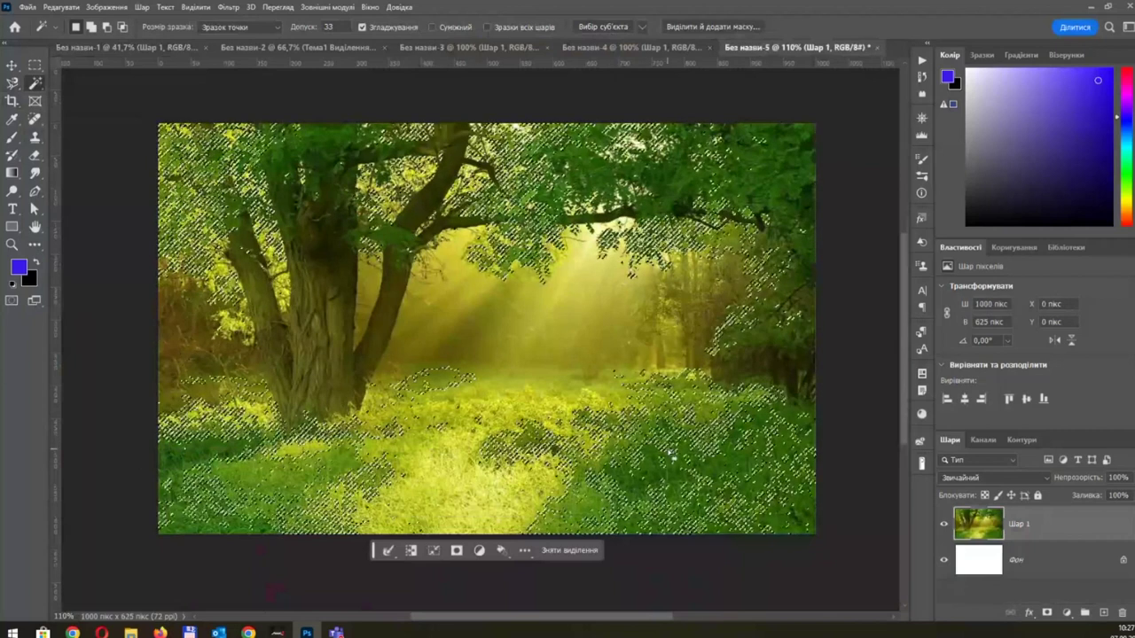
{"action": "left_click", "coordinate": [450, 483]}
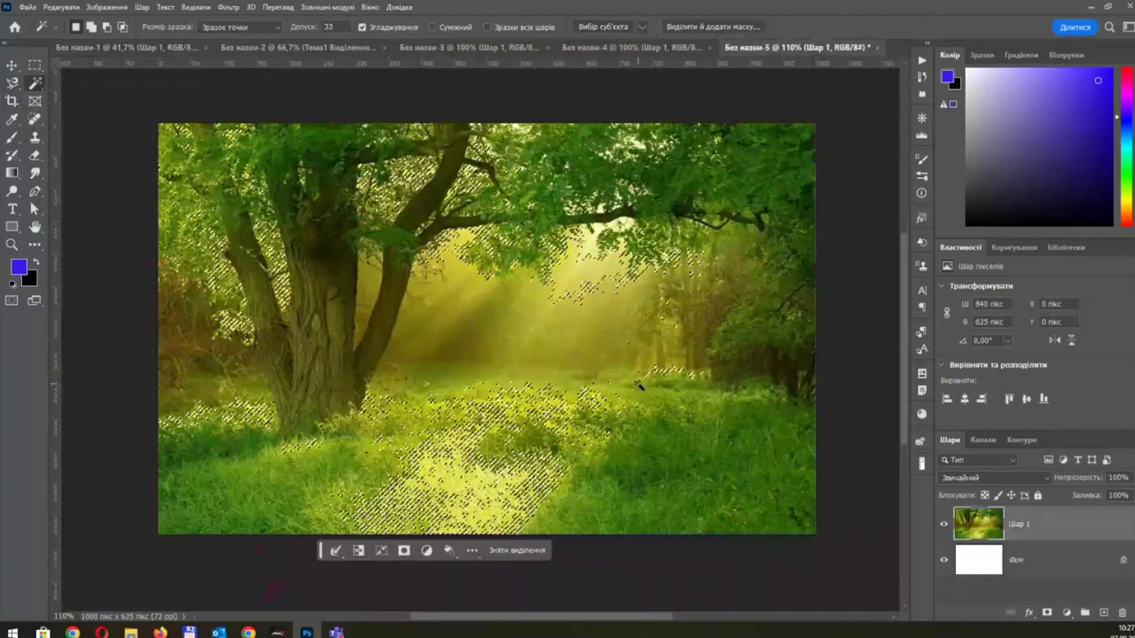
{"action": "left_click", "coordinate": [679, 463]}
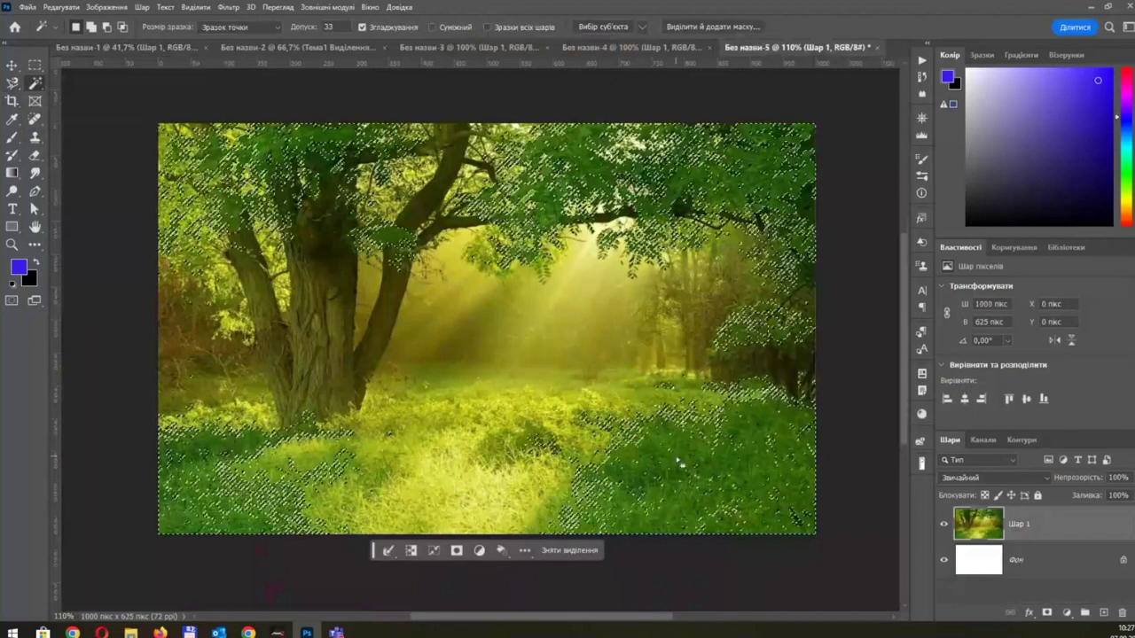
{"action": "key", "text": "ctrl+u"}
Step: Preview the selected greenery turned purple by setting Hue to -142
{"action": "left_click_drag", "start_coordinate": [519, 92], "coordinate": [996, 155]}
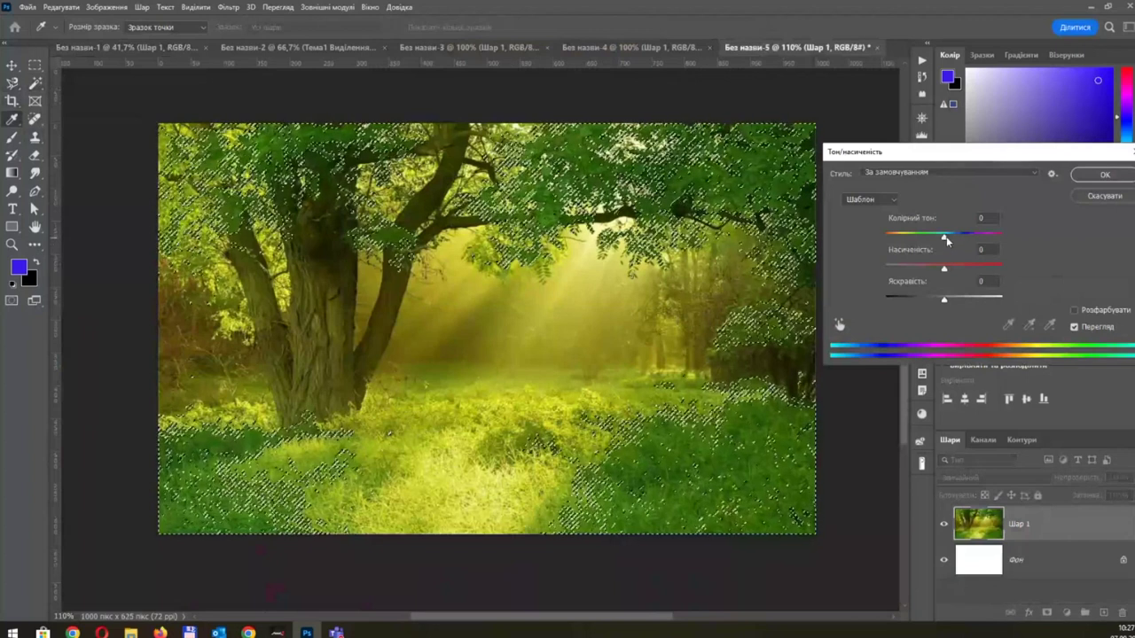
{"action": "left_click_drag", "start_coordinate": [943, 237], "coordinate": [893, 238]}
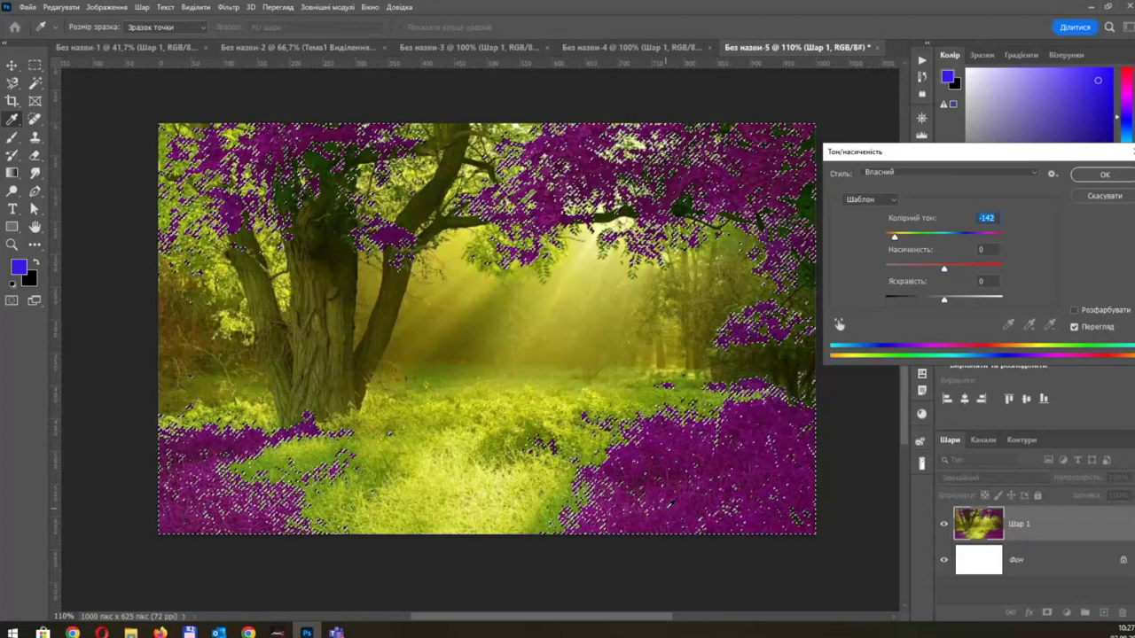
Step: Cancel the hue change, deselect, and turn Contiguous back on
{"action": "key", "text": "Escape"}
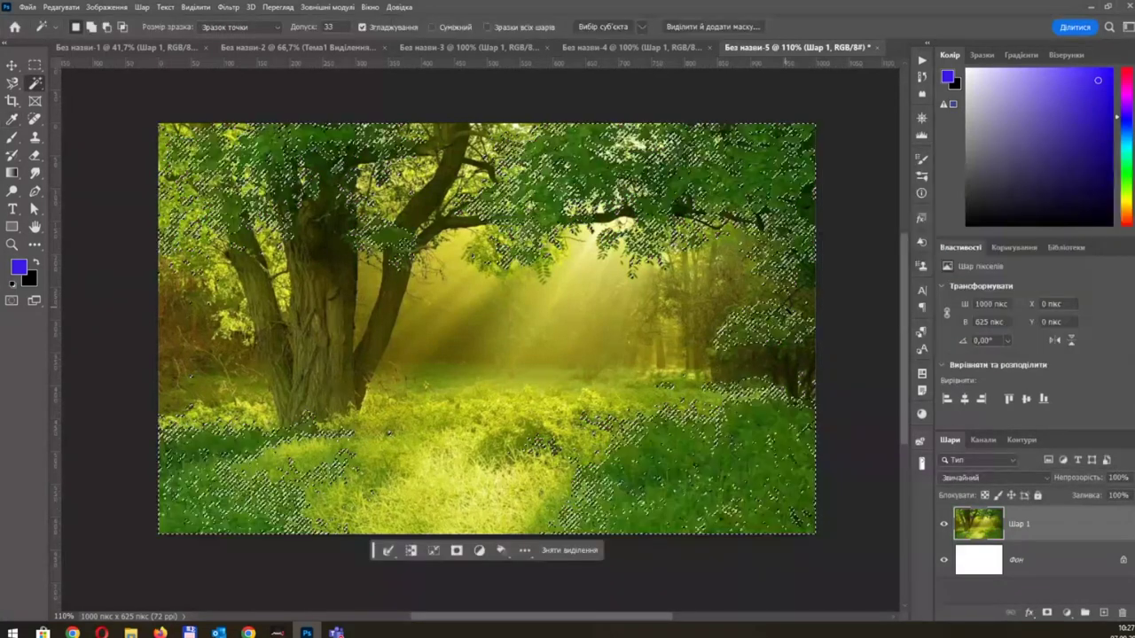
{"action": "left_click", "coordinate": [569, 550]}
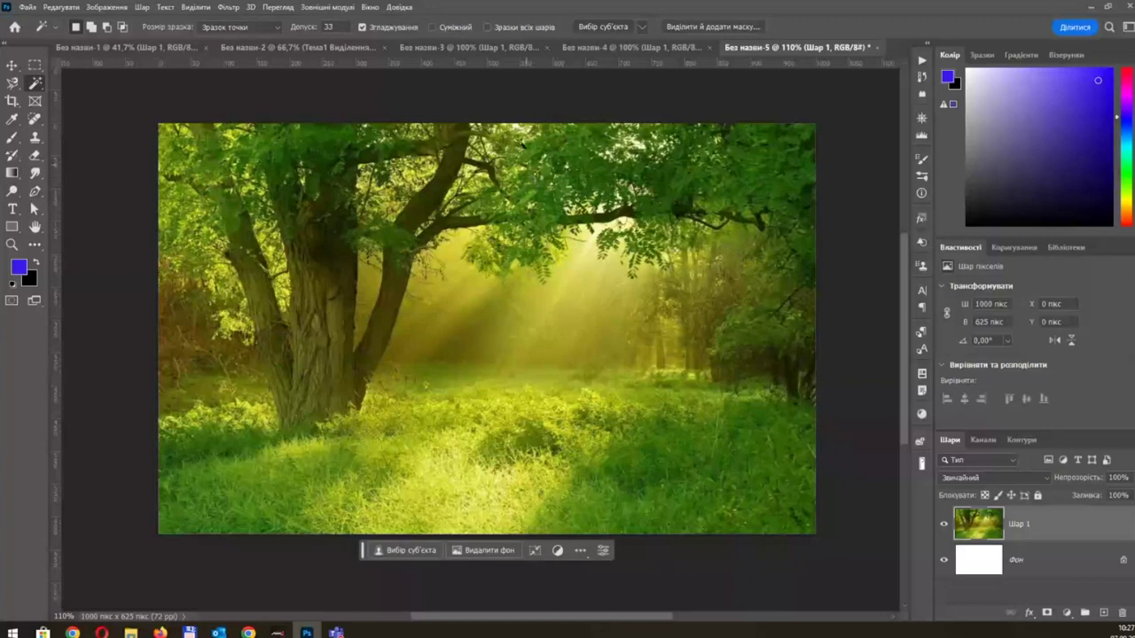
{"action": "left_click", "coordinate": [432, 27]}
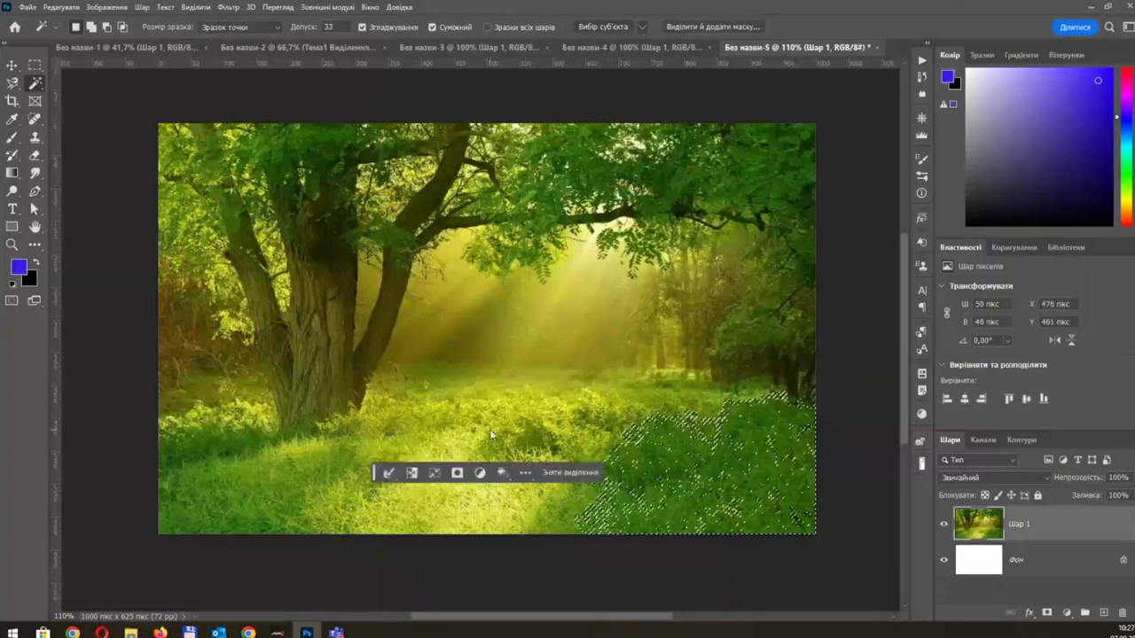
Step: Test contiguous Magic Wand picks on the grass and trunk, then deselect and reselect the Magic Wand
{"action": "left_click", "coordinate": [442, 425]}
{"action": "left_click", "coordinate": [370, 376]}
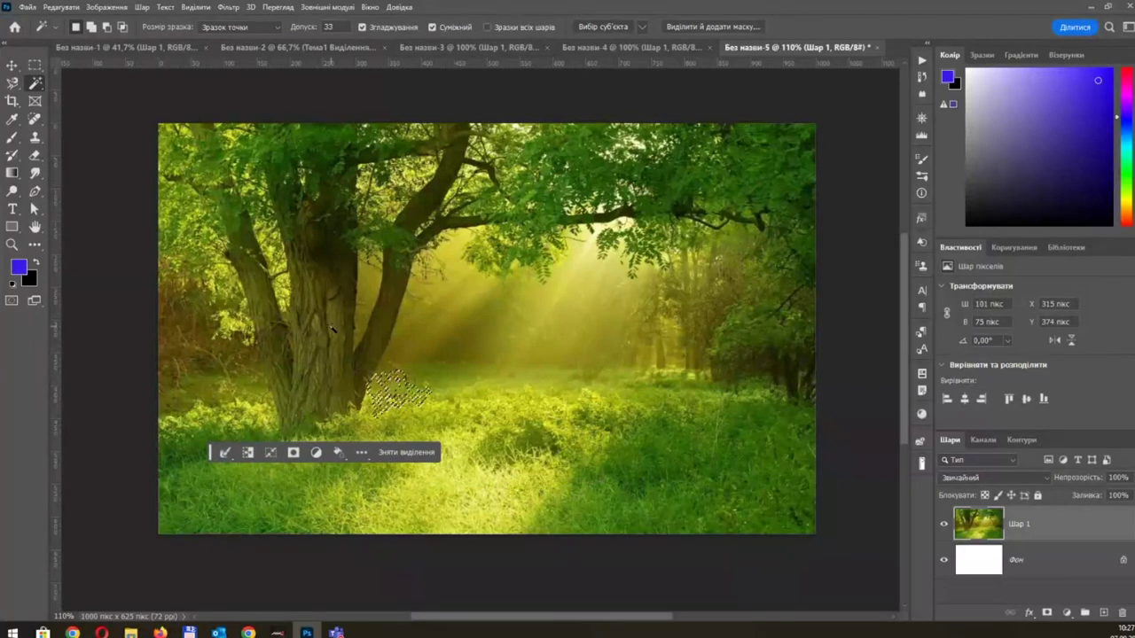
{"action": "left_click", "coordinate": [332, 236]}
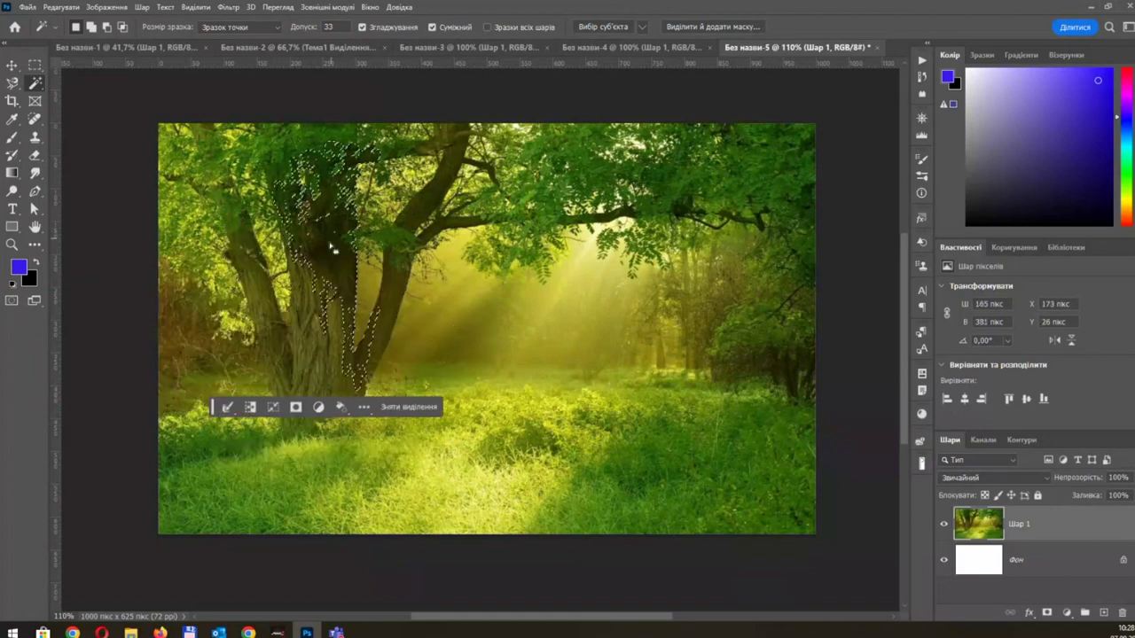
{"action": "key", "text": "ctrl+d"}
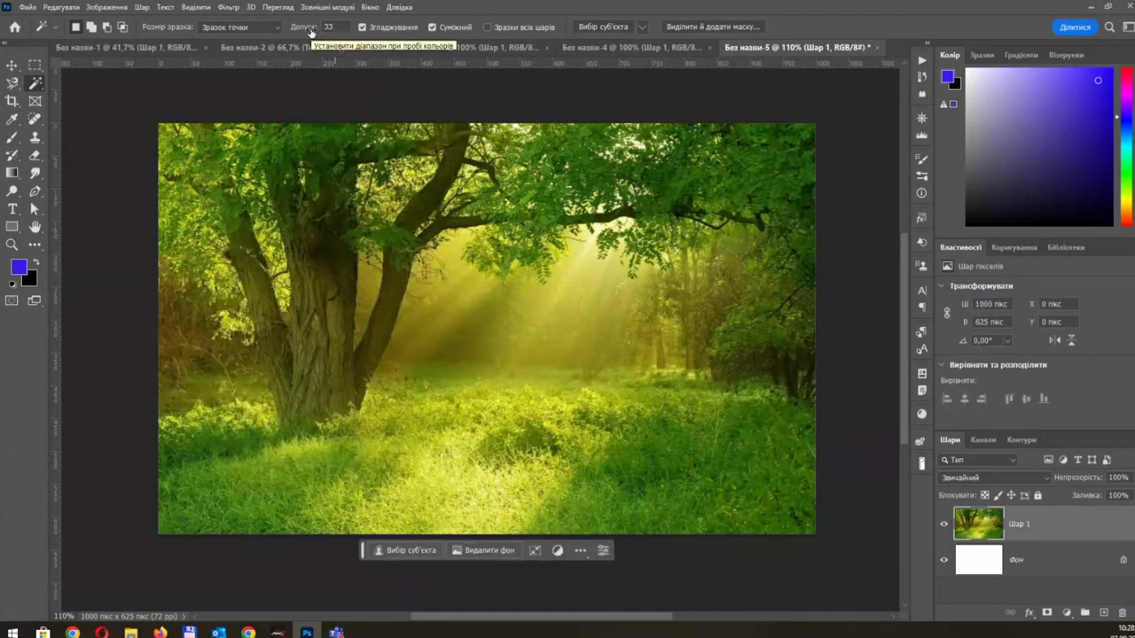
{"action": "left_click", "coordinate": [13, 82]}
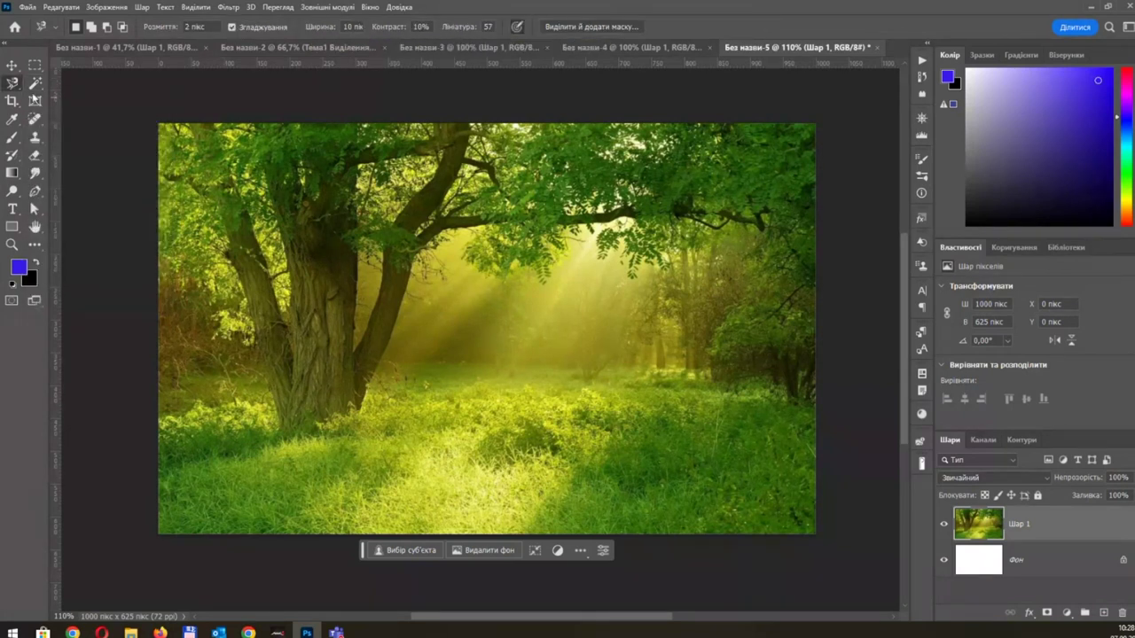
{"action": "left_click", "coordinate": [34, 86]}
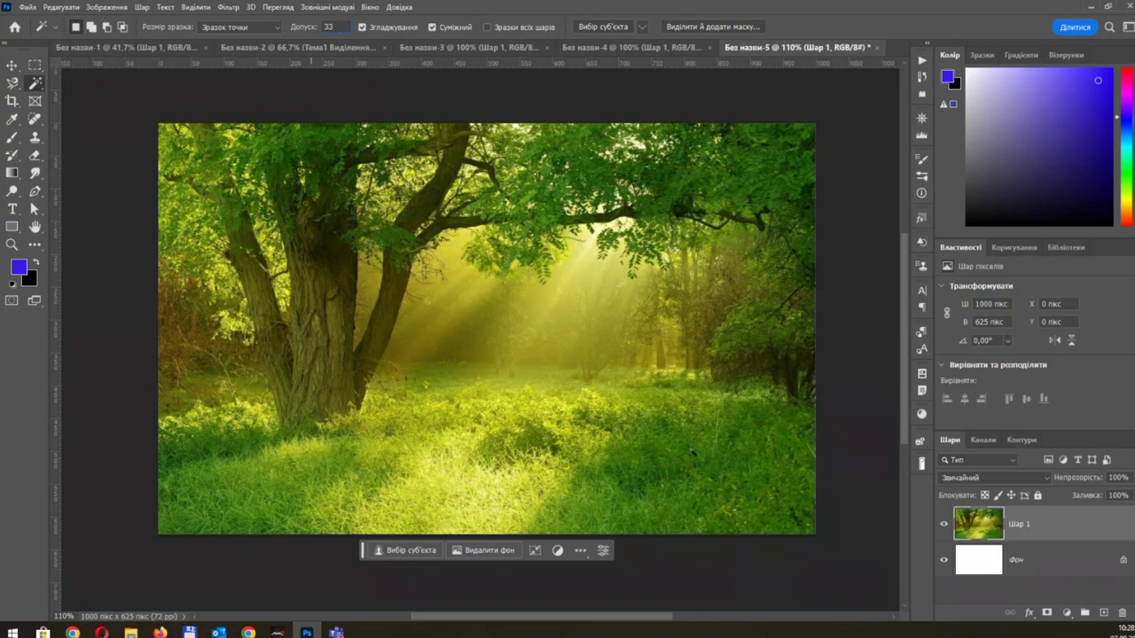
Step: Set Magic Wand tolerance to 3 and select a grass patch
{"action": "left_click", "coordinate": [300, 30]}
{"action": "type", "text": "3"}
{"action": "left_click", "coordinate": [693, 453]}
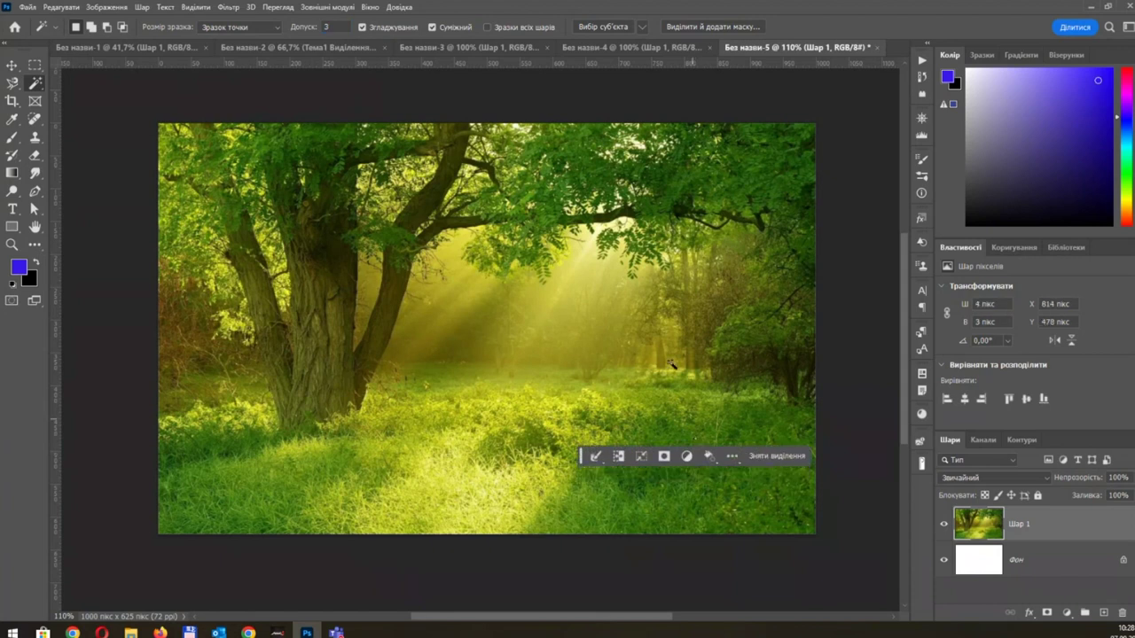
Step: With Contiguous off, sample several grass and foliage colours for scattered exact-match pixels
{"action": "left_click", "coordinate": [446, 32]}
{"action": "left_click", "coordinate": [706, 502]}
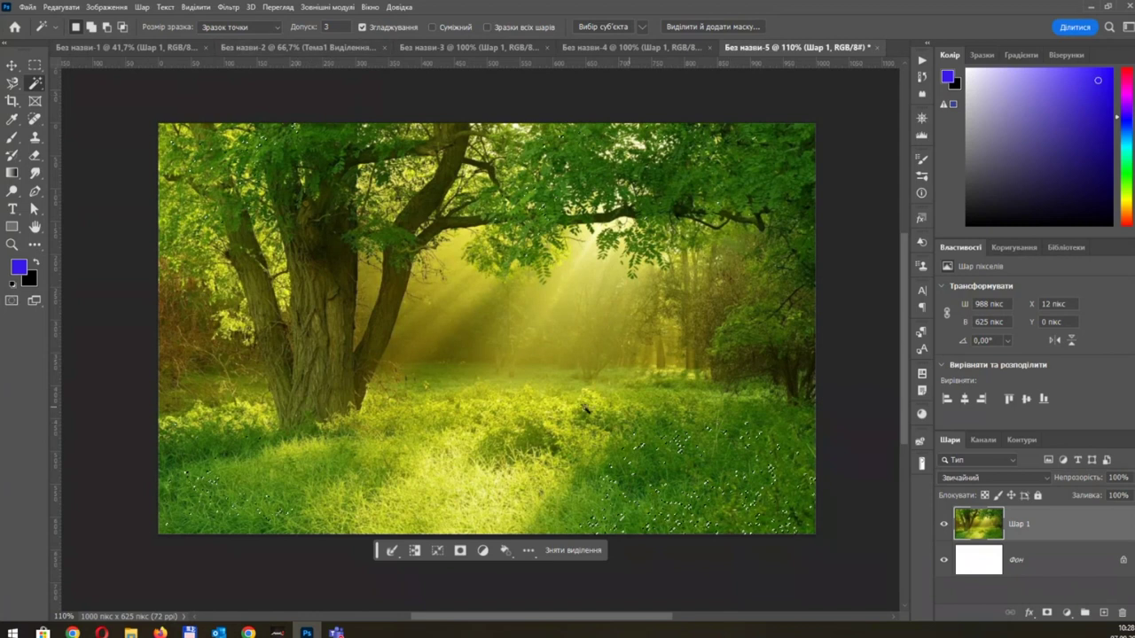
{"action": "left_click", "coordinate": [578, 269]}
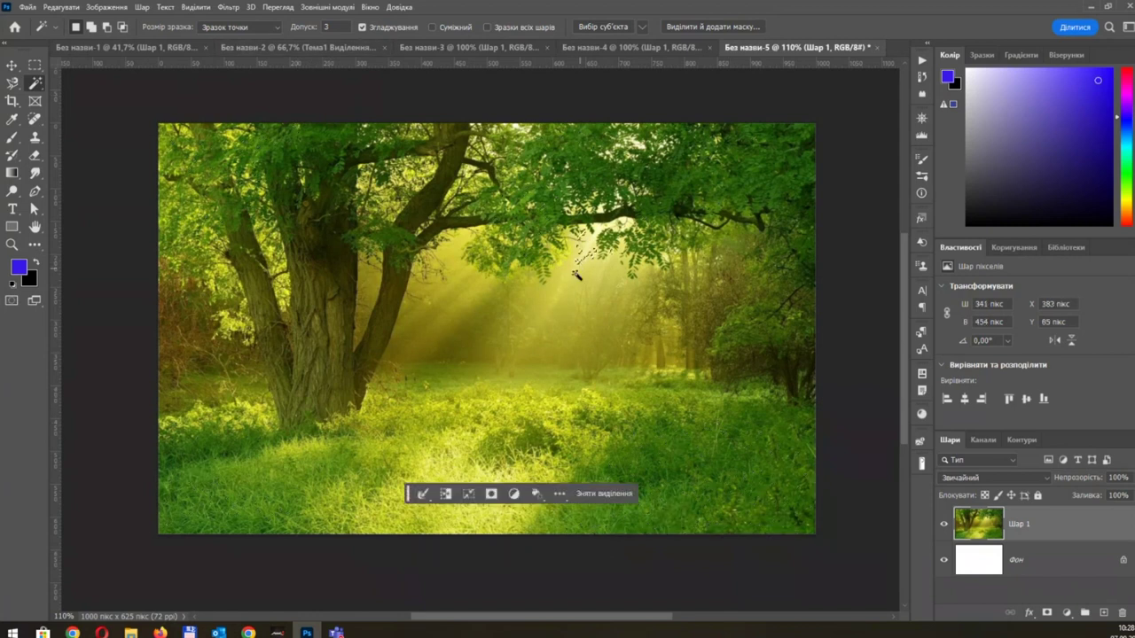
{"action": "left_click", "coordinate": [556, 301]}
{"action": "left_click", "coordinate": [496, 456]}
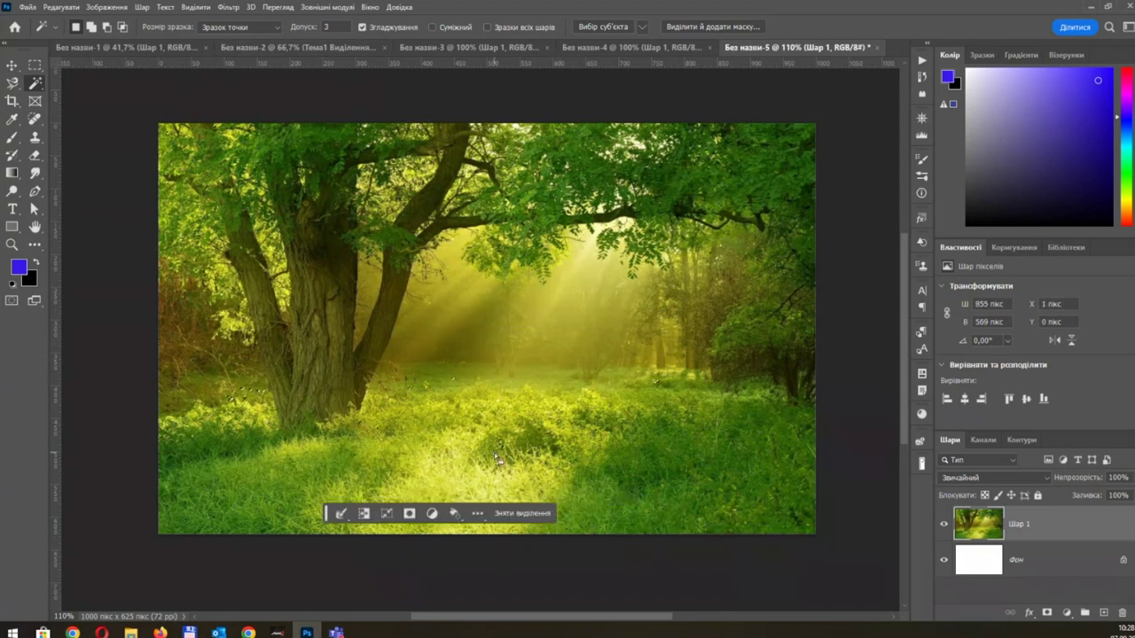
{"action": "left_click", "coordinate": [335, 27]}
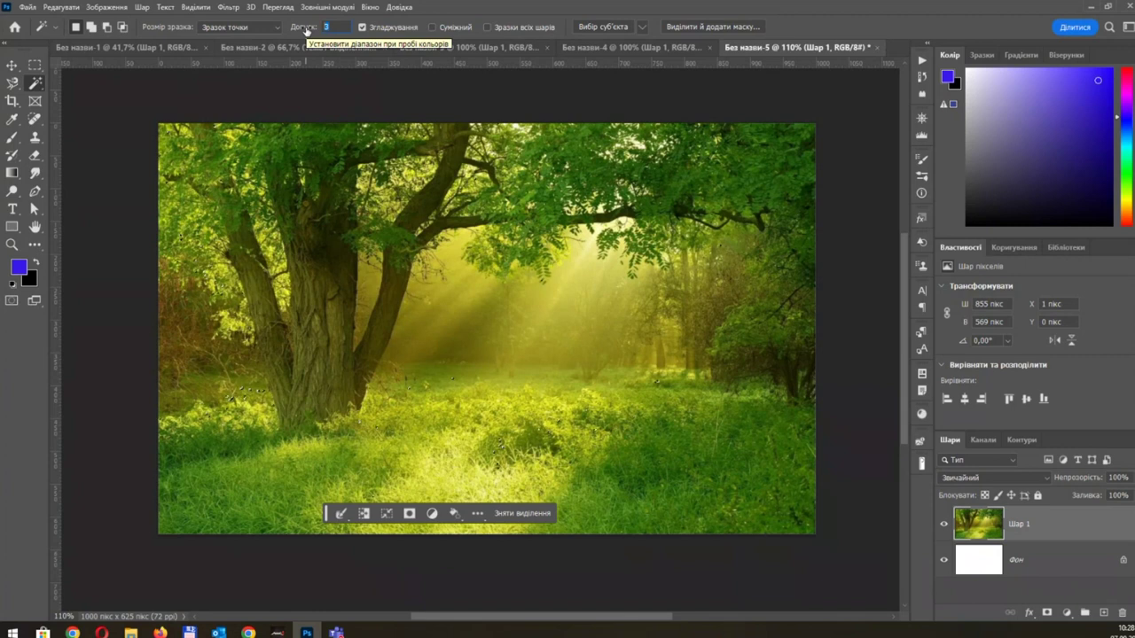
Step: Reset tolerance to 33, then with Contiguous on select only the connected bottom-right grass
{"action": "type", "text": "33"}
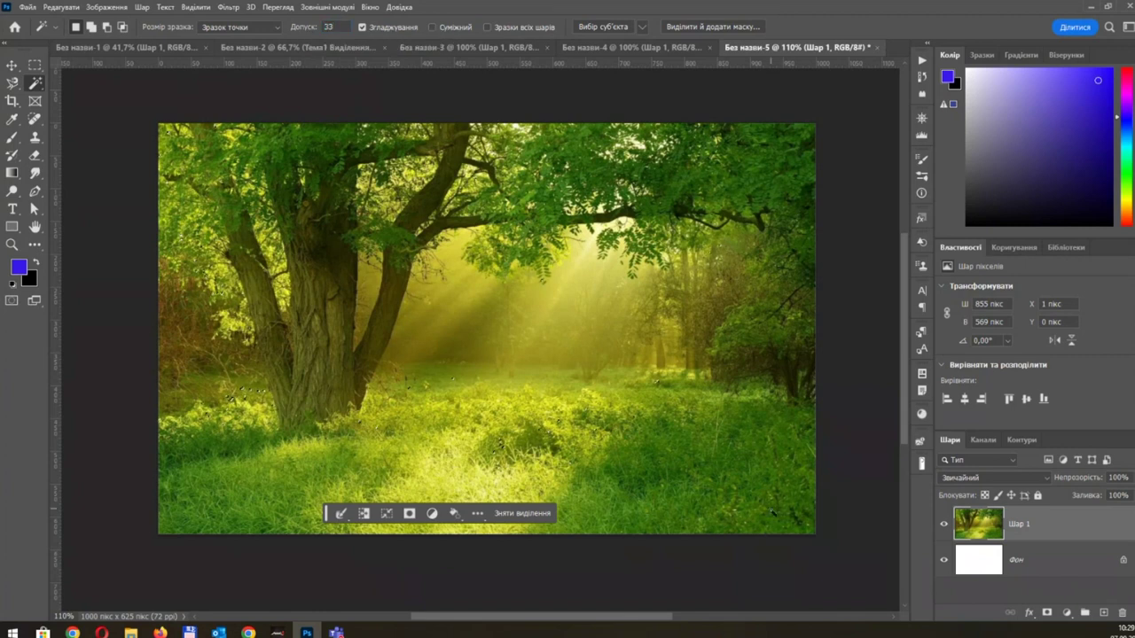
{"action": "left_click", "coordinate": [715, 458]}
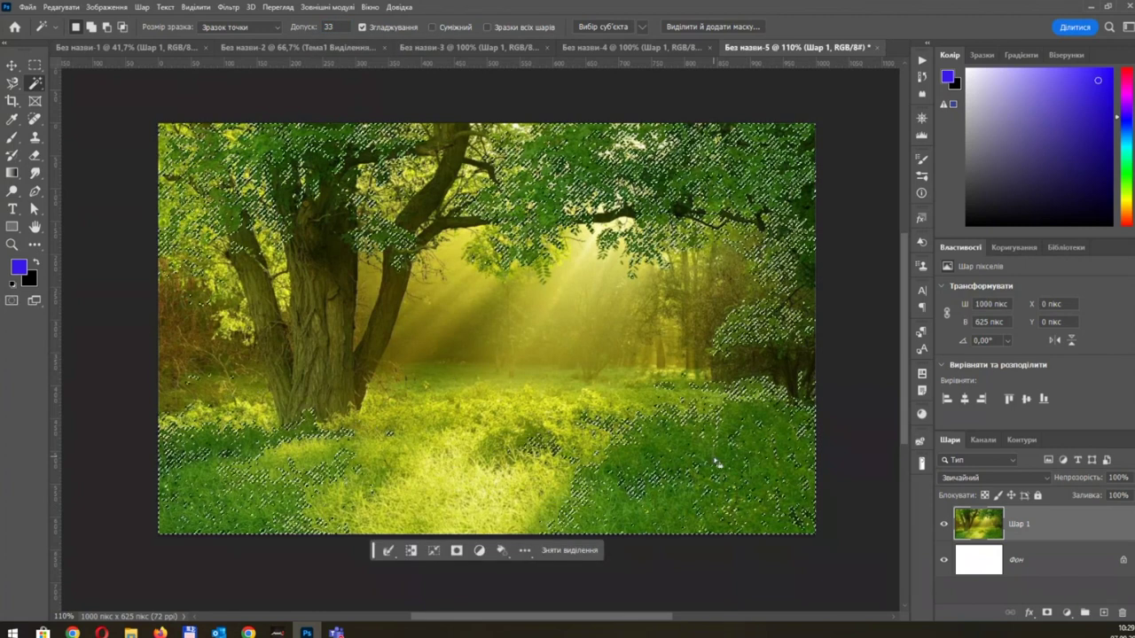
{"action": "left_click", "coordinate": [483, 427]}
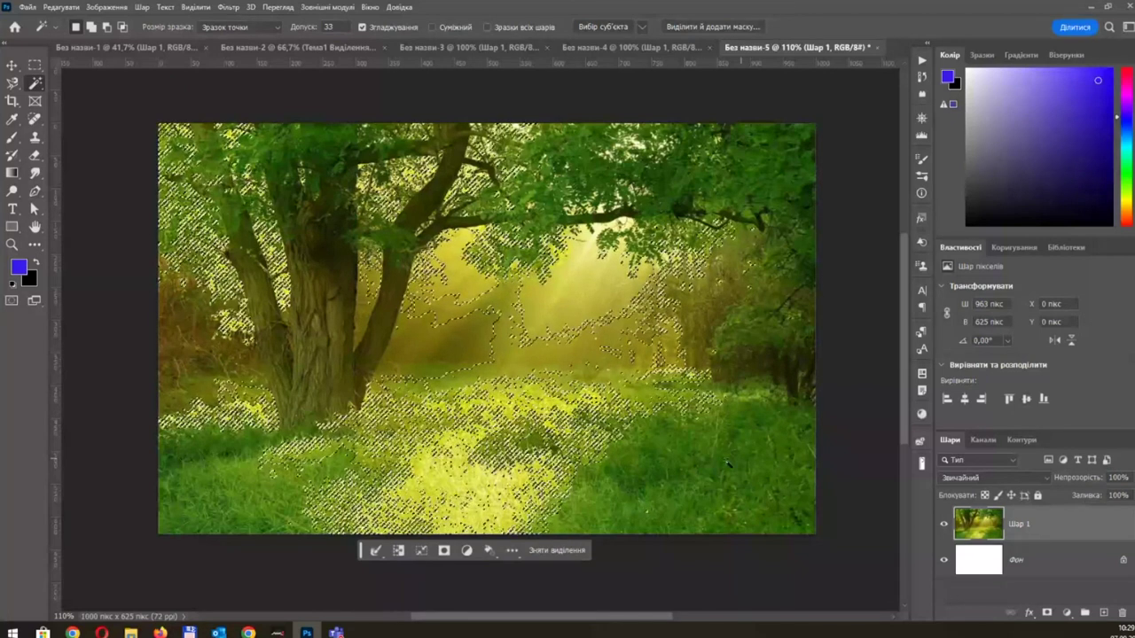
{"action": "left_click", "coordinate": [727, 463]}
{"action": "left_click", "coordinate": [432, 27]}
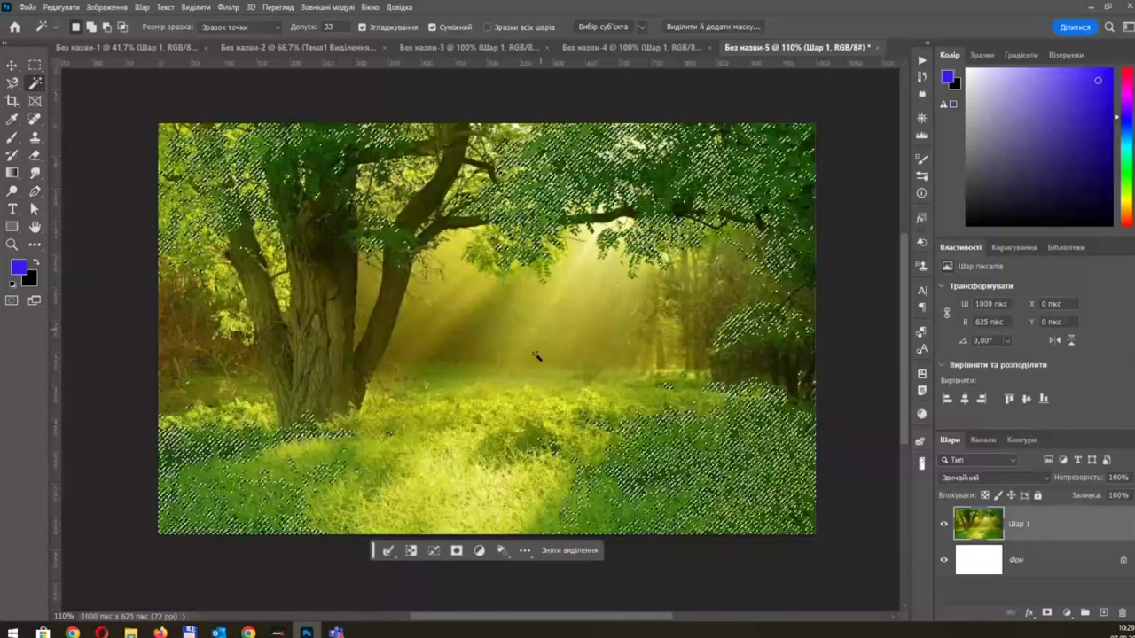
{"action": "left_click", "coordinate": [701, 457]}
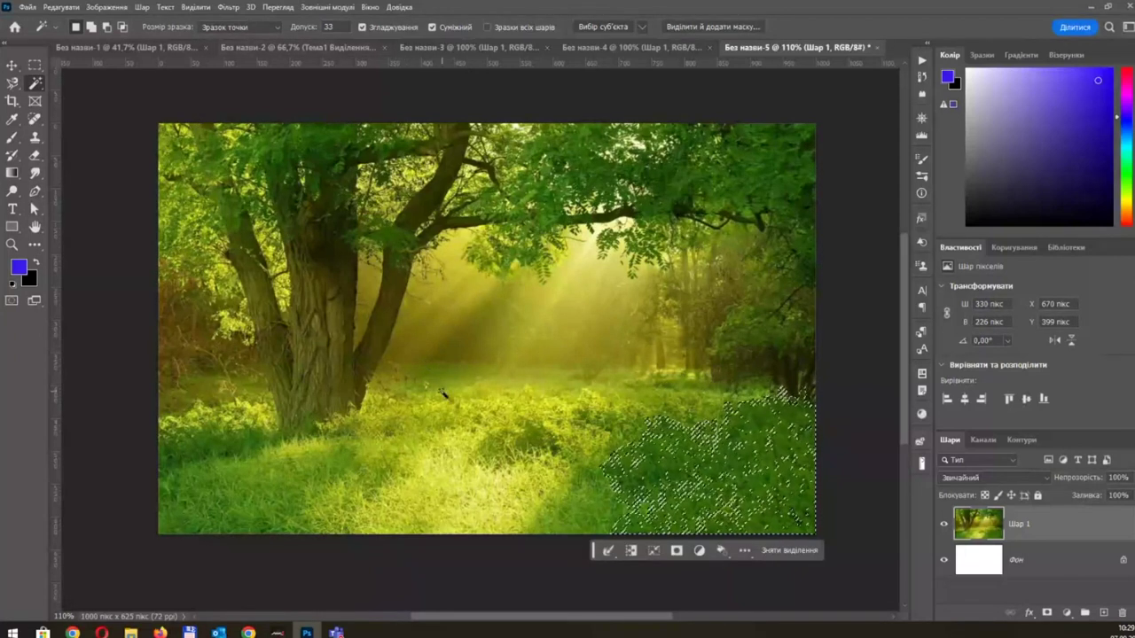
Step: Switch to Quick Selection, deselect, and brush over the lower-left and lower-right grass
{"action": "right_click", "coordinate": [42, 87]}
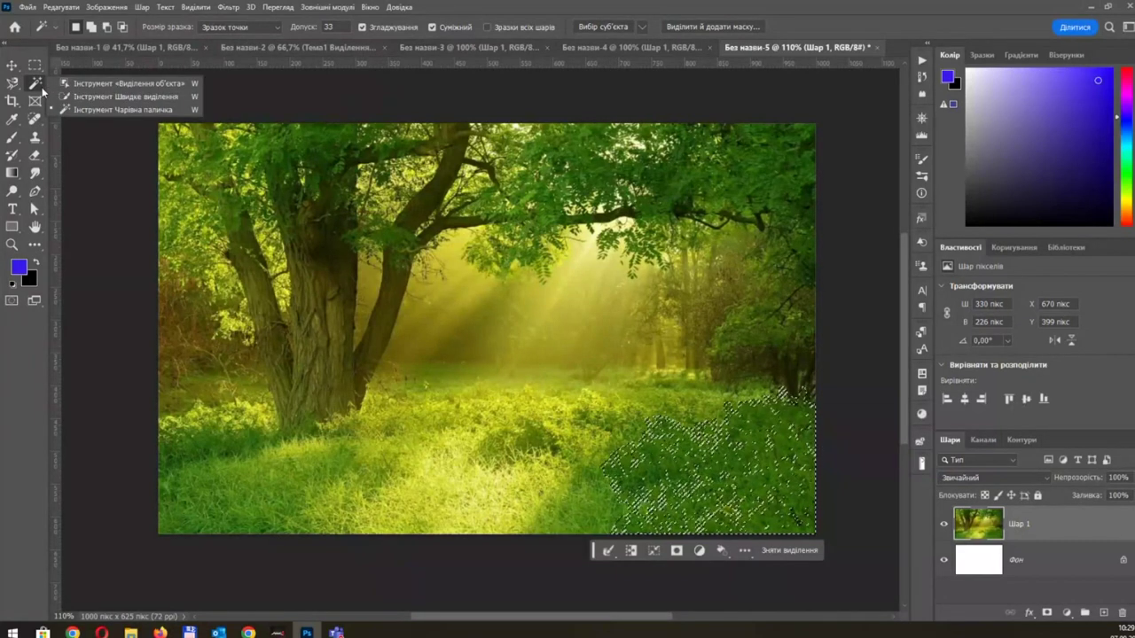
{"action": "left_click", "coordinate": [151, 96]}
{"action": "key", "text": "ctrl+d"}
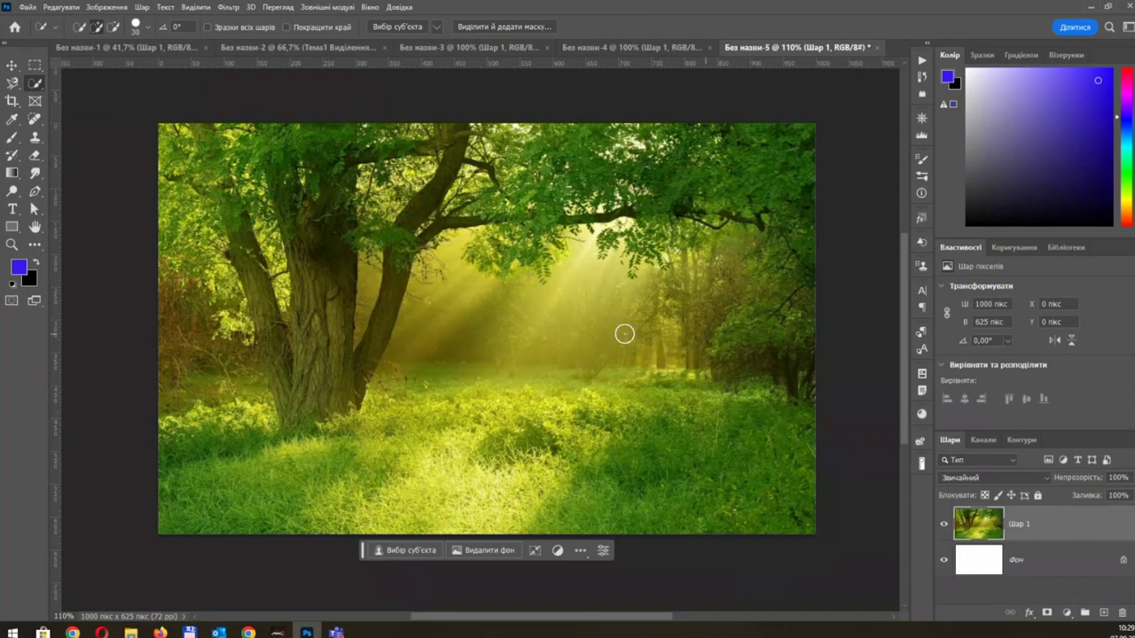
{"action": "mouse_move", "coordinate": [168, 522]}
{"action": "left_mouse_down"}
{"action": "mouse_move", "coordinate": [212, 474]}
{"action": "mouse_move", "coordinate": [207, 453]}
{"action": "mouse_move", "coordinate": [274, 470]}
{"action": "mouse_move", "coordinate": [337, 462]}
{"action": "mouse_move", "coordinate": [352, 481]}
{"action": "mouse_move", "coordinate": [272, 524]}
{"action": "left_mouse_up"}
{"action": "mouse_move", "coordinate": [719, 519]}
{"action": "left_mouse_down"}
{"action": "mouse_move", "coordinate": [694, 517]}
{"action": "mouse_move", "coordinate": [633, 473]}
{"action": "mouse_move", "coordinate": [590, 481]}
{"action": "mouse_move", "coordinate": [641, 451]}
{"action": "mouse_move", "coordinate": [810, 436]}
{"action": "mouse_move", "coordinate": [747, 431]}
{"action": "left_mouse_up"}
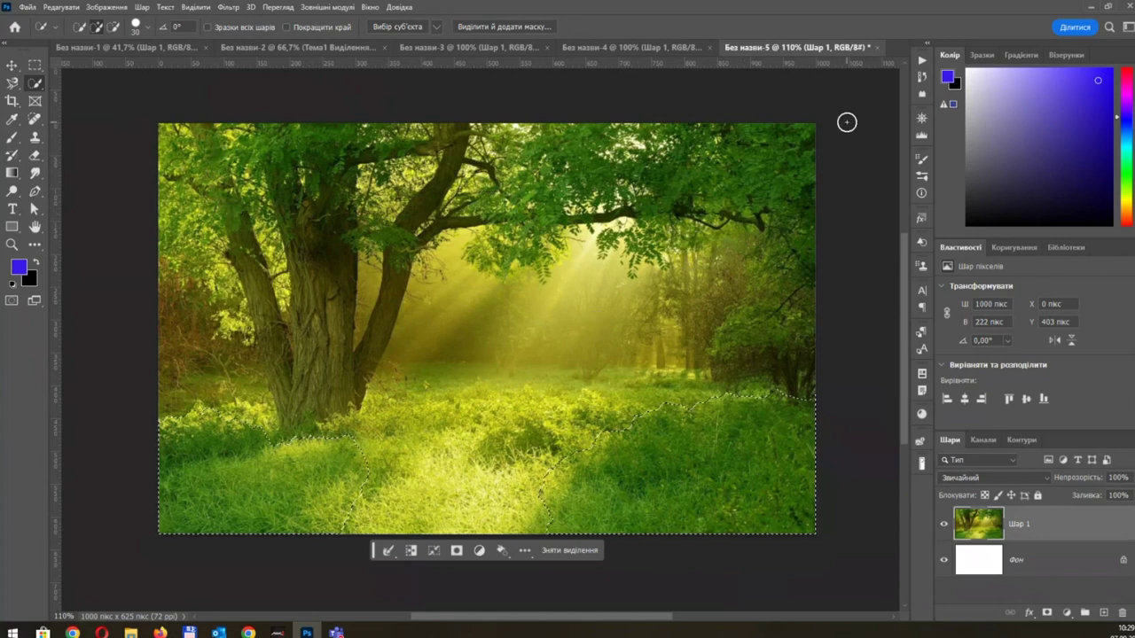
Step: Switch to the Без назви-1 photo, deselect, zoom in, and choose the Object Selection Tool
{"action": "left_click", "coordinate": [148, 48]}
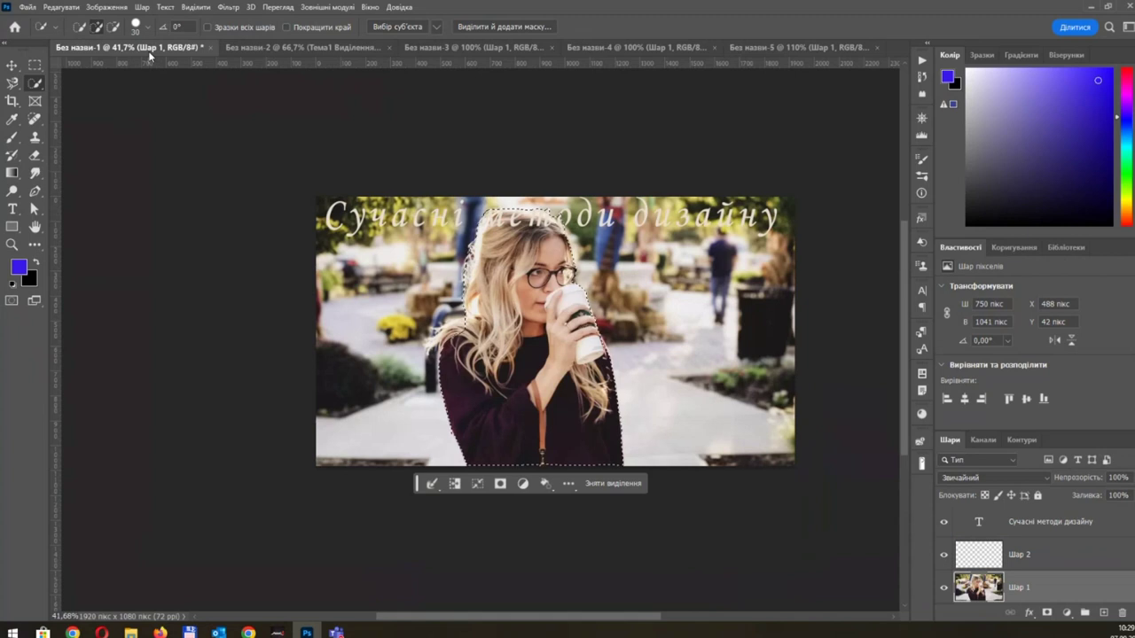
{"action": "key", "text": "ctrl+d"}
{"action": "scroll", "coordinate": [610, 232], "scroll_direction": "up", "scroll_amount": 1}
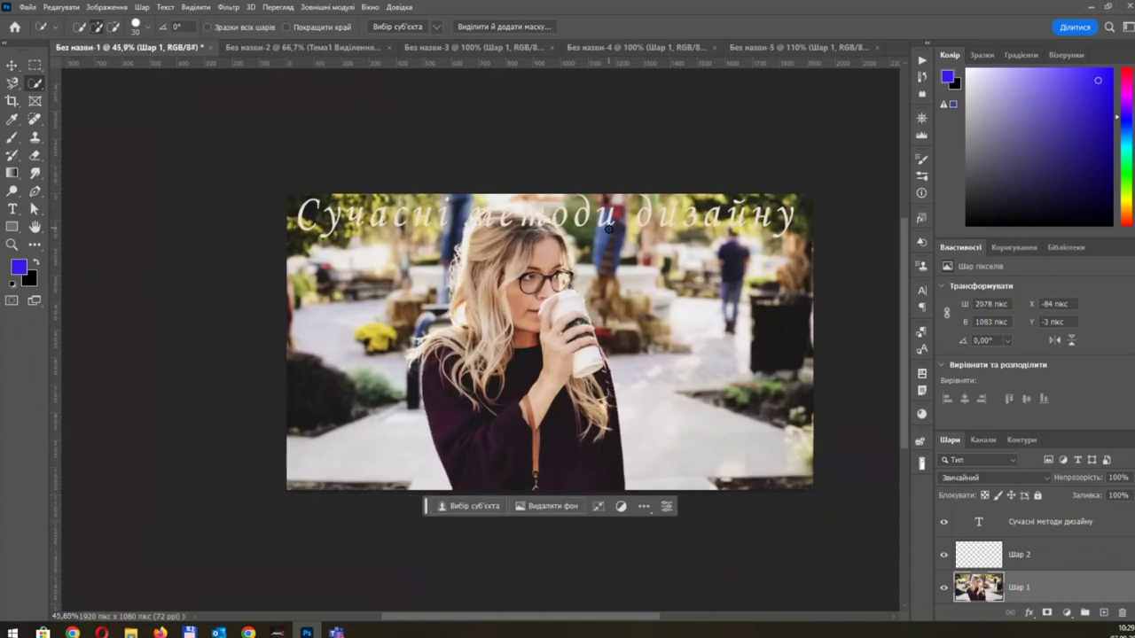
{"action": "scroll", "coordinate": [610, 232], "scroll_direction": "up", "scroll_amount": 1}
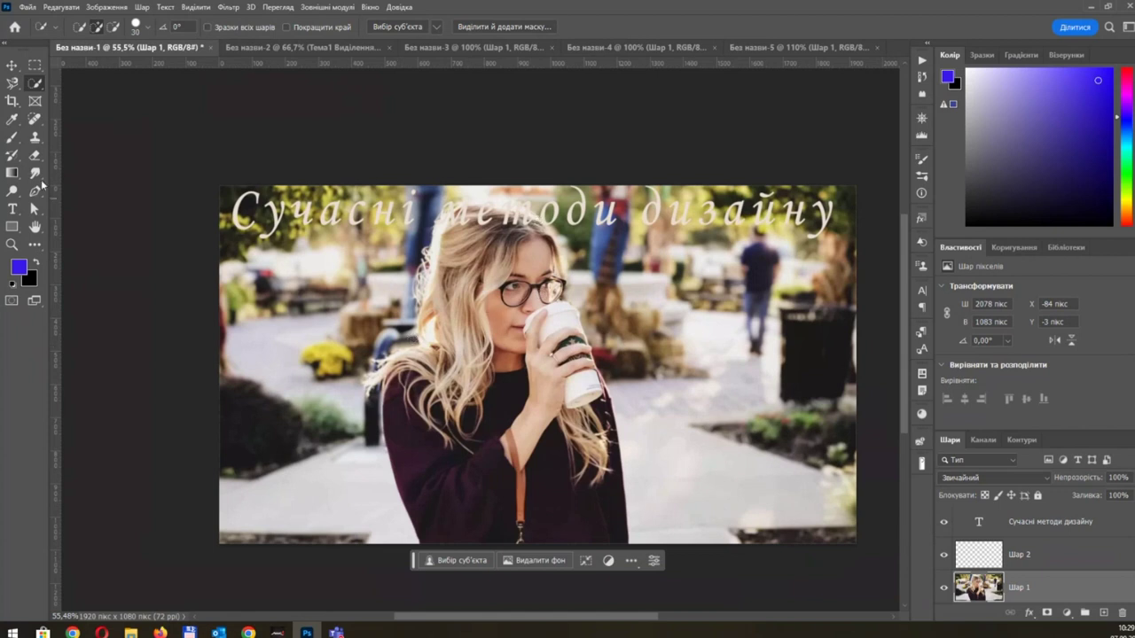
{"action": "right_click", "coordinate": [36, 84]}
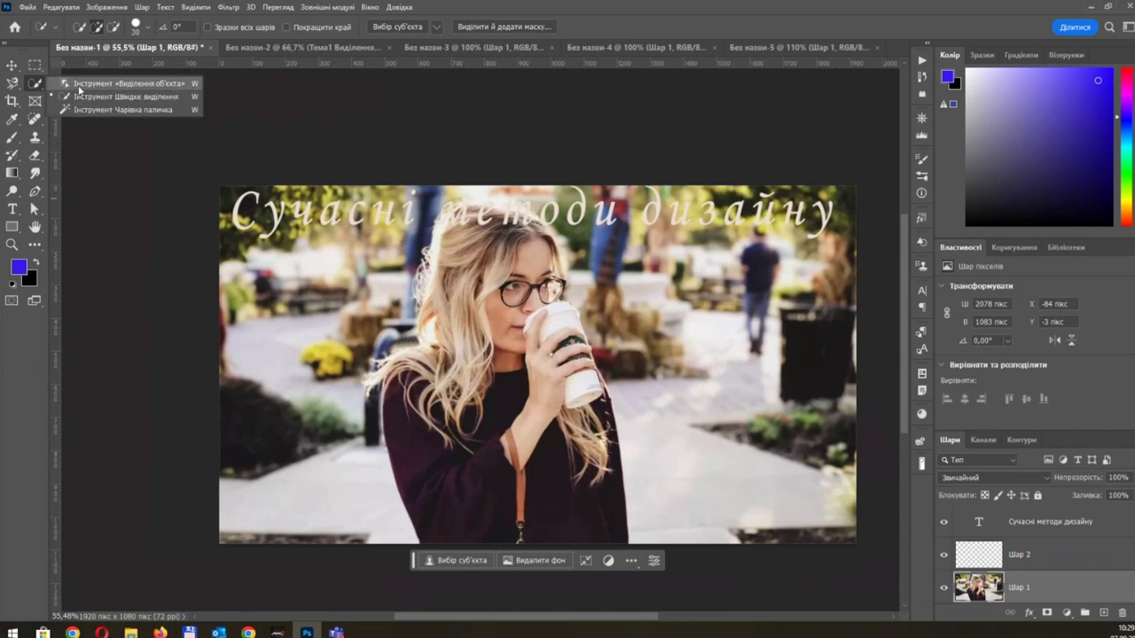
{"action": "left_click", "coordinate": [129, 84]}
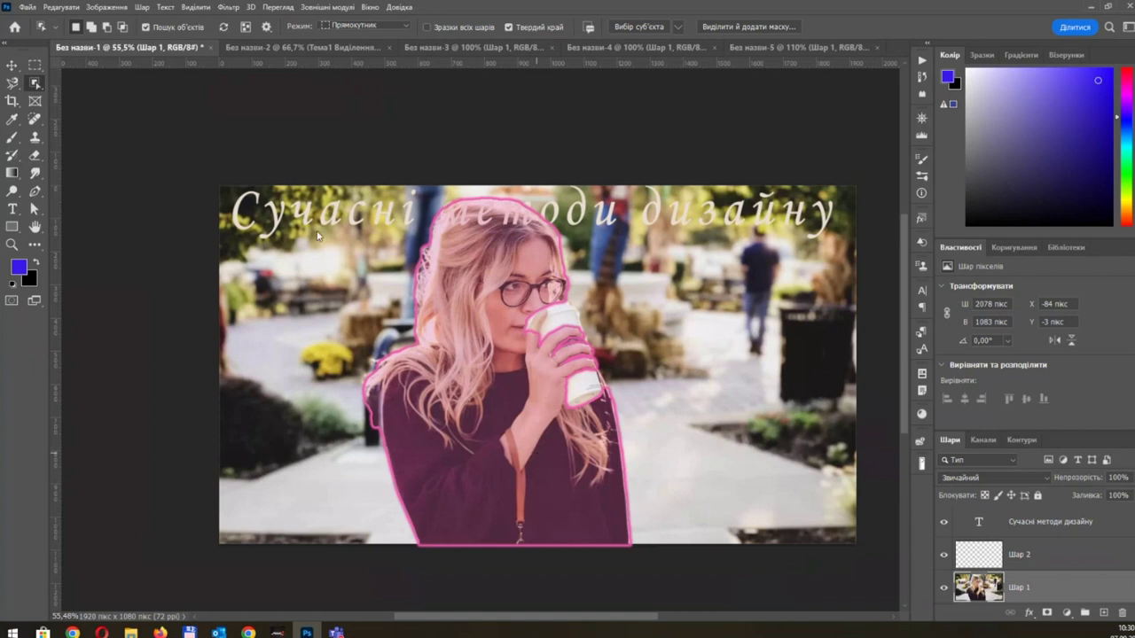
Step: Select the woman with Object Selection, then select only her coffee cup
{"action": "left_click", "coordinate": [639, 270]}
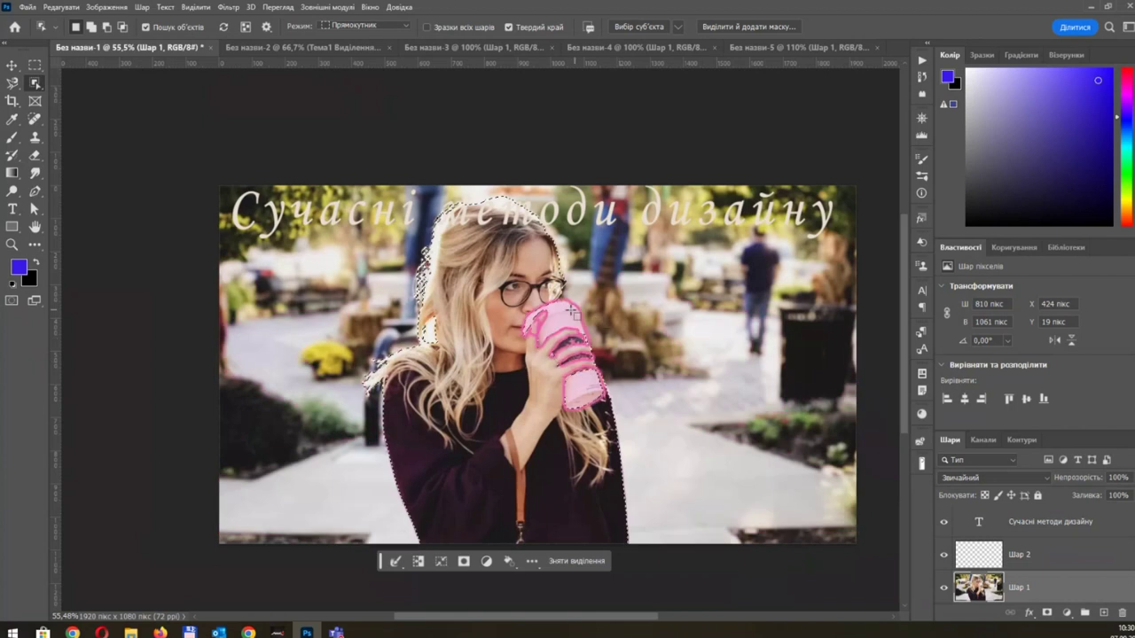
{"action": "left_click", "coordinate": [560, 321]}
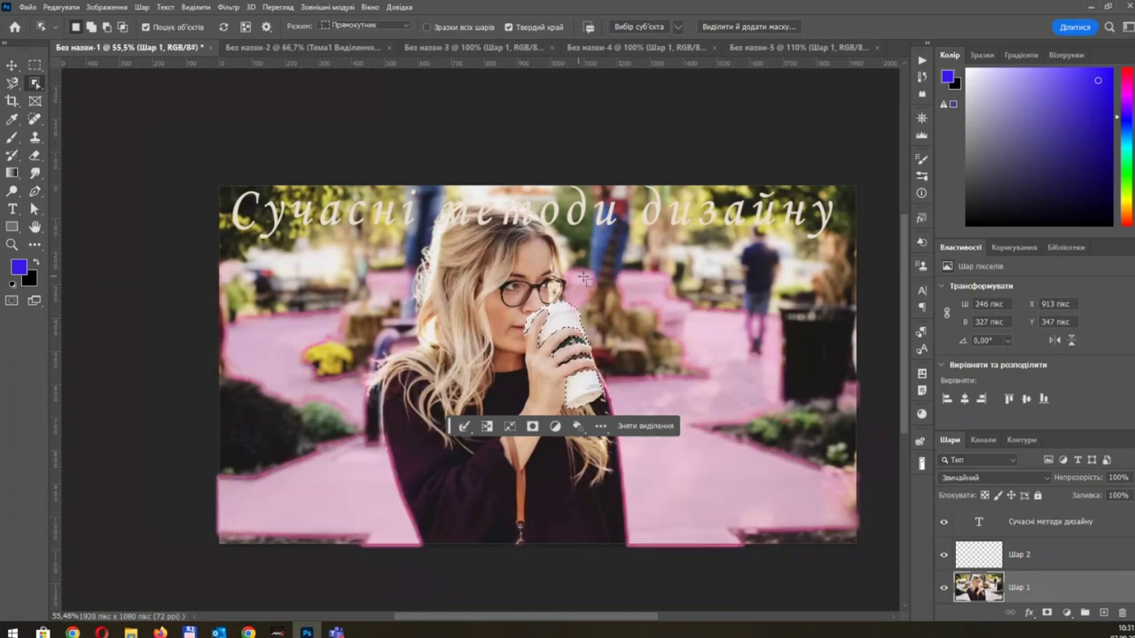
Step: Zoom in and pan to inspect the cup selection's edges, then zoom back out
{"action": "scroll", "coordinate": [582, 334], "scroll_direction": "up", "scroll_amount": 3}
{"action": "scroll", "coordinate": [583, 334], "scroll_direction": "up", "scroll_amount": 2}
{"action": "scroll", "coordinate": [582, 334], "scroll_direction": "up", "scroll_amount": 2}
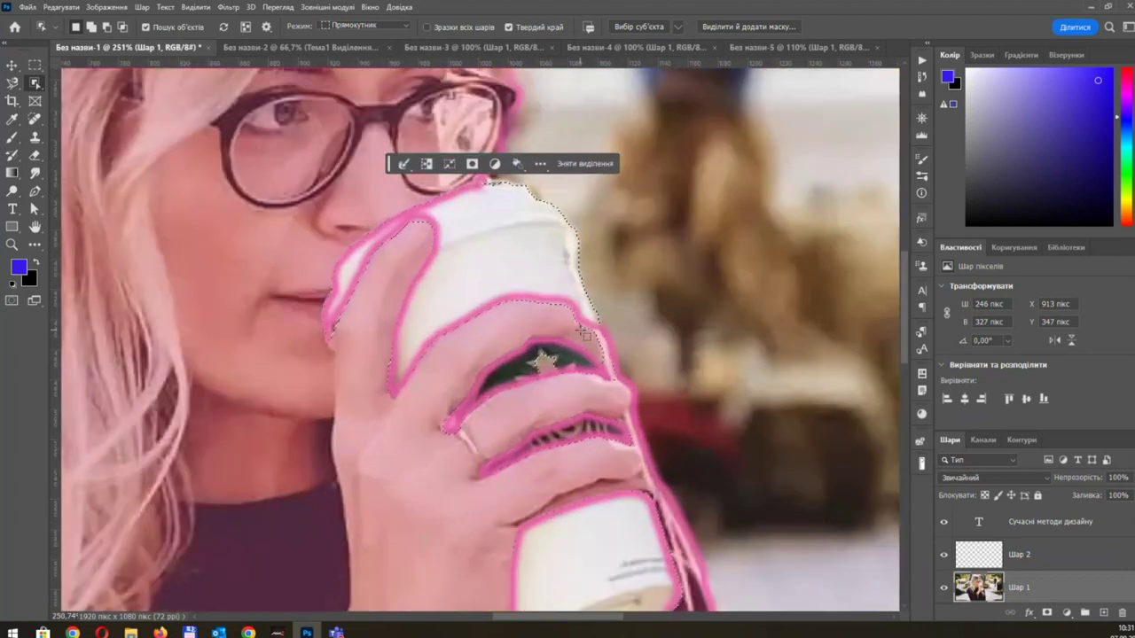
{"action": "scroll", "coordinate": [417, 215], "scroll_direction": "up", "scroll_amount": 1}
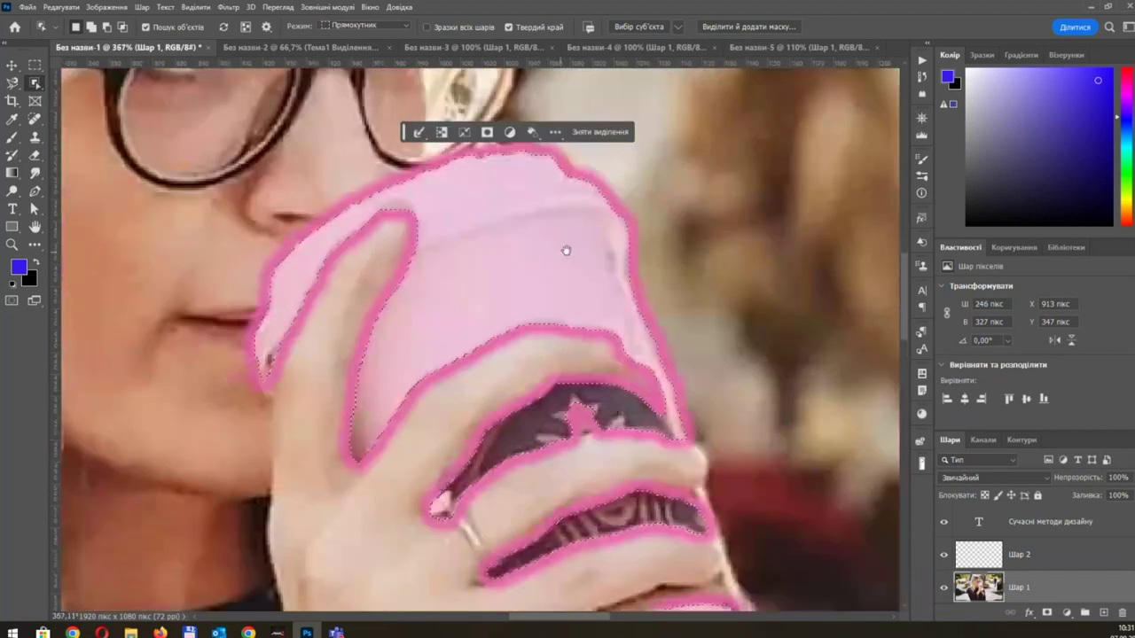
{"action": "scroll", "coordinate": [470, 195], "scroll_direction": "up", "scroll_amount": 1}
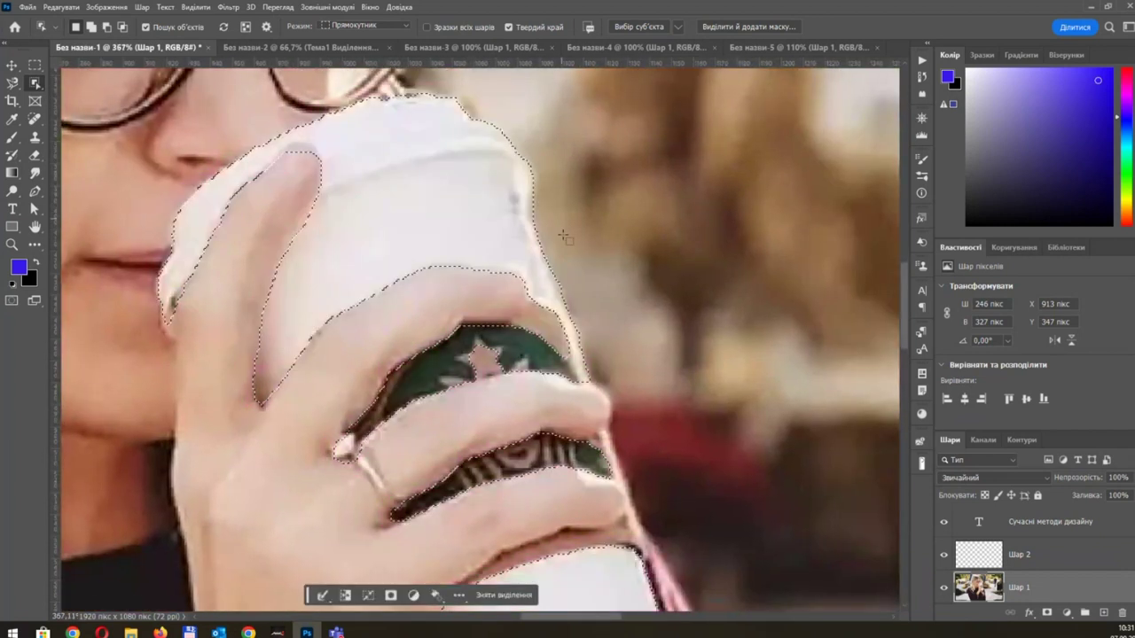
{"action": "left_click_drag", "start_coordinate": [675, 505], "coordinate": [656, 266]}
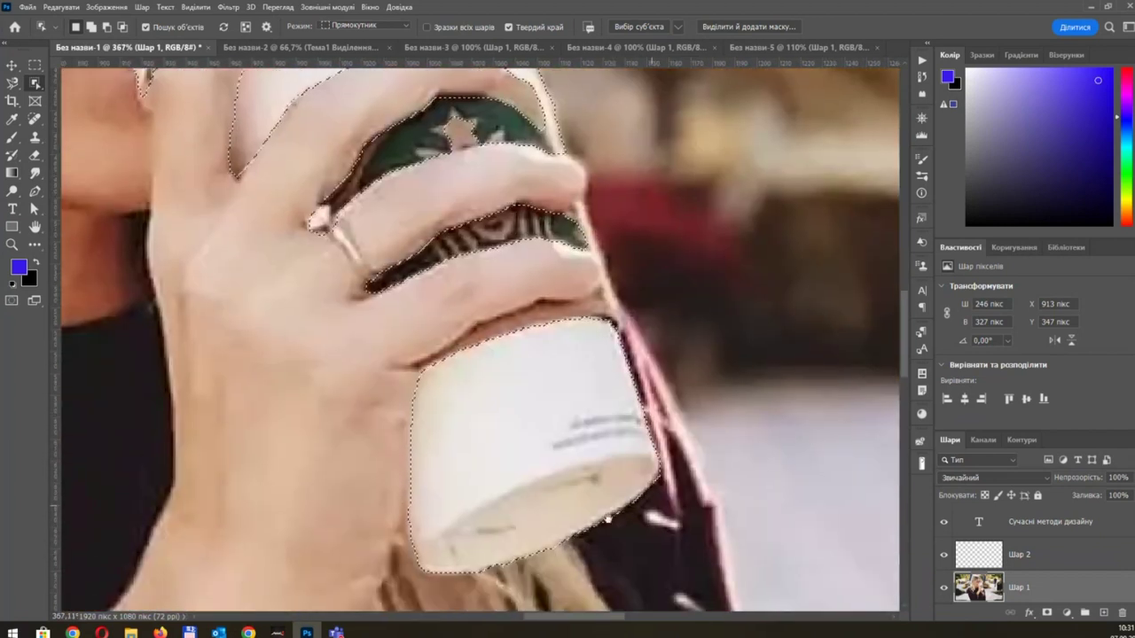
{"action": "scroll", "coordinate": [489, 256], "scroll_direction": "down", "scroll_amount": 3}
{"action": "scroll", "coordinate": [488, 256], "scroll_direction": "down", "scroll_amount": 2}
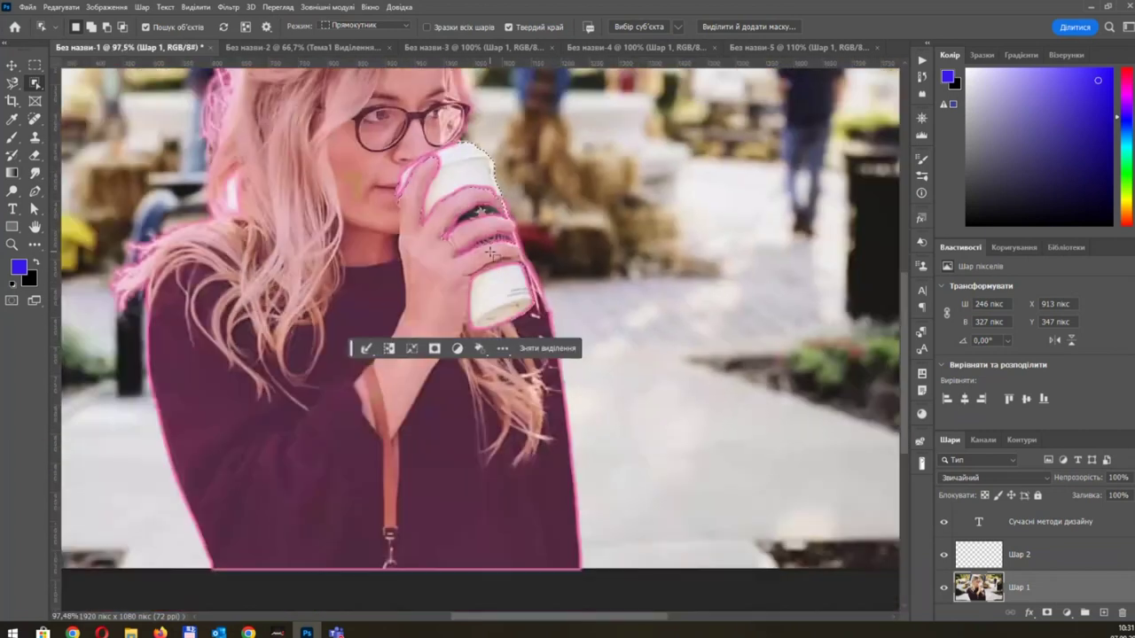
{"action": "scroll", "coordinate": [489, 256], "scroll_direction": "down", "scroll_amount": 1}
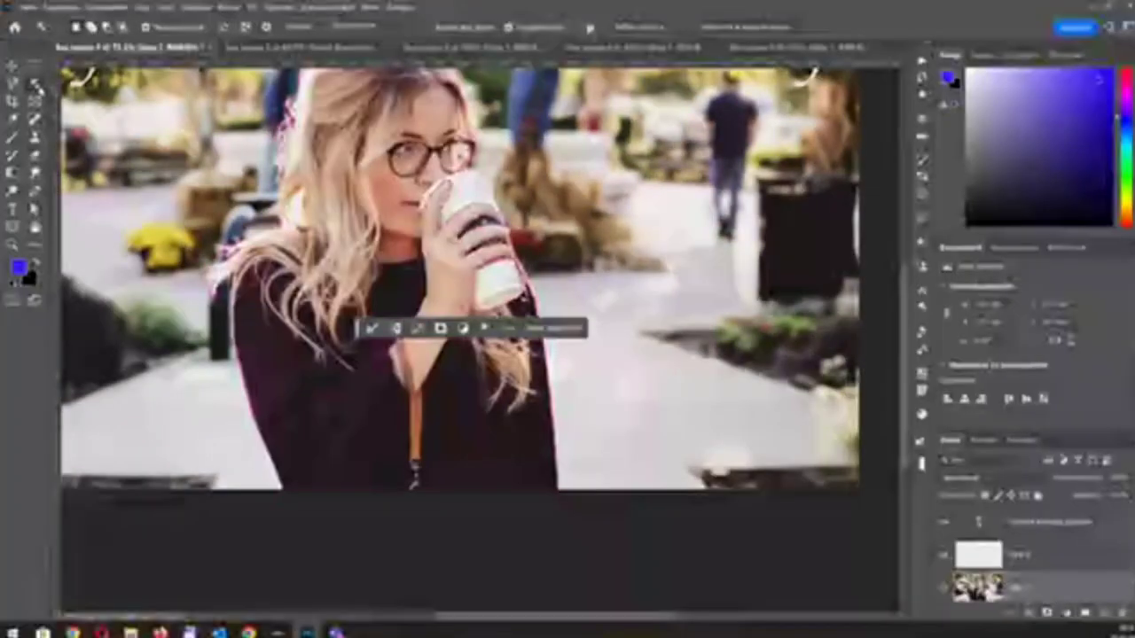
{"action": "right_click", "coordinate": [37, 85]}
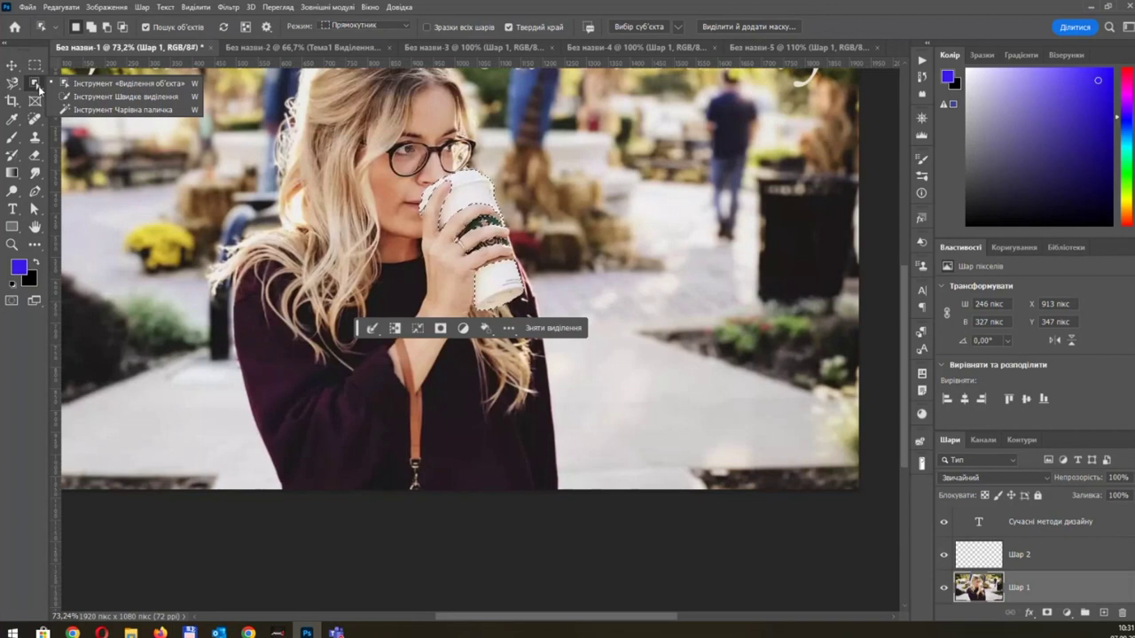
Step: Switch to Quick Selection, drop the cup selection, and use Select Subject to select the woman
{"action": "left_click", "coordinate": [125, 96]}
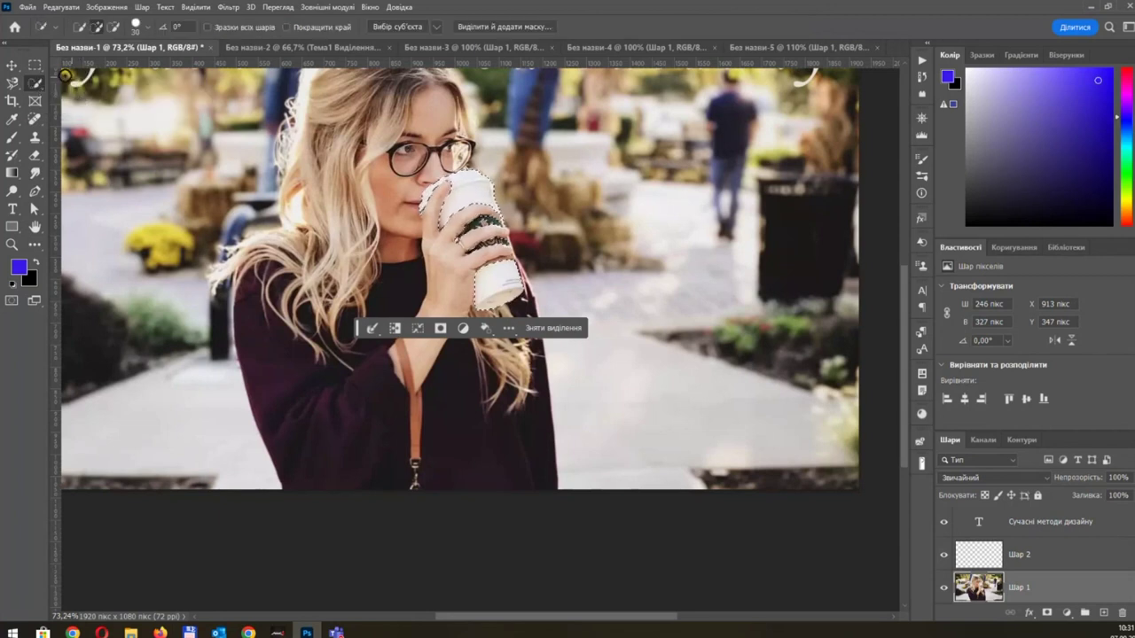
{"action": "key", "text": "ctrl+d"}
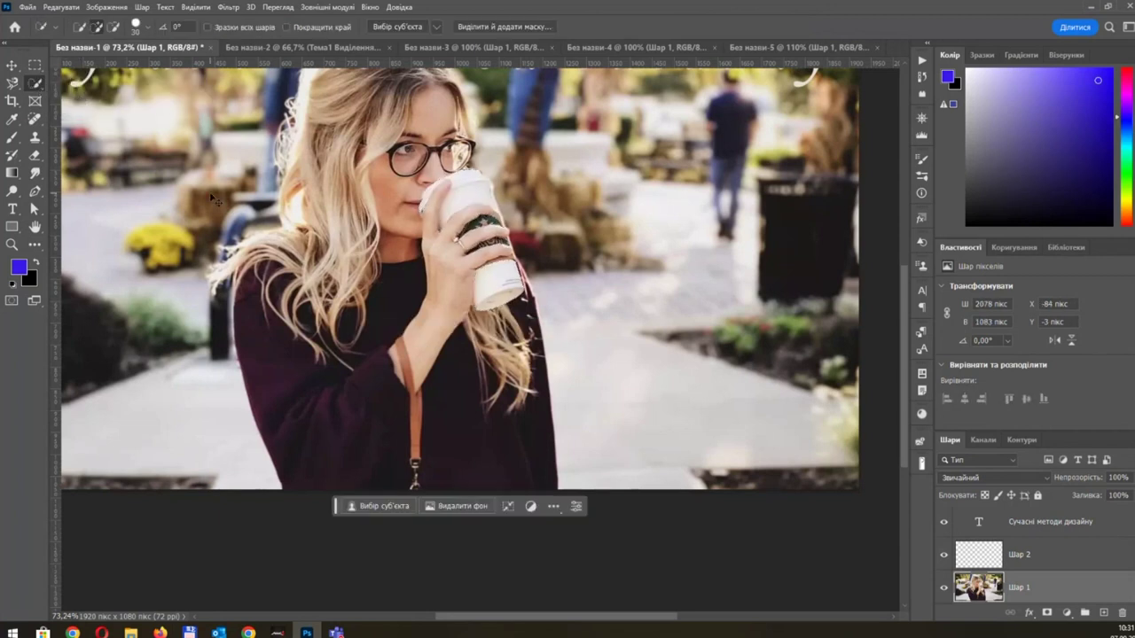
{"action": "left_click", "coordinate": [394, 29]}
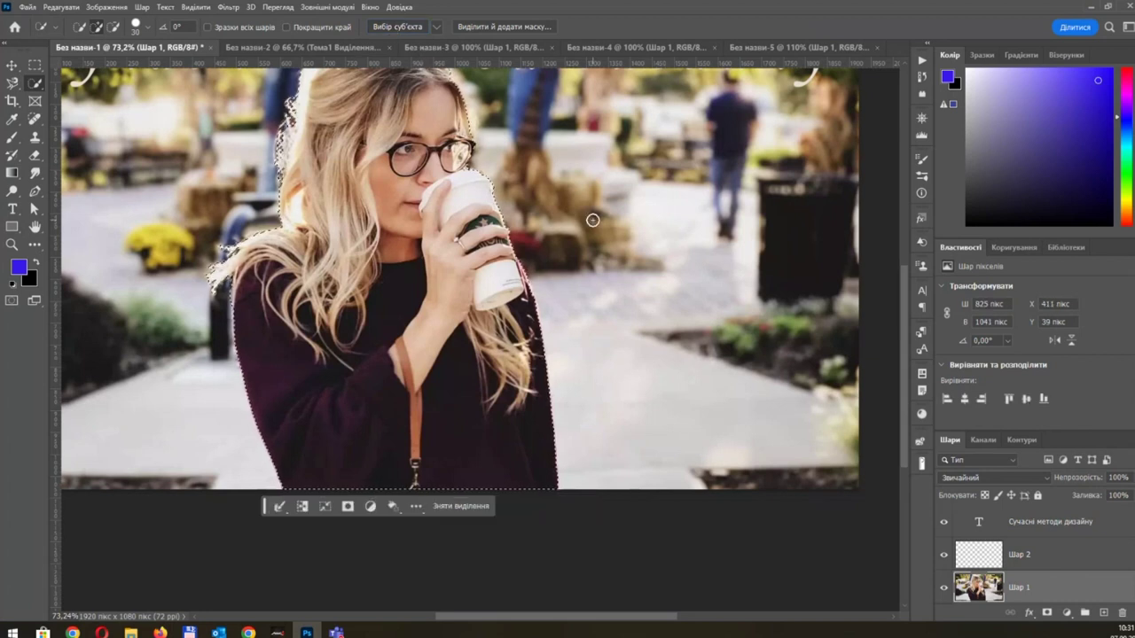
{"action": "scroll", "coordinate": [620, 210], "scroll_direction": "down", "scroll_amount": 2}
{"action": "scroll", "coordinate": [651, 204], "scroll_direction": "down", "scroll_amount": 1}
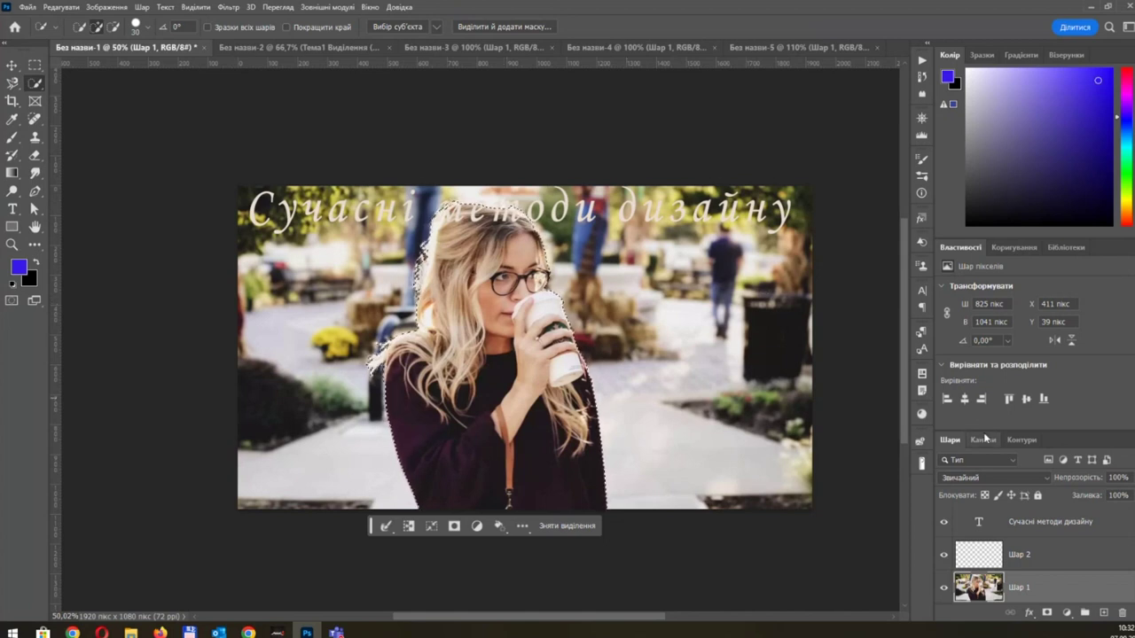
Step: Deselect the woman, then enlarge the Properties and Layers panels until the Фон layer shows
{"action": "key", "text": "ctrl+d"}
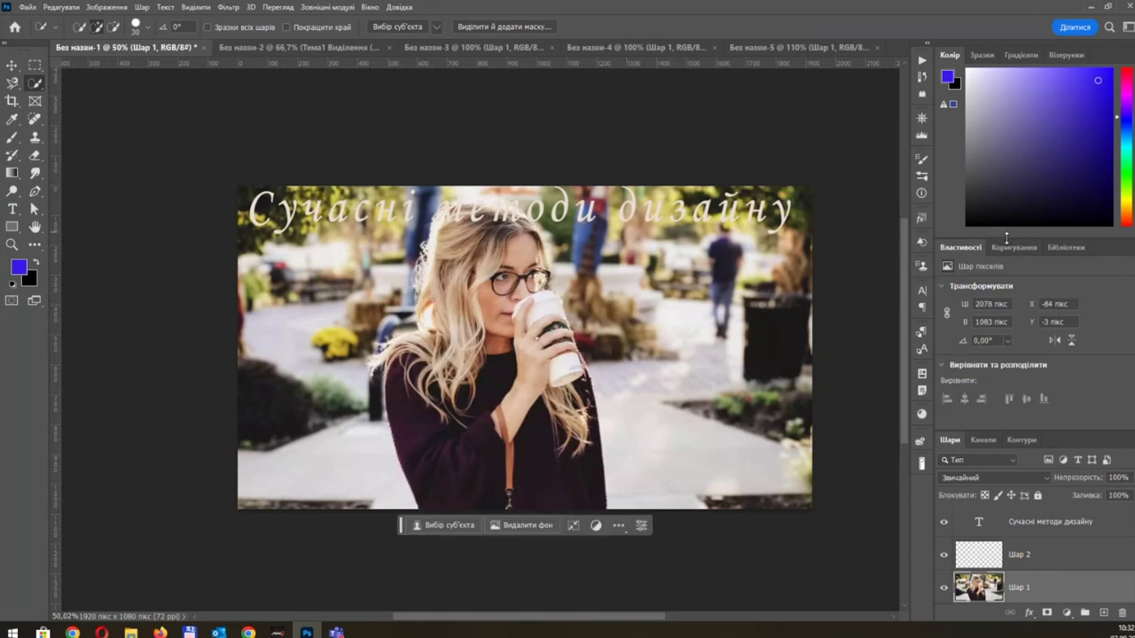
{"action": "left_click_drag", "start_coordinate": [1007, 238], "coordinate": [1010, 168]}
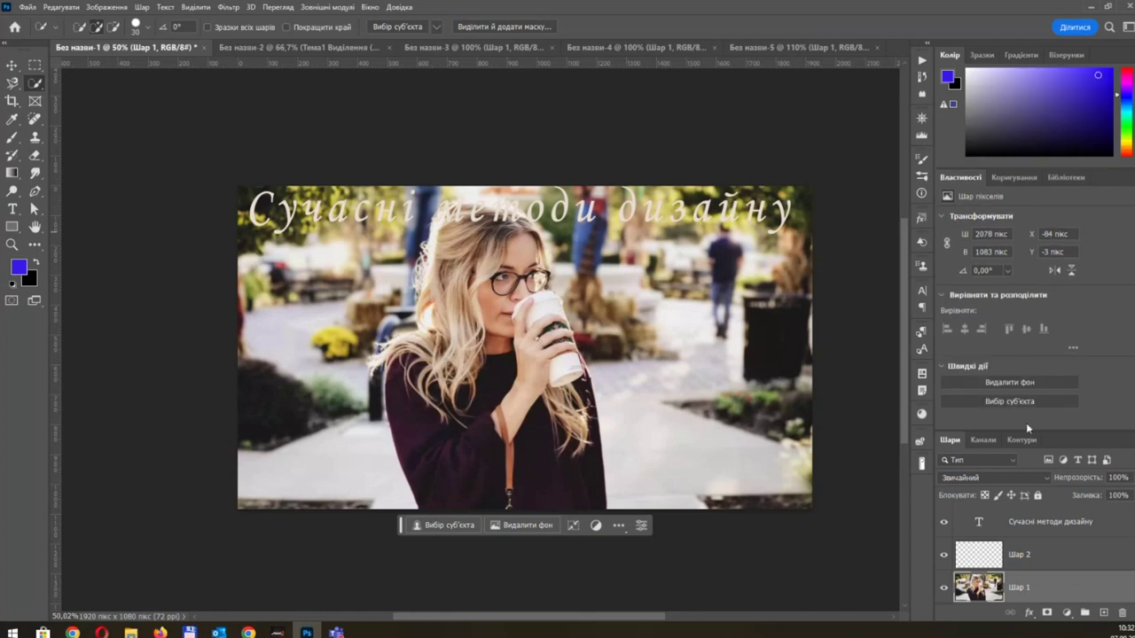
{"action": "left_click_drag", "start_coordinate": [1020, 431], "coordinate": [1017, 311]}
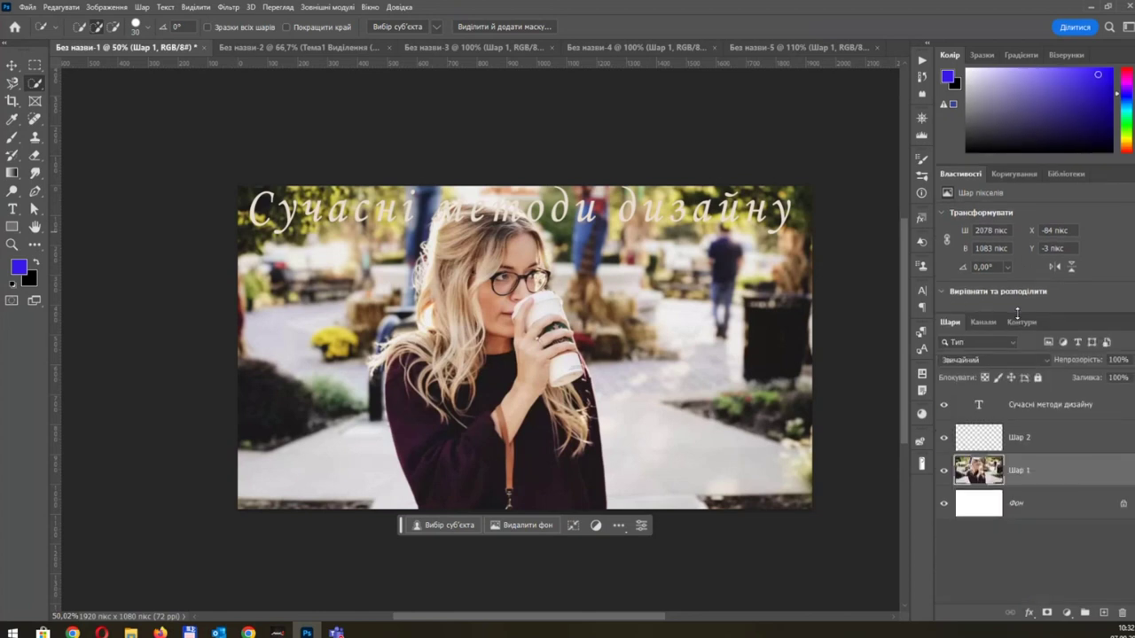